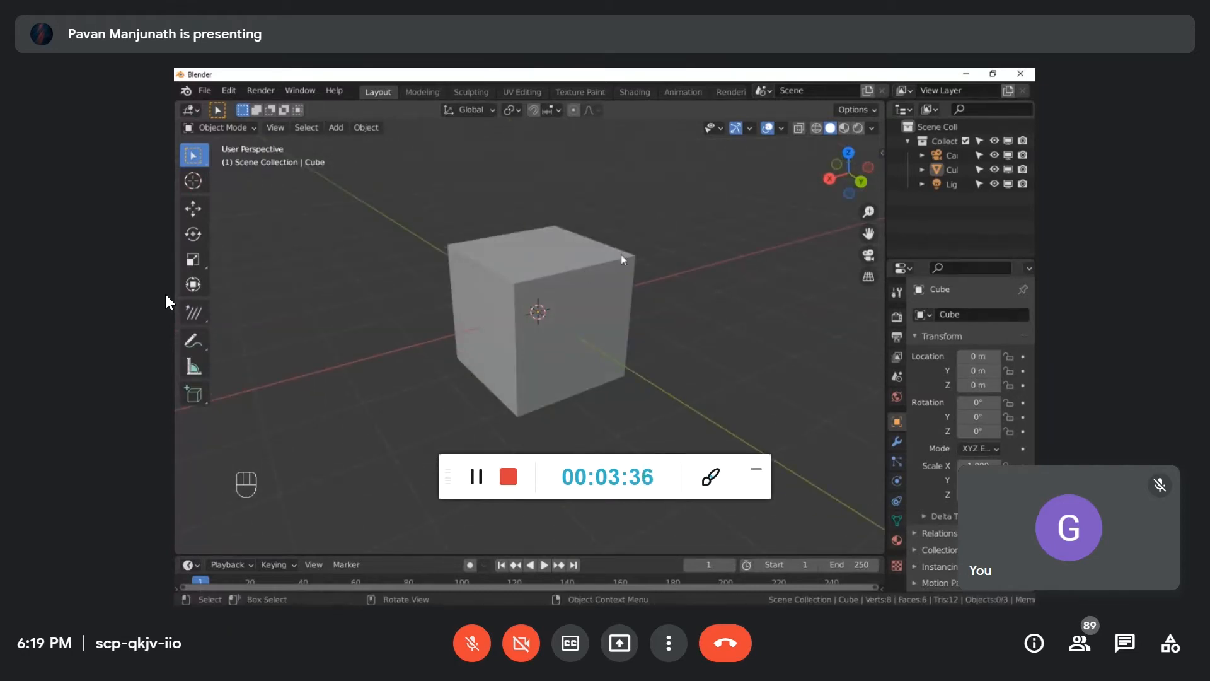
Step: Practise selecting and deselecting the default cube in the viewport
click(572, 251)
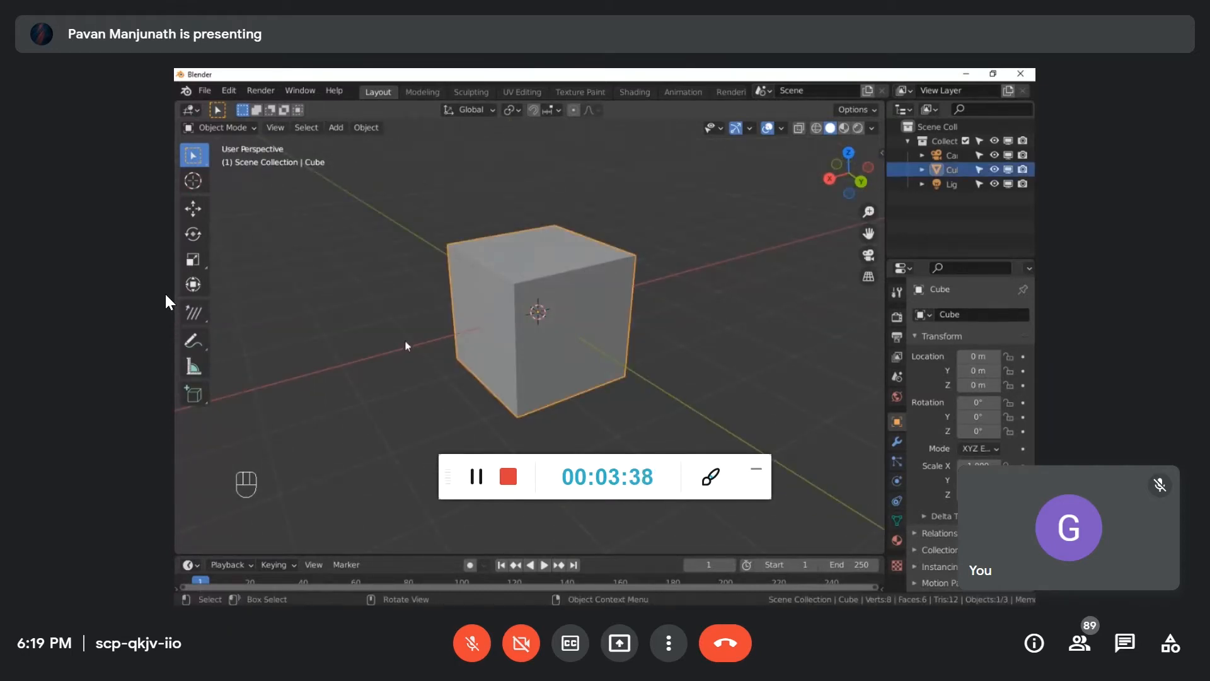
click(684, 218)
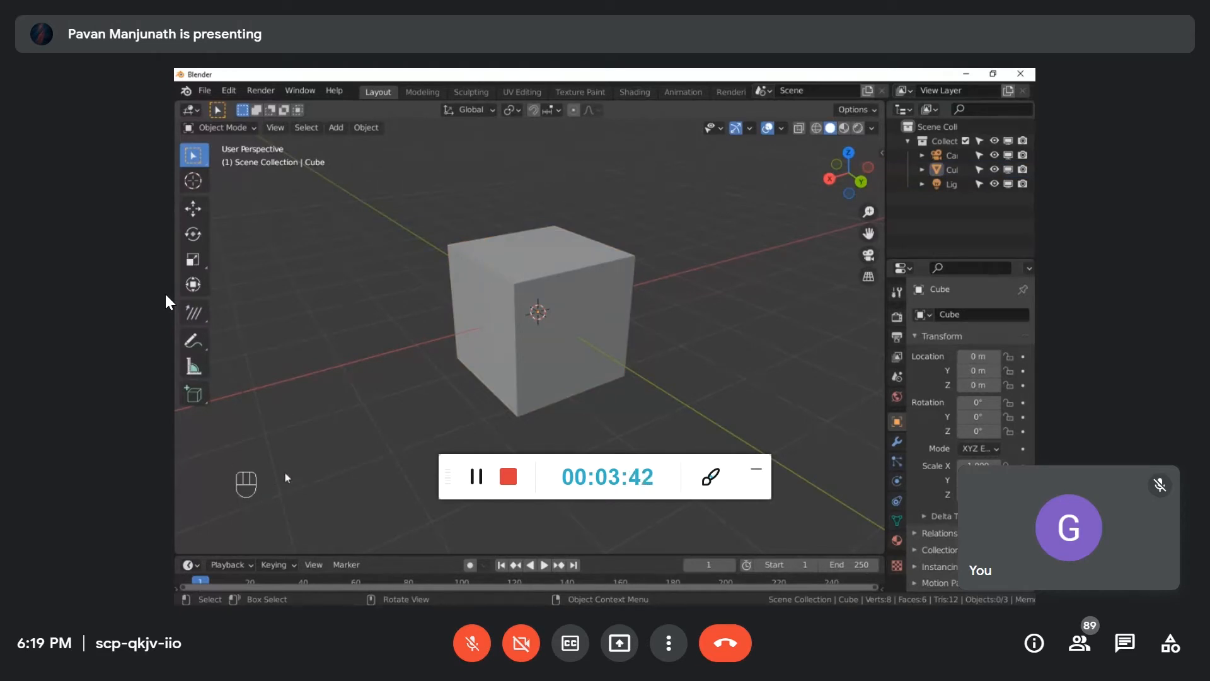
click(572, 251)
click(632, 253)
click(571, 250)
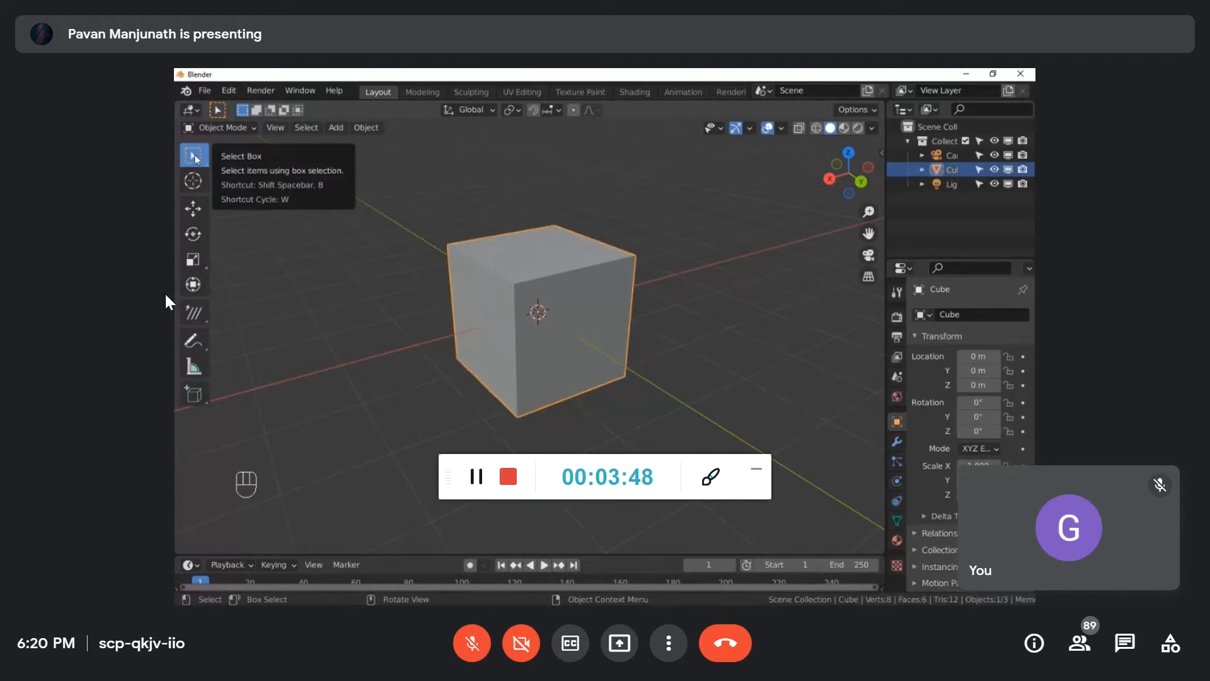
click(375, 183)
scroll(375, 183, down, 2)
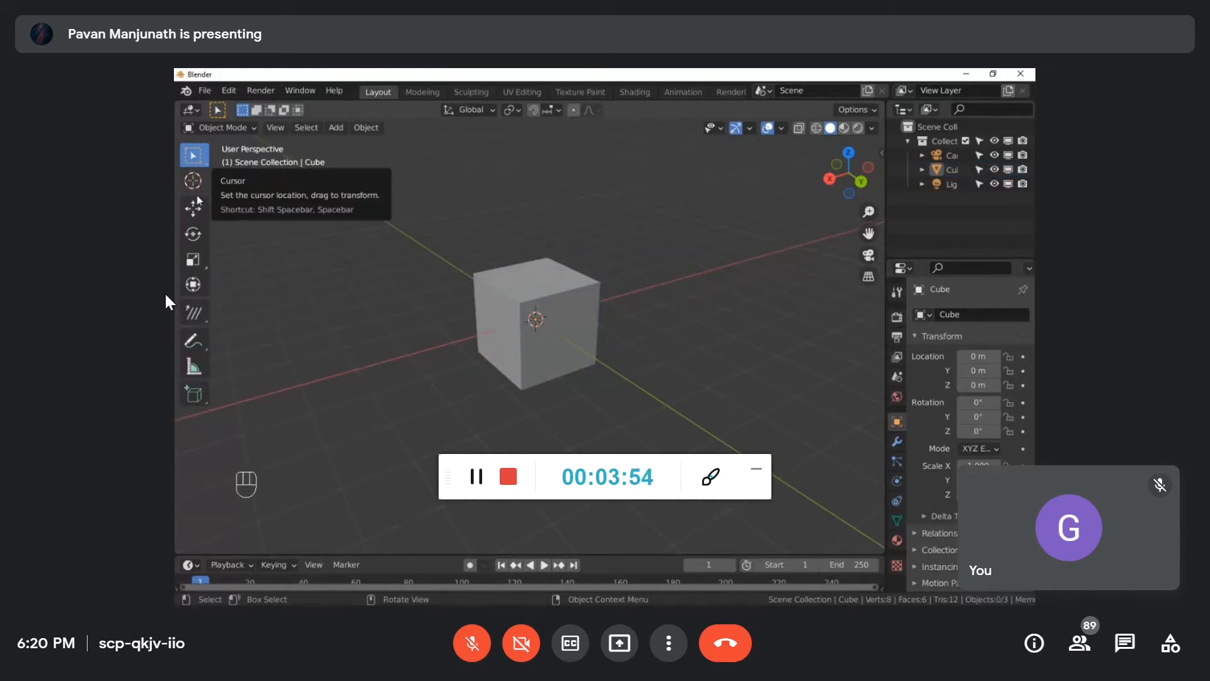
Step: Activate the Move tool and select the cube
click(200, 209)
scroll(386, 292, down, 3)
middle_drag(387, 292, 521, 302)
scroll(522, 302, up, 3)
click(528, 304)
middle_drag(656, 309, 561, 302)
click(631, 304)
click(583, 309)
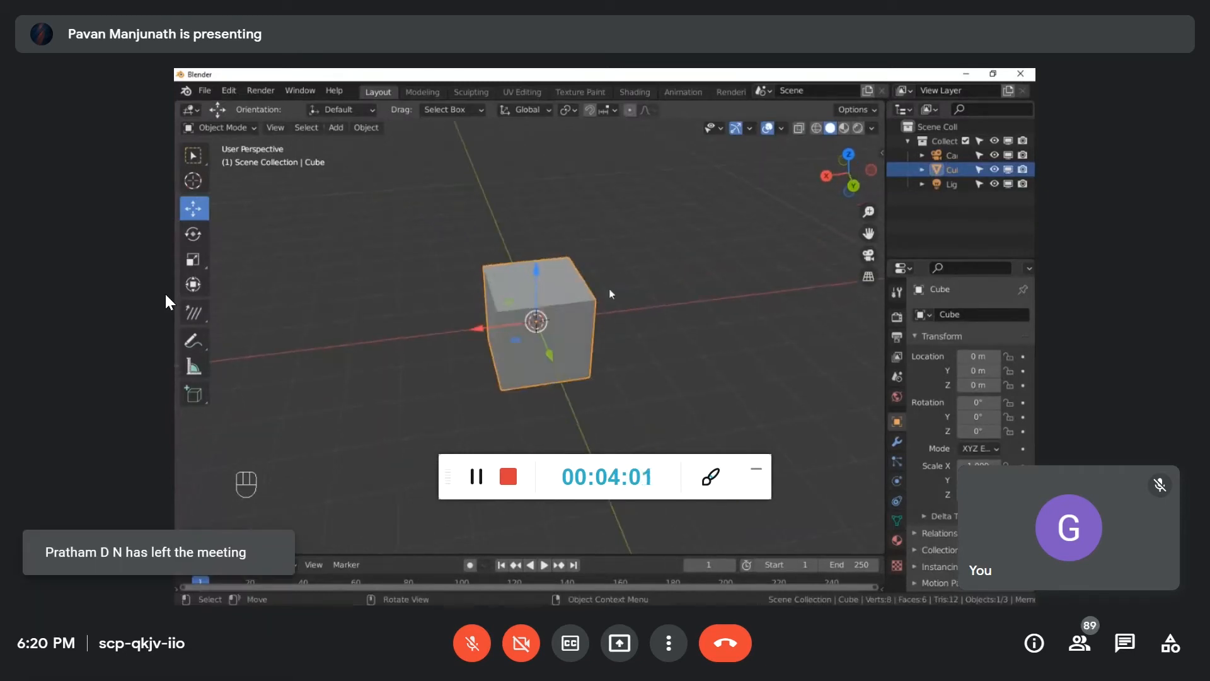
Step: Examine the selected cube and its move handles from several viewing angles
scroll(583, 354, up, 1)
mouse_move(584, 354)
middle_down()
mouse_move(662, 323)
mouse_move(600, 353)
mouse_move(672, 368)
mouse_move(505, 334)
mouse_move(595, 370)
middle_up()
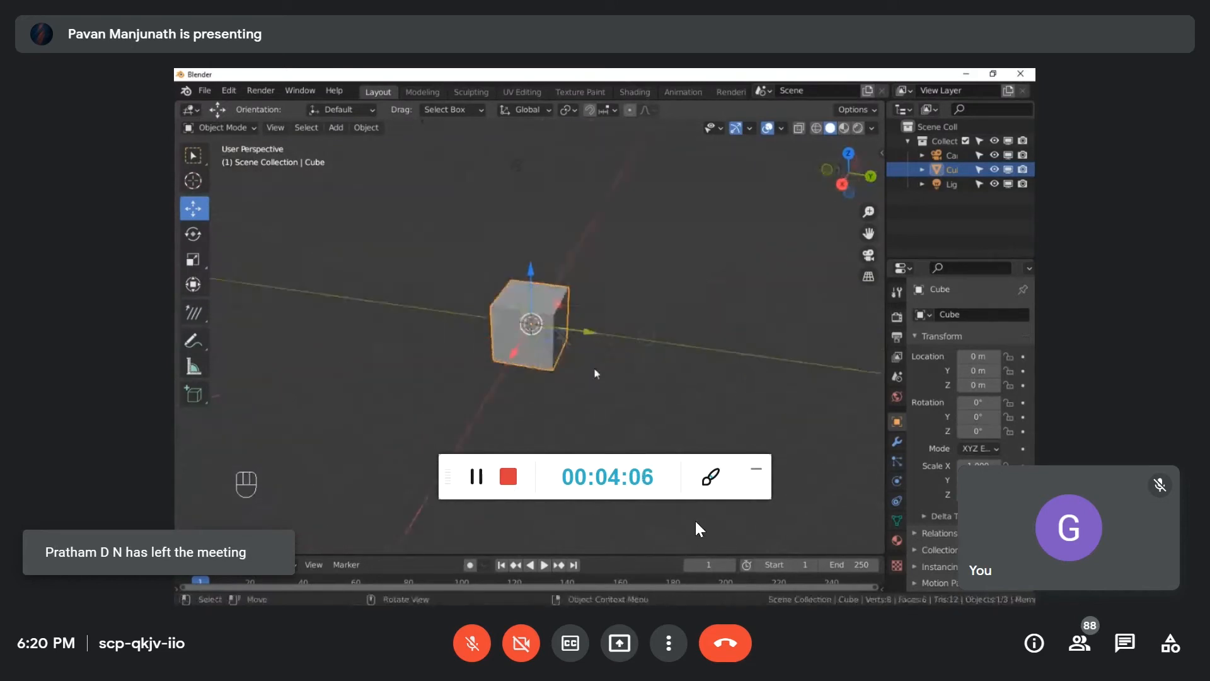
scroll(598, 337, up, 3)
middle_drag(518, 346, 618, 332)
scroll(618, 332, down, 1)
scroll(619, 337, down, 2)
drag(683, 487, 949, 667)
middle_drag(537, 367, 589, 337)
drag(949, 666, 1018, 667)
middle_drag(589, 337, 535, 342)
drag(1019, 666, 957, 667)
middle_drag(536, 343, 615, 330)
drag(957, 666, 969, 666)
middle_drag(615, 330, 581, 345)
mouse_move(969, 667)
mouse_down()
mouse_move(1004, 667)
mouse_move(955, 661)
mouse_up()
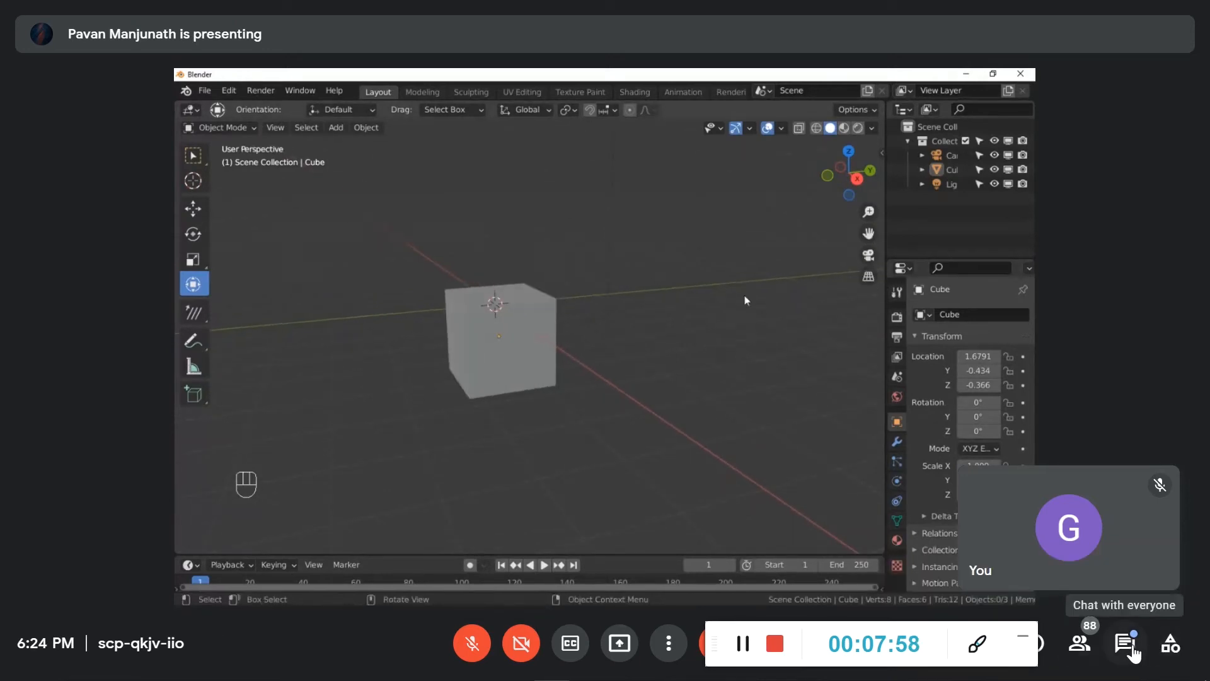
Step: Read the in-call messages and look through the meeting's participant list, closing it when done
click(1125, 644)
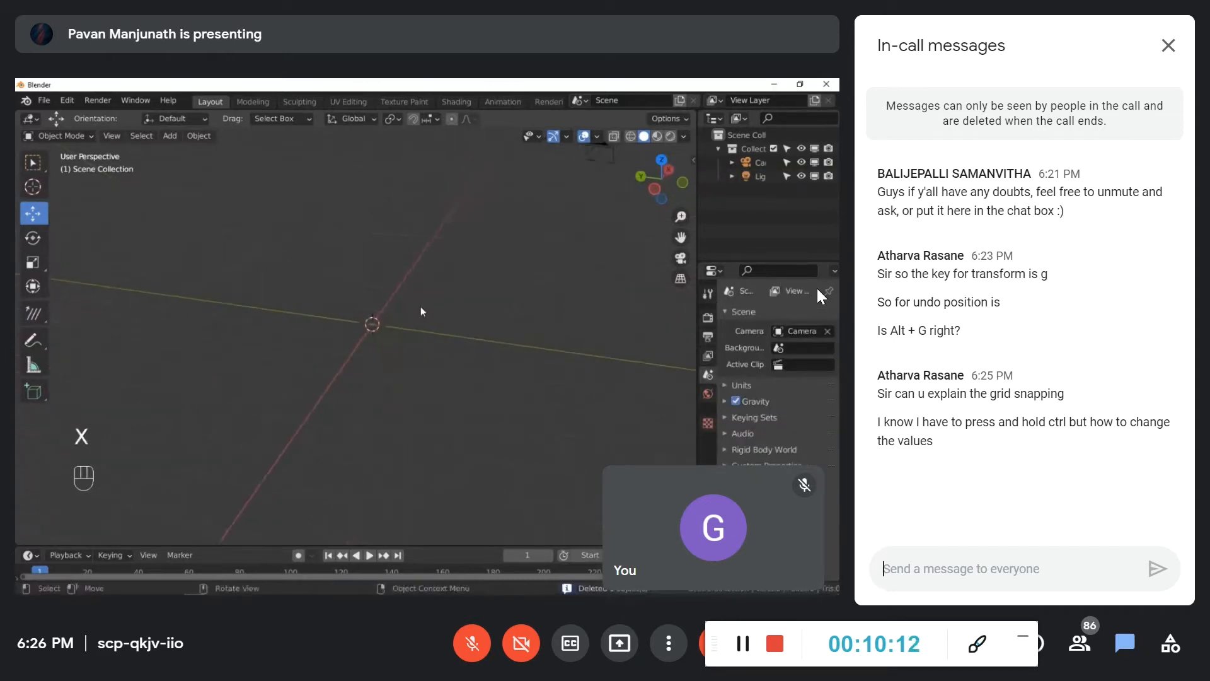
click(1079, 643)
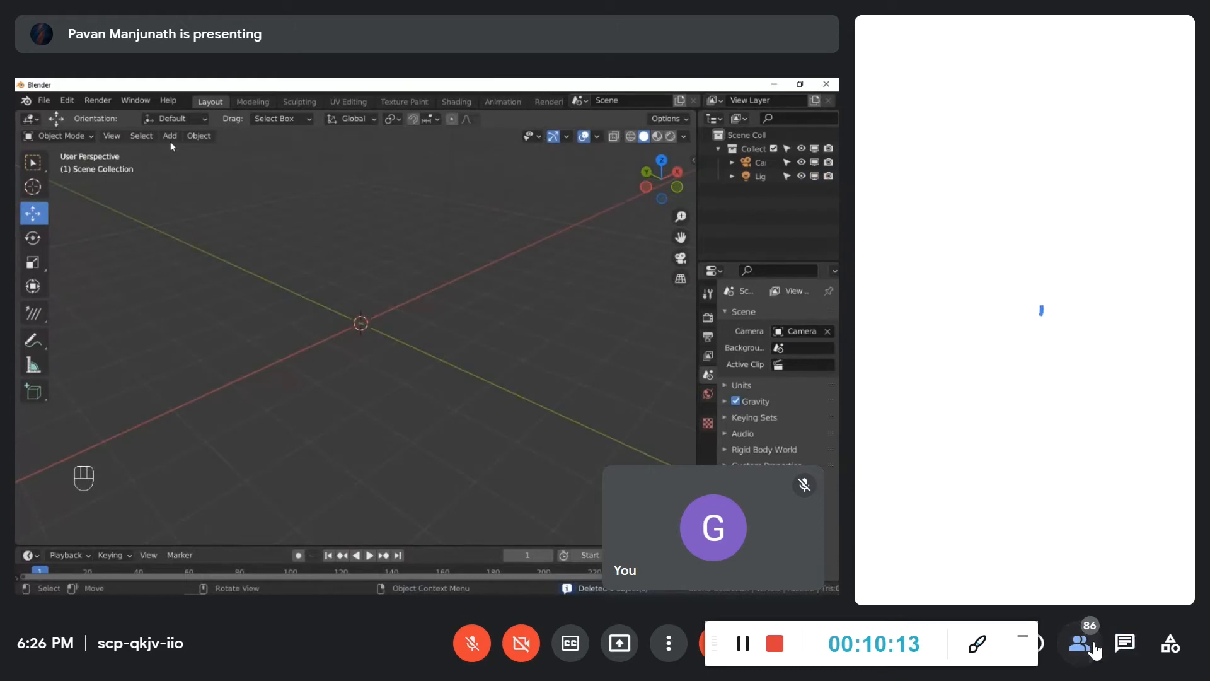
scroll(1011, 430, down, 8)
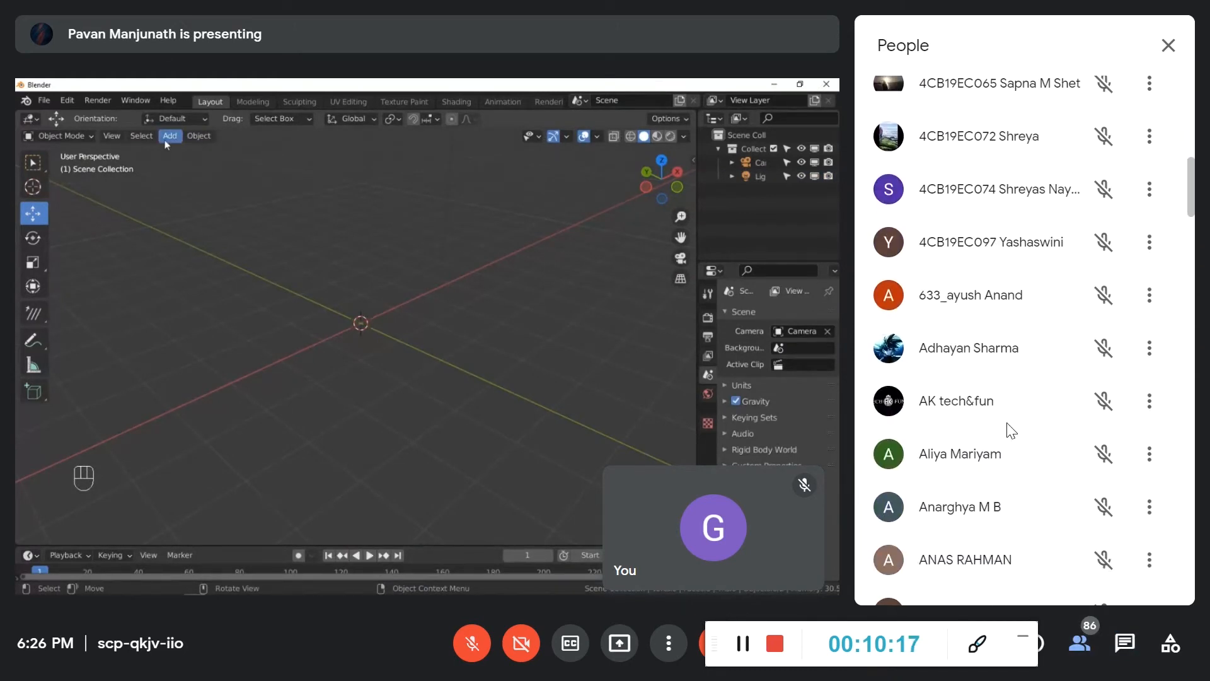
scroll(1012, 430, down, 8)
scroll(1012, 430, down, 2)
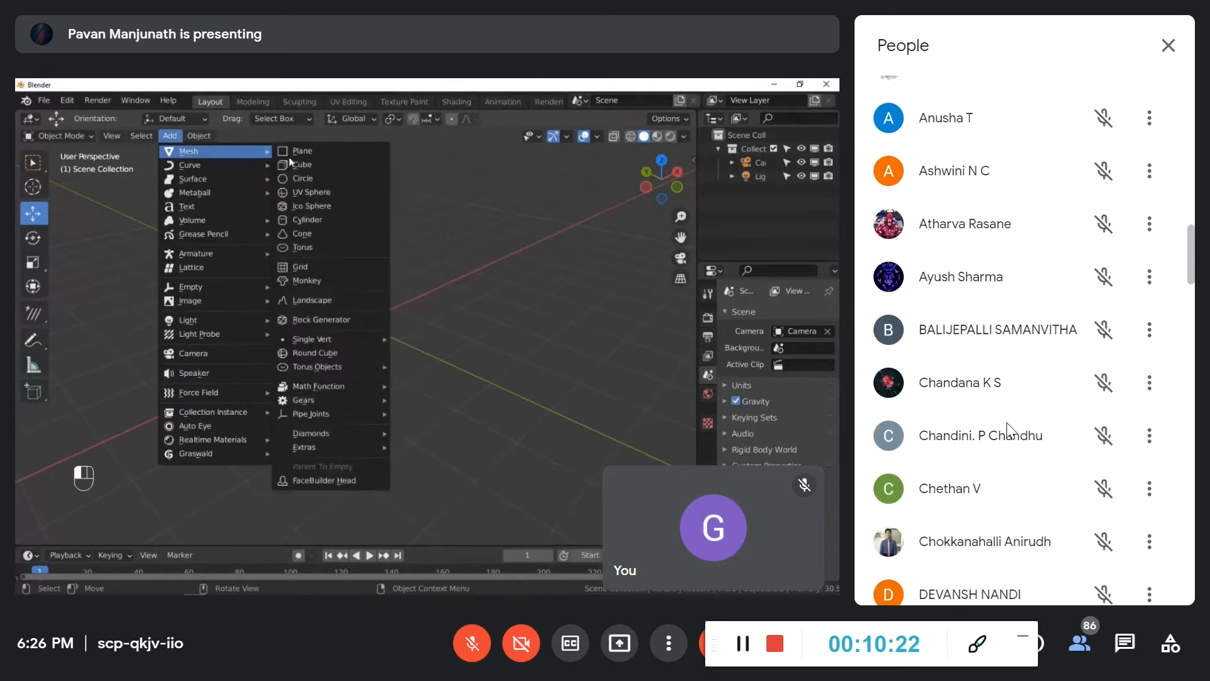
scroll(986, 351, down, 20)
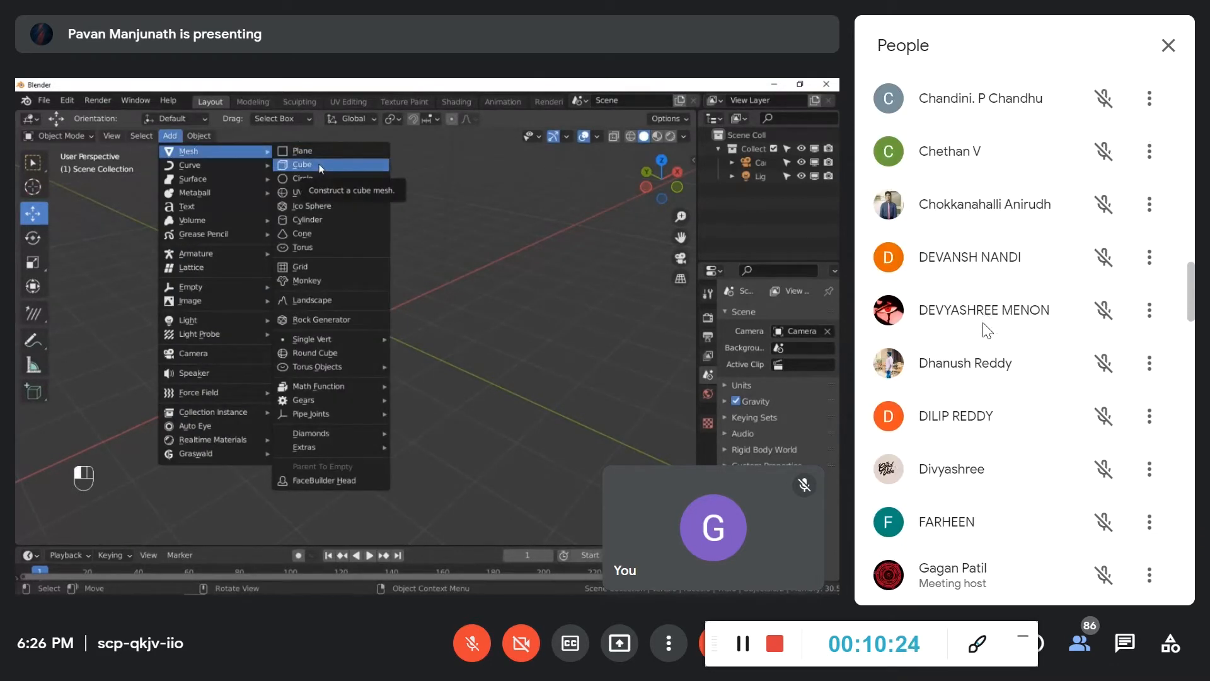
scroll(987, 328, down, 15)
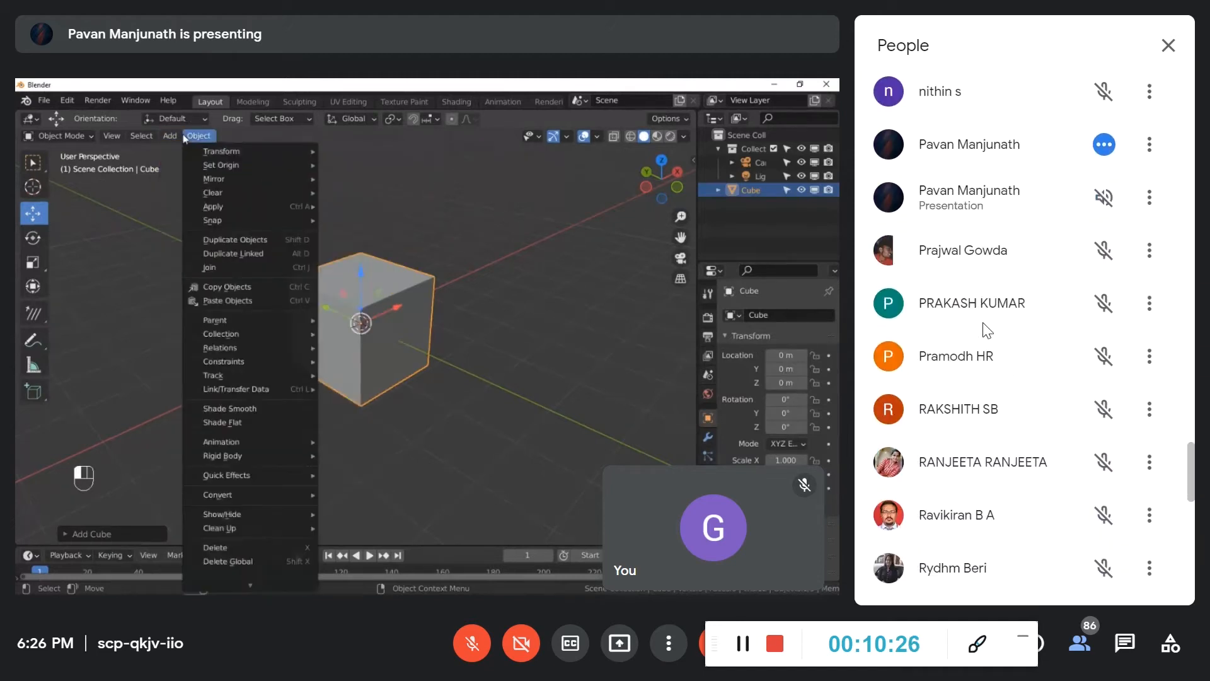
scroll(983, 327, down, 4)
scroll(985, 328, up, 7)
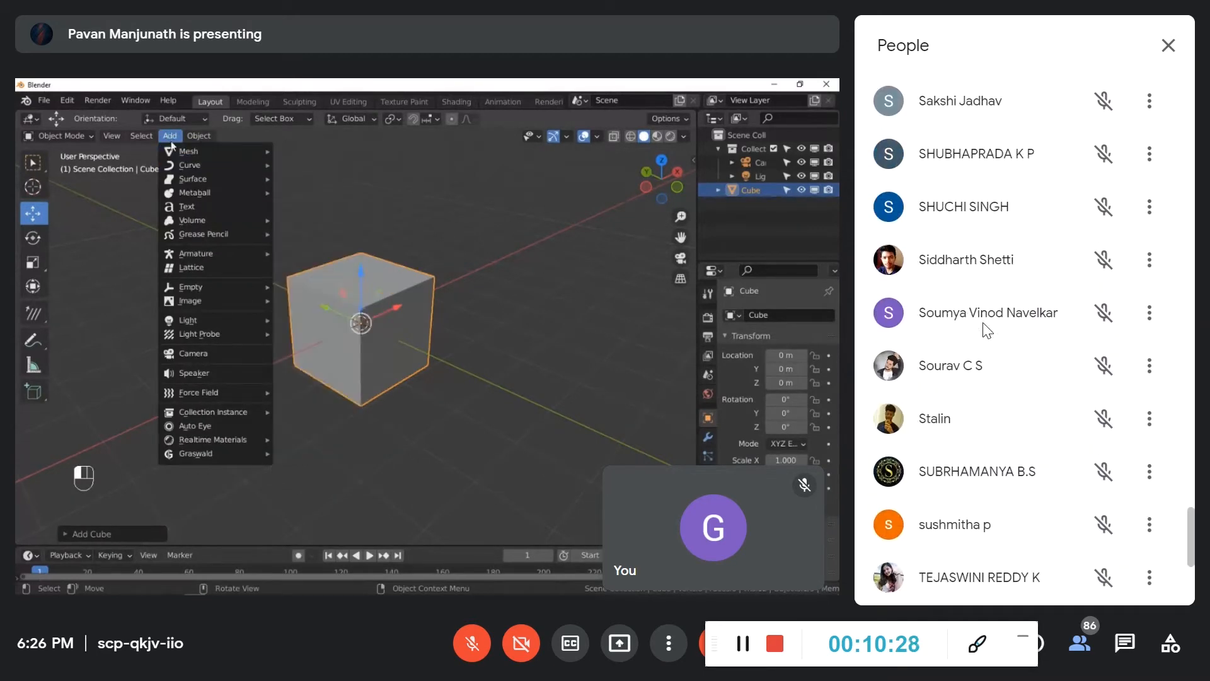
scroll(985, 329, up, 8)
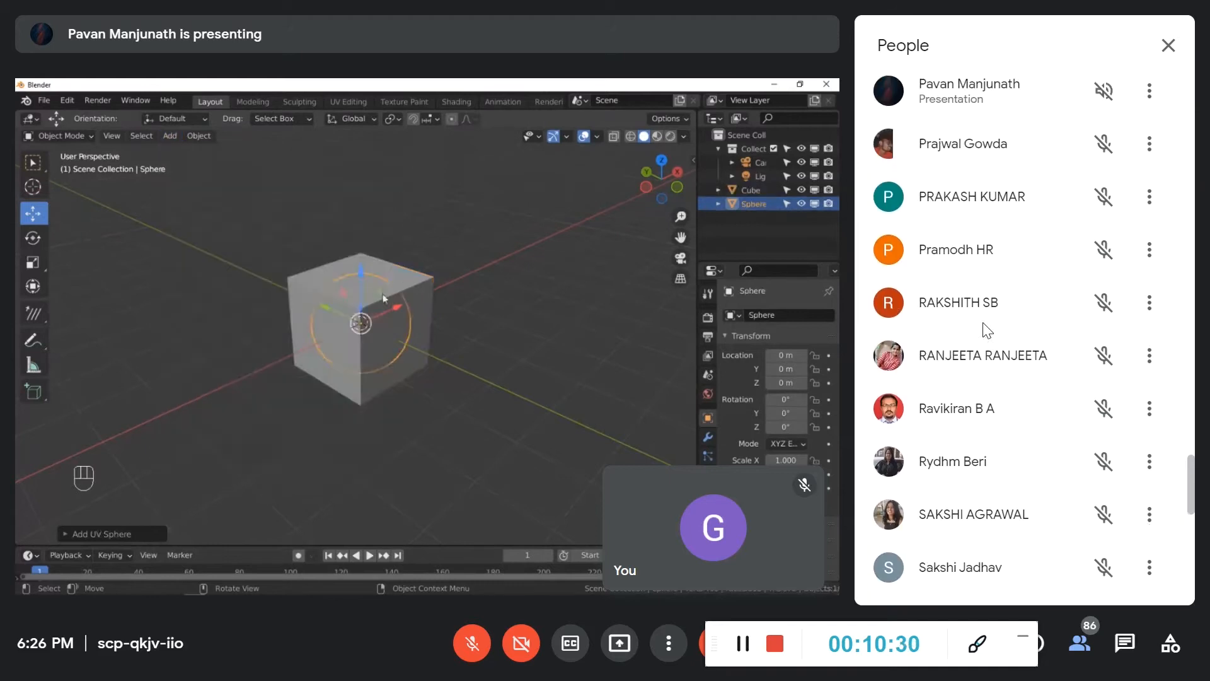
scroll(987, 329, down, 18)
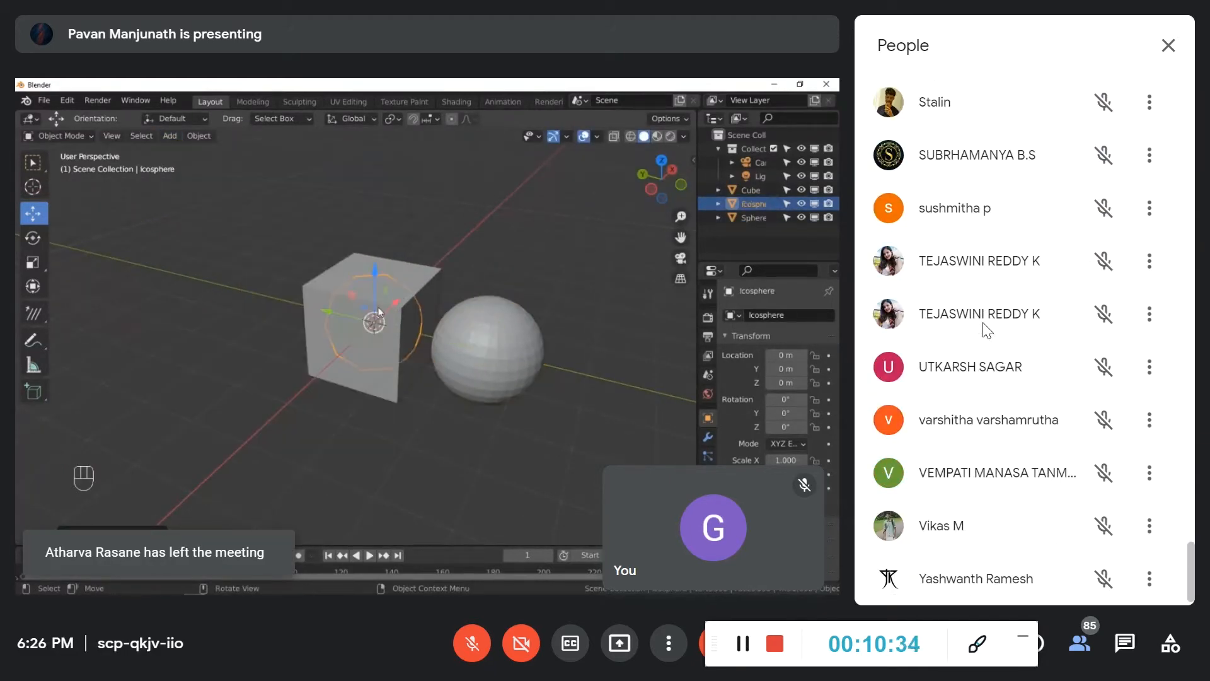
scroll(987, 329, up, 4)
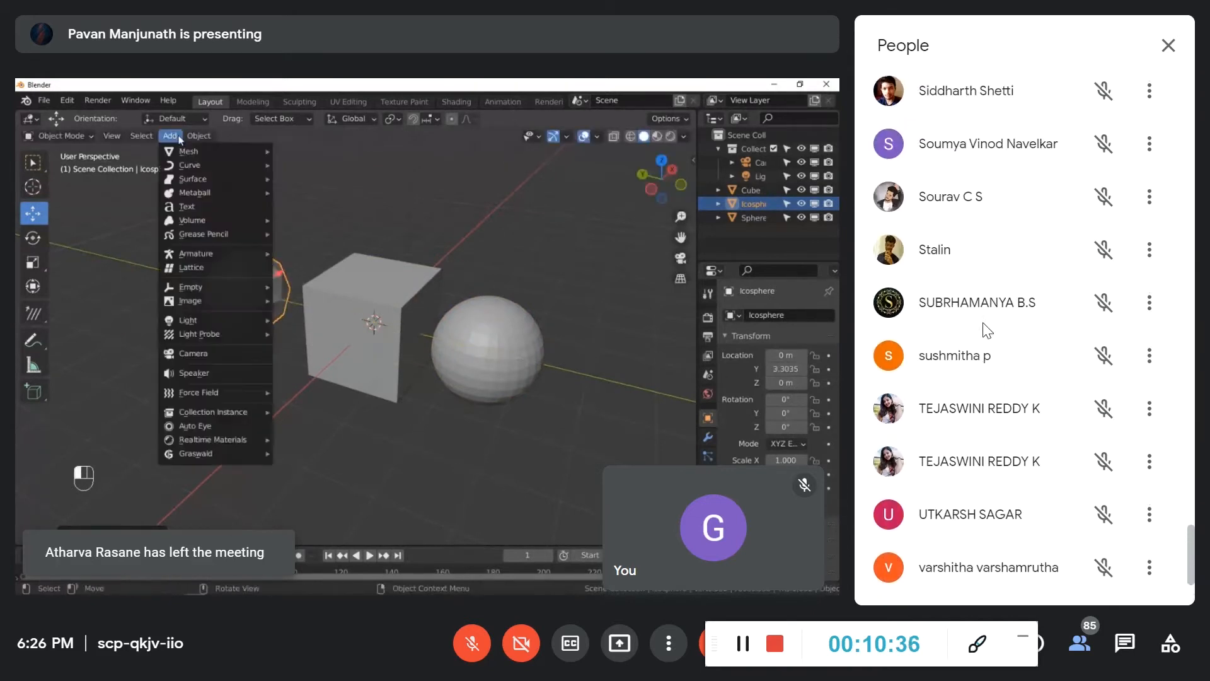
scroll(987, 329, up, 20)
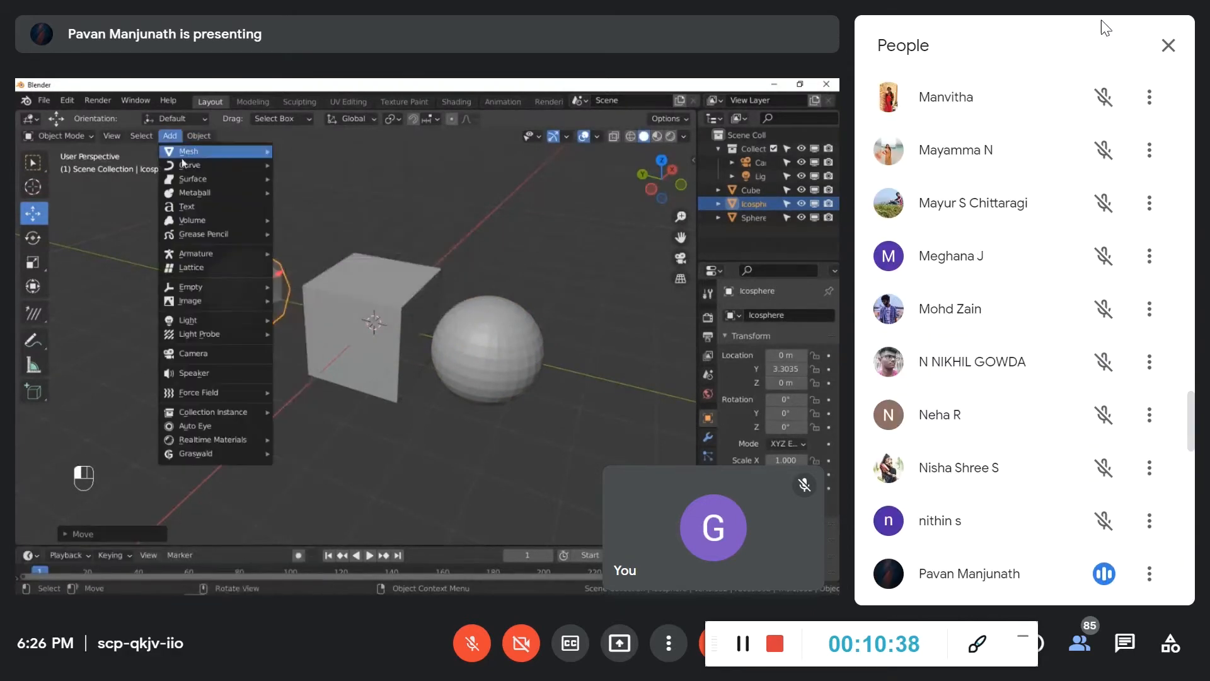
click(1167, 45)
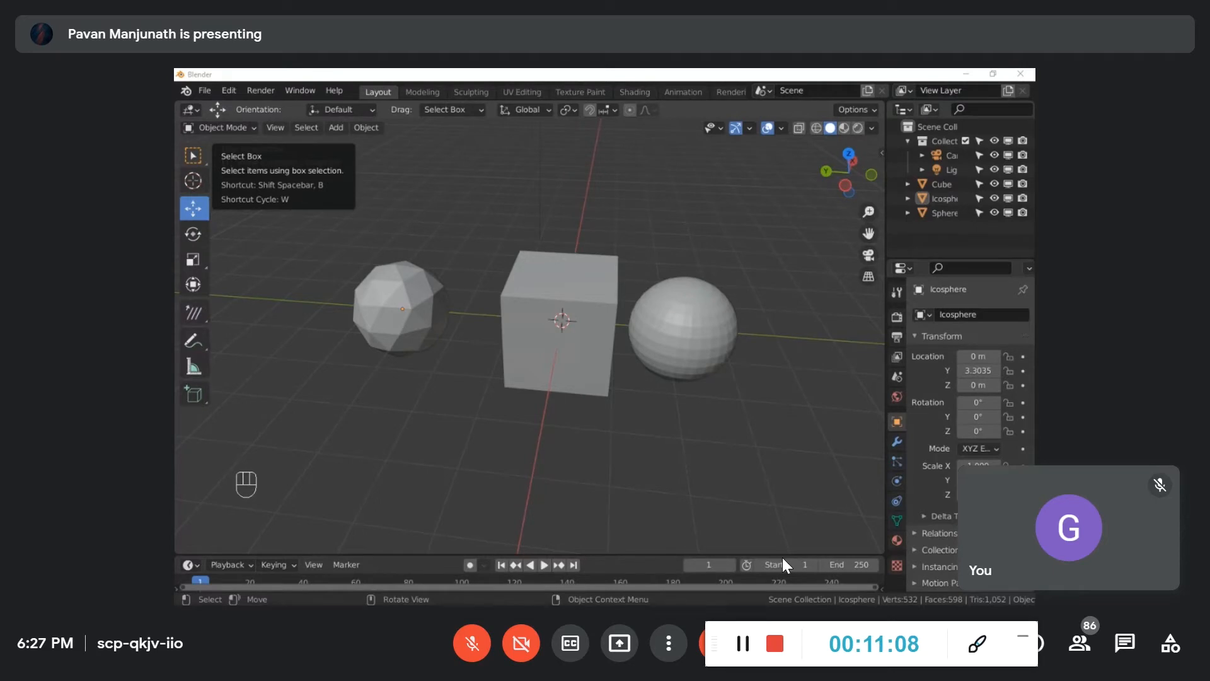
Step: Move the cube freely to two different positions, and clear its location back to the origin
click(597, 320)
key(g)
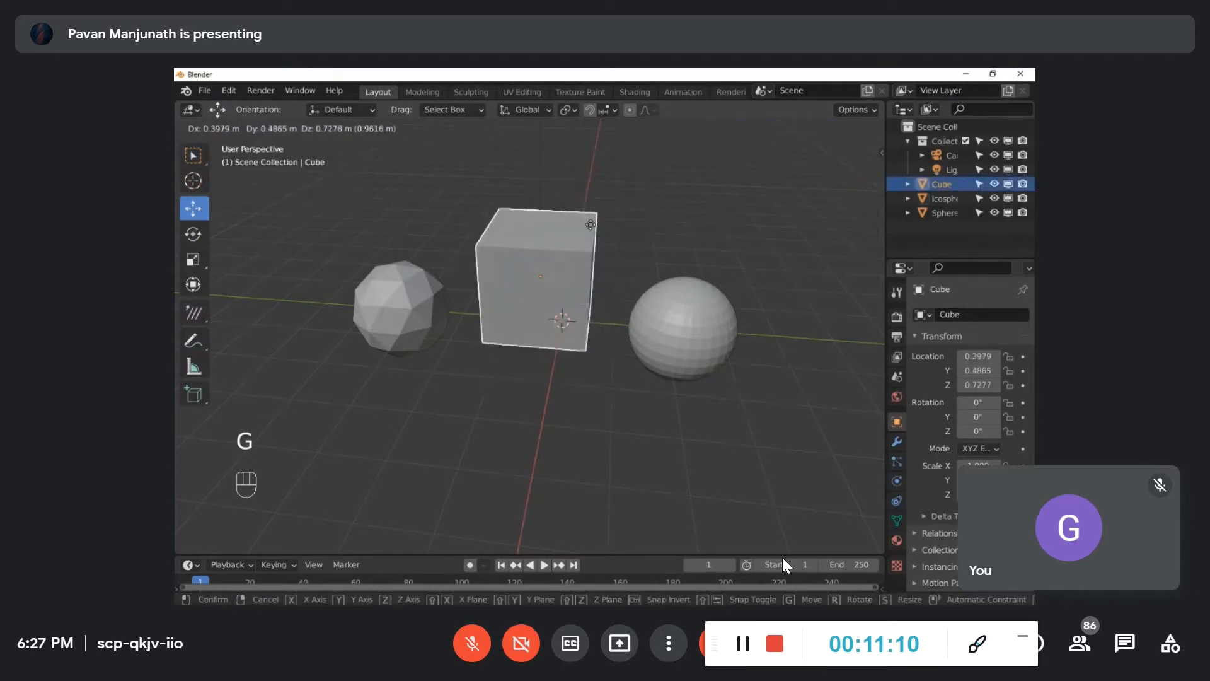
click(582, 261)
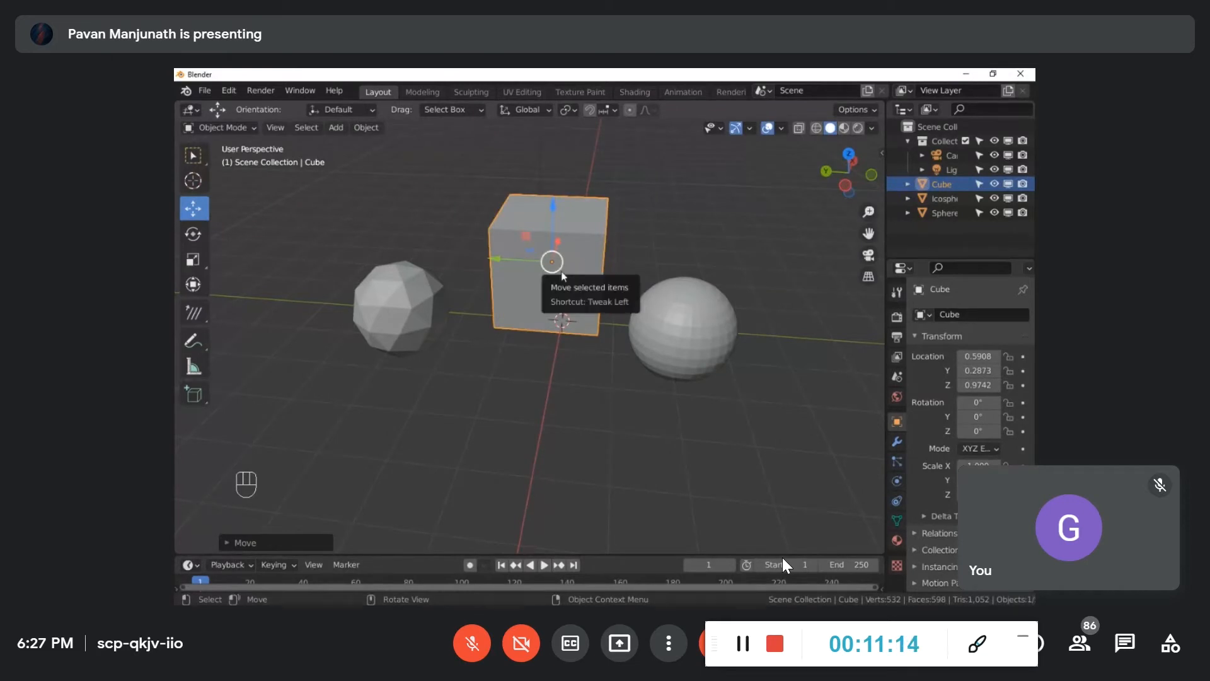
key(g)
click(734, 217)
key(alt+g)
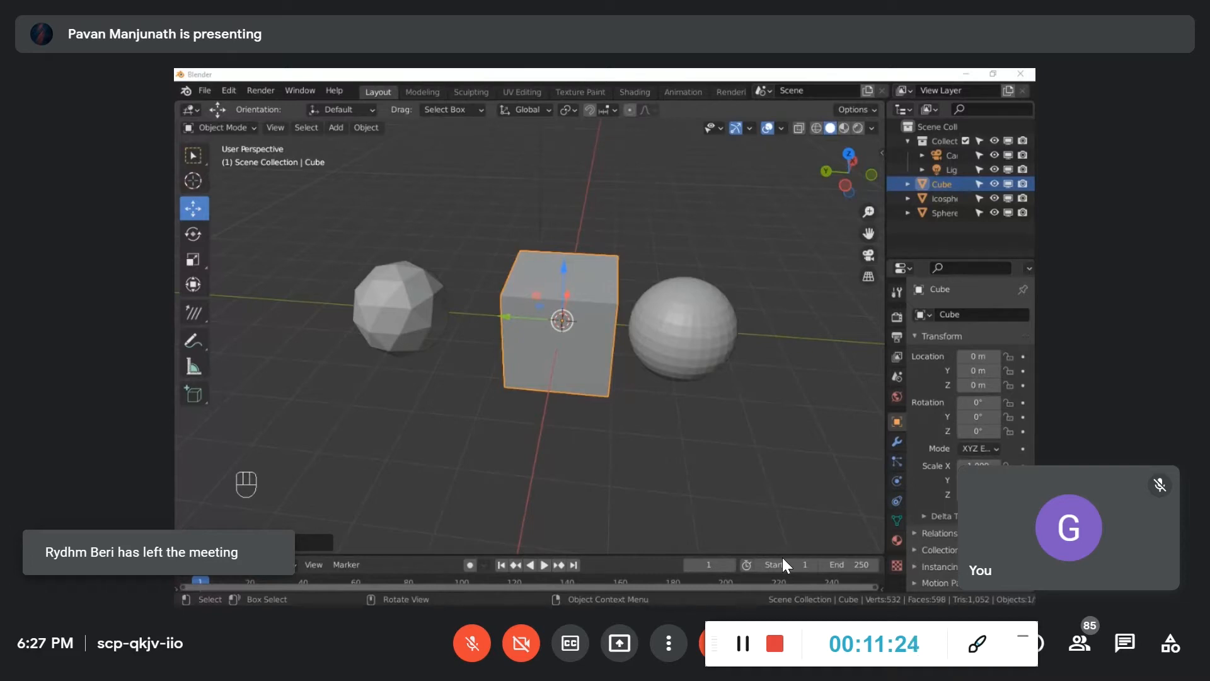
key(alt+a)
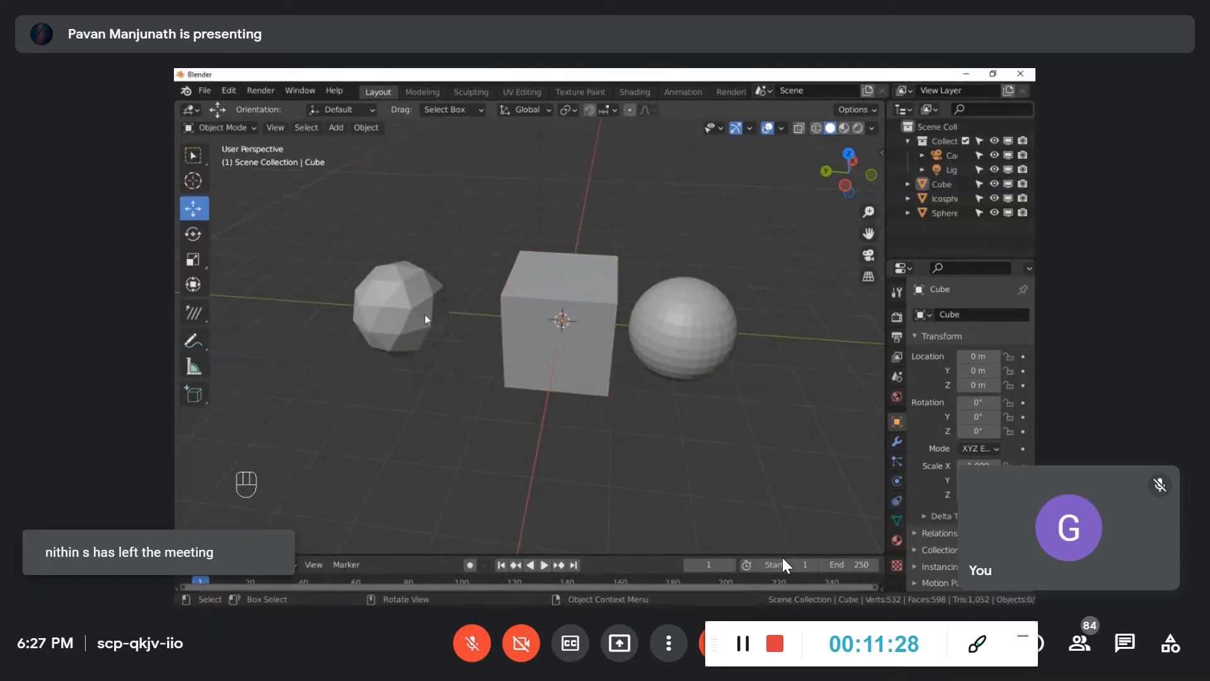
click(567, 257)
scroll(661, 297, down, 1)
middle_drag(661, 297, 530, 313)
click(618, 243)
scroll(611, 252, down, 3)
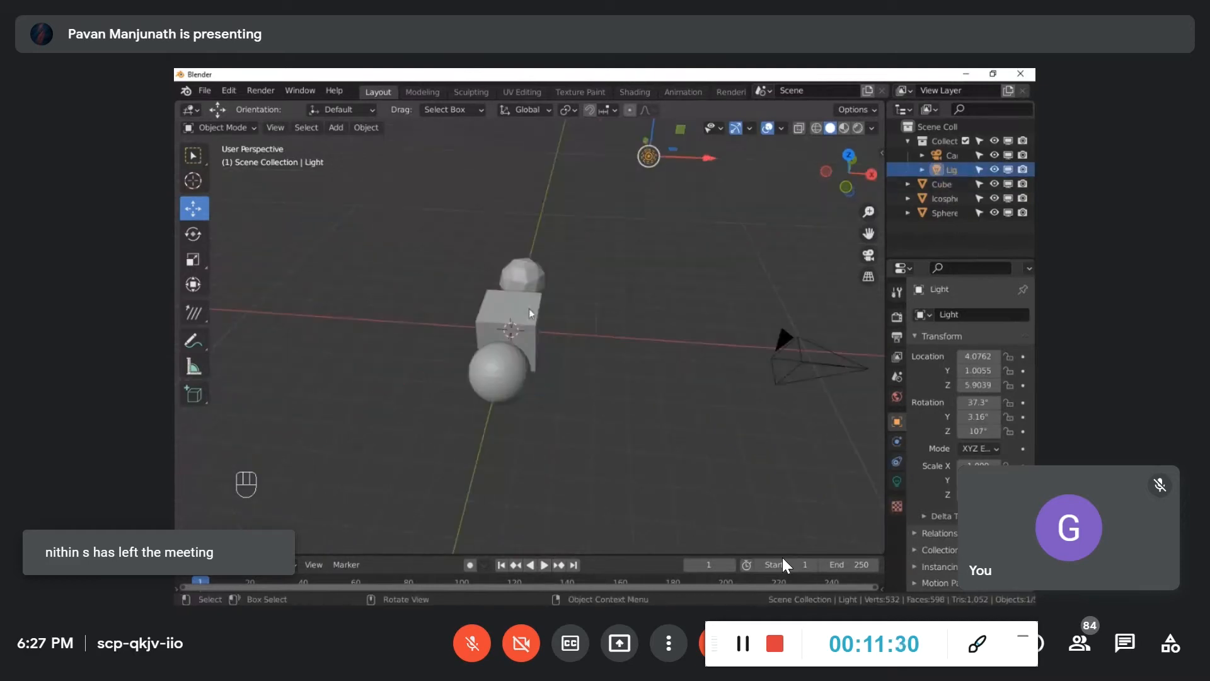
click(698, 186)
middle_drag(630, 255, 707, 235)
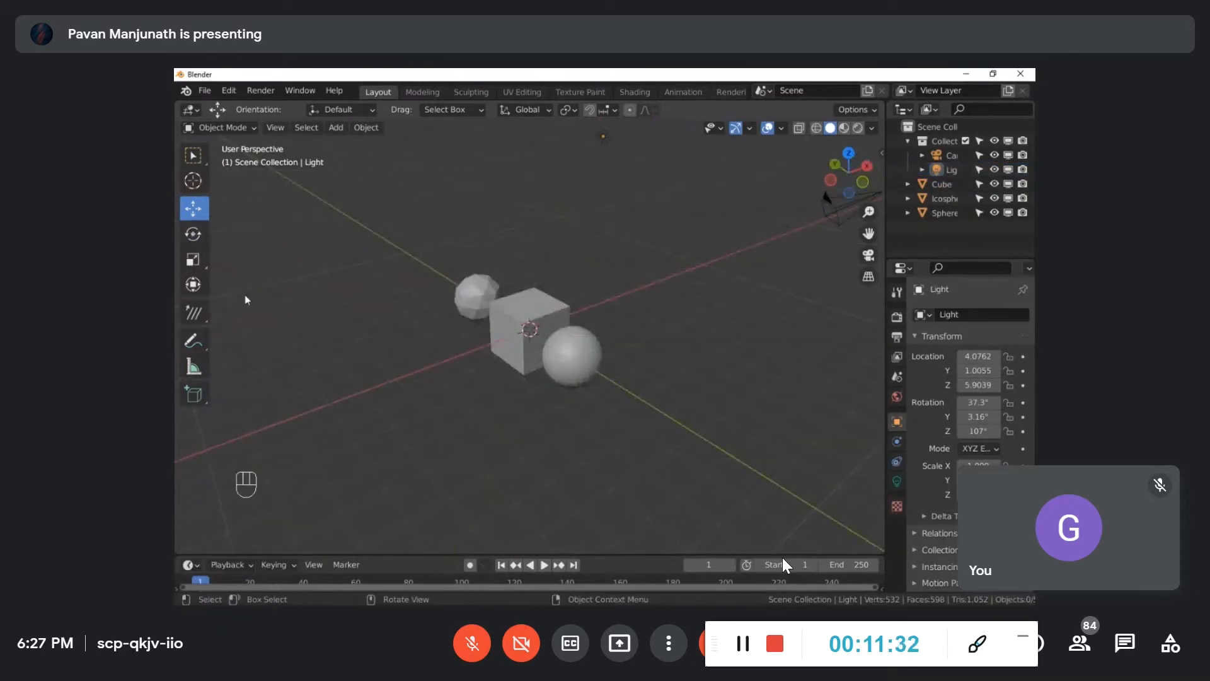
middle_drag(581, 265, 579, 302)
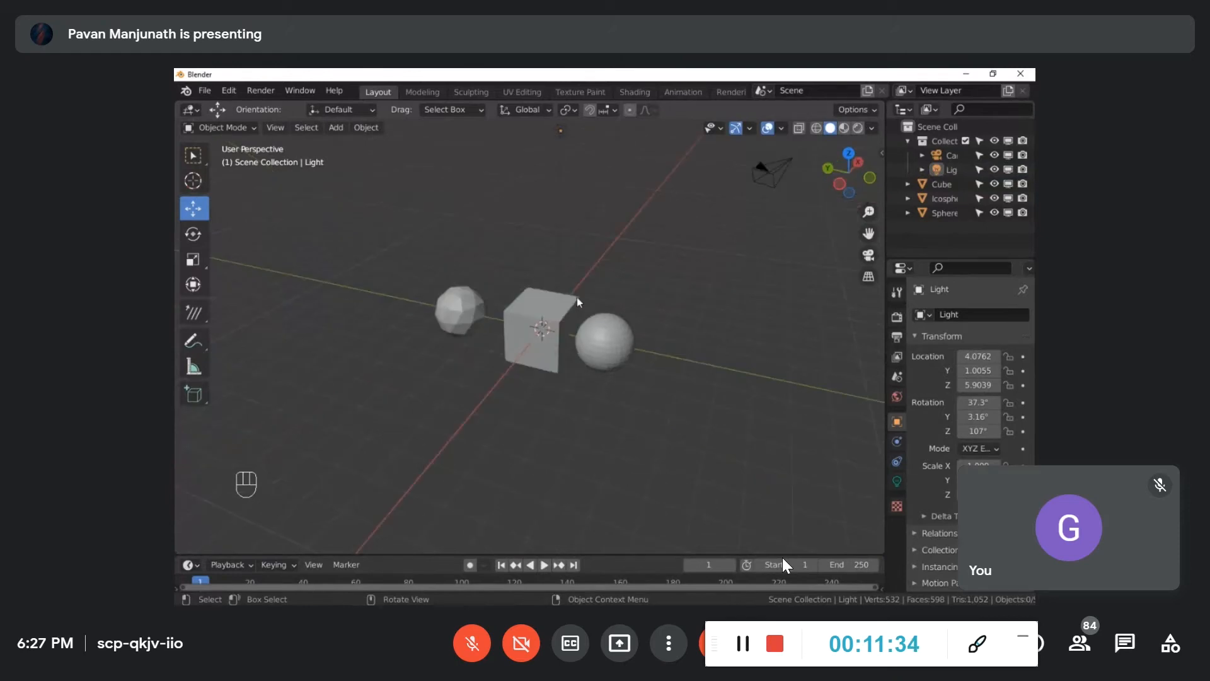
Step: Move the cube about 0.2 m along the Y axis and deselect it
click(565, 311)
drag(501, 321, 495, 319)
click(559, 281)
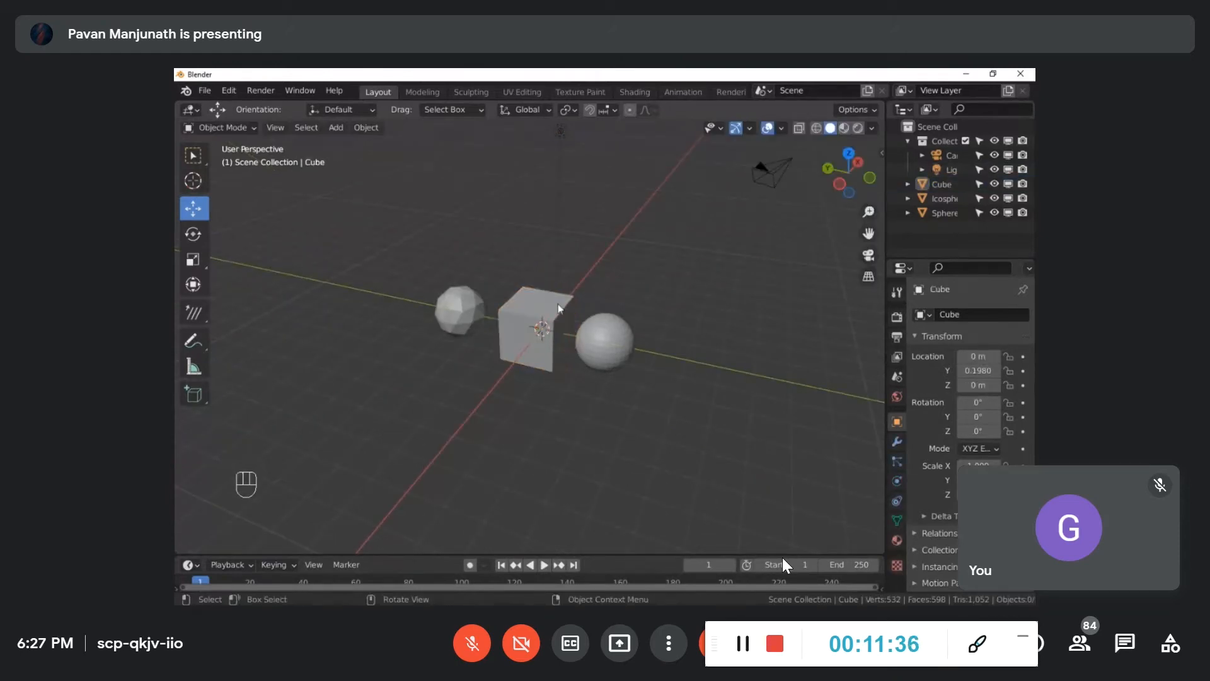
Step: Add a cylinder mesh and place it beyond the UV sphere, at about X 0.33 m, Y -5.82 m
middle_drag(559, 306, 585, 298)
click(338, 128)
mouse_move(346, 151)
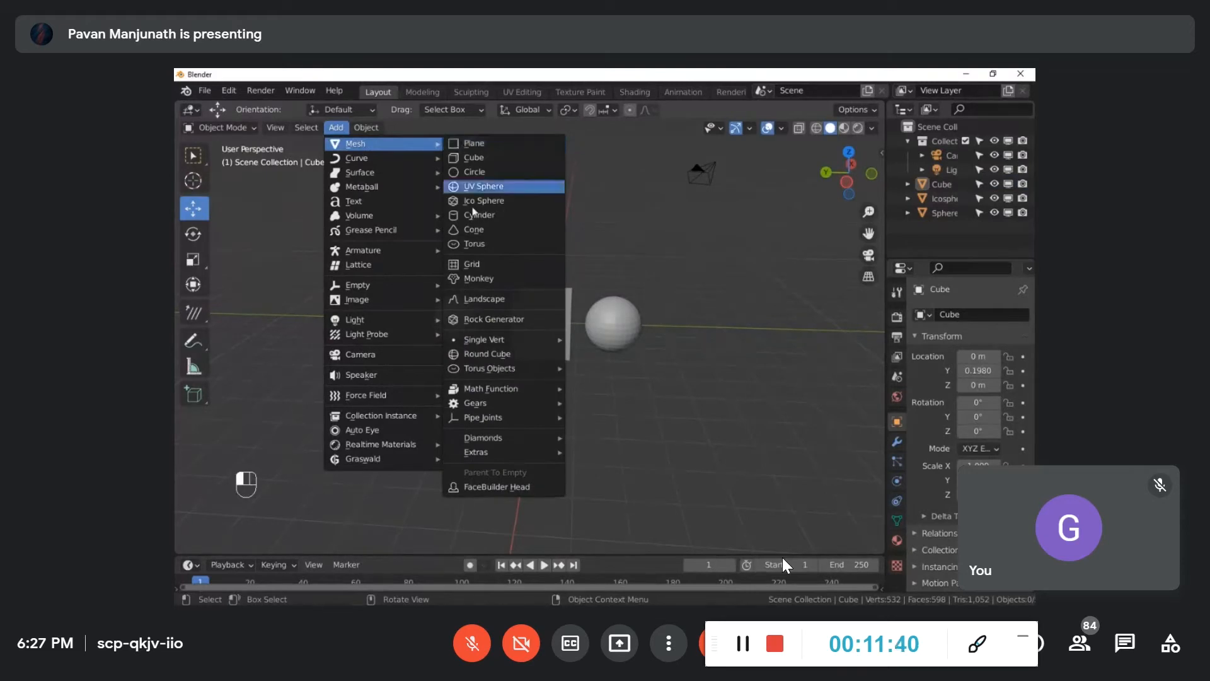
click(483, 221)
drag(532, 324, 698, 326)
Step: Add a monkey mesh and move it along the Y axis to about 6.43 m, beyond the ico sphere
click(346, 131)
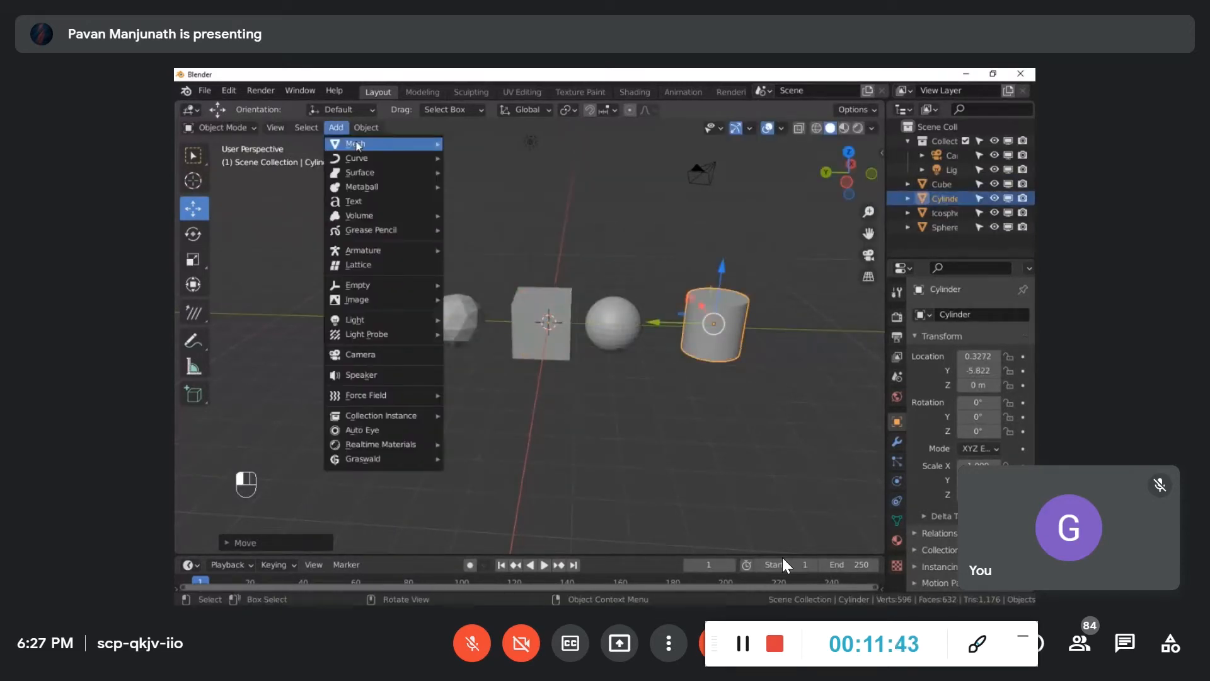
mouse_move(343, 141)
click(489, 287)
drag(491, 322, 385, 317)
Step: Rotate the monkey head to -90° about the global Z axis and deselect it
key(r)
key(z)
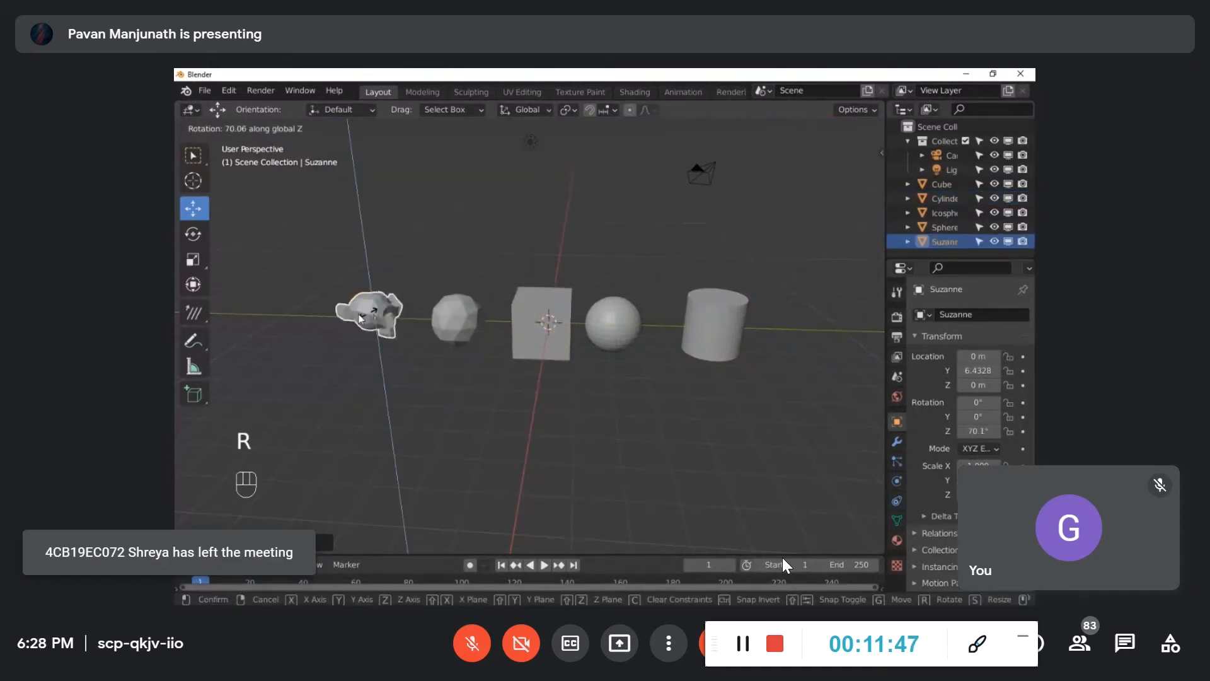
click(404, 344)
click(403, 368)
click(394, 315)
click(494, 257)
middle_drag(546, 323, 586, 307)
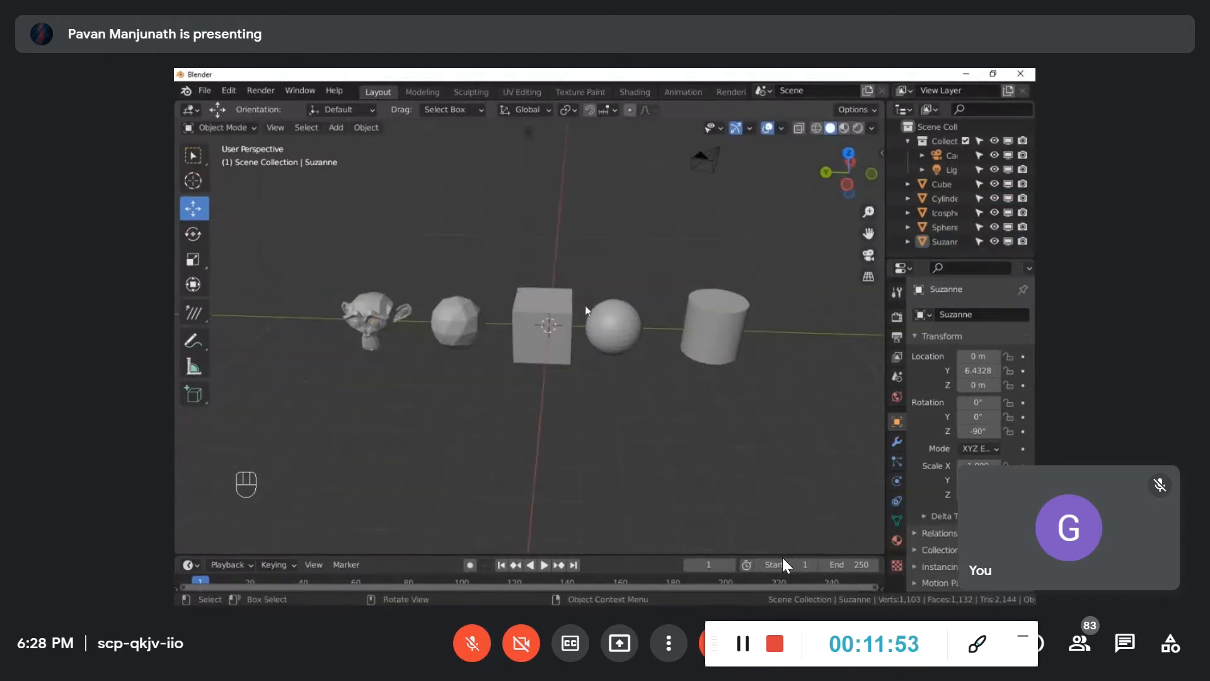
Step: Delete the cylinder and undo the deletion
click(706, 315)
middle_drag(706, 315, 739, 323)
key(x)
click(762, 303)
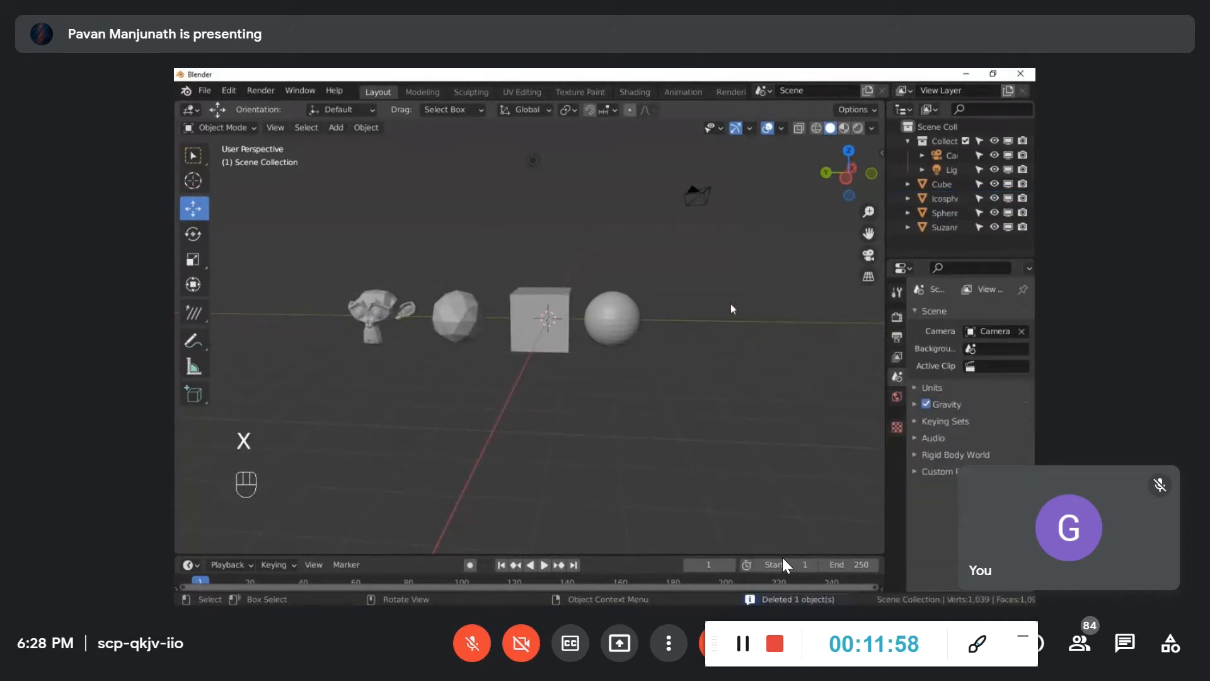
mouse_move(704, 294)
middle_down()
mouse_move(697, 309)
mouse_move(743, 291)
mouse_move(683, 300)
middle_up()
key(ctrl+z)
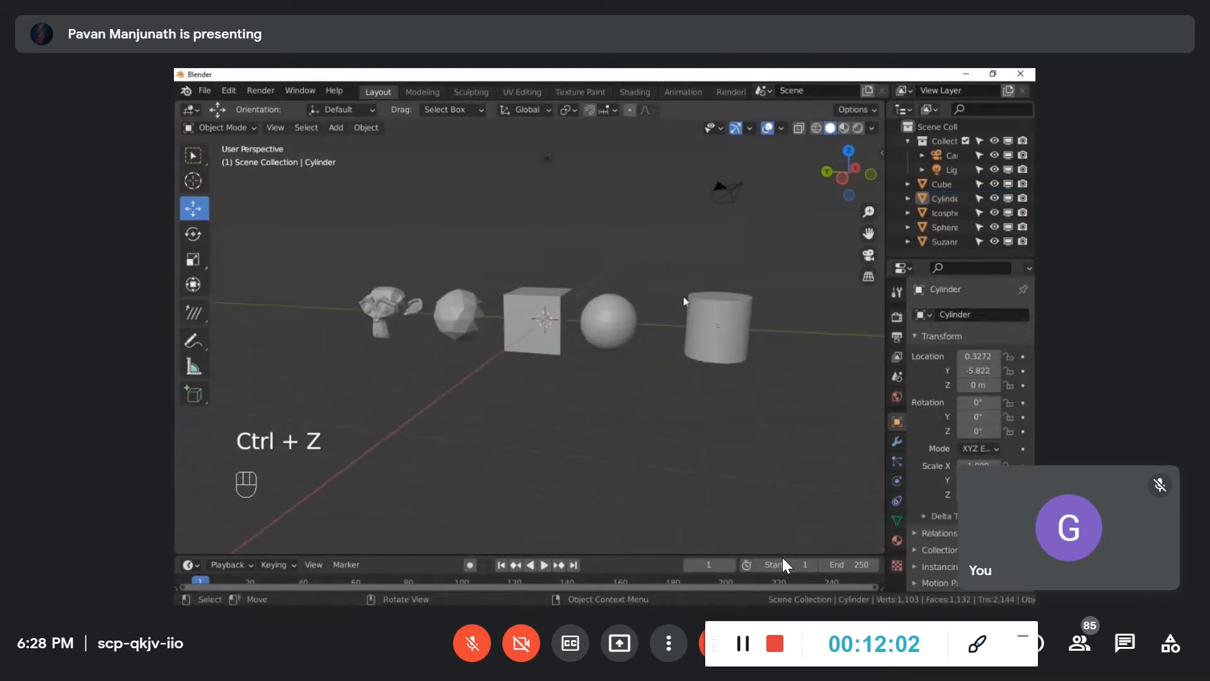
Step: Nudge the UV sphere slightly between the cube and the cylinder and leave everything deselected
click(614, 313)
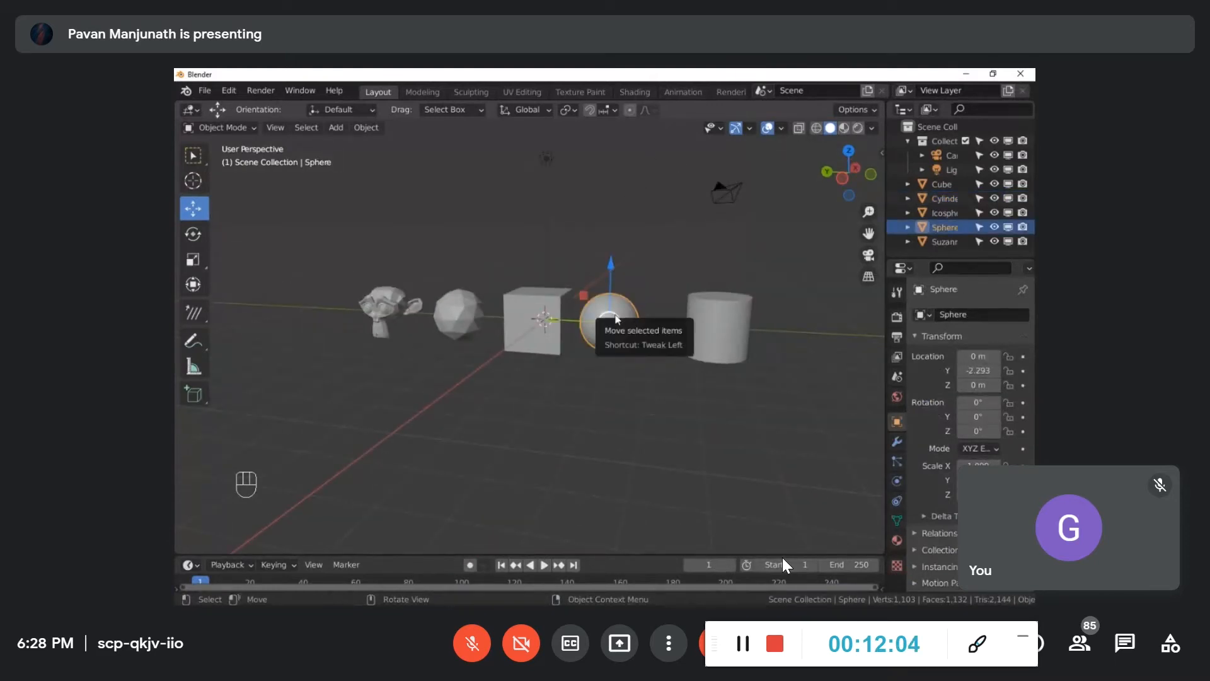
drag(608, 319, 598, 320)
click(593, 288)
middle_drag(594, 288, 524, 310)
click(525, 310)
click(529, 265)
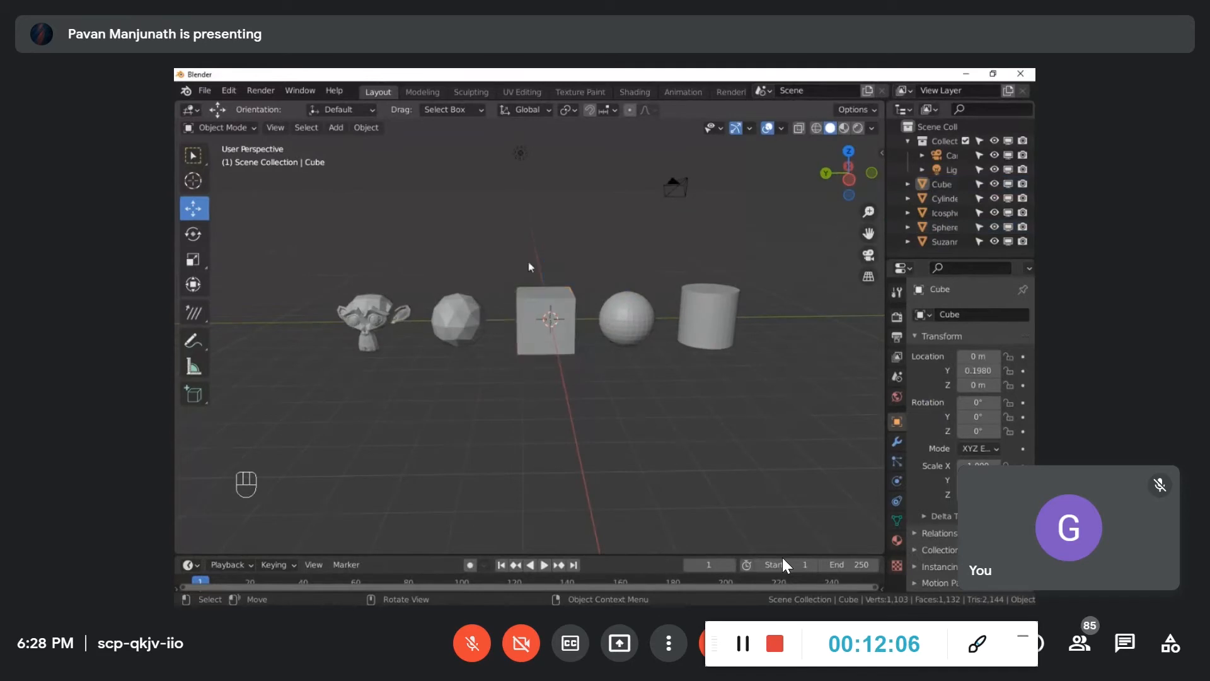
Step: Select and deselect the ico sphere, and bring up the choices for adding objects
middle_drag(529, 265, 478, 325)
click(477, 323)
click(433, 221)
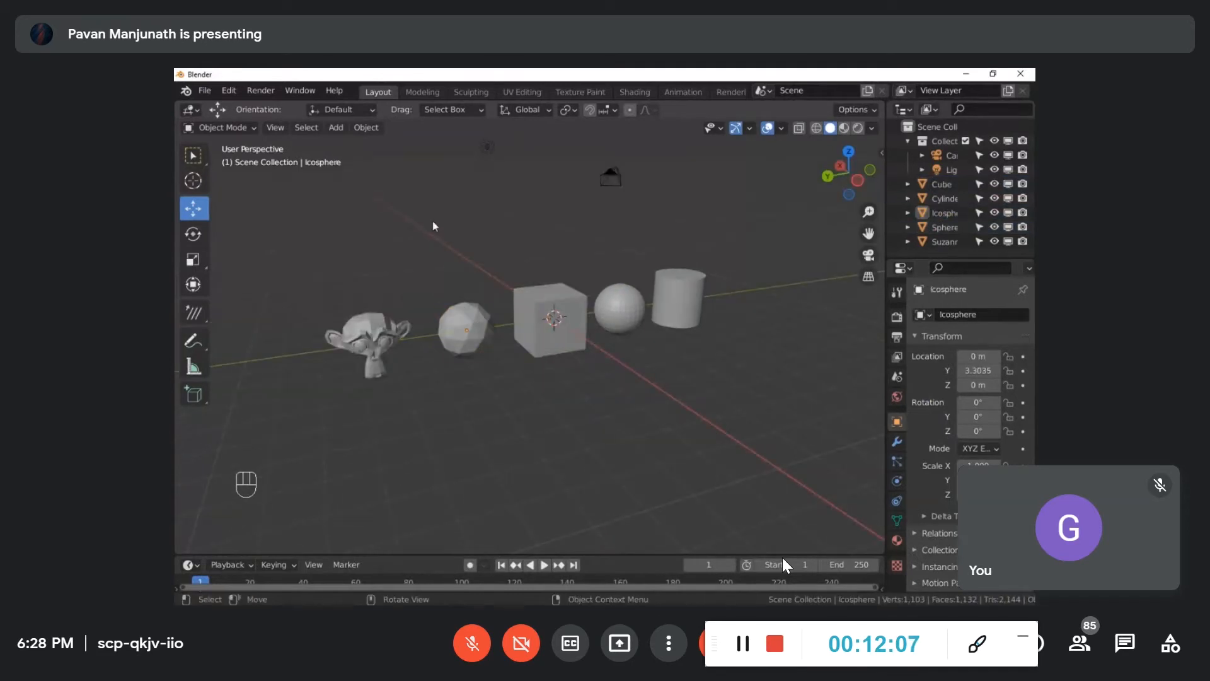
click(338, 128)
key(shift+a)
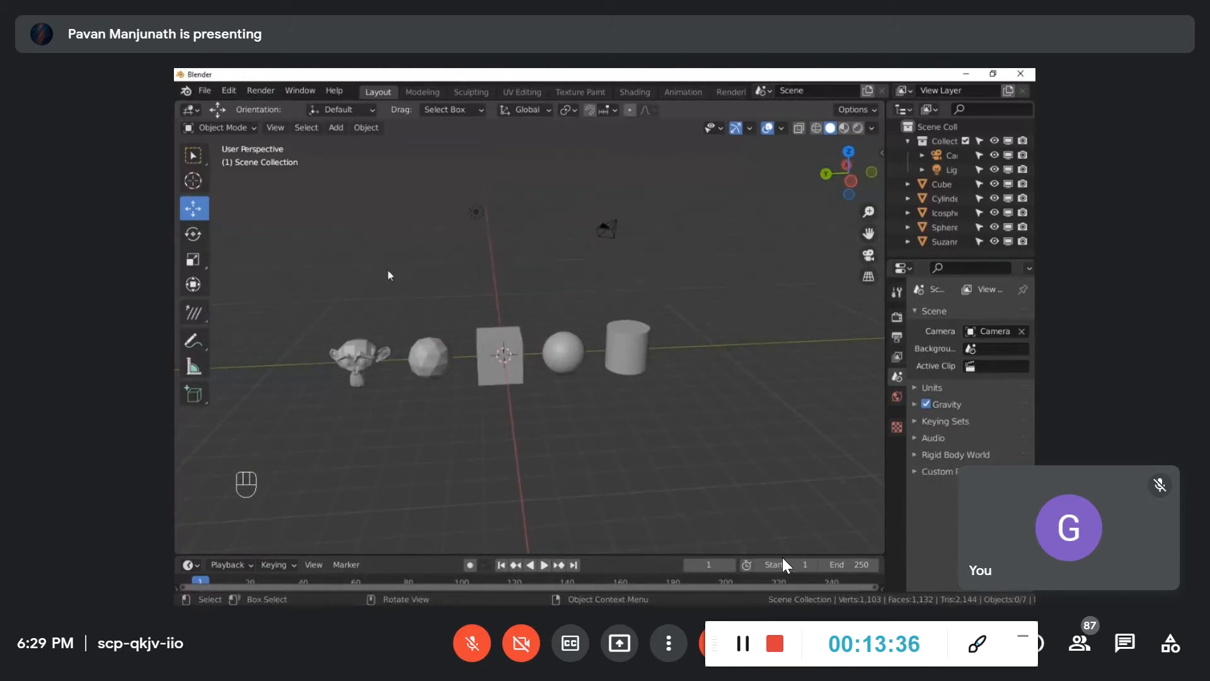
Step: Examine the row of meshes from different angles and distances, and select the light above them
scroll(452, 345, up, 2)
middle_drag(447, 371, 630, 300)
scroll(439, 315, up, 1)
scroll(576, 312, up, 1)
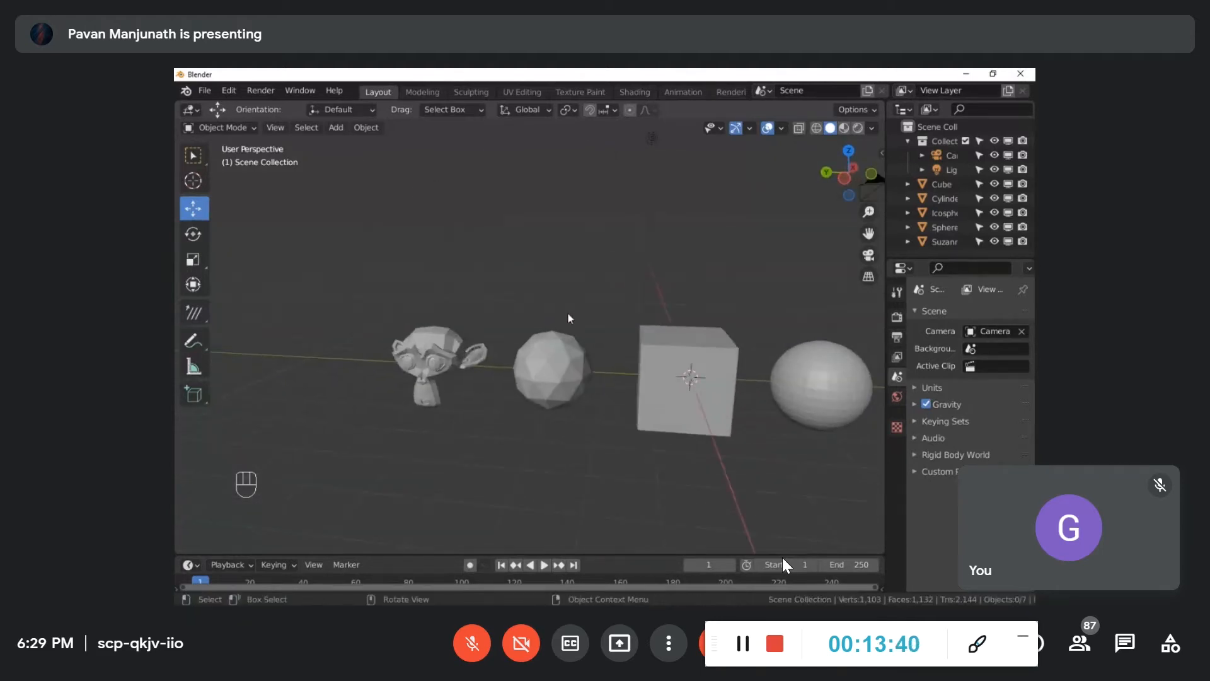
scroll(614, 276, down, 3)
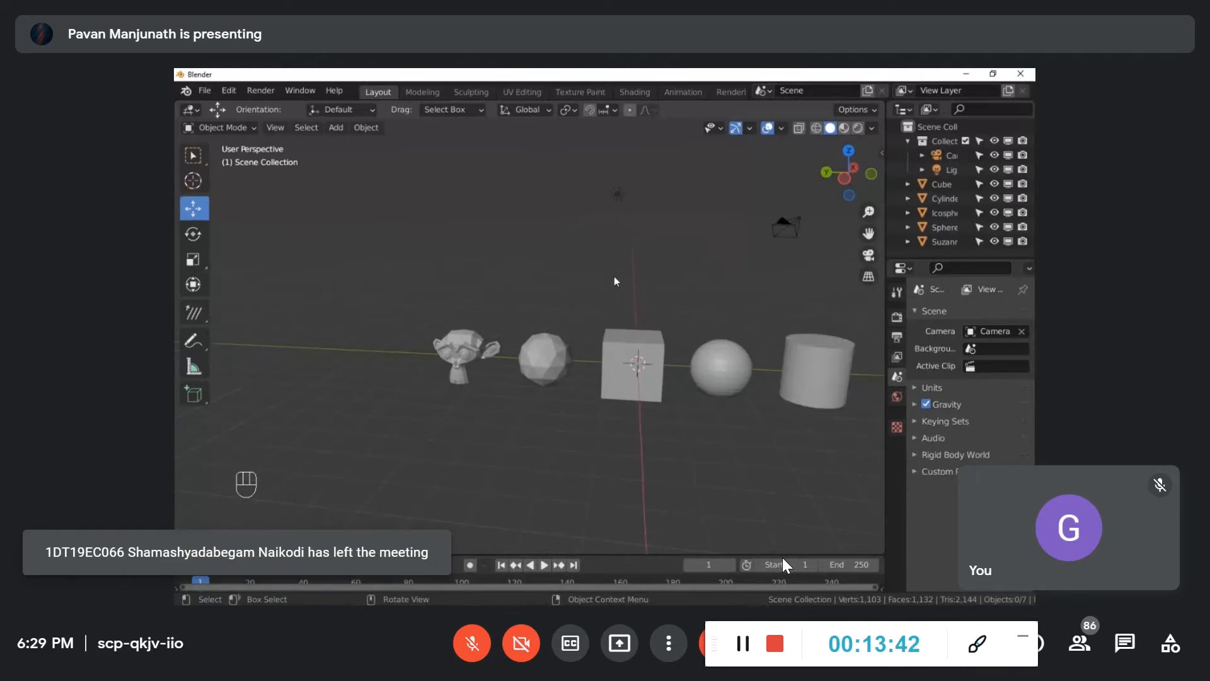
scroll(611, 258, up, 2)
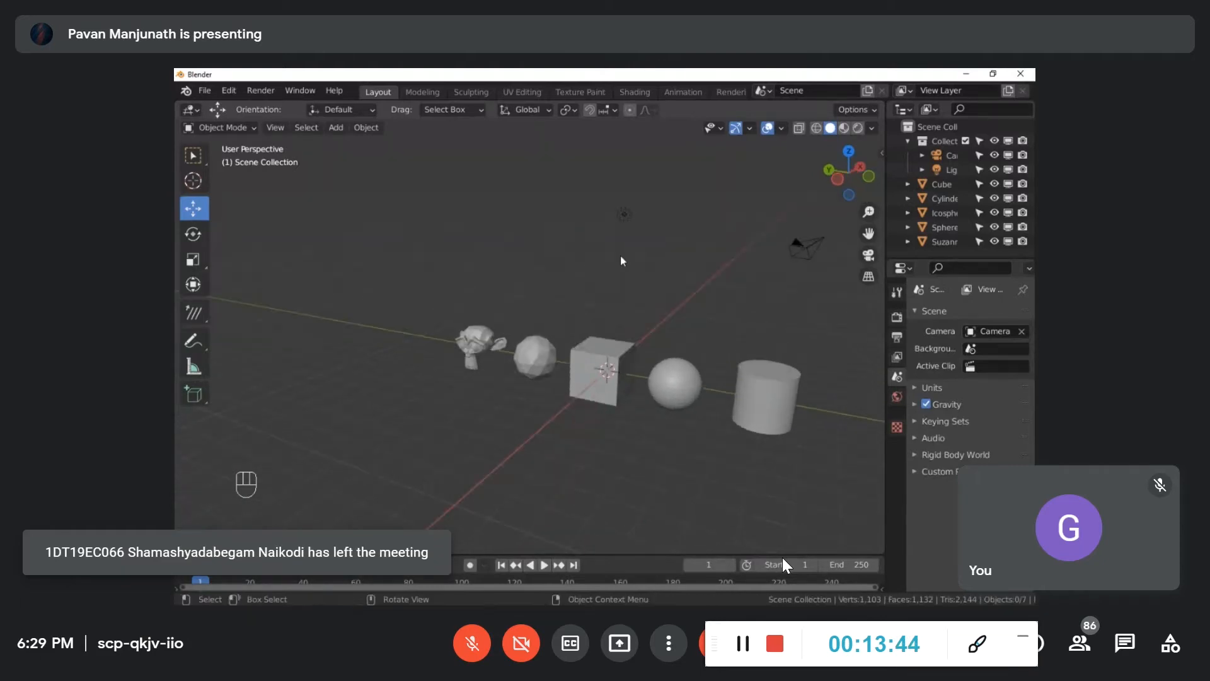
scroll(686, 252, down, 2)
click(581, 194)
middle_drag(580, 195, 647, 265)
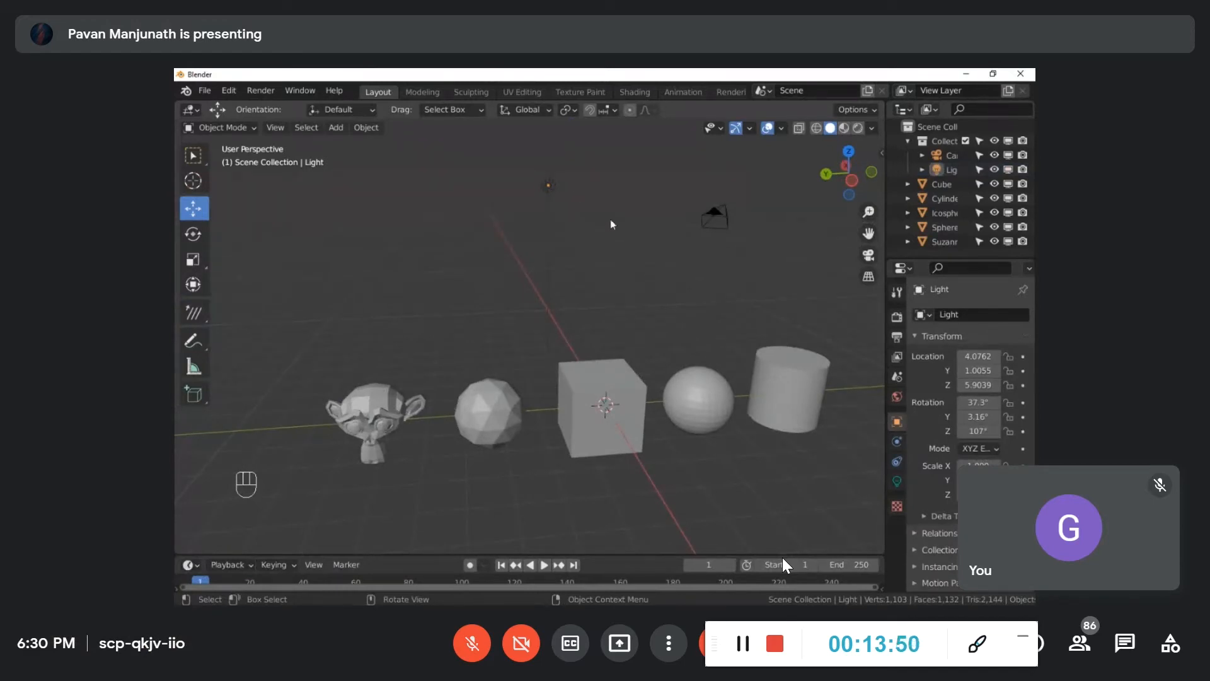
middle_drag(611, 236, 668, 289)
scroll(598, 237, down, 4)
scroll(623, 266, up, 4)
scroll(671, 262, down, 4)
Step: Select the camera, look at the scene through it, and return to the user perspective
click(705, 311)
middle_drag(689, 336, 838, 267)
scroll(392, 251, down, 2)
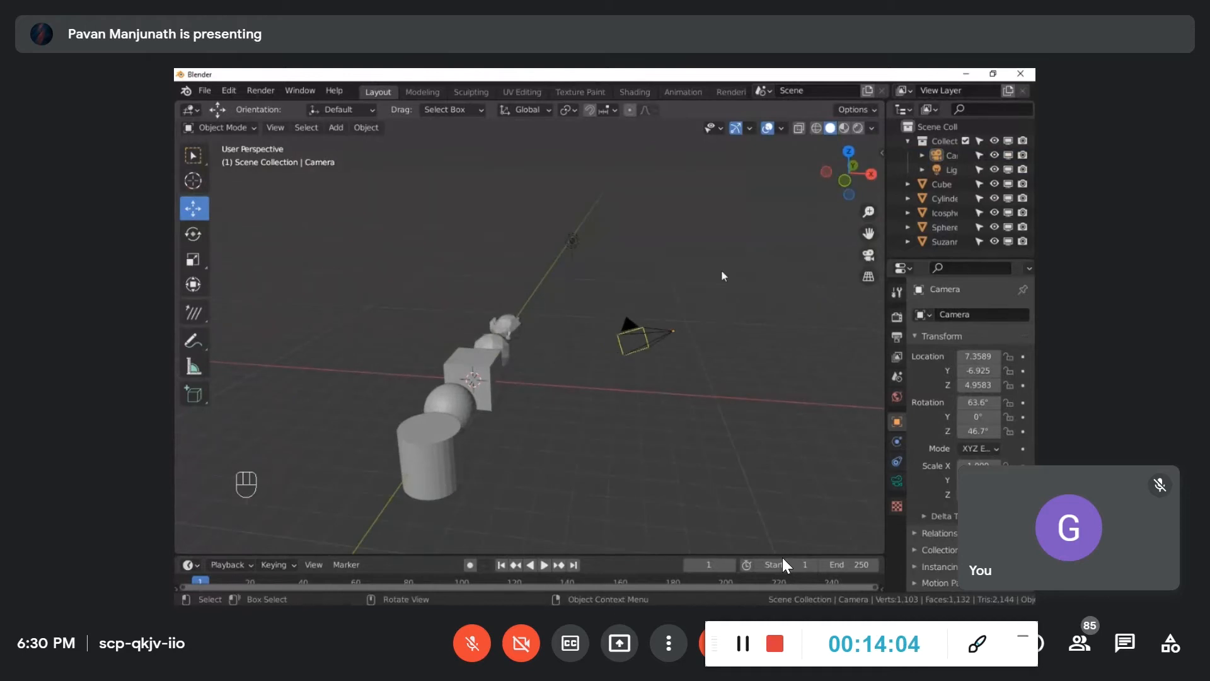
click(868, 254)
middle_drag(794, 292, 675, 328)
click(869, 255)
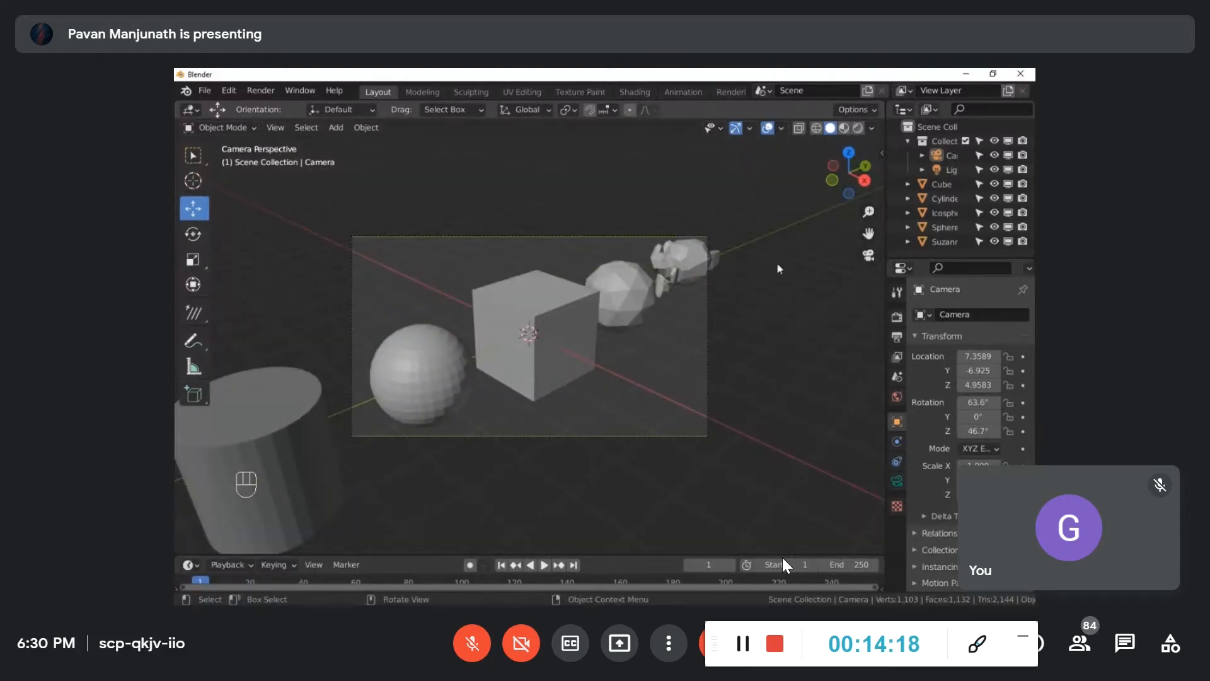
click(607, 237)
click(565, 231)
click(868, 254)
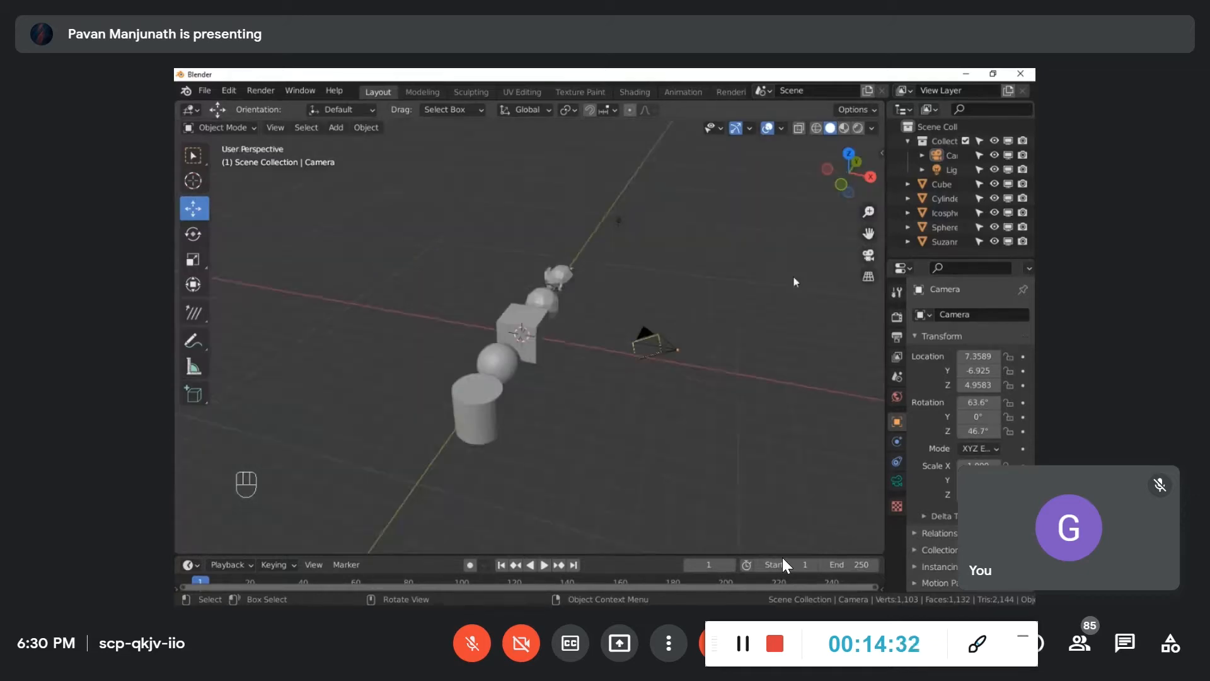
Step: Check which interaction modes are offered while the camera is selected
scroll(521, 343, up, 3)
middle_drag(521, 343, 603, 279)
middle_drag(564, 332, 761, 309)
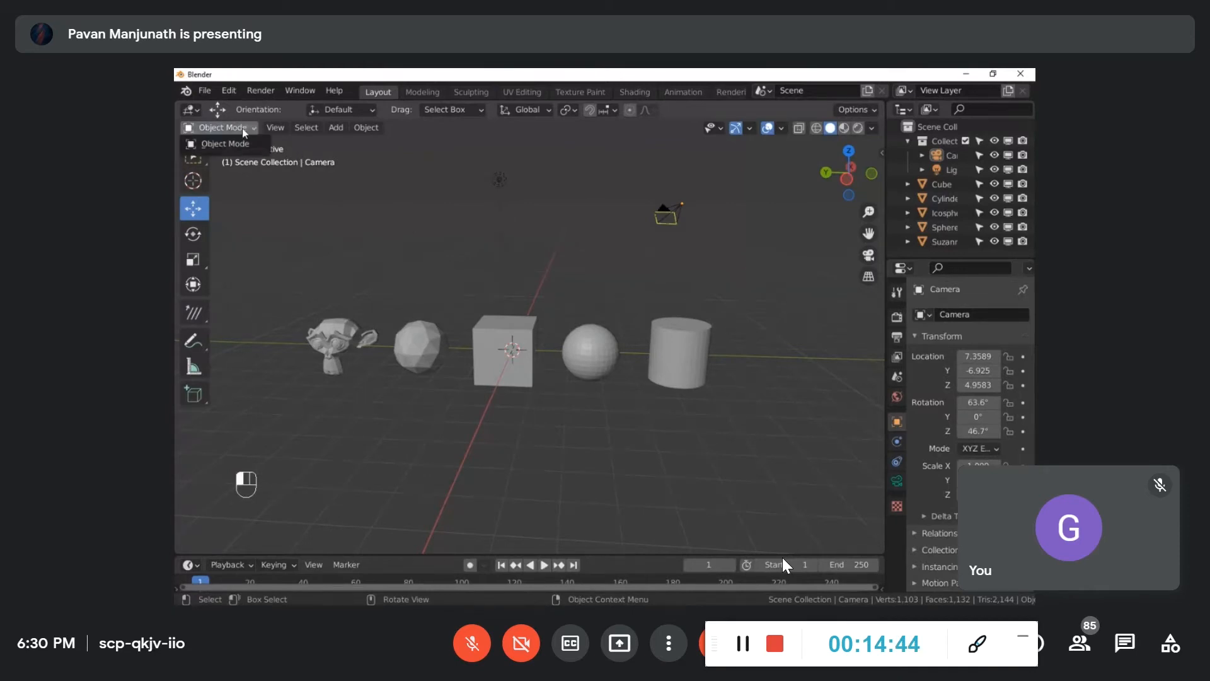
scroll(246, 151, up, 3)
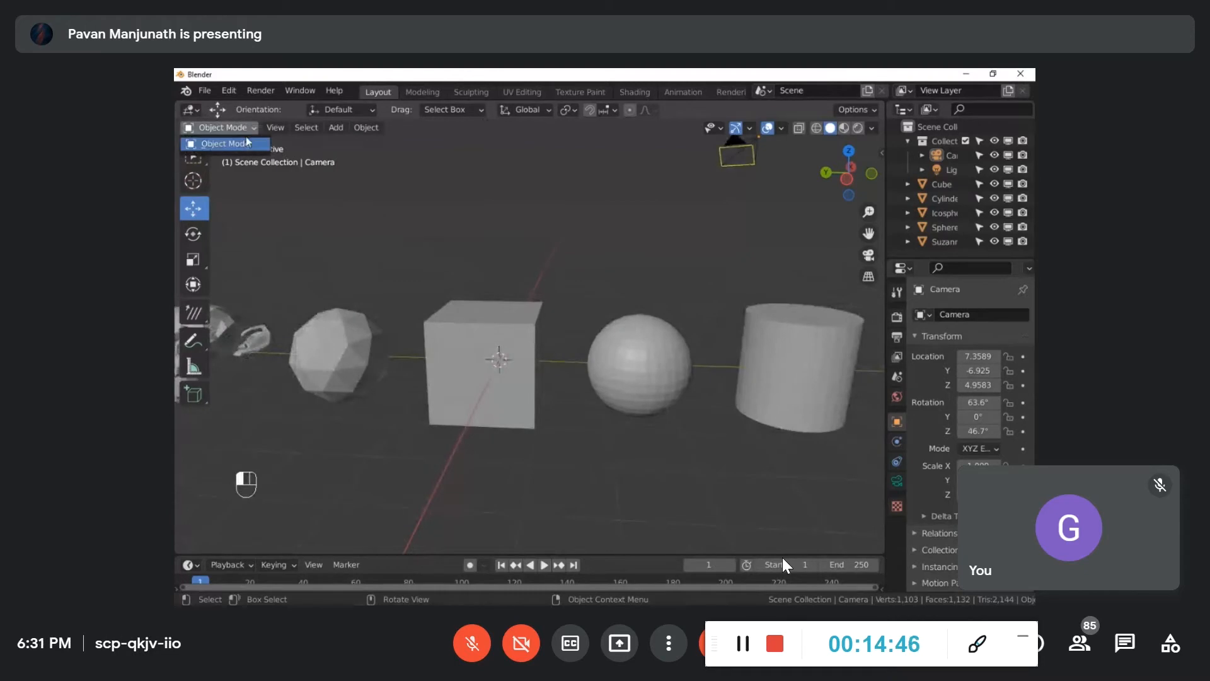
click(242, 128)
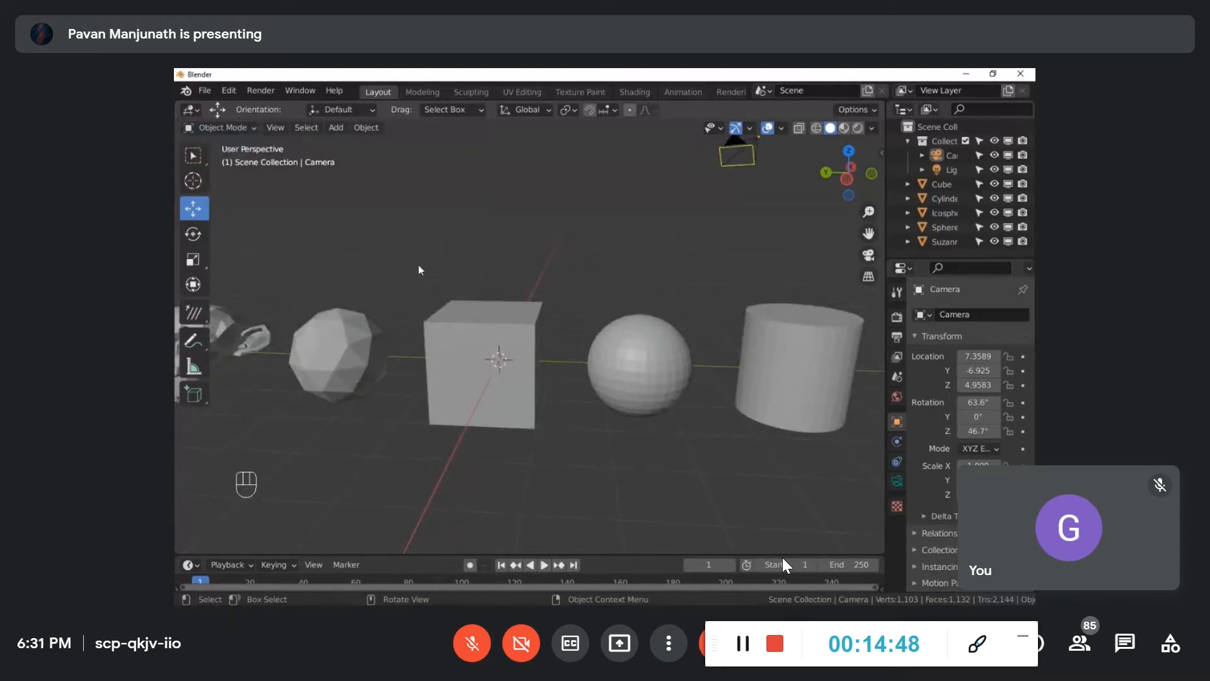
scroll(409, 266, down, 2)
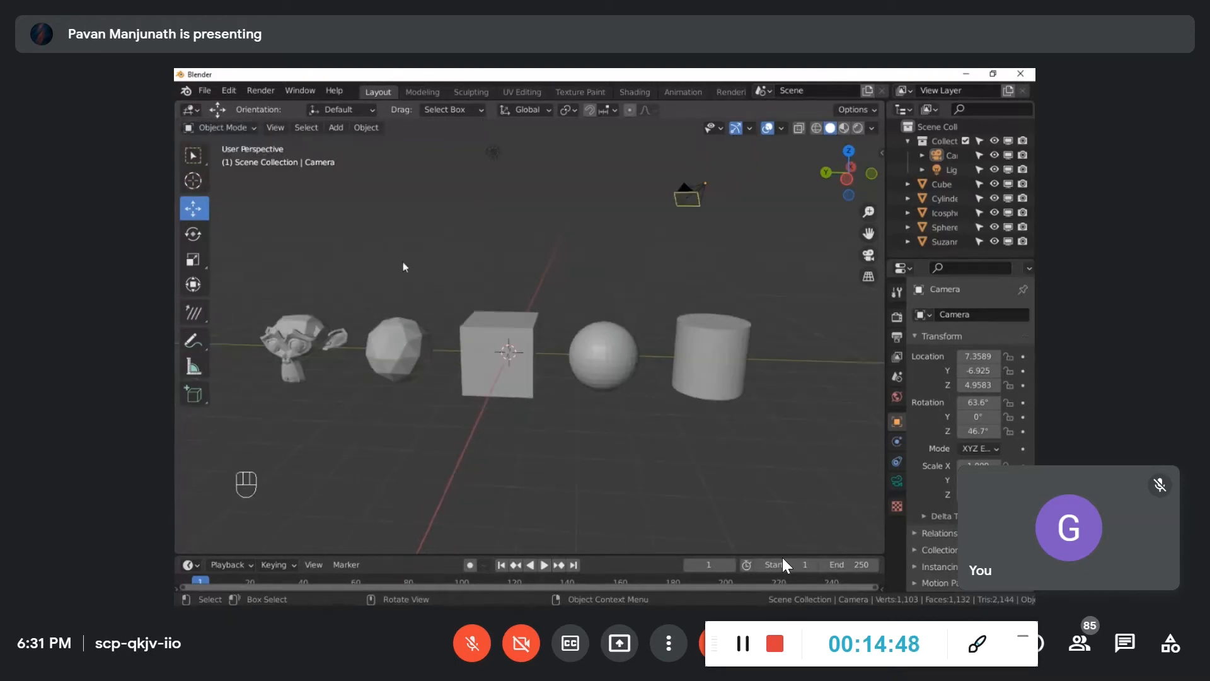
Step: Select the cube, review its interaction modes and the available selection commands, and deselect it
click(487, 339)
click(239, 129)
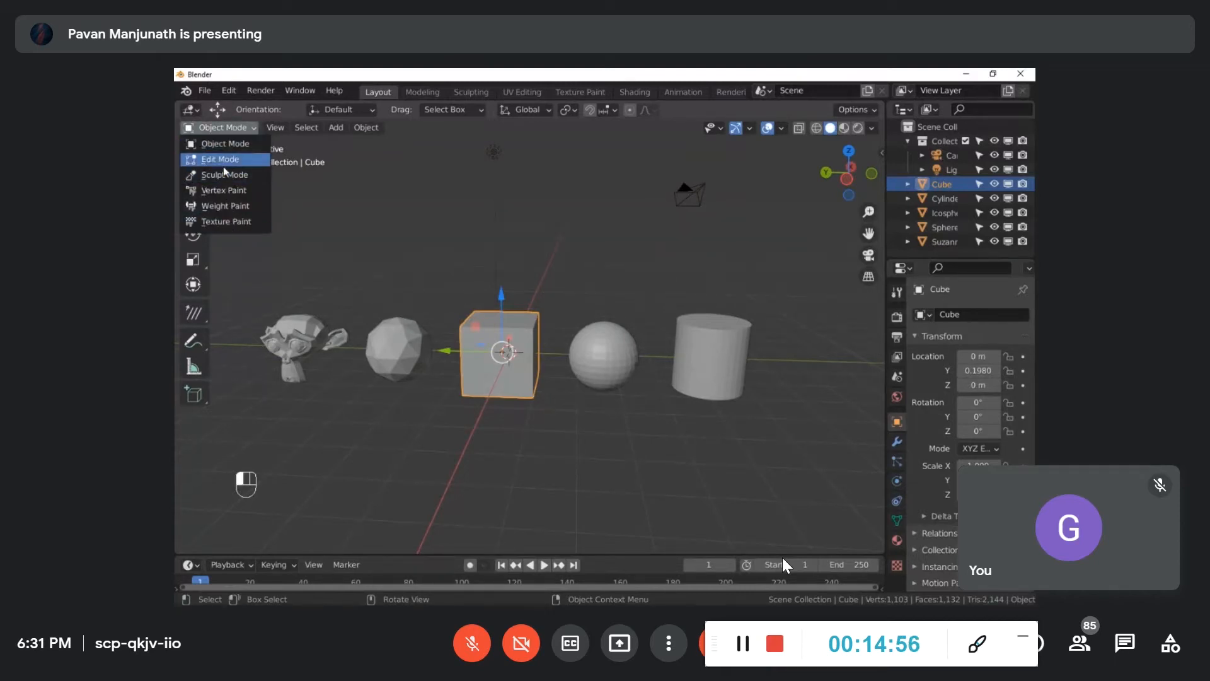
click(239, 124)
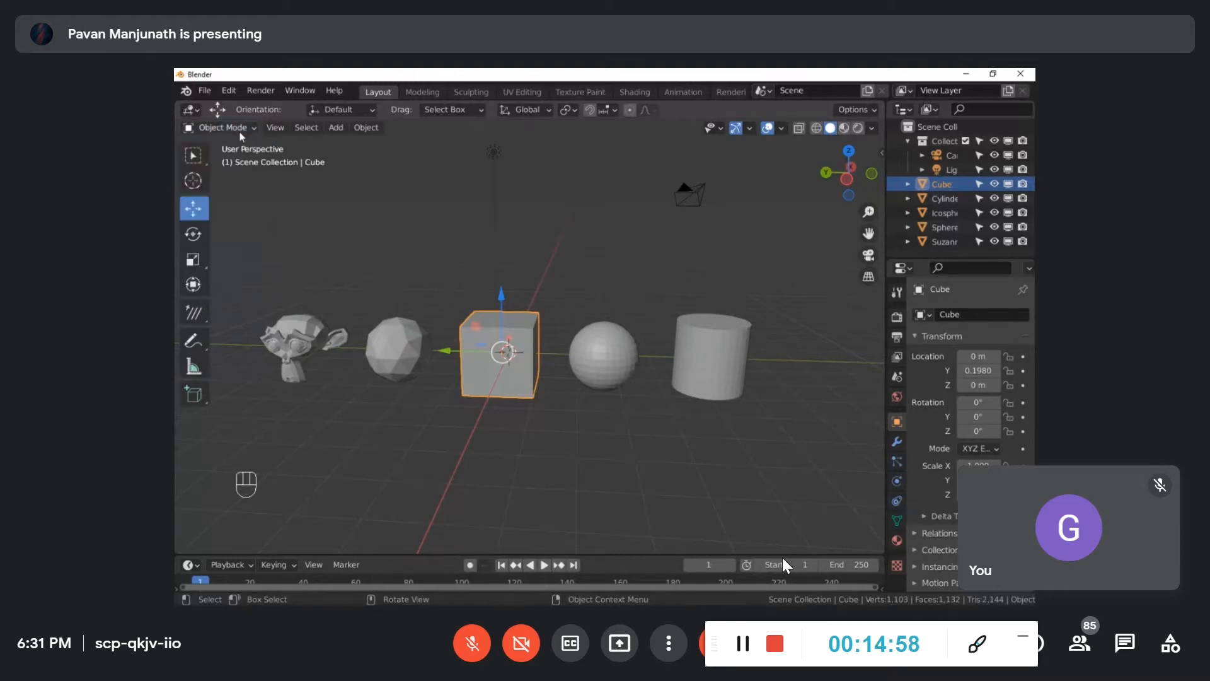
click(283, 131)
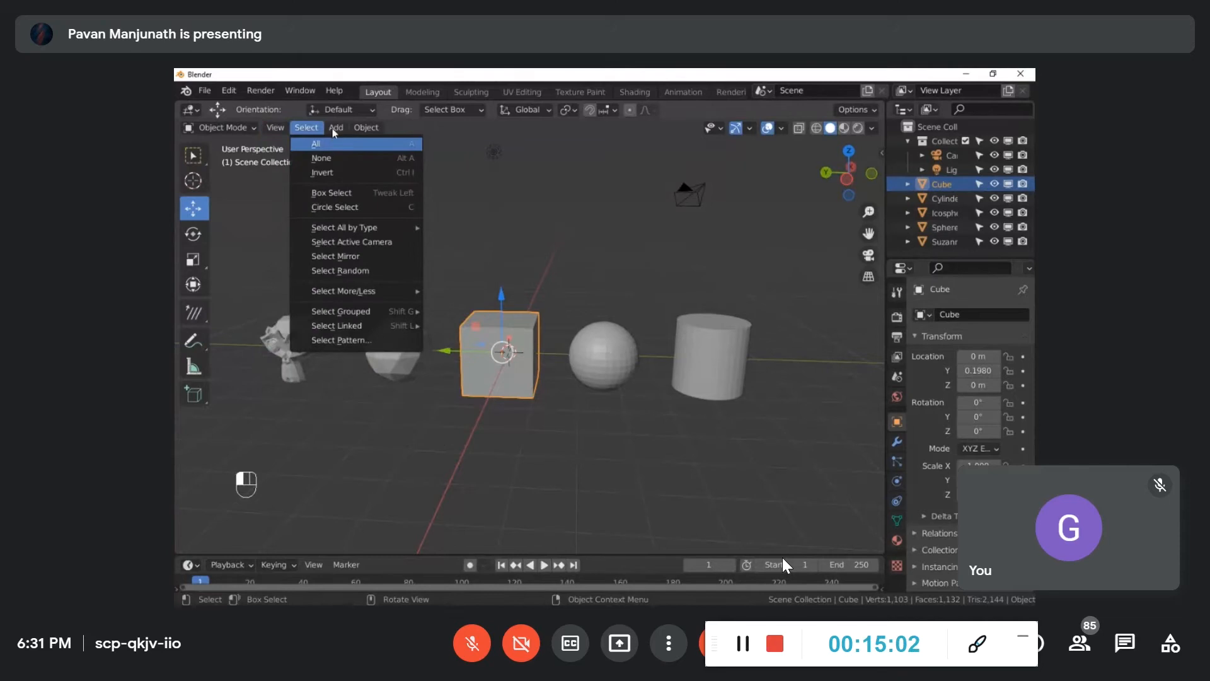
click(412, 193)
Step: Try to box-select the whole row of meshes while the Move tool is active, and clear the selection
middle_drag(383, 210, 399, 228)
scroll(400, 229, down, 3)
mouse_move(516, 358)
middle_down()
mouse_move(507, 394)
mouse_move(469, 377)
mouse_move(509, 360)
middle_up()
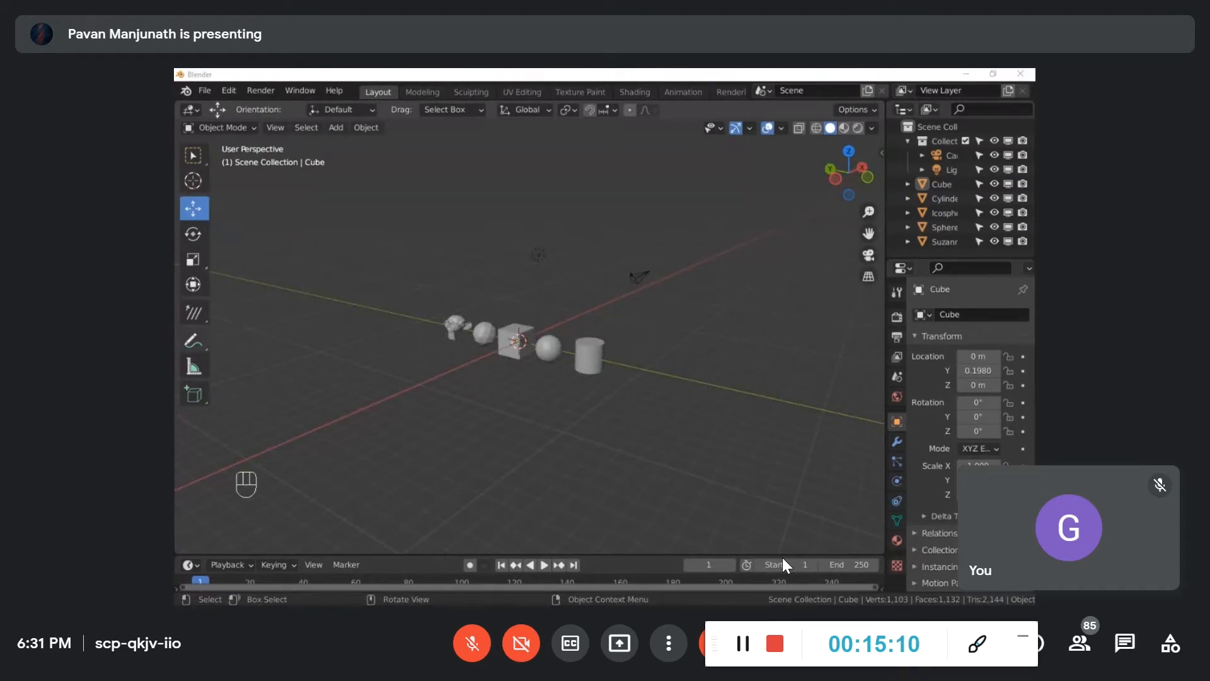
middle_drag(490, 313, 418, 373)
scroll(409, 345, up, 3)
scroll(406, 335, down, 2)
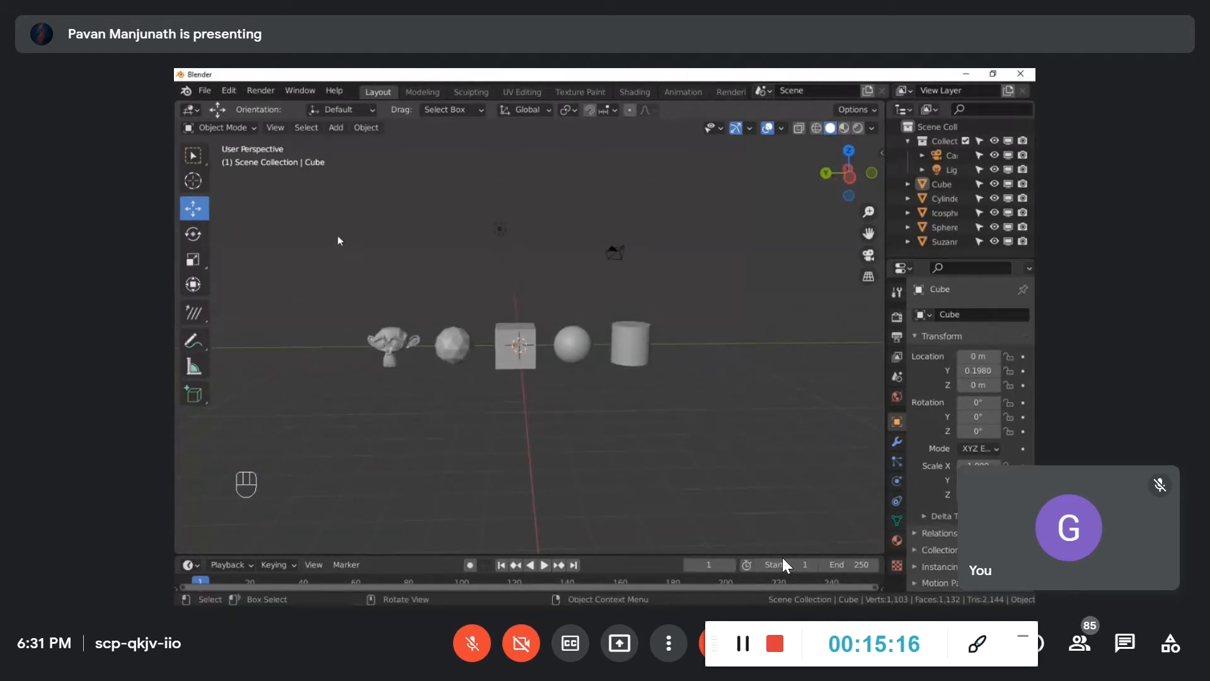
drag(339, 234, 752, 443)
middle_drag(720, 365, 359, 292)
click(633, 289)
Step: Activate the Select Box tool, box-select the row of meshes, and deselect them
click(193, 155)
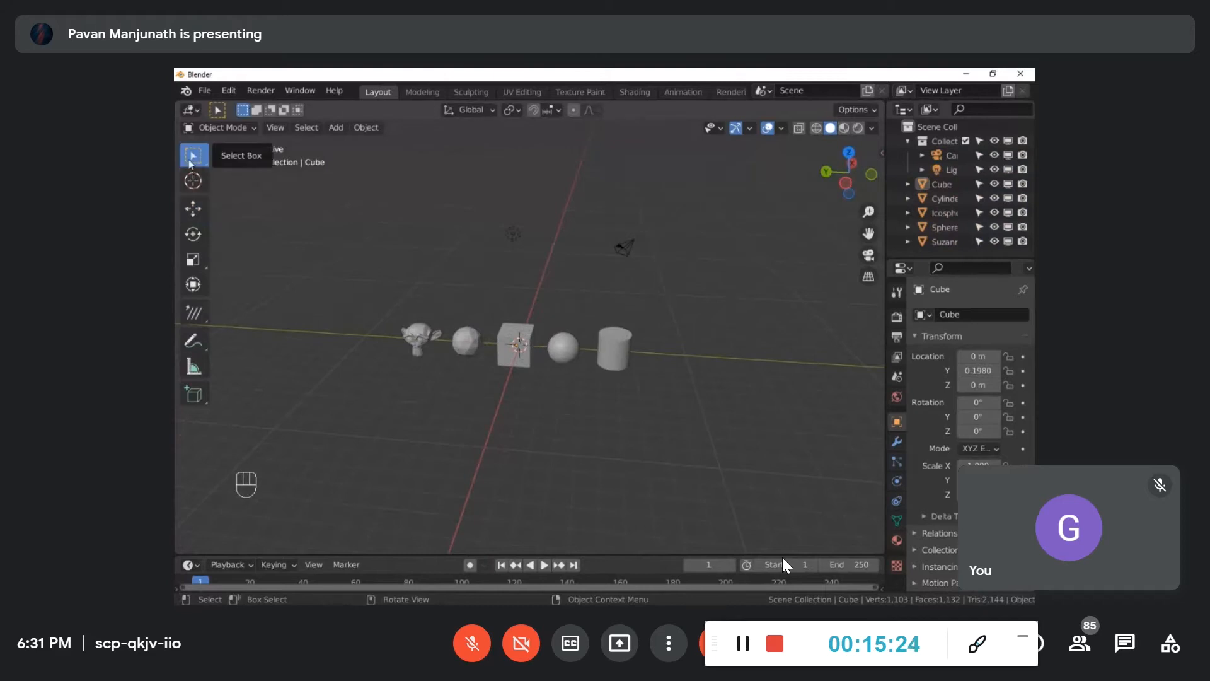
drag(342, 246, 697, 411)
click(668, 317)
middle_drag(667, 317, 629, 364)
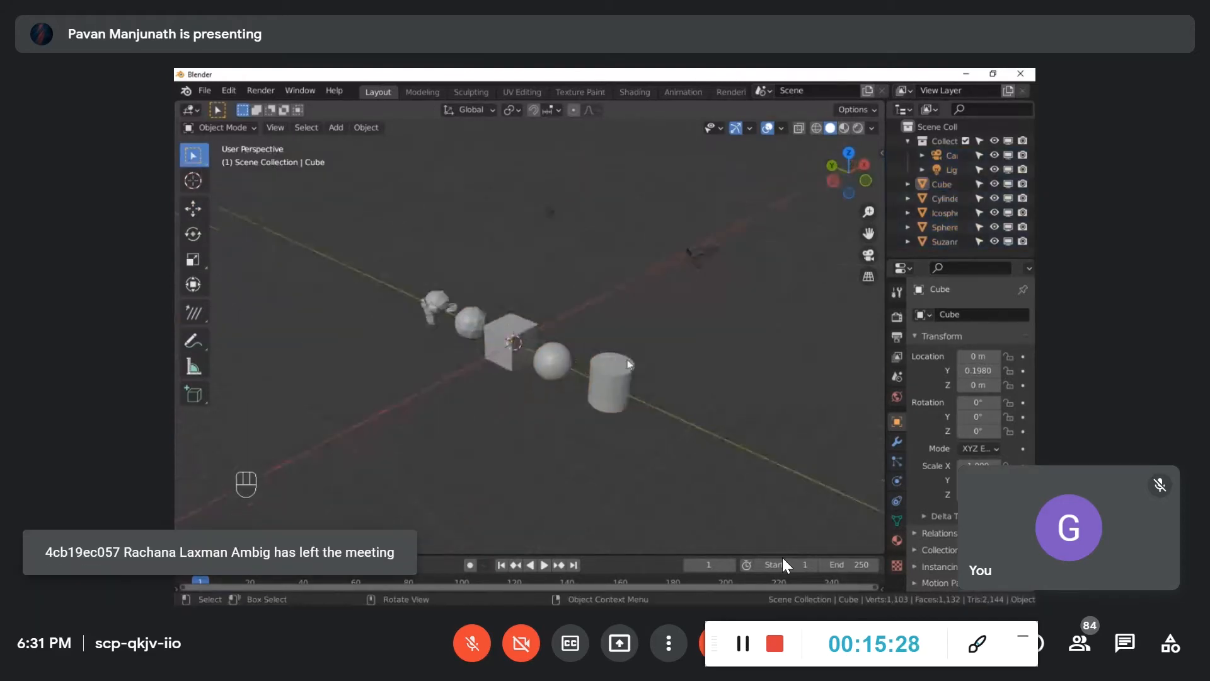
Step: Try the Select Lasso tool on the row of meshes, return to Select Box, and deselect everything
click(202, 158)
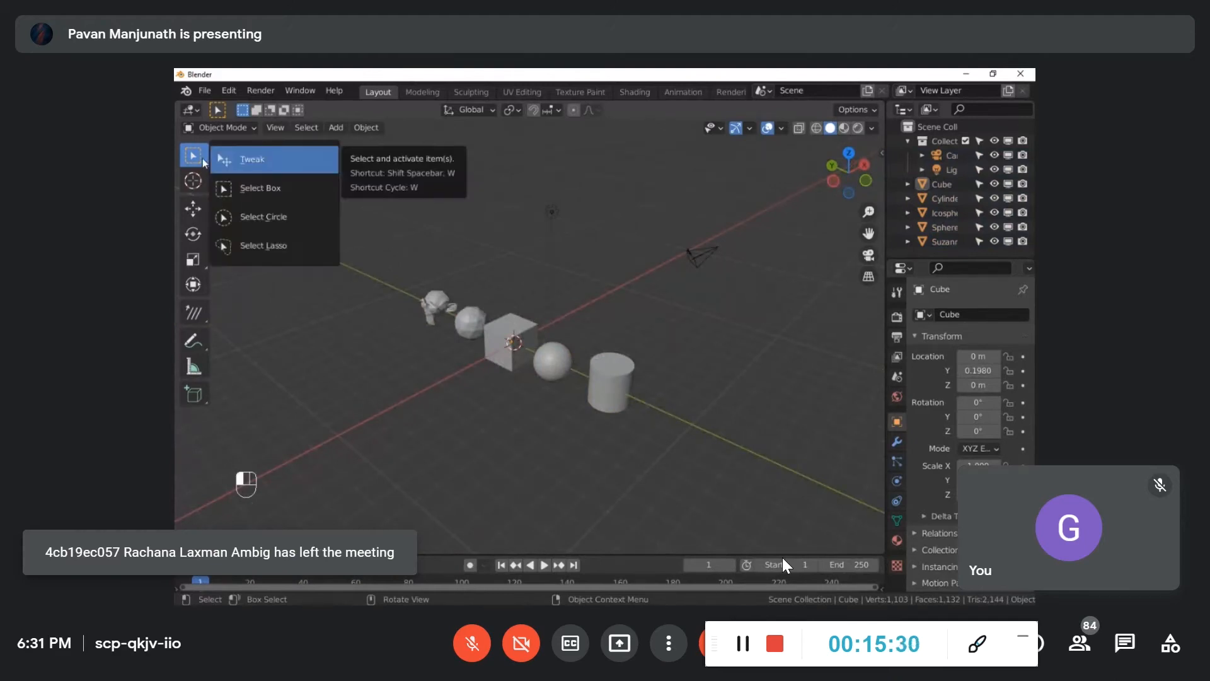
click(261, 245)
middle_drag(448, 378, 434, 273)
mouse_move(434, 273)
mouse_down()
mouse_move(391, 453)
mouse_move(614, 288)
mouse_move(714, 323)
mouse_up()
drag(195, 157, 266, 200)
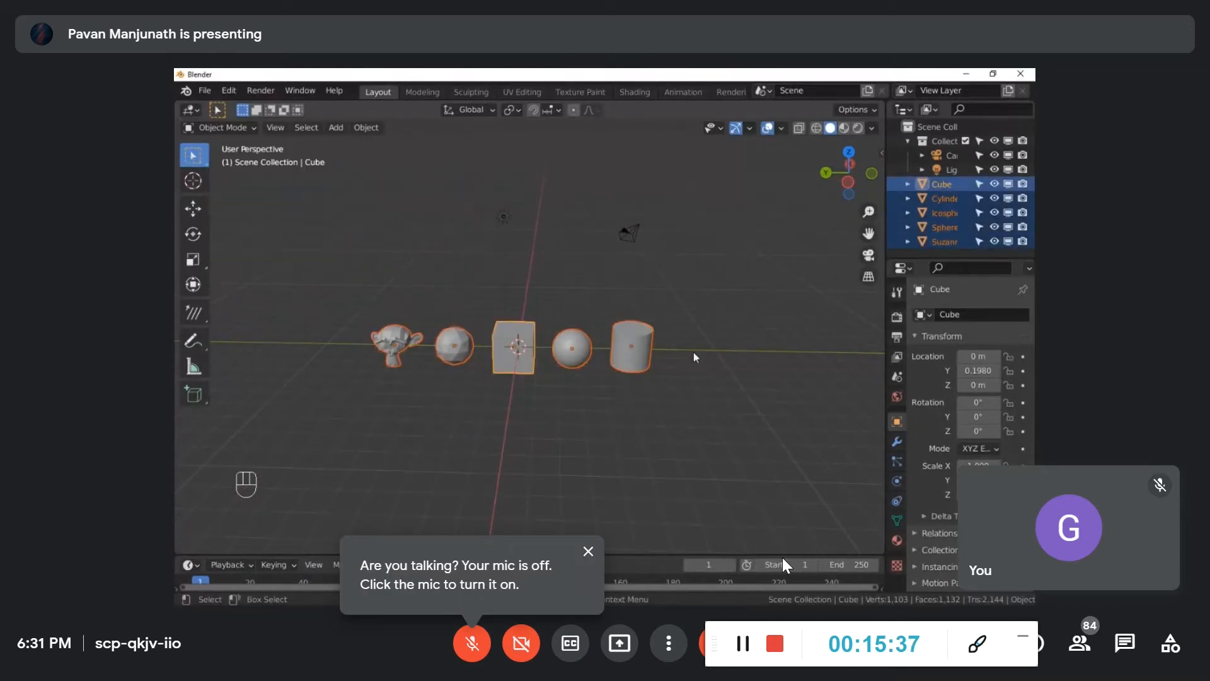
click(609, 395)
Step: Select the cube in the middle of the row, deselect it, and select it again
middle_drag(609, 394, 569, 308)
scroll(570, 308, up, 1)
middle_drag(407, 252, 435, 235)
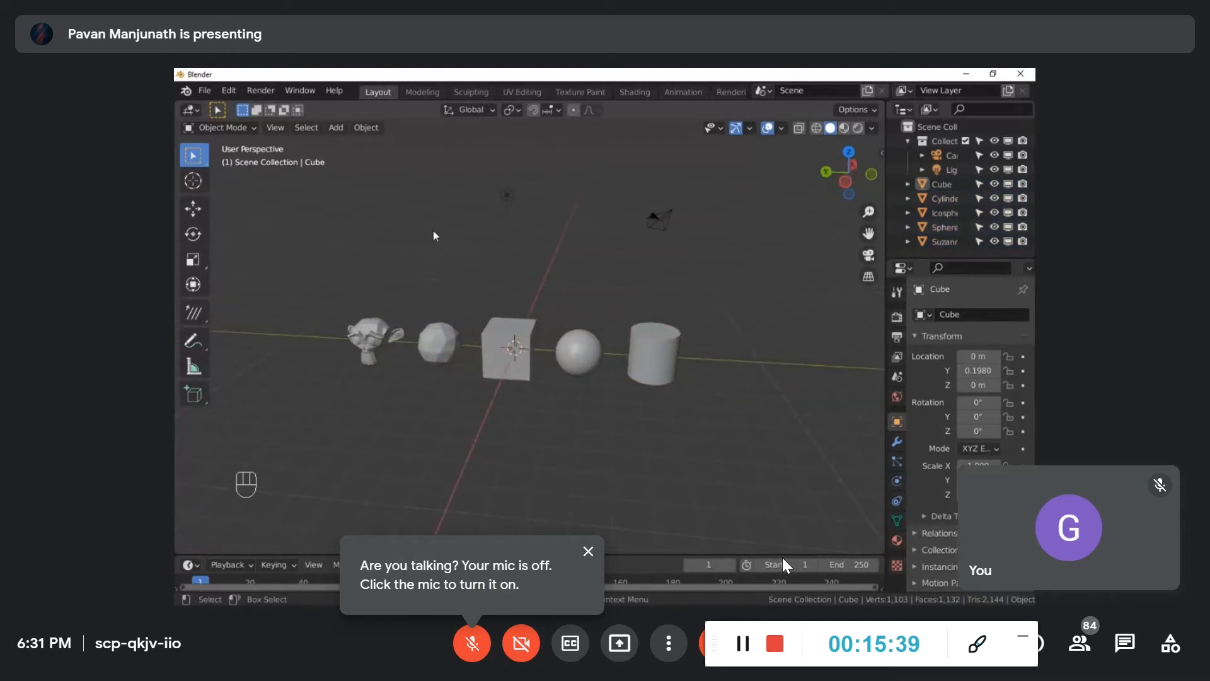
click(513, 347)
middle_drag(555, 358, 557, 209)
click(572, 285)
scroll(572, 311, up, 1)
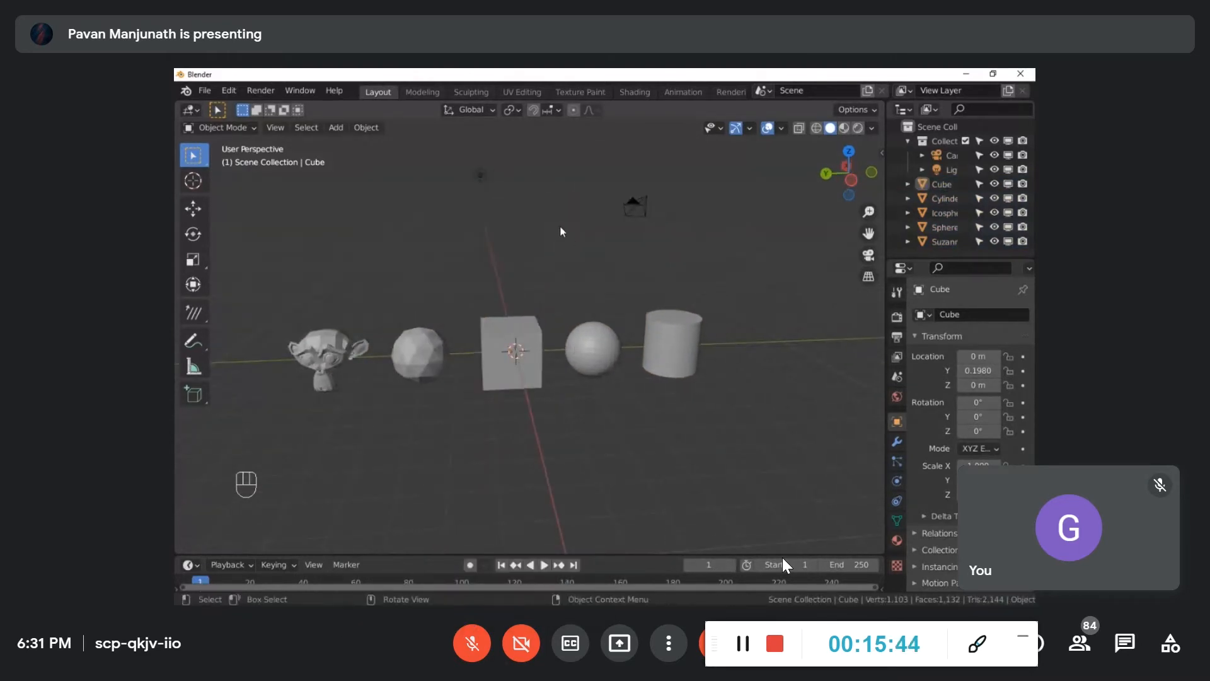
click(203, 128)
click(524, 366)
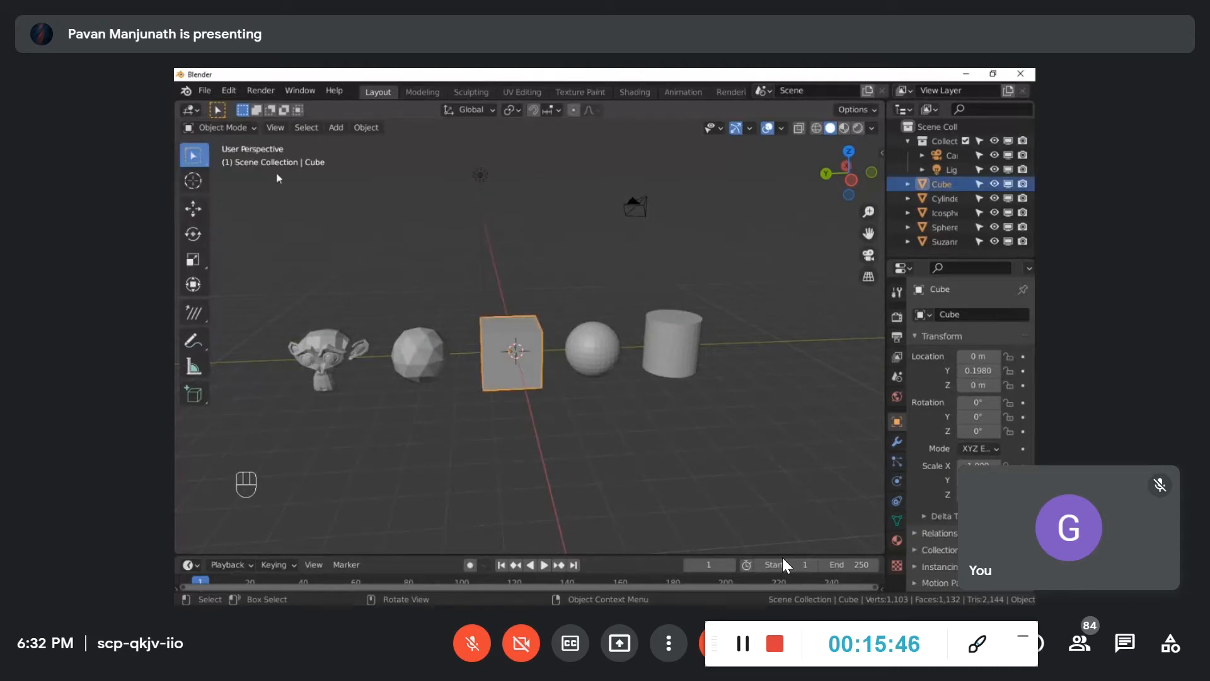
middle_drag(437, 307, 482, 394)
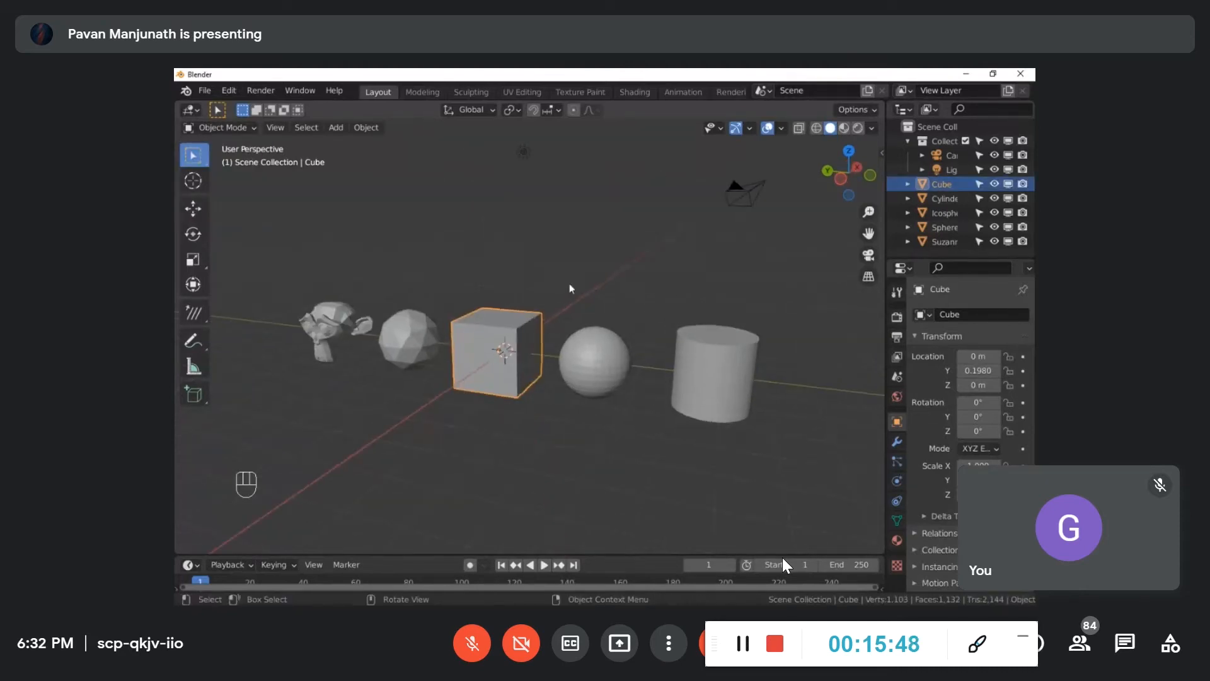
Step: Delete the UV sphere, cylinder, ico sphere and monkey head, and select the remaining cube
drag(567, 282, 782, 436)
key(x)
click(741, 403)
drag(293, 342, 459, 380)
key(x)
click(550, 302)
drag(262, 262, 402, 393)
key(x)
click(402, 393)
click(513, 357)
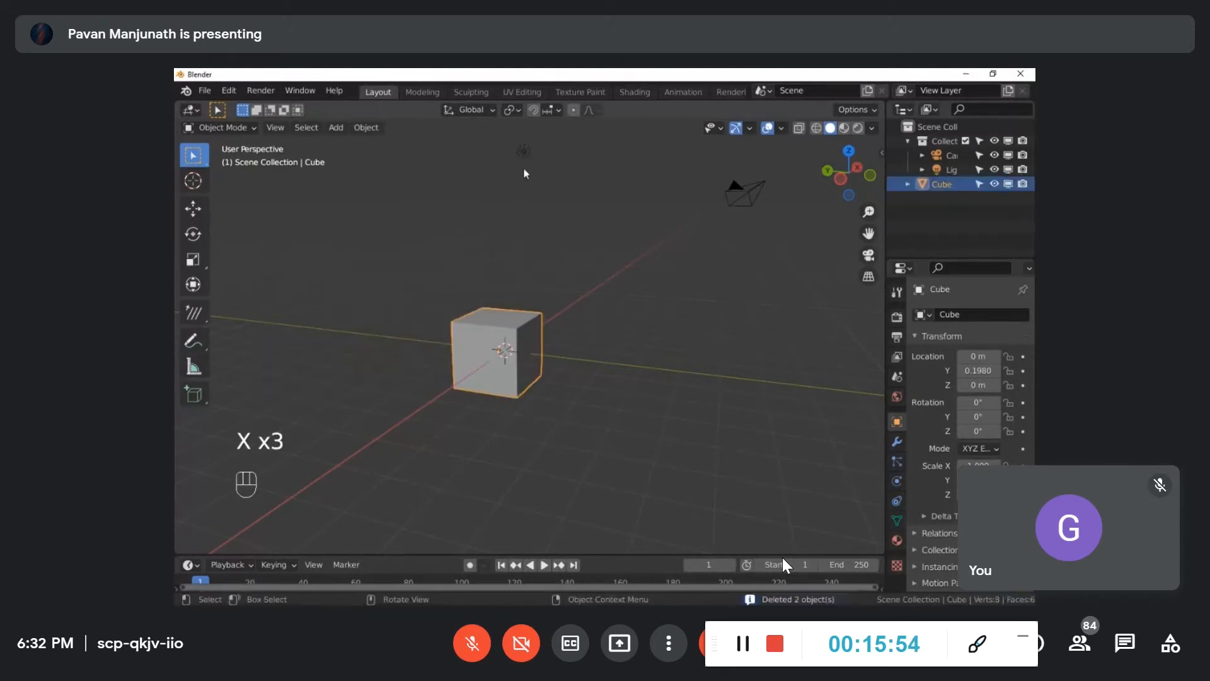
Step: Switch the cube to Edit Mode and look through the available editing tools
click(238, 128)
click(647, 278)
click(253, 128)
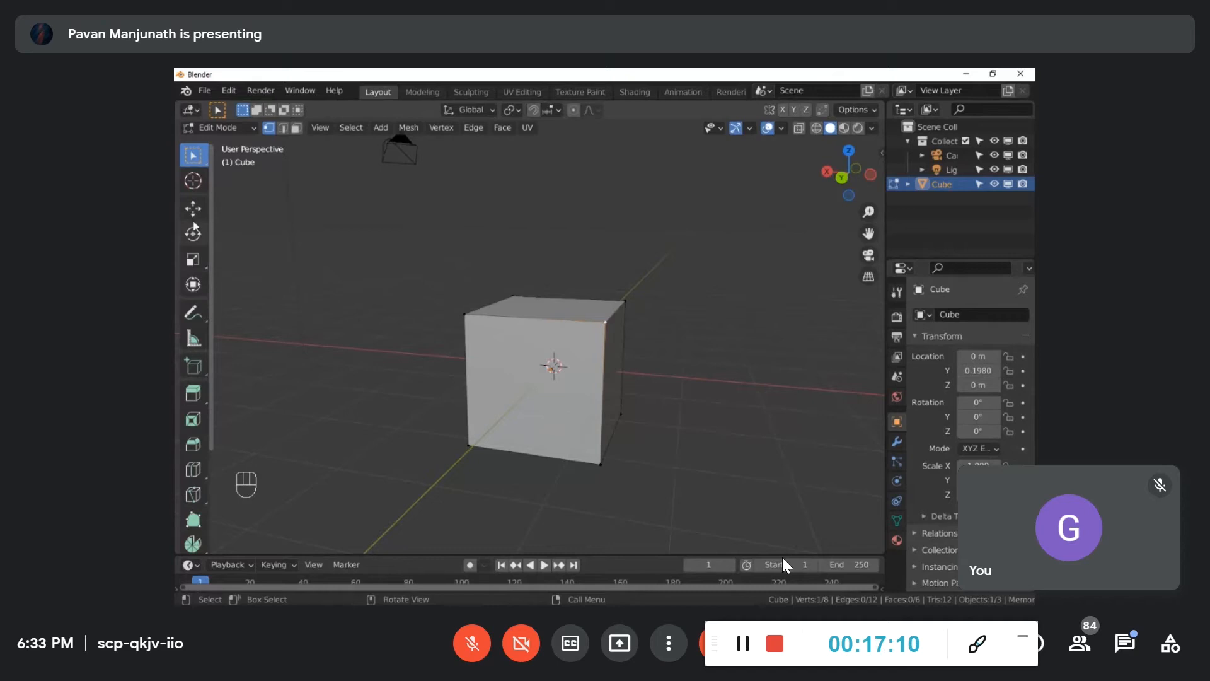
scroll(195, 328, down, 2)
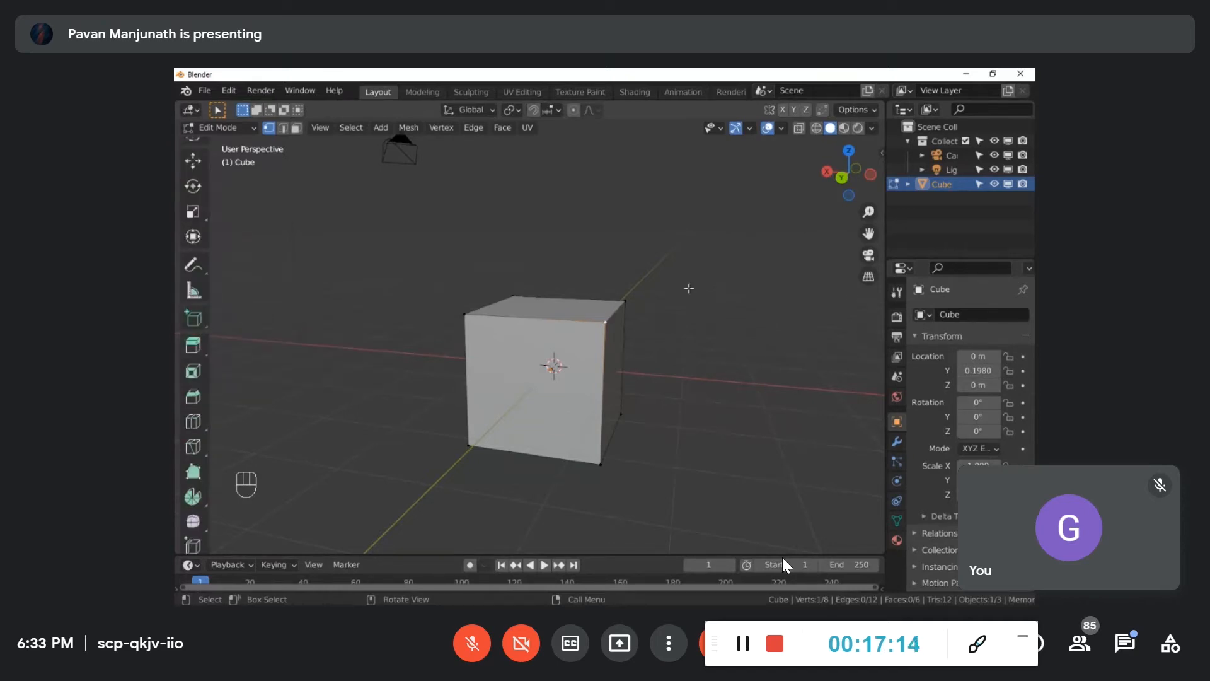
Step: Try to move the cube's near upper corner vertex freely, and cancel the move
middle_drag(688, 289, 664, 345)
click(664, 346)
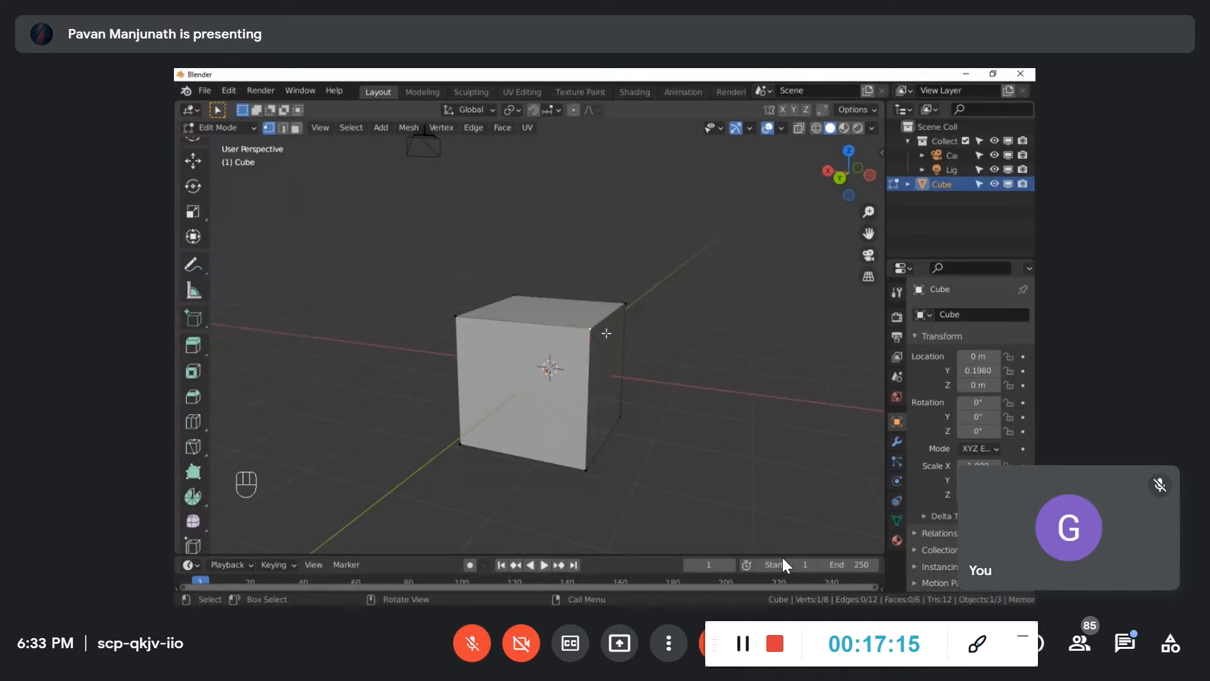
middle_drag(609, 348, 632, 345)
click(683, 300)
middle_drag(683, 300, 645, 332)
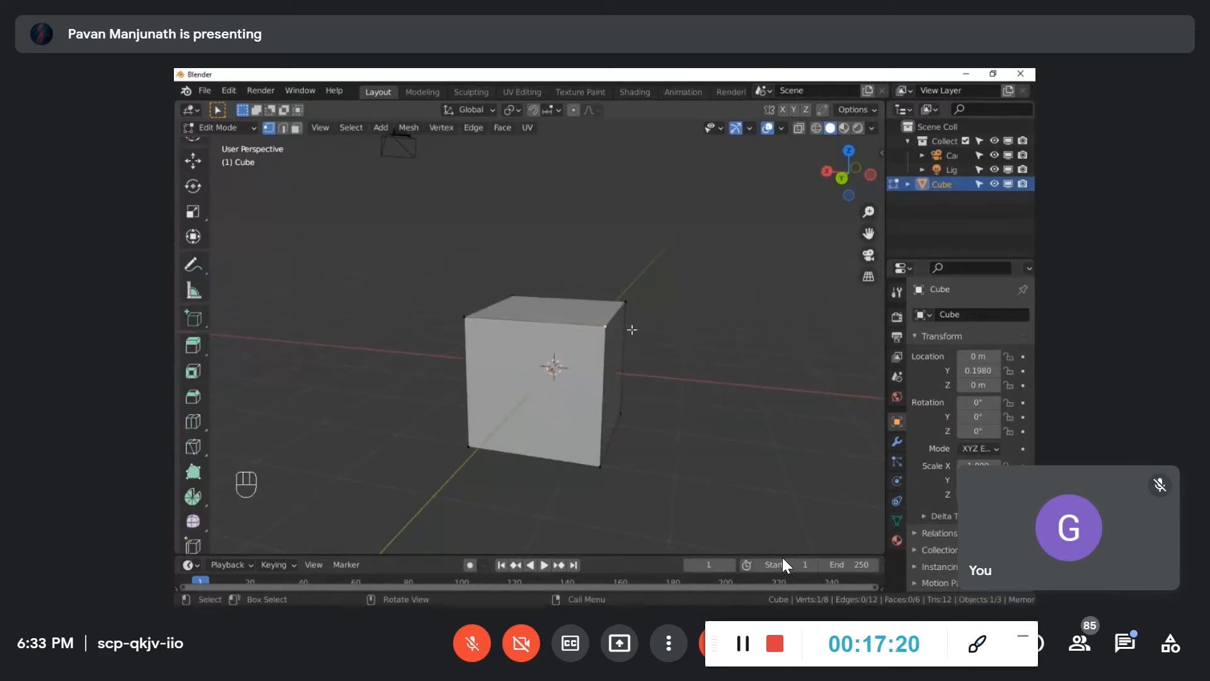
key(g)
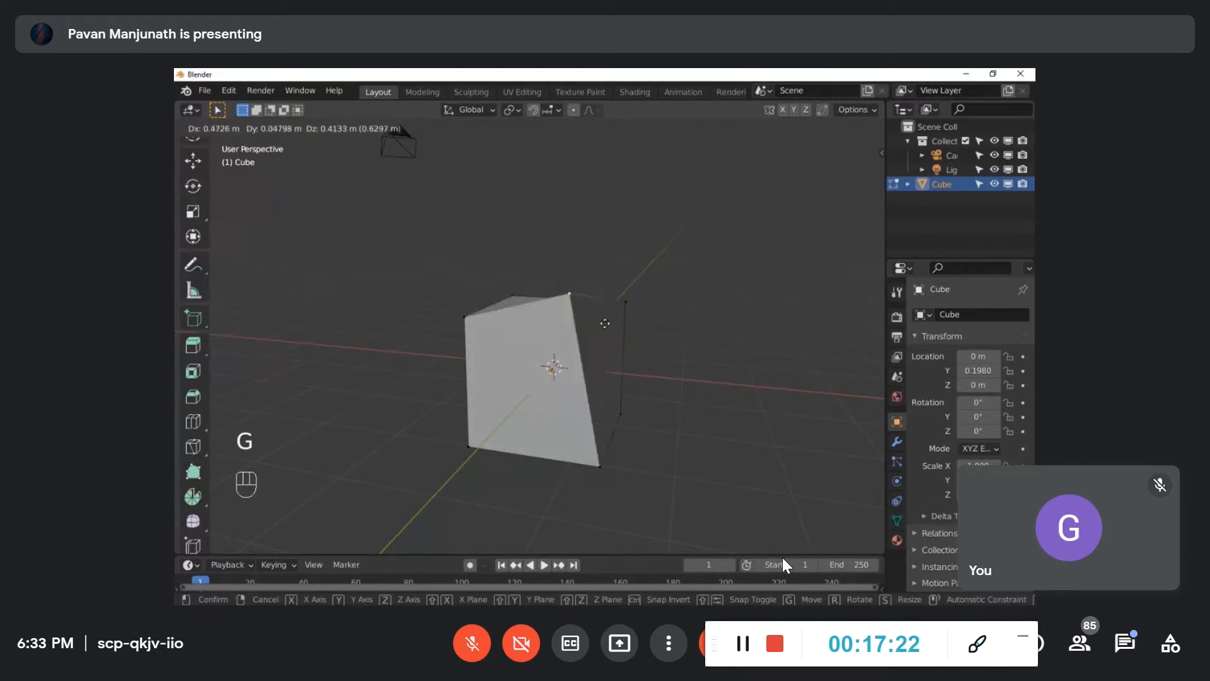
right_click(689, 386)
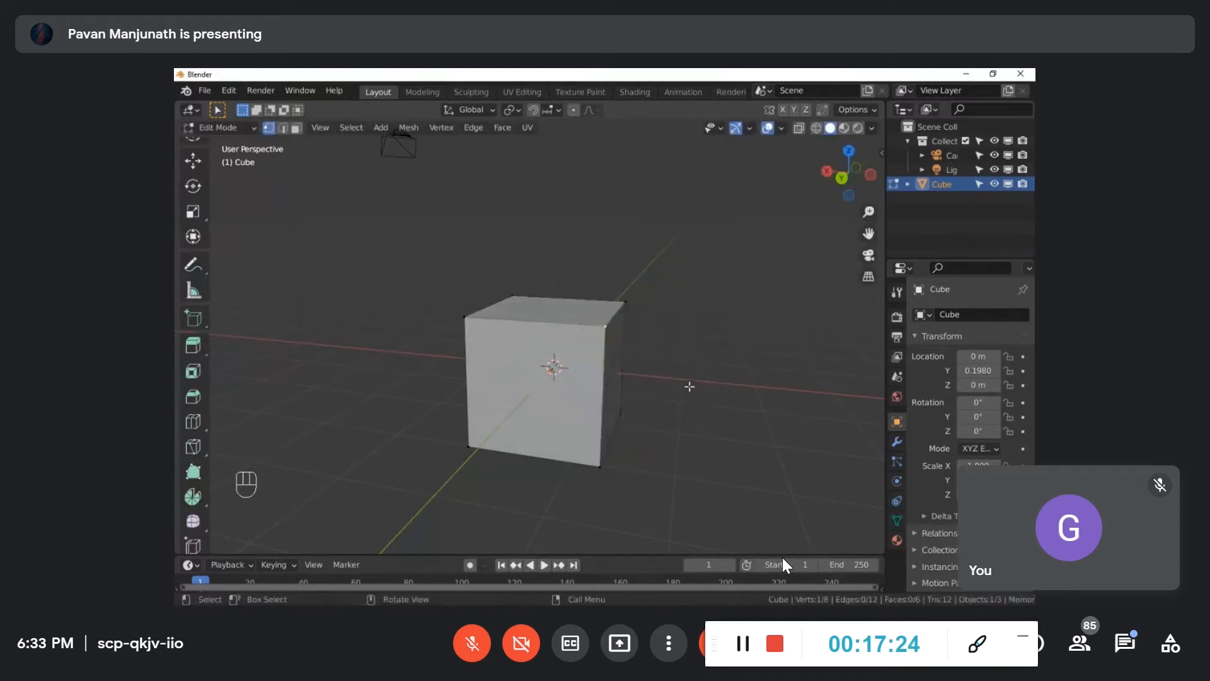
middle_drag(689, 386, 657, 359)
Step: Try to move the cube's near upper corner vertex along the global Z axis, and cancel the move
key(g)
key(z)
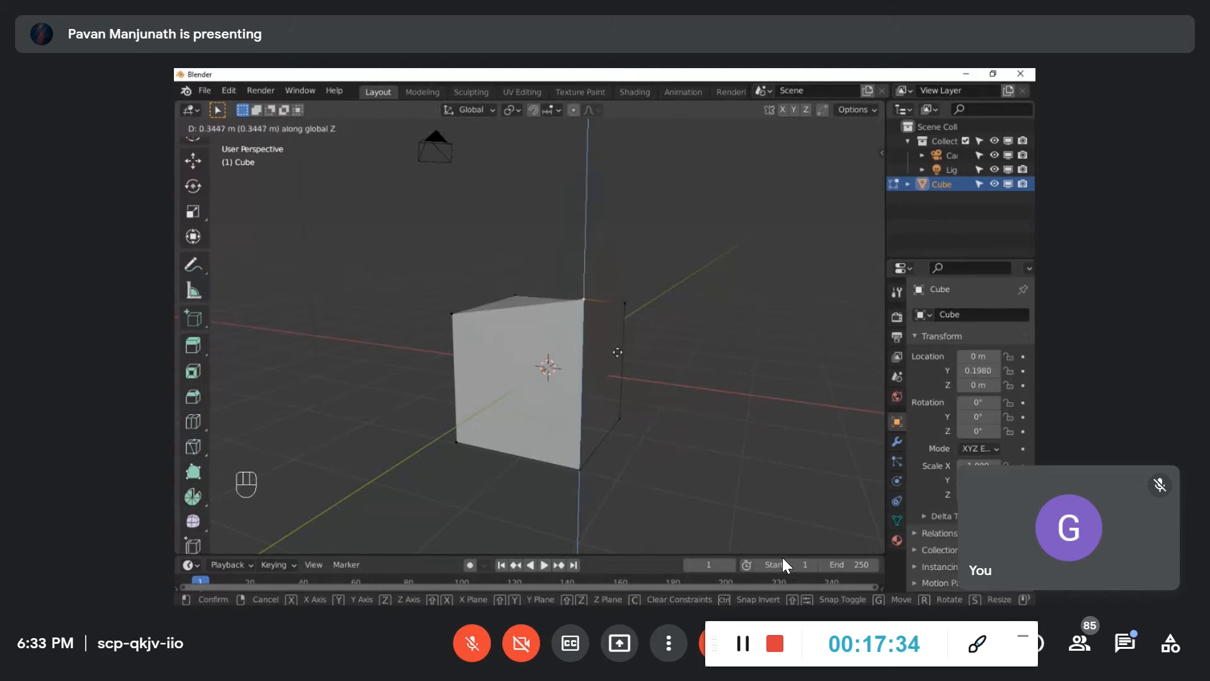
key(Escape)
key(g)
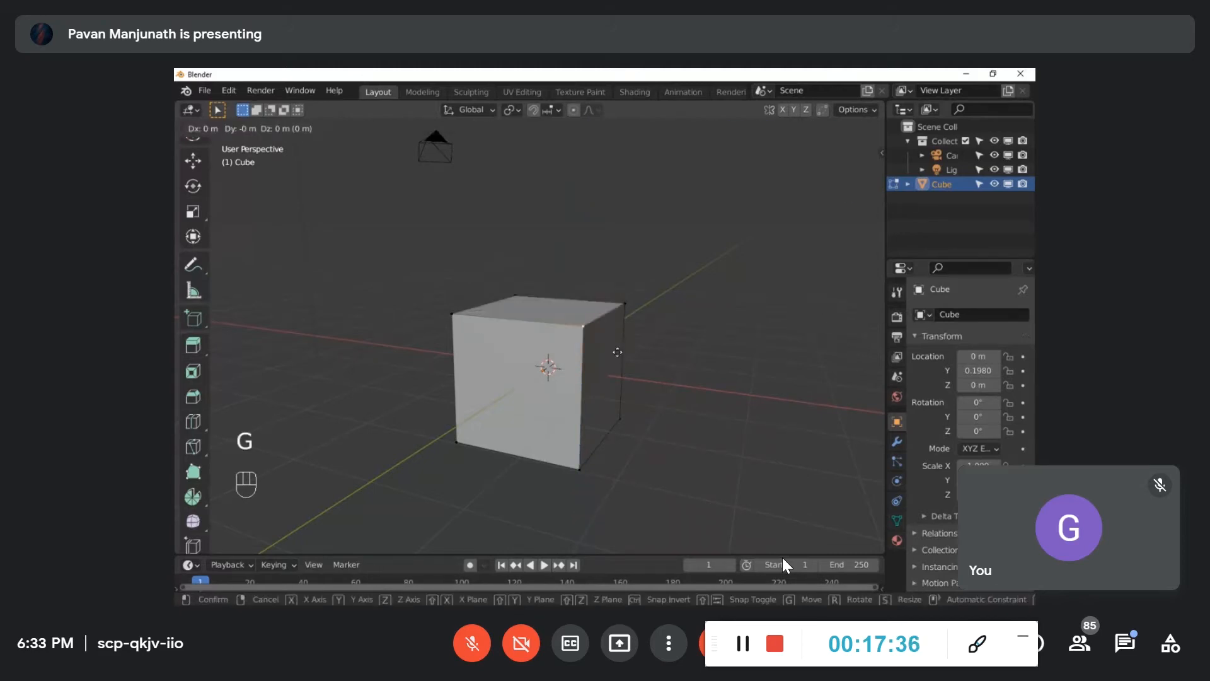
right_click(751, 369)
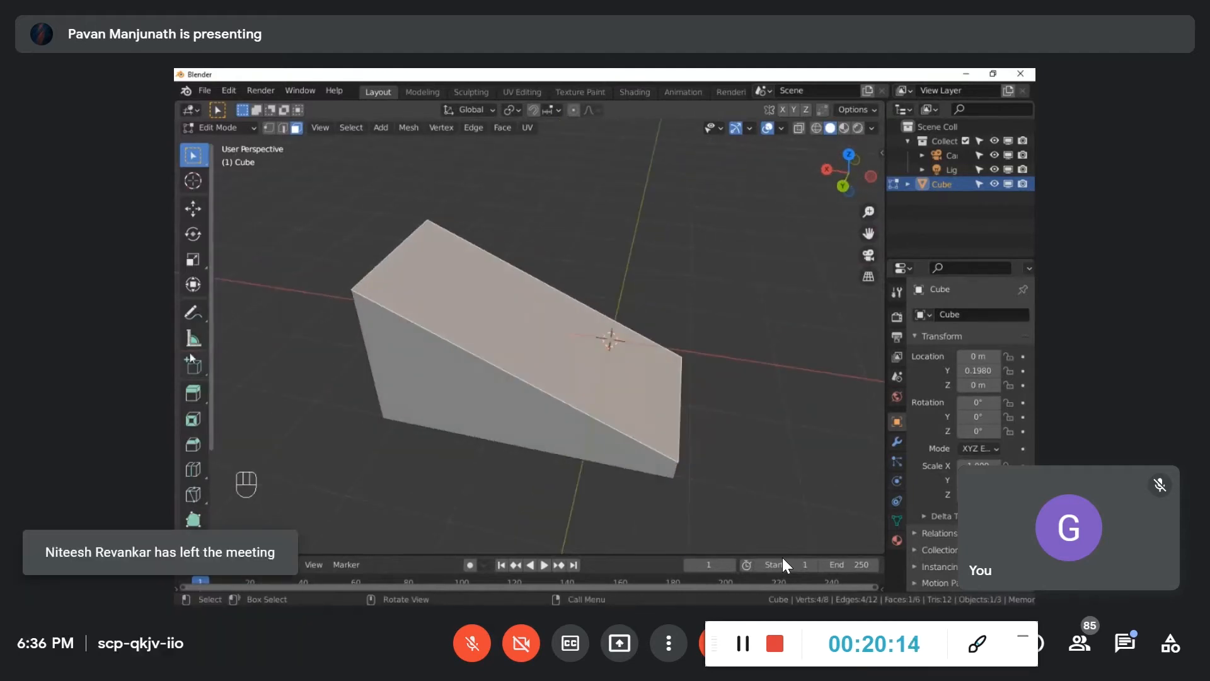
Step: Activate the Extrude Region tool for the selected sloped top face of the mesh
click(194, 394)
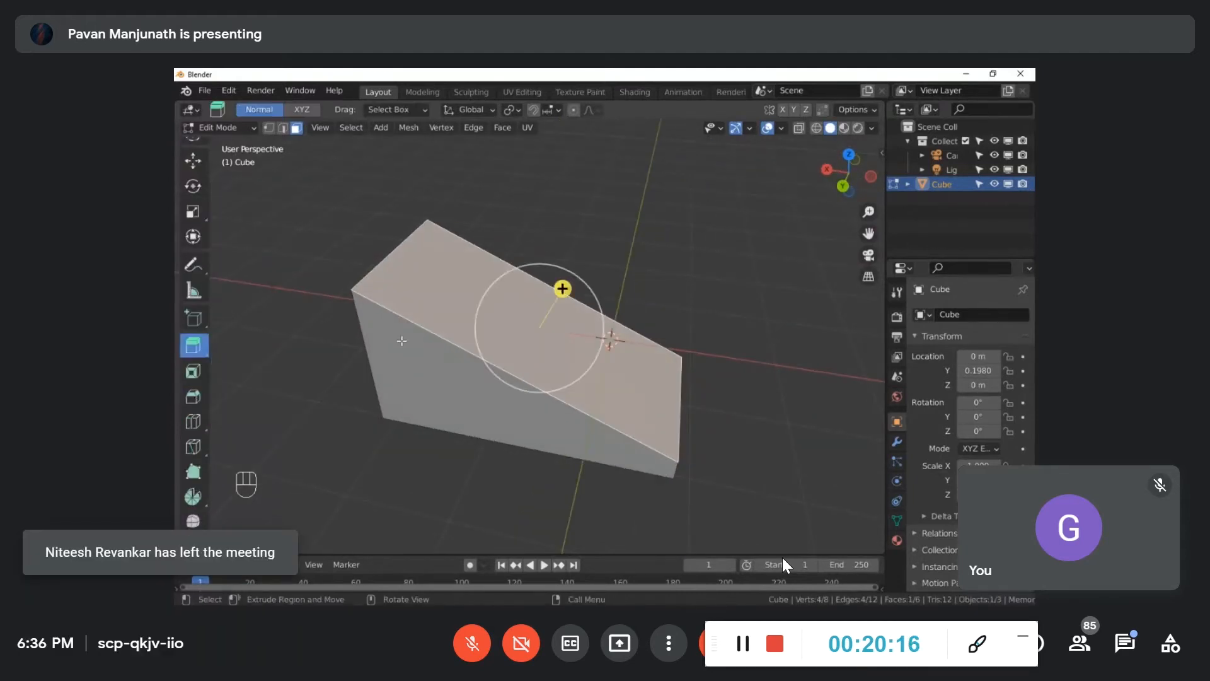
middle_drag(520, 377, 588, 367)
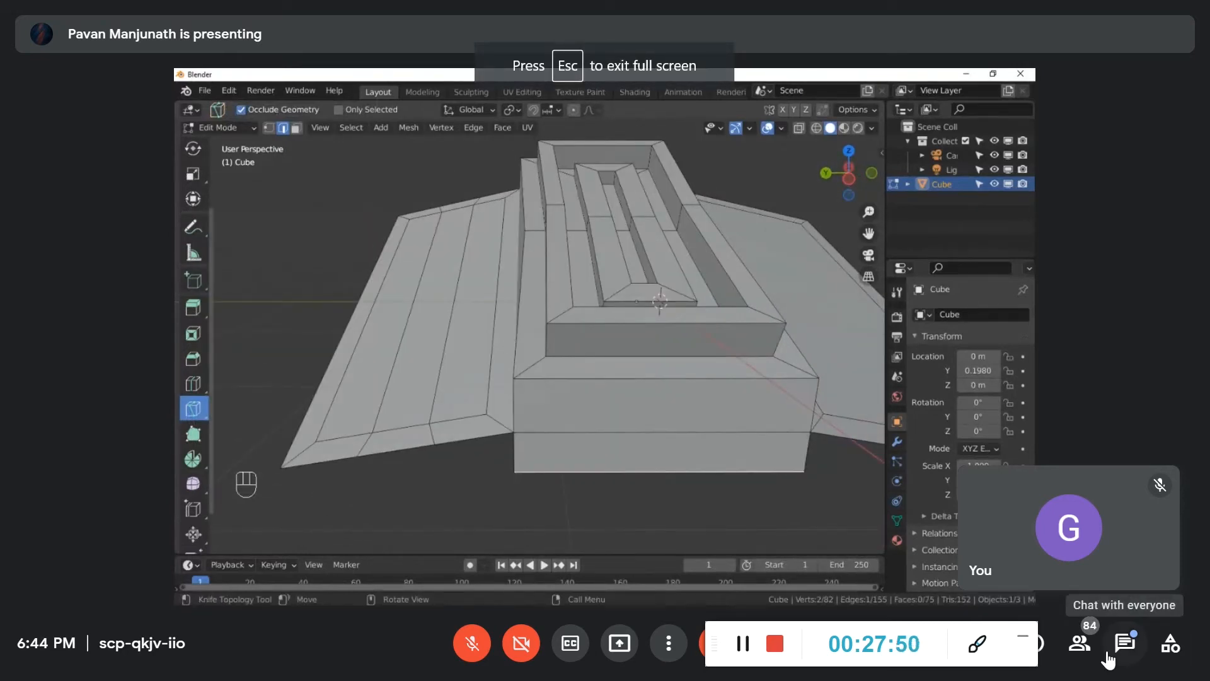
Step: Check the meeting's in-call messages, and look through the list of participants
click(1125, 642)
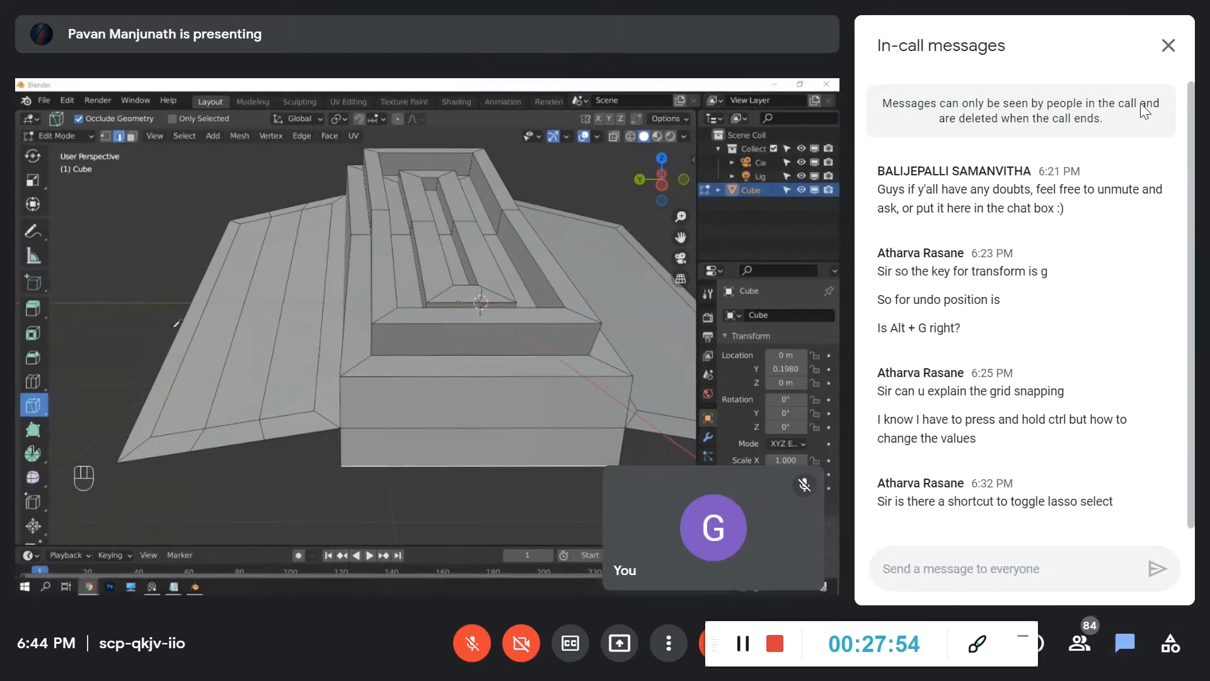
click(1168, 45)
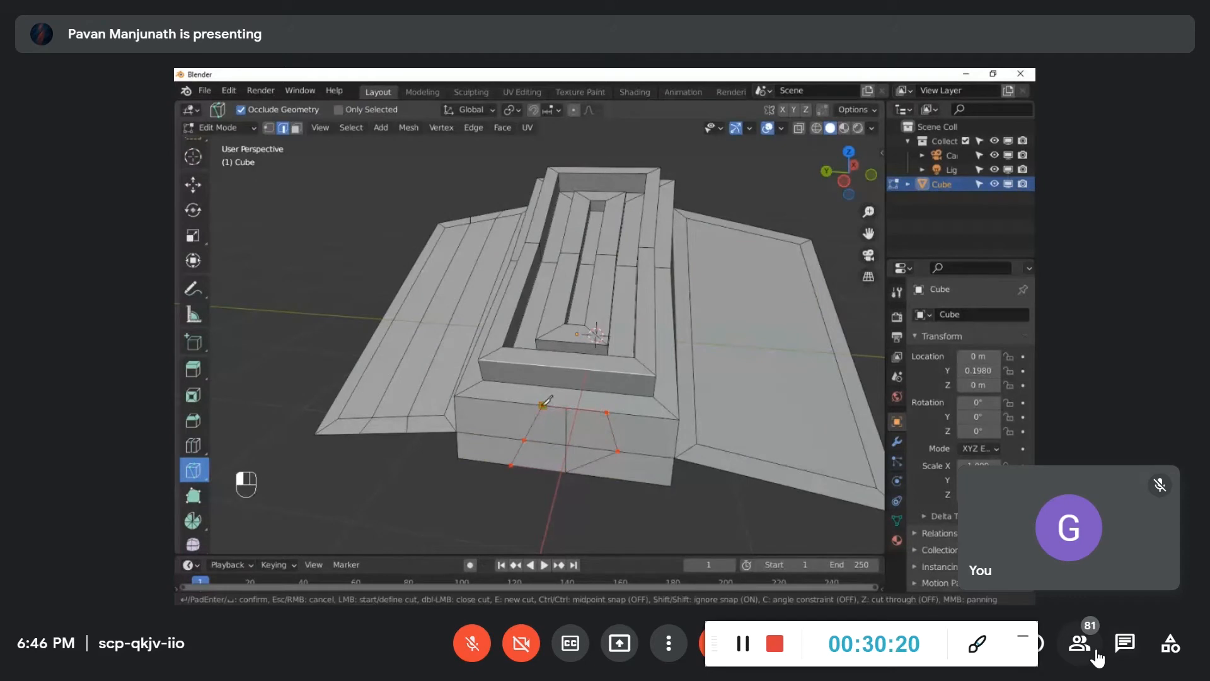
click(1078, 641)
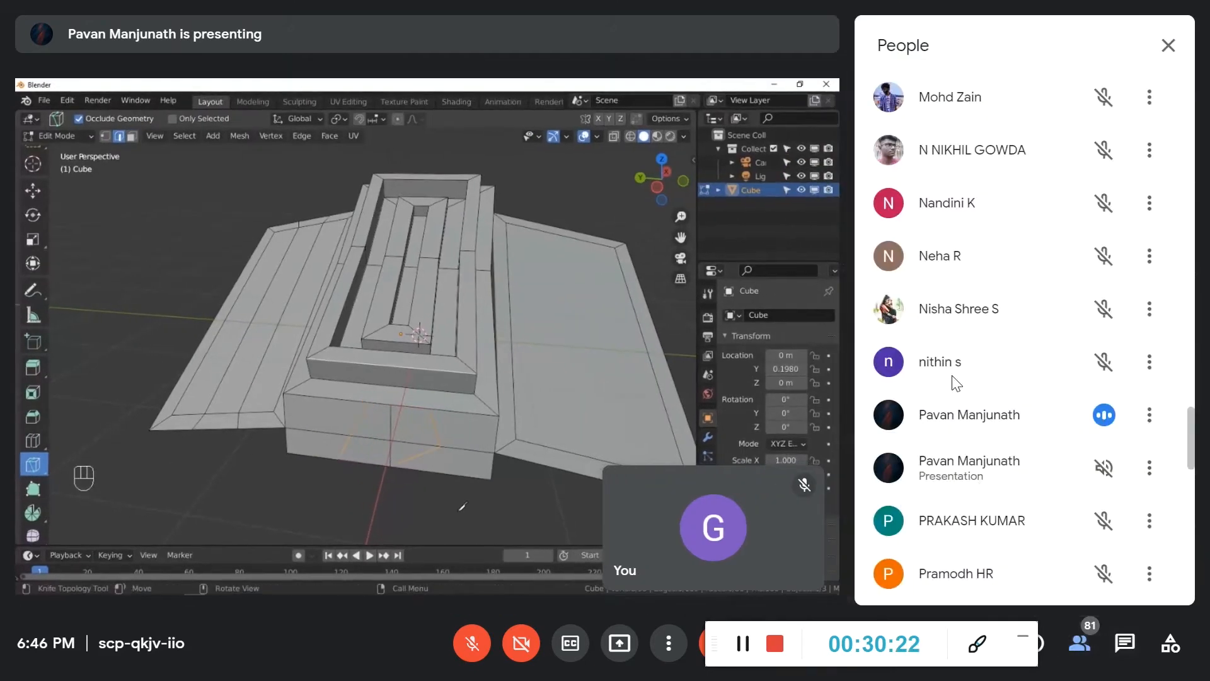
scroll(951, 383, down, 5)
scroll(954, 382, up, 20)
scroll(956, 383, up, 4)
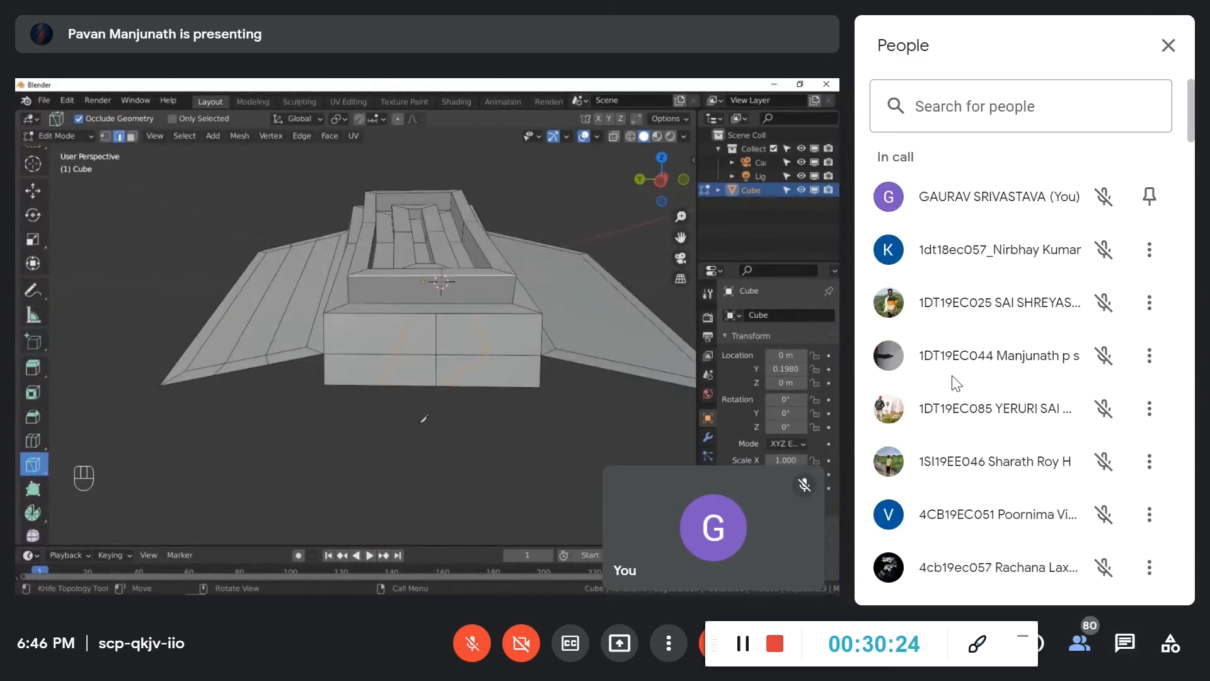
scroll(955, 381, down, 15)
scroll(953, 382, down, 6)
scroll(952, 384, up, 6)
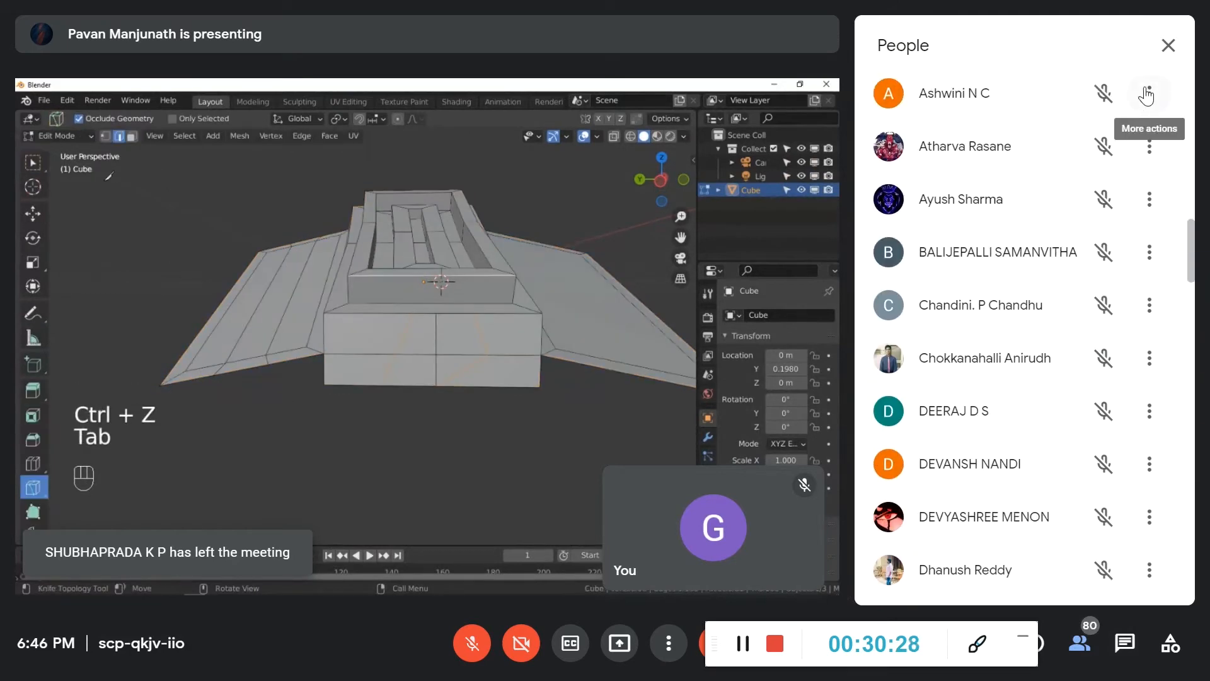
click(1168, 47)
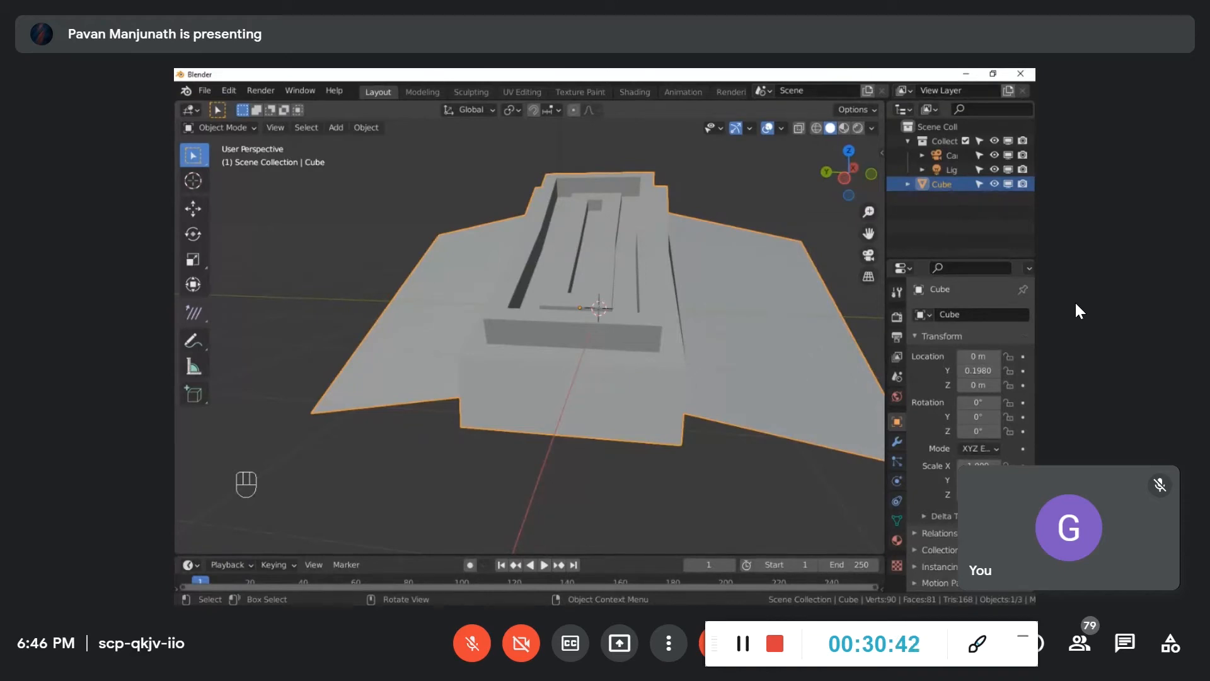
Step: Review the edited cube model from several angles, and delete all objects in the scene
click(722, 201)
scroll(600, 244, down, 4)
middle_drag(600, 245, 579, 314)
scroll(584, 253, up, 3)
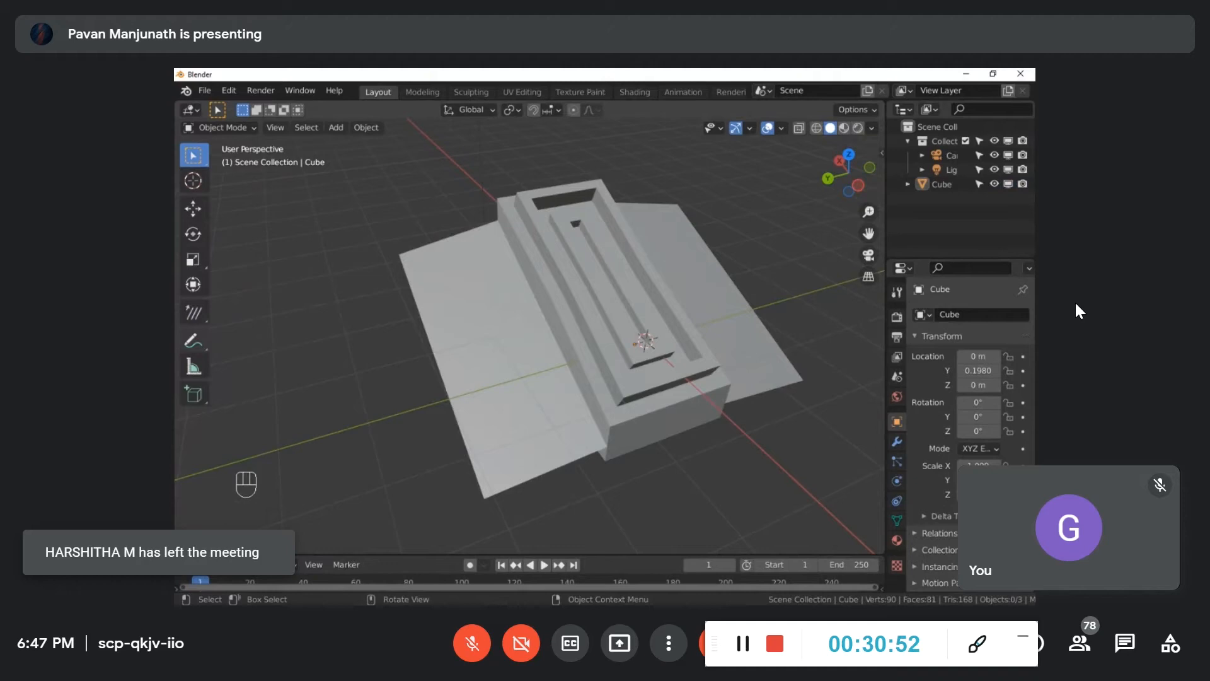
click(607, 320)
middle_drag(606, 320, 632, 368)
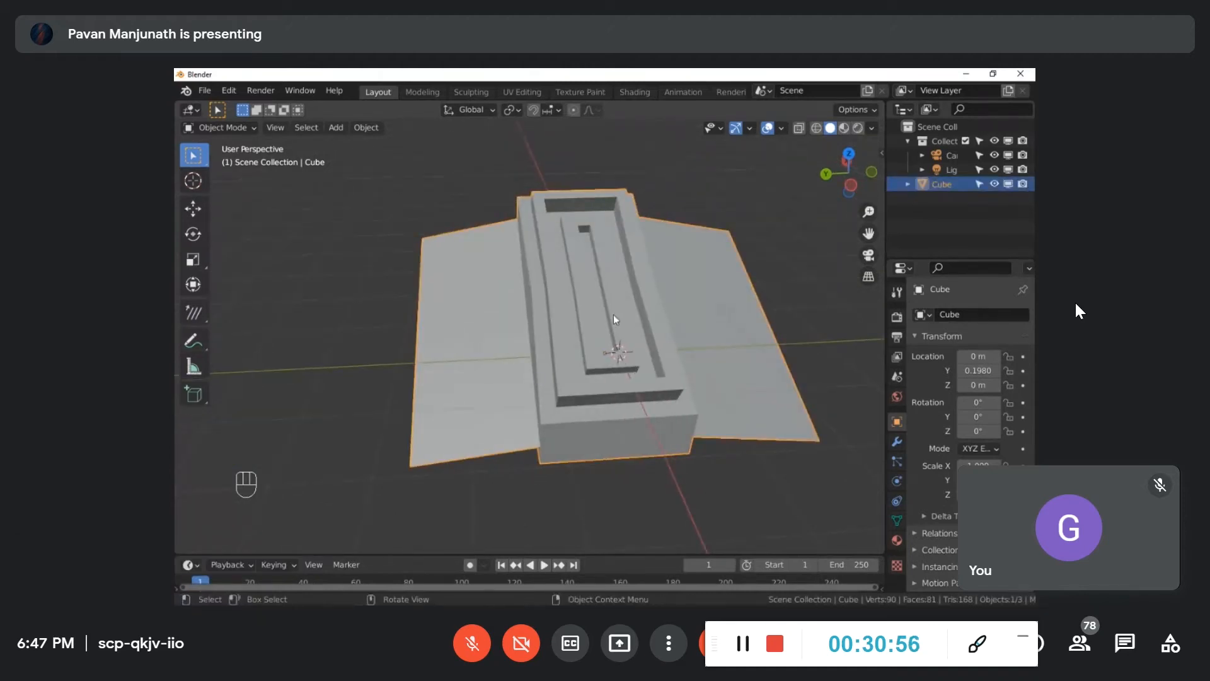
key(a)
key(x)
click(618, 286)
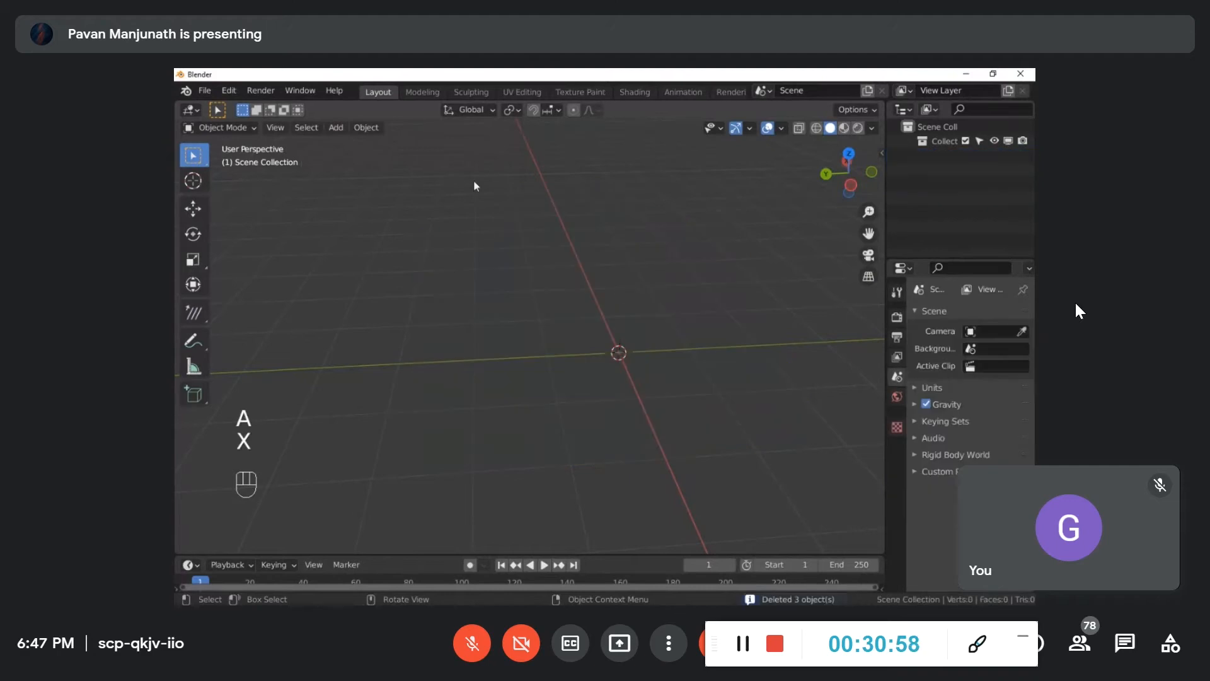
Step: Add a UV sphere mesh to the empty scene and deselect it
key(shift+a)
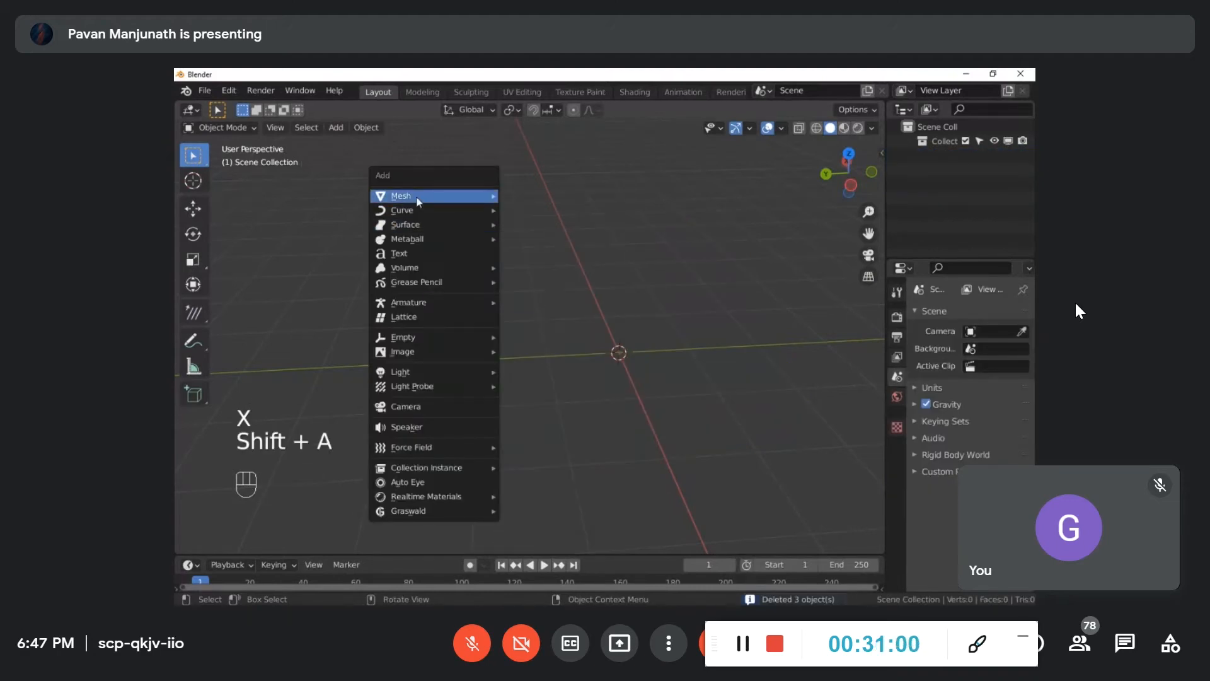
mouse_move(403, 196)
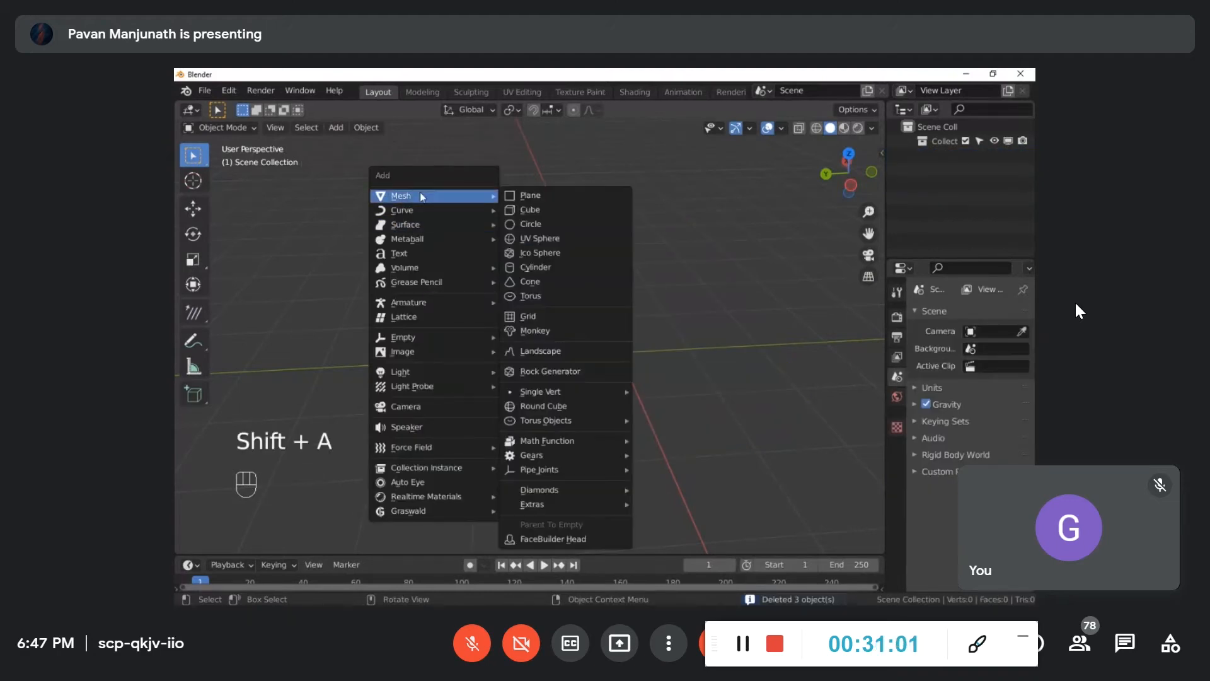
click(537, 244)
middle_drag(627, 346, 610, 301)
click(785, 306)
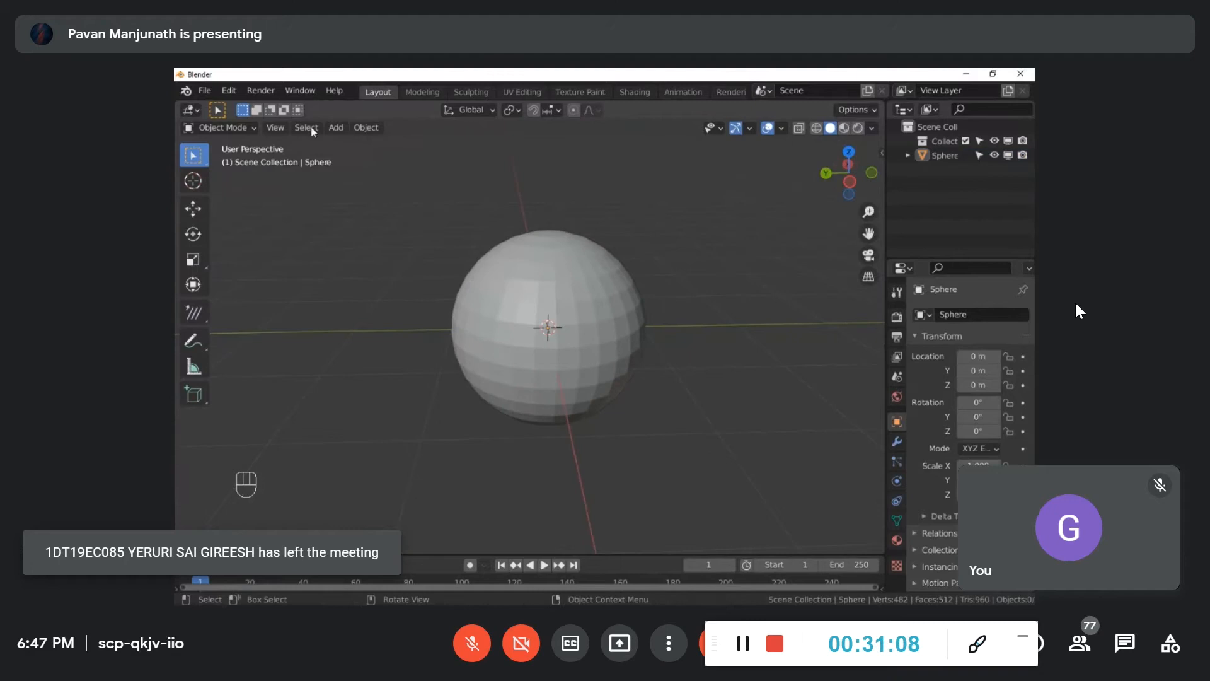
Step: Select the UV sphere and switch it to Sculpt Mode
click(232, 133)
click(588, 279)
click(706, 258)
click(628, 285)
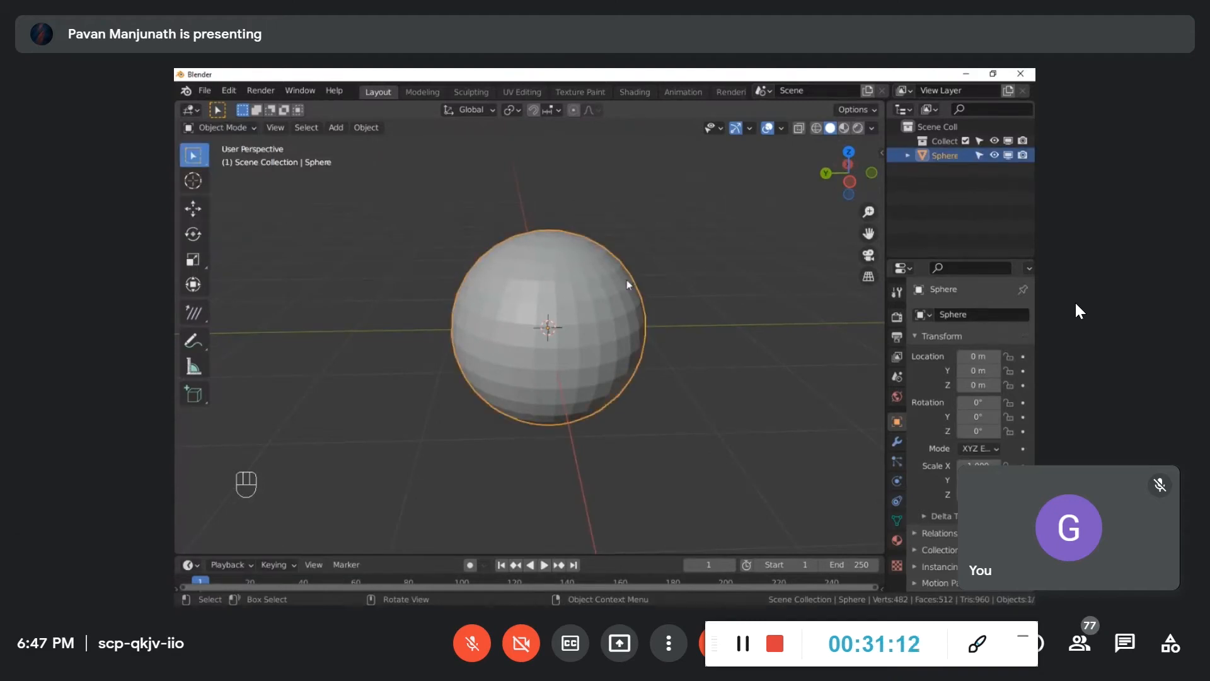
click(238, 131)
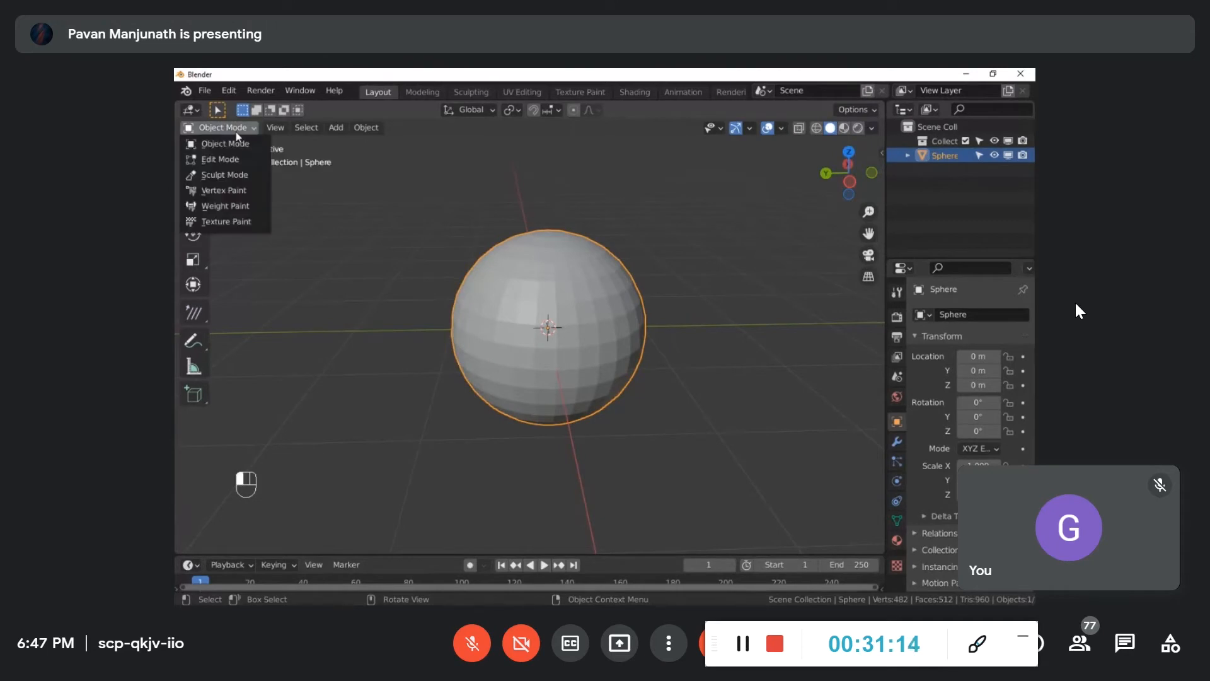
click(224, 175)
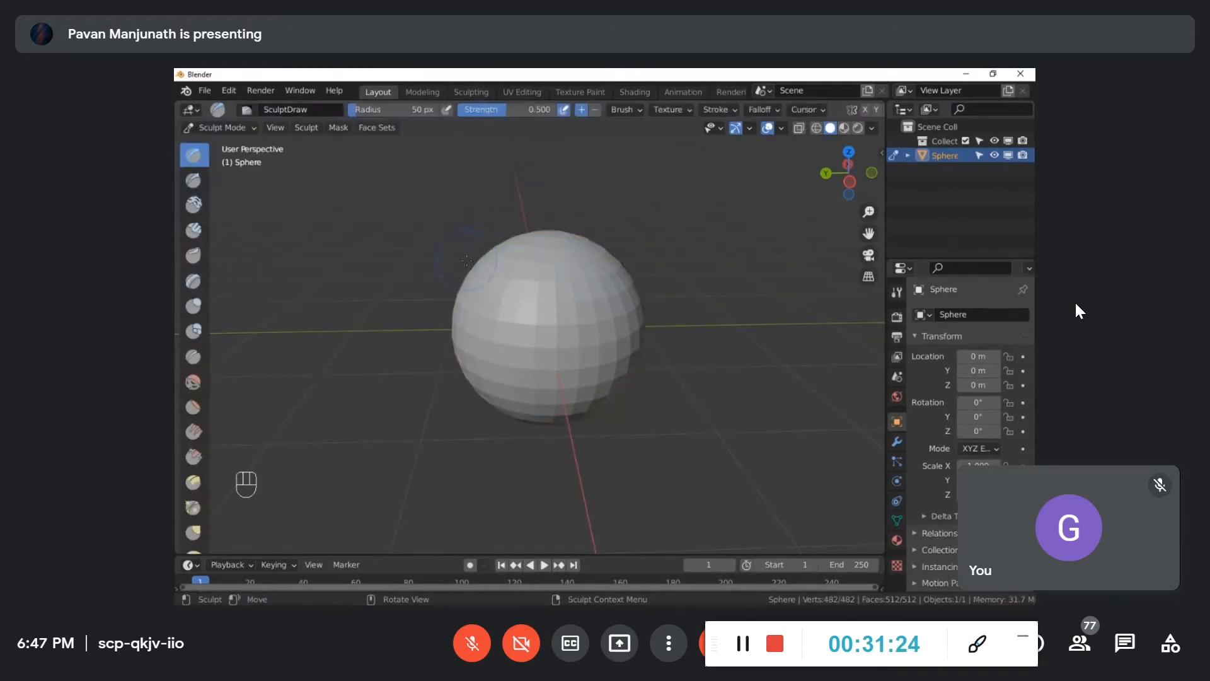
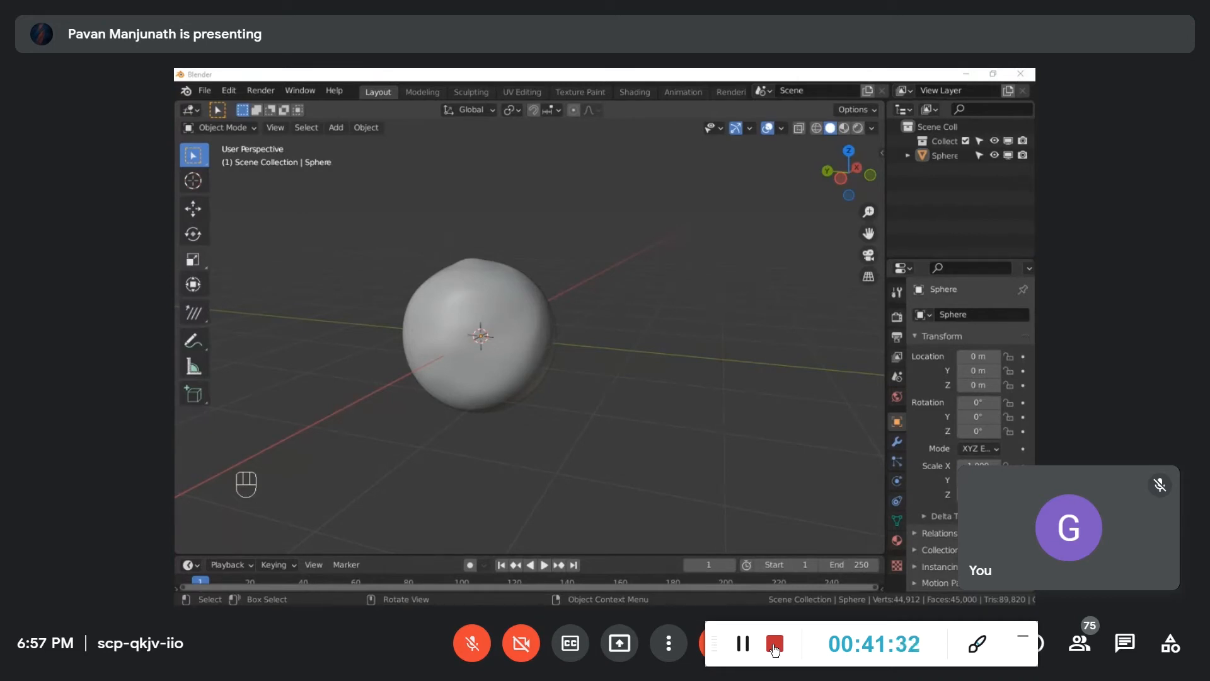
key(F11)
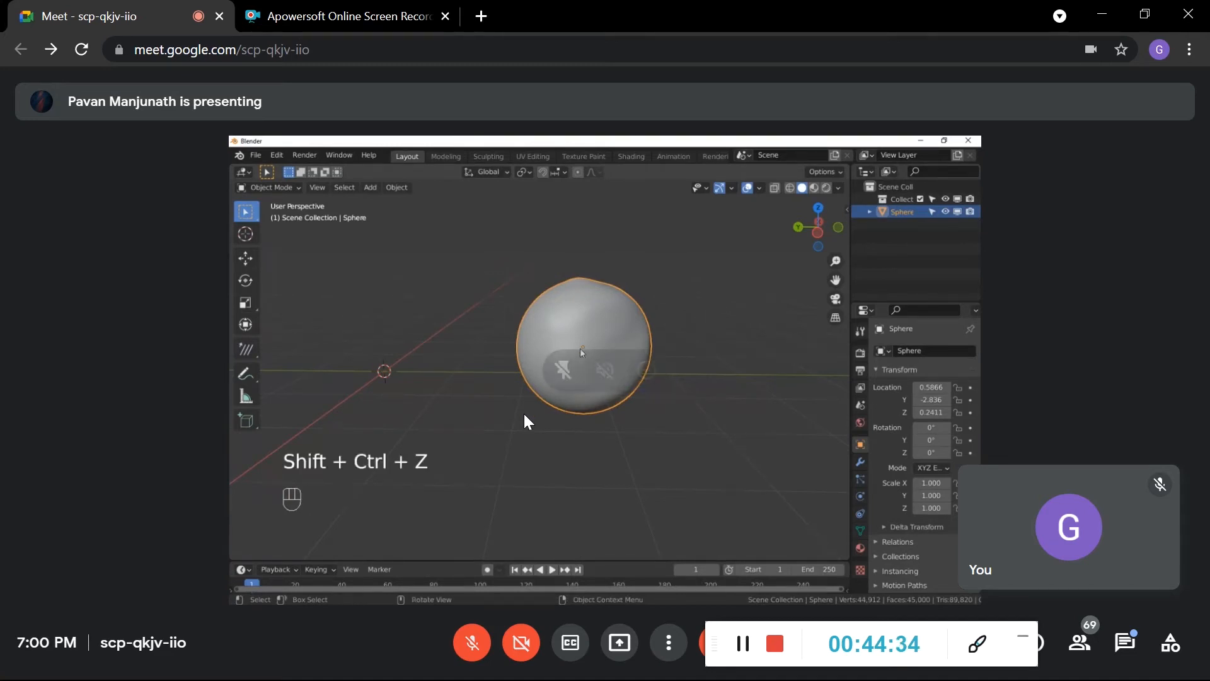
double_click(525, 414)
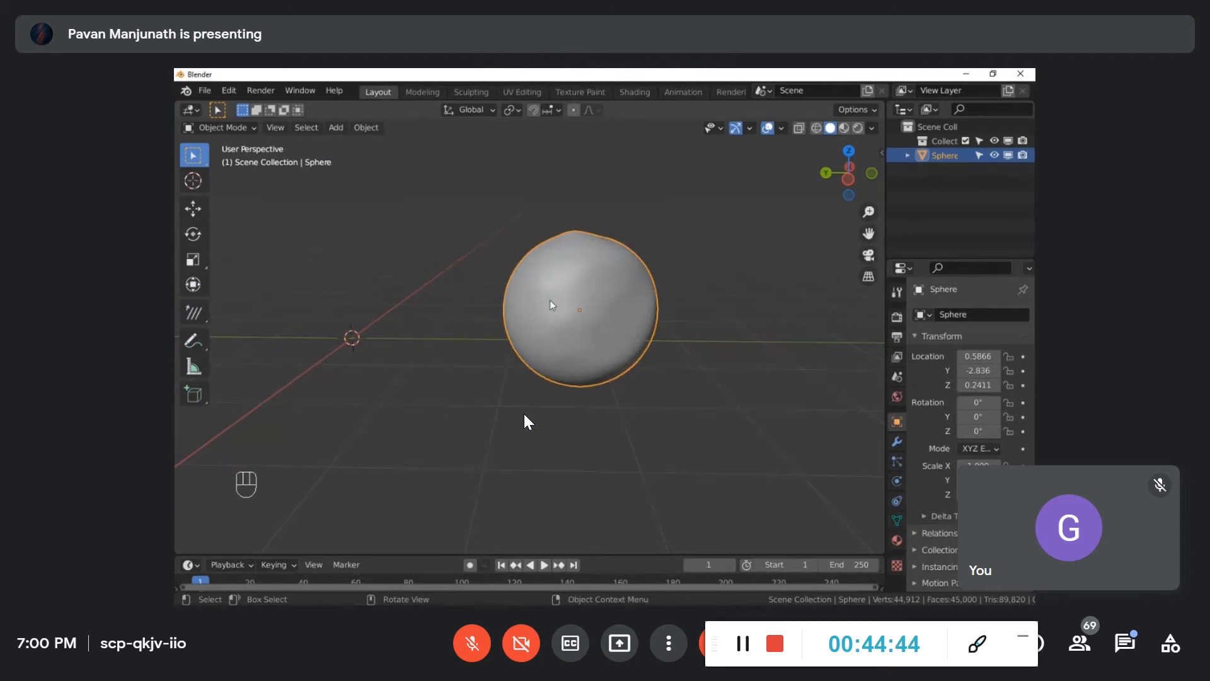
Step: Move the sculpted sphere by about 0.26 m in X, 0.72 m in Y and 1.02 m in Z
key(s)
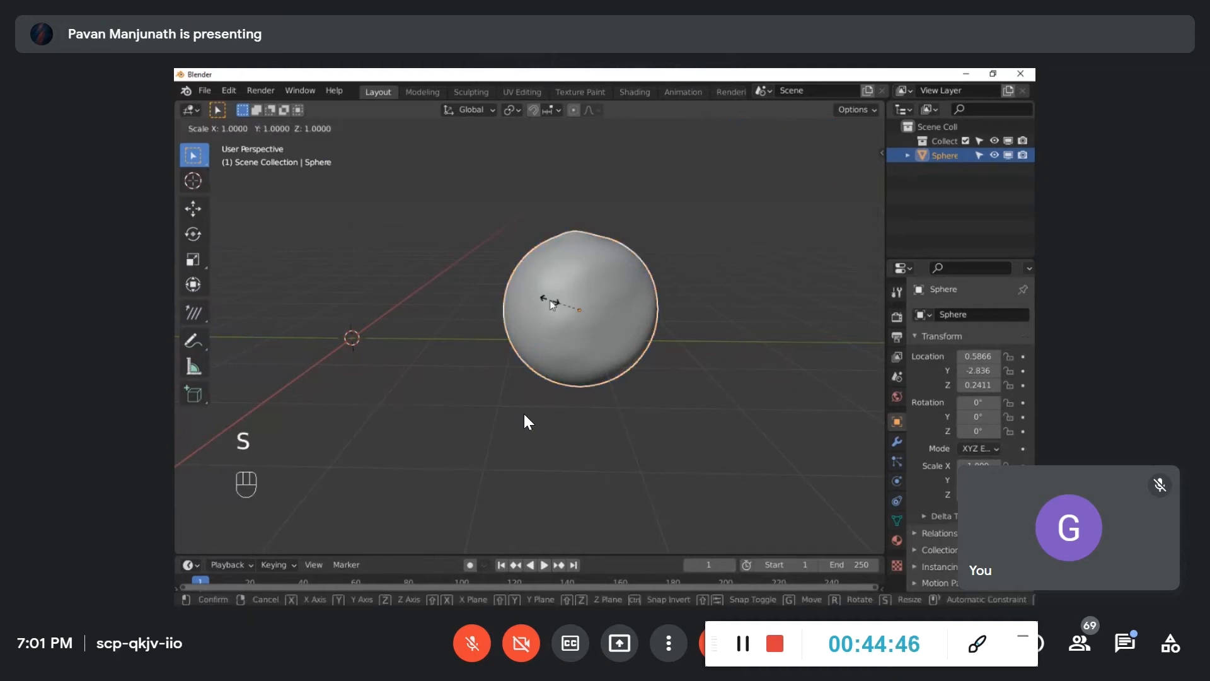
right_click(555, 306)
key(g)
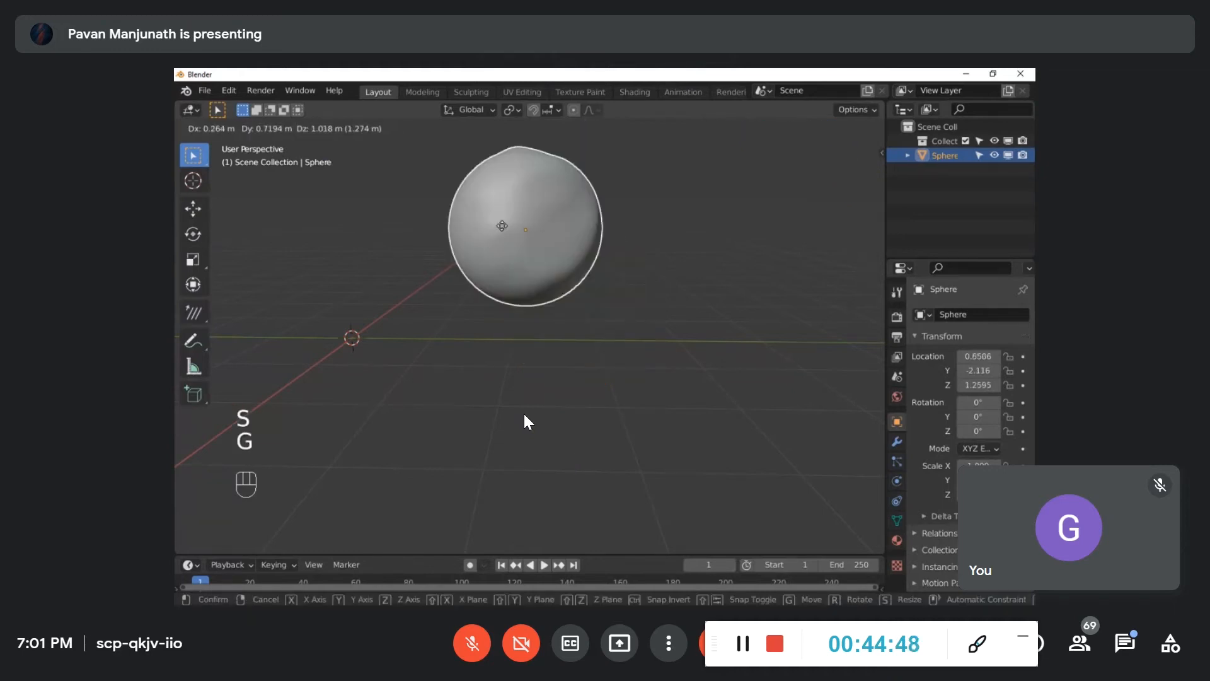
click(512, 233)
Step: Stretch the sphere by a factor of about 5.3 along Z and about 2.56 along X
middle_drag(513, 233, 518, 282)
key(s)
key(z)
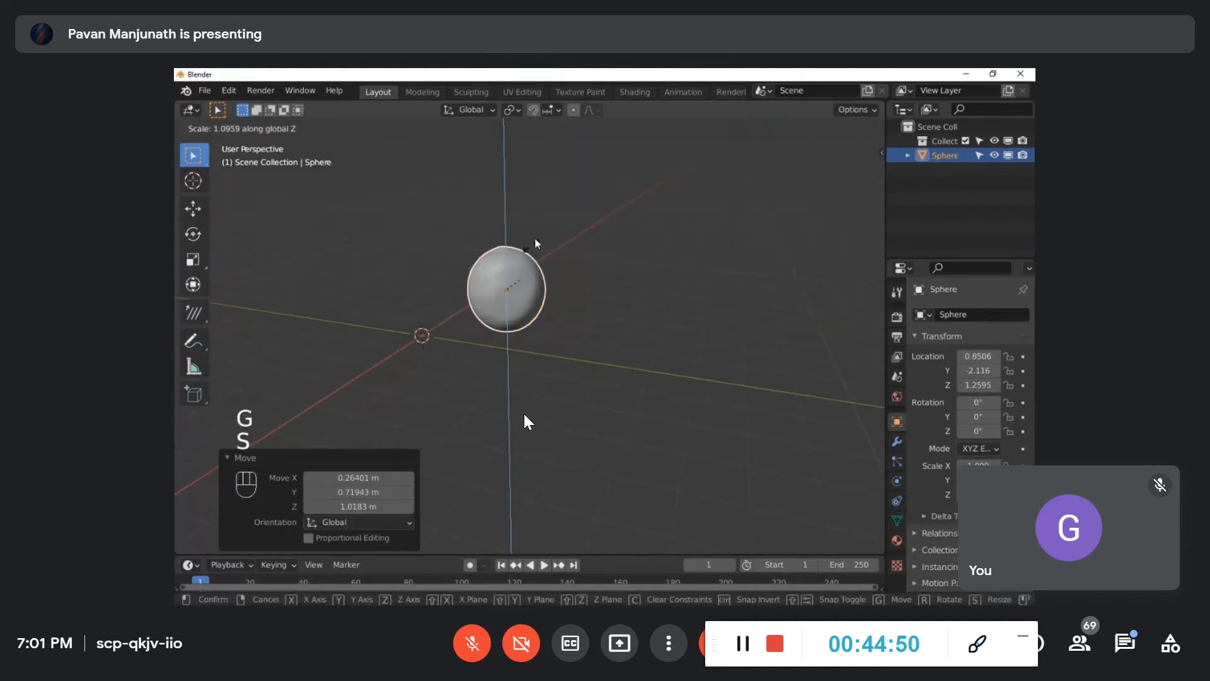
click(550, 223)
key(s)
key(x)
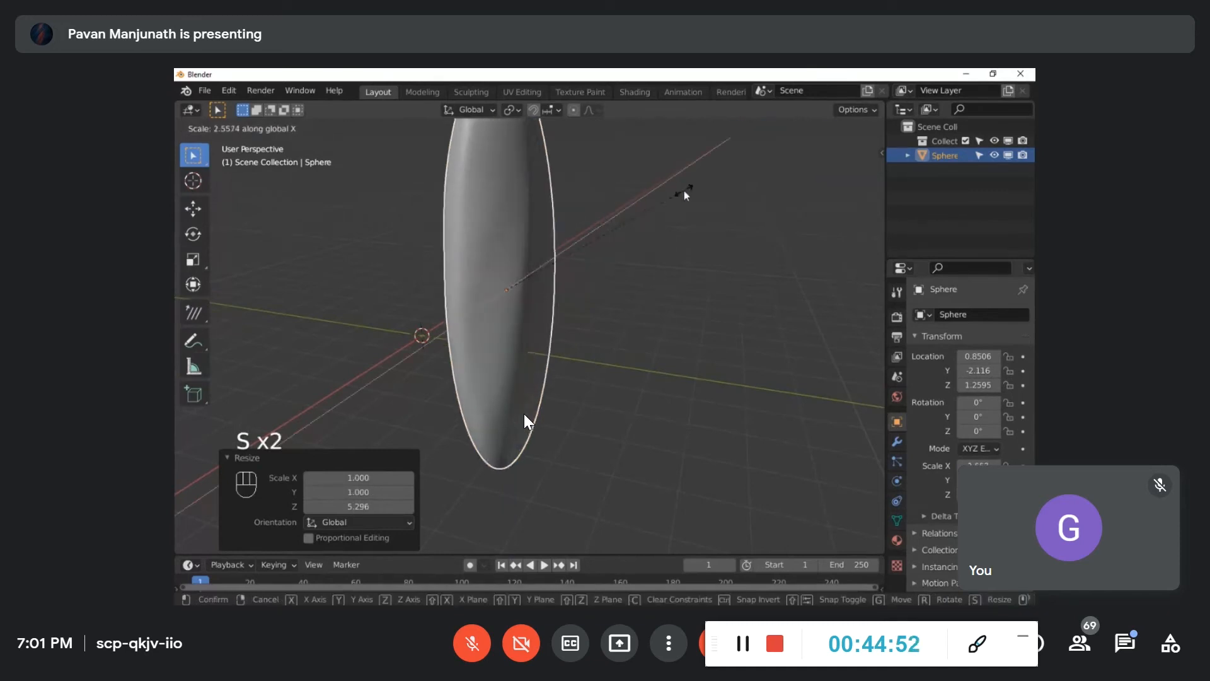
click(682, 190)
scroll(598, 277, down, 1)
scroll(599, 277, up, 2)
middle_drag(568, 276, 600, 277)
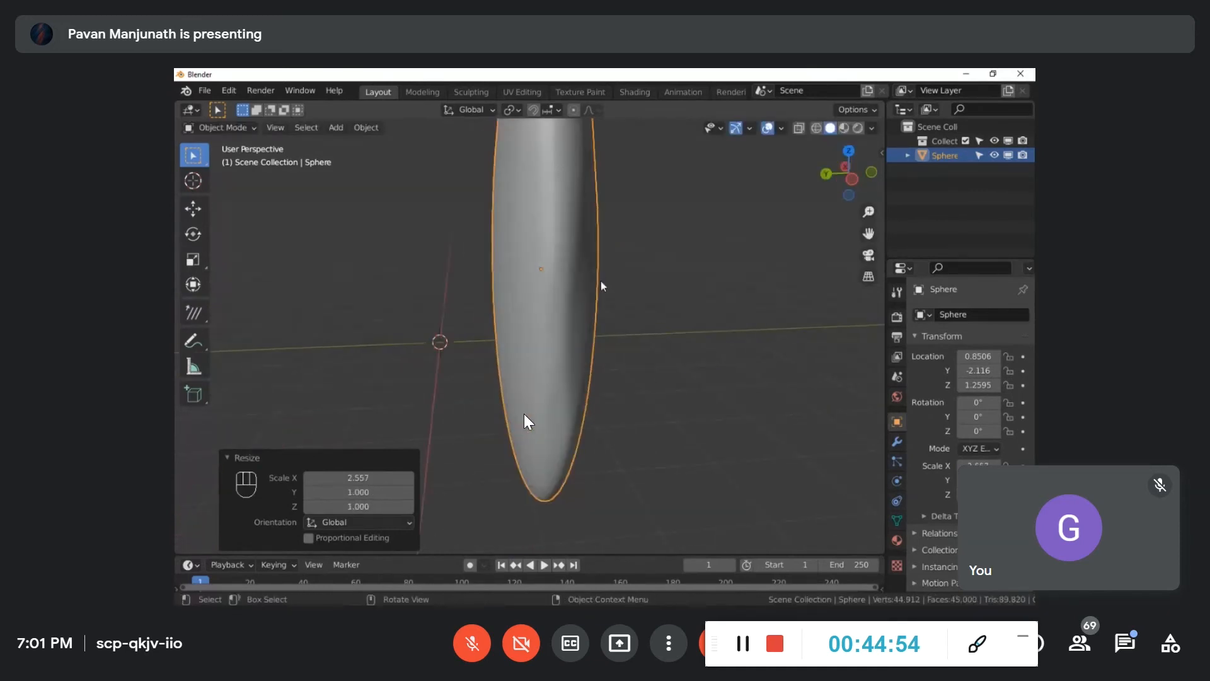
Step: Clear the sphere's scale to reset it on all axes
key(alt)
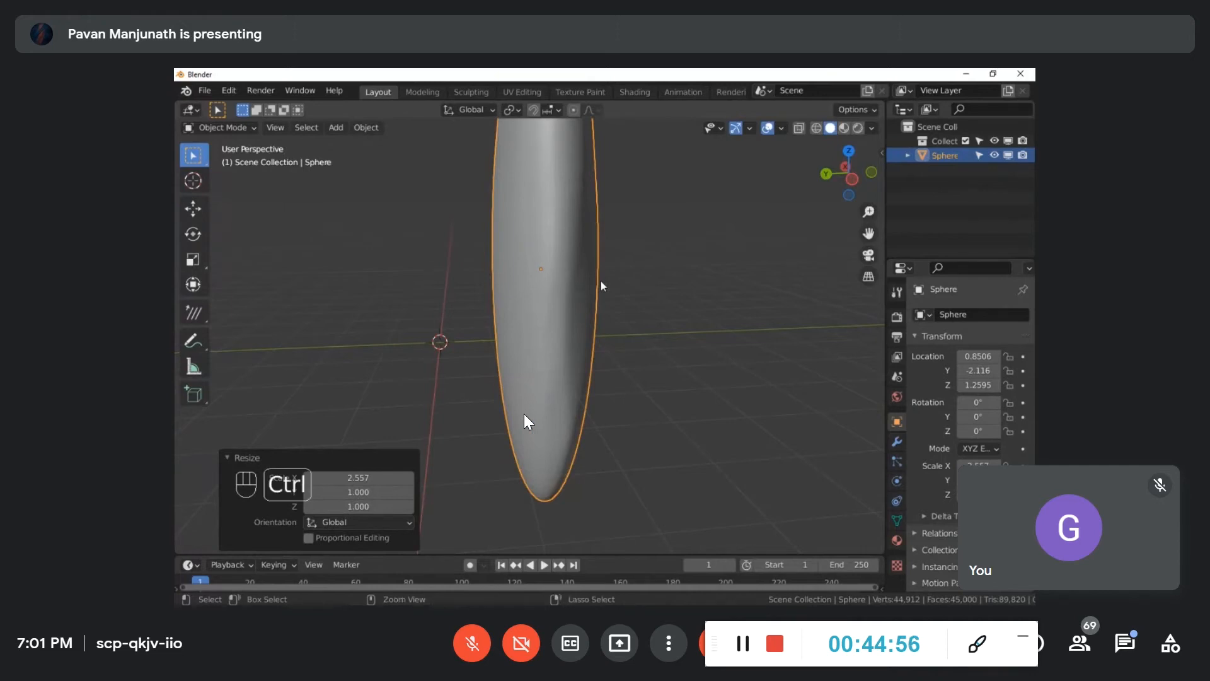
key(alt+s)
scroll(601, 282, up, 1)
middle_drag(600, 282, 566, 278)
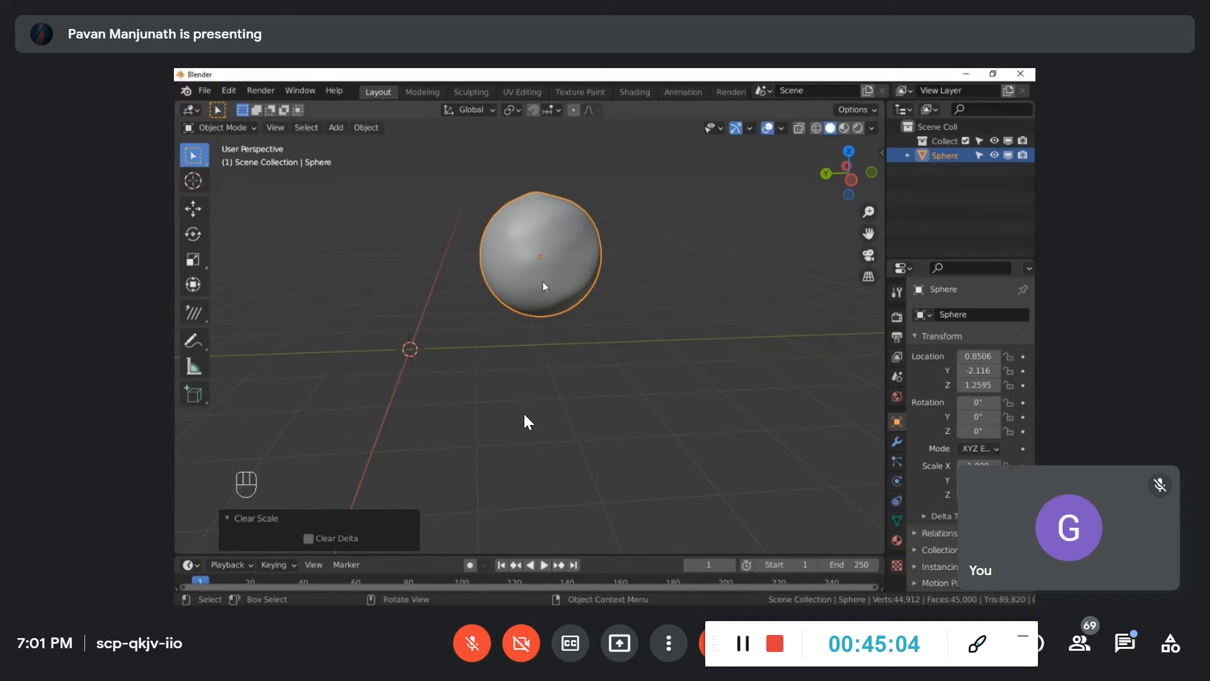
key(ctrl+shift+z)
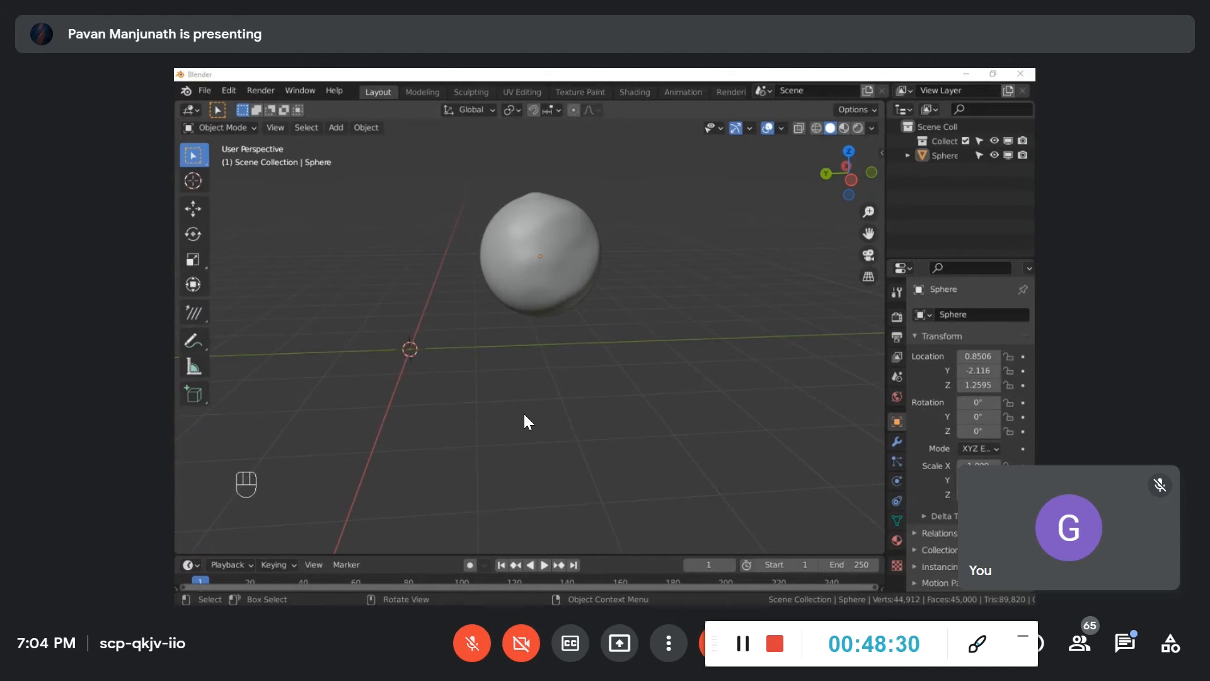
Step: Select the sculpted sphere again
click(531, 268)
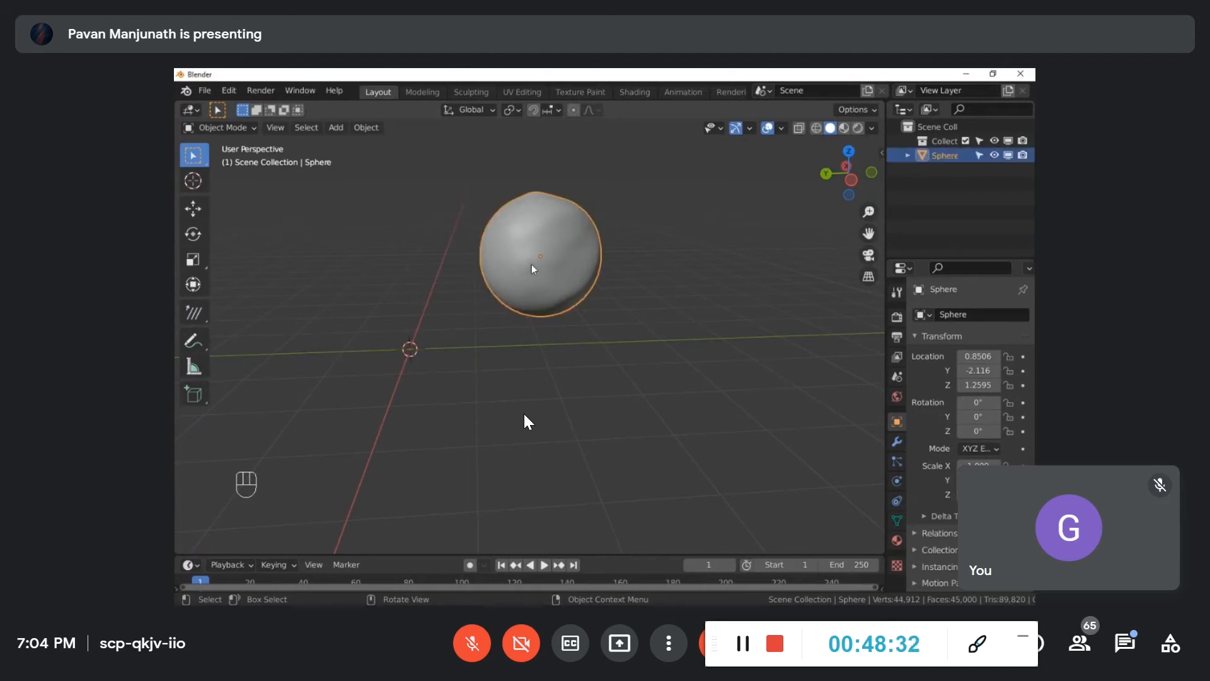
scroll(531, 268, up, 1)
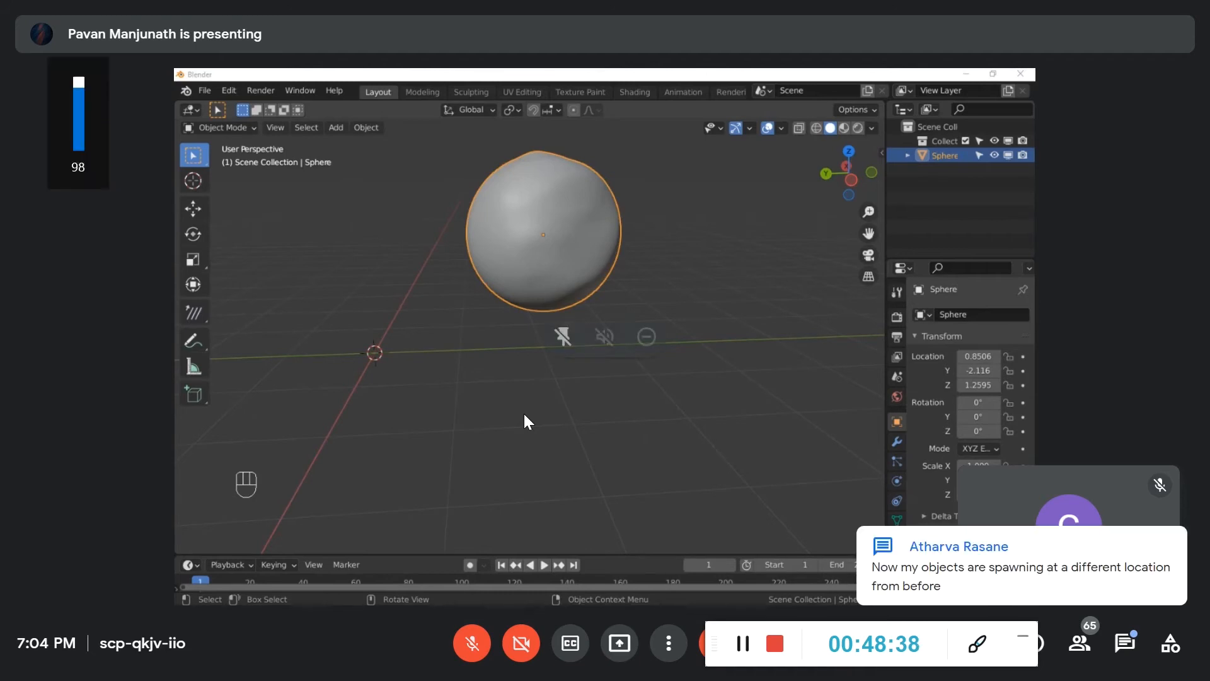
key(XF86AudioLowerVolume)
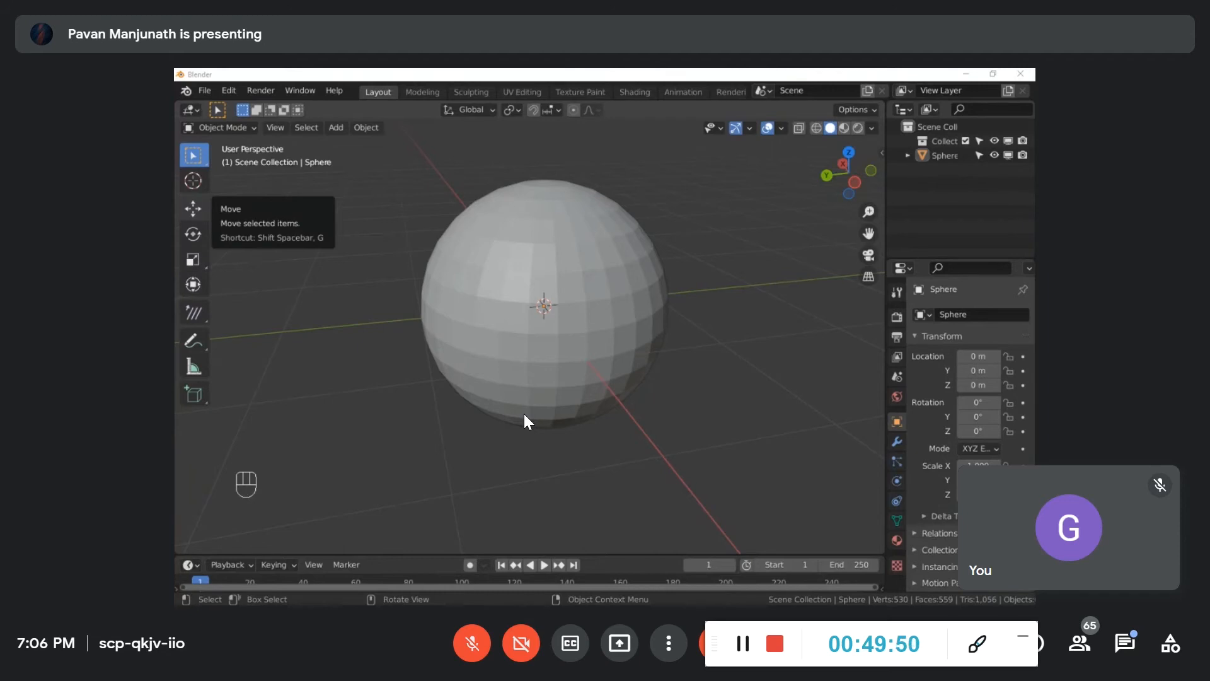
key(XF86AudioRaiseVolume)
key(XF86AudioRaiseVolume)
key(XF86AudioRaiseVolume)
key(XF86AudioRaiseVolume)
key(XF86AudioRaiseVolume)
key(XF86AudioRaiseVolume)
key(XF86AudioRaiseVolume)
key(XF86AudioRaiseVolume)
key(XF86AudioRaiseVolume)
key(XF86AudioRaiseVolume)
key(XF86AudioRaiseVolume)
key(XF86AudioRaiseVolume)
key(XF86AudioRaiseVolume)
key(XF86AudioRaiseVolume)
key(XF86AudioRaiseVolume)
key(XF86AudioRaiseVolume)
key(XF86AudioRaiseVolume)
key(XF86AudioRaiseVolume)
key(XF86AudioRaiseVolume)
key(XF86AudioRaiseVolume)
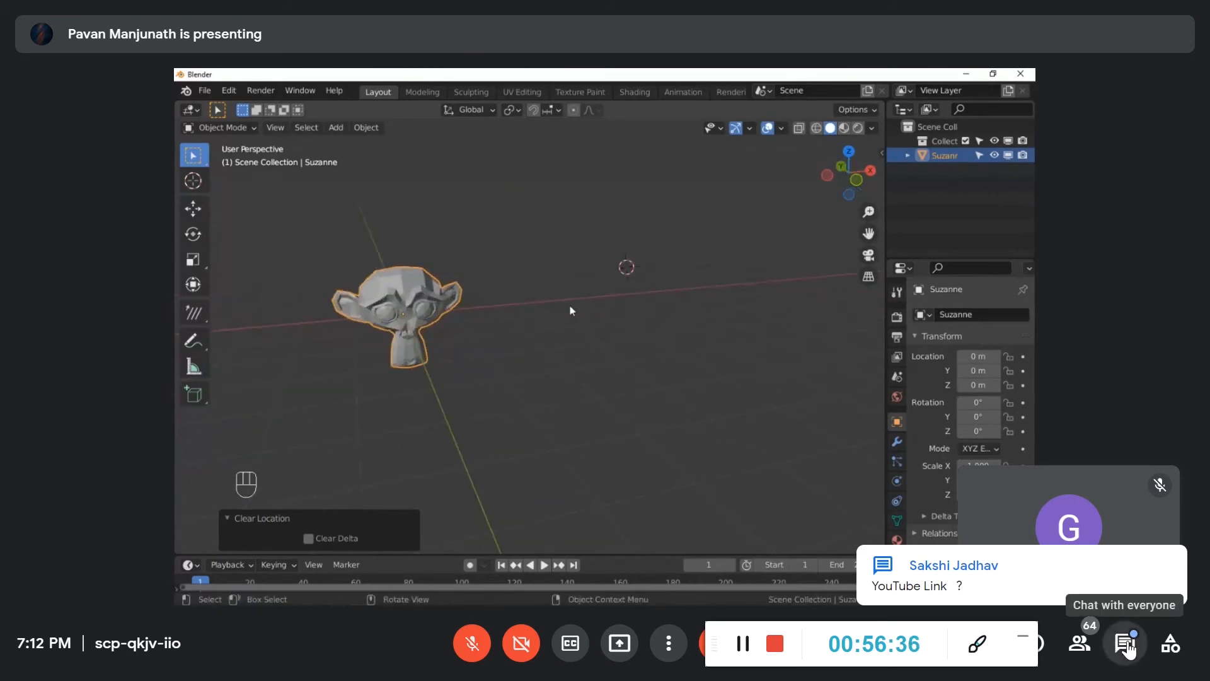
Step: Send "you will be provided with all the required materials at the end of this session" in the Google Meet chat and close the chat
click(1126, 644)
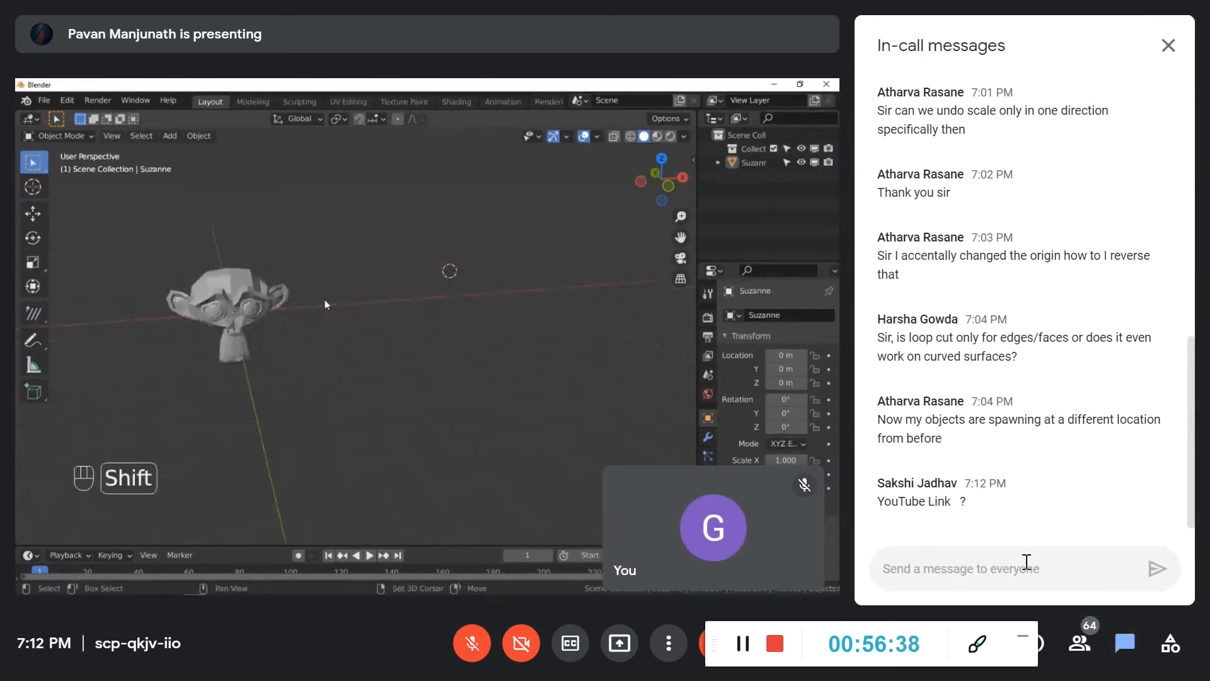
text(you will be pr)
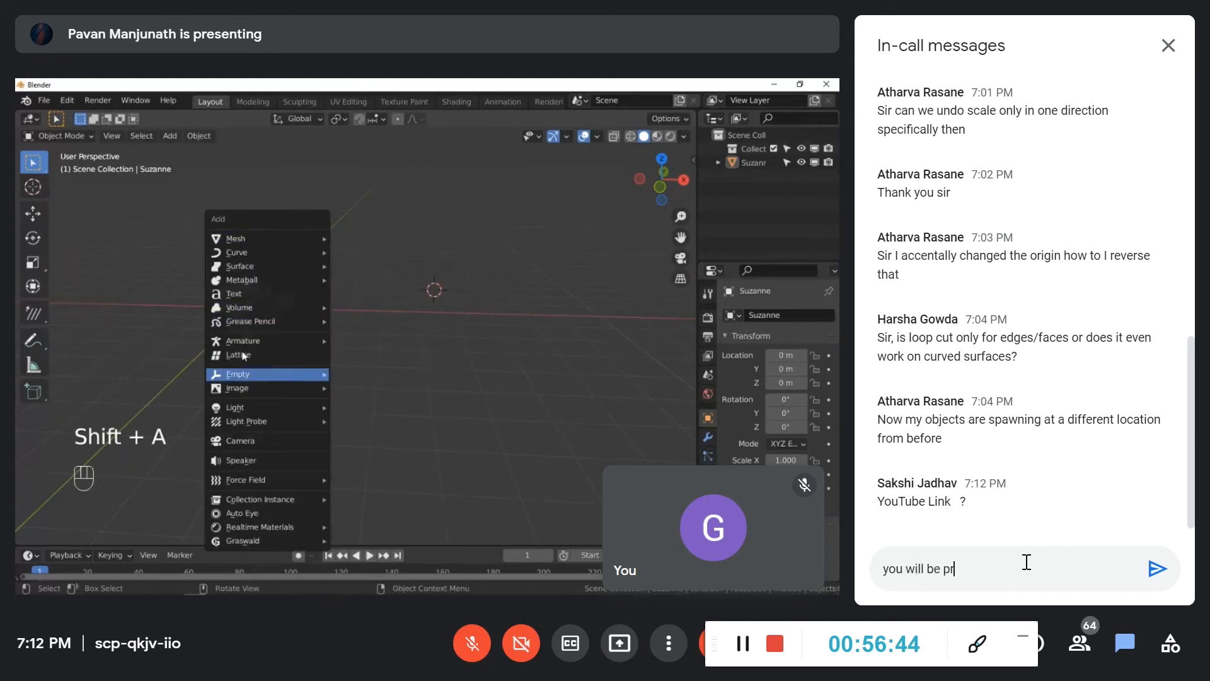
text(ovided wit)
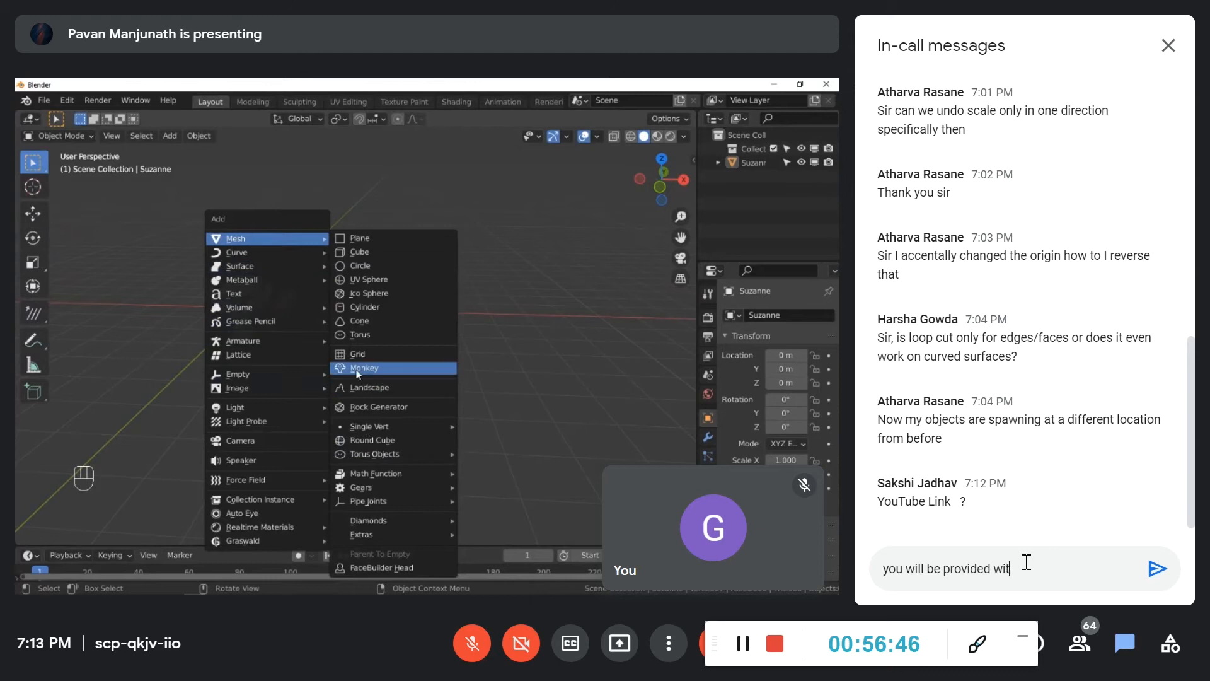
text(h all the )
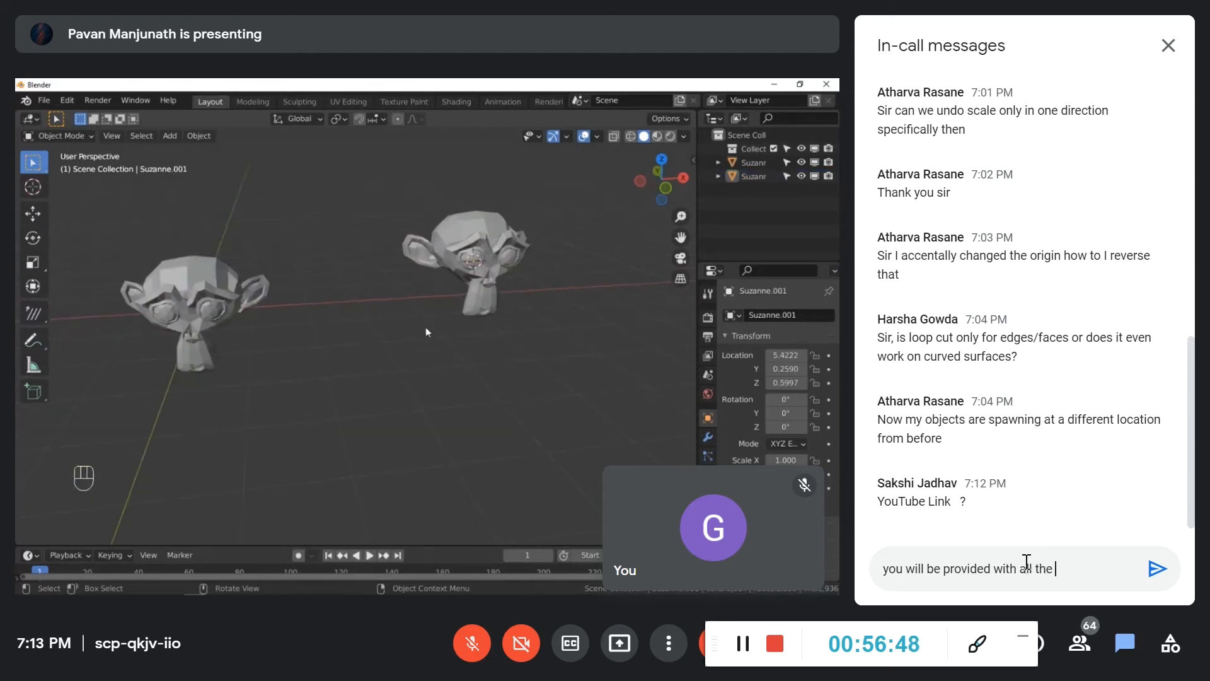
text(required materials at the end f)
text(of)
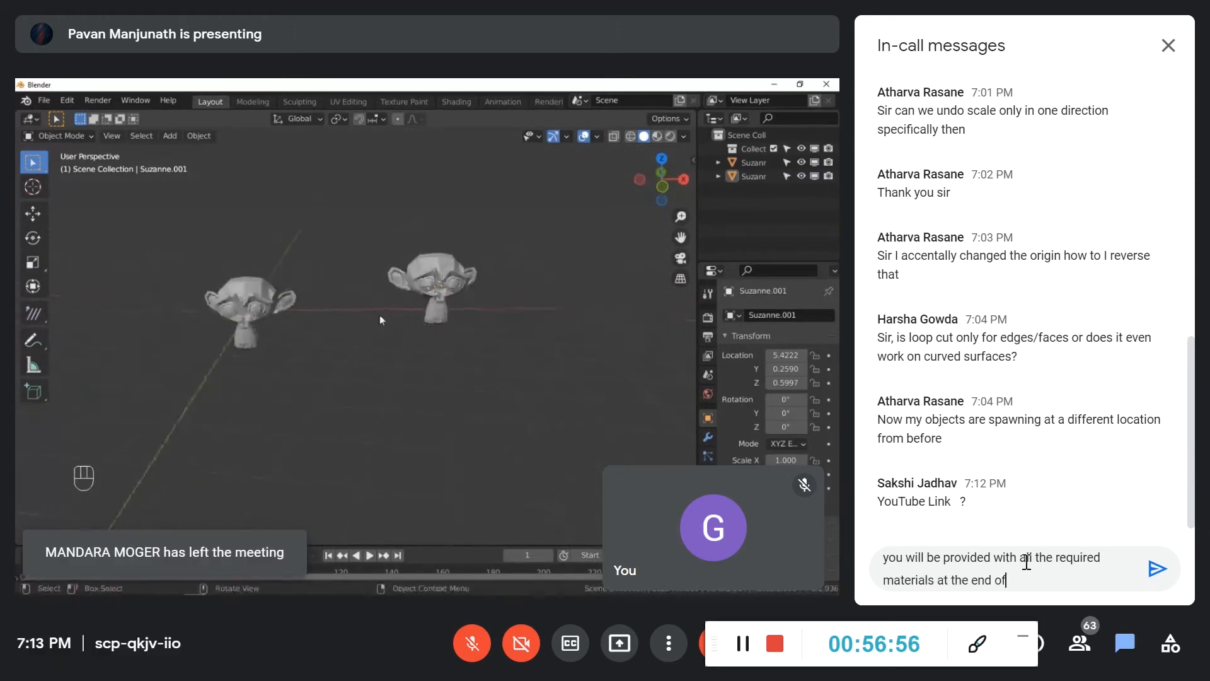
text( this session)
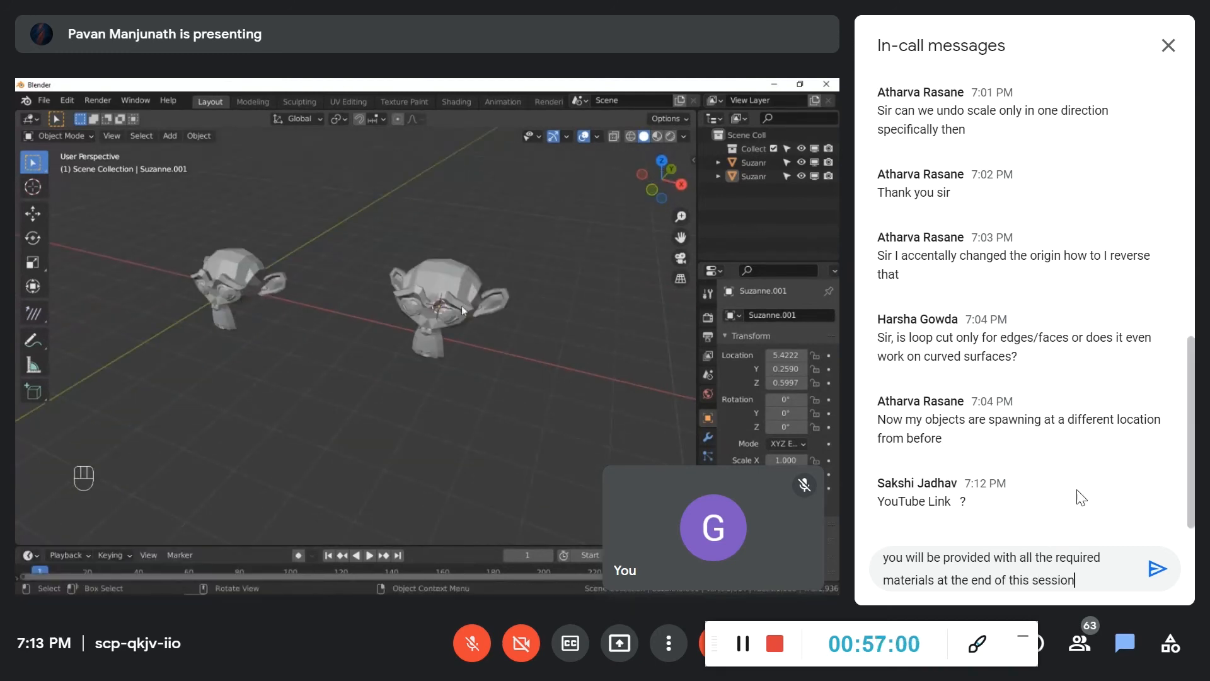
key(Return)
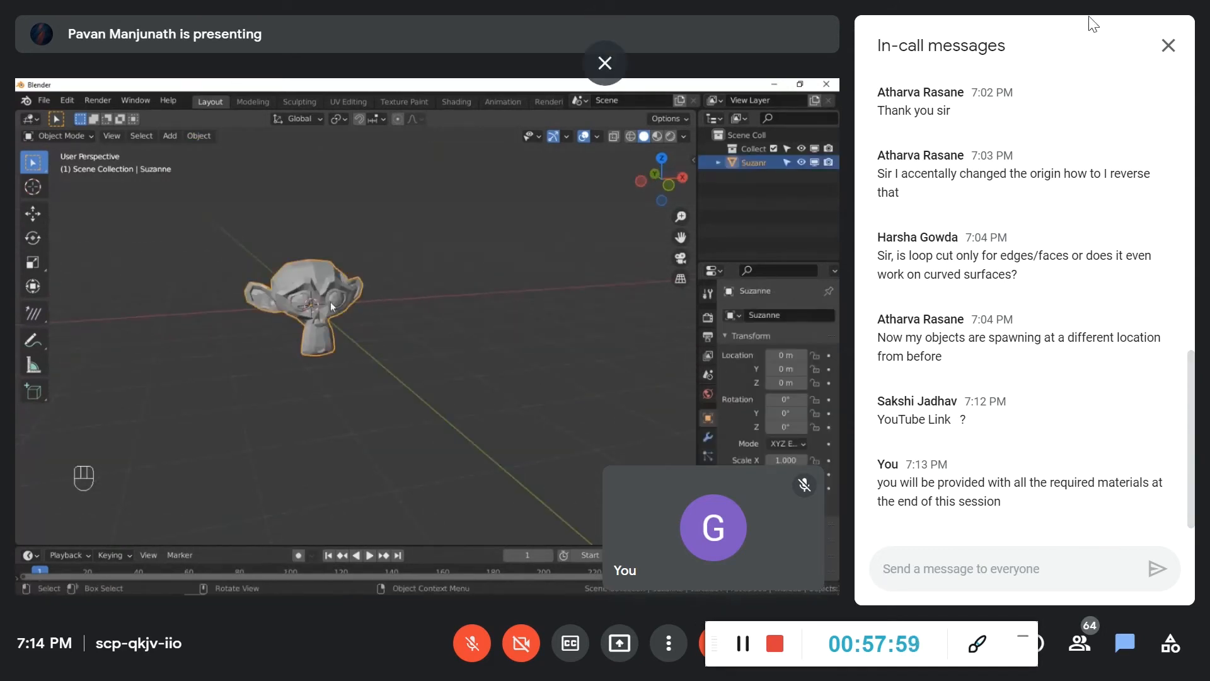
click(1167, 46)
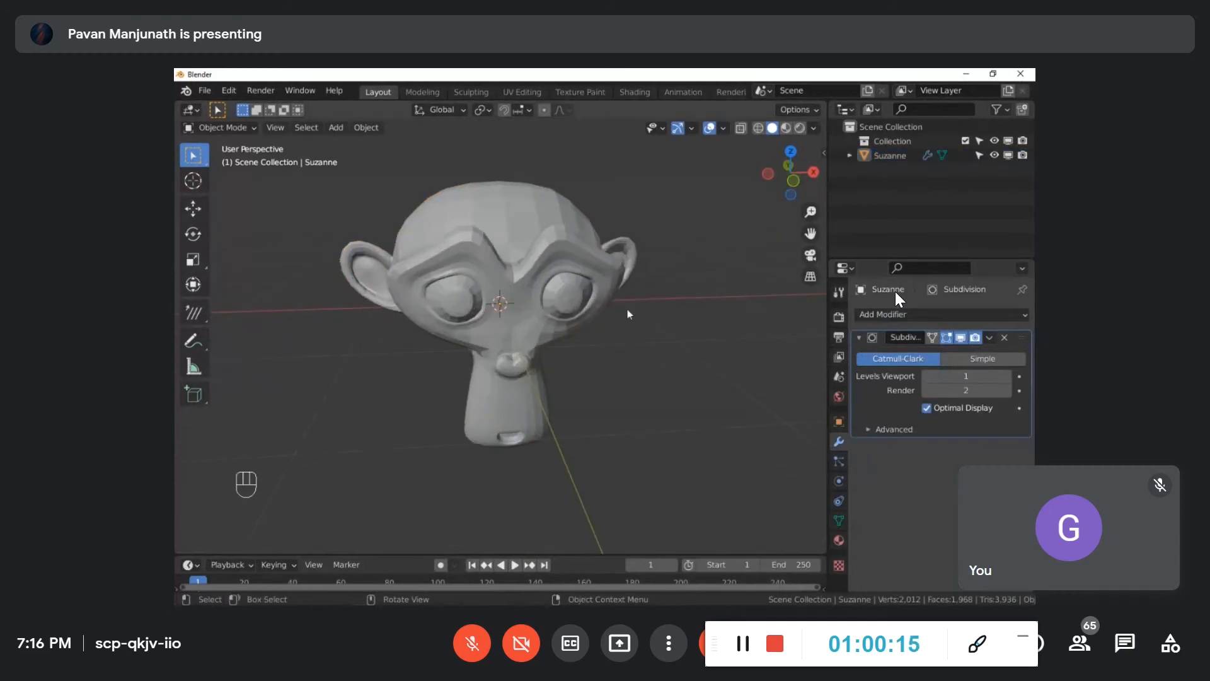
Step: Turn off the viewport display of the monkey head's Subdivision modifier and inspect the unsmoothed faces up close
middle_drag(626, 309, 551, 374)
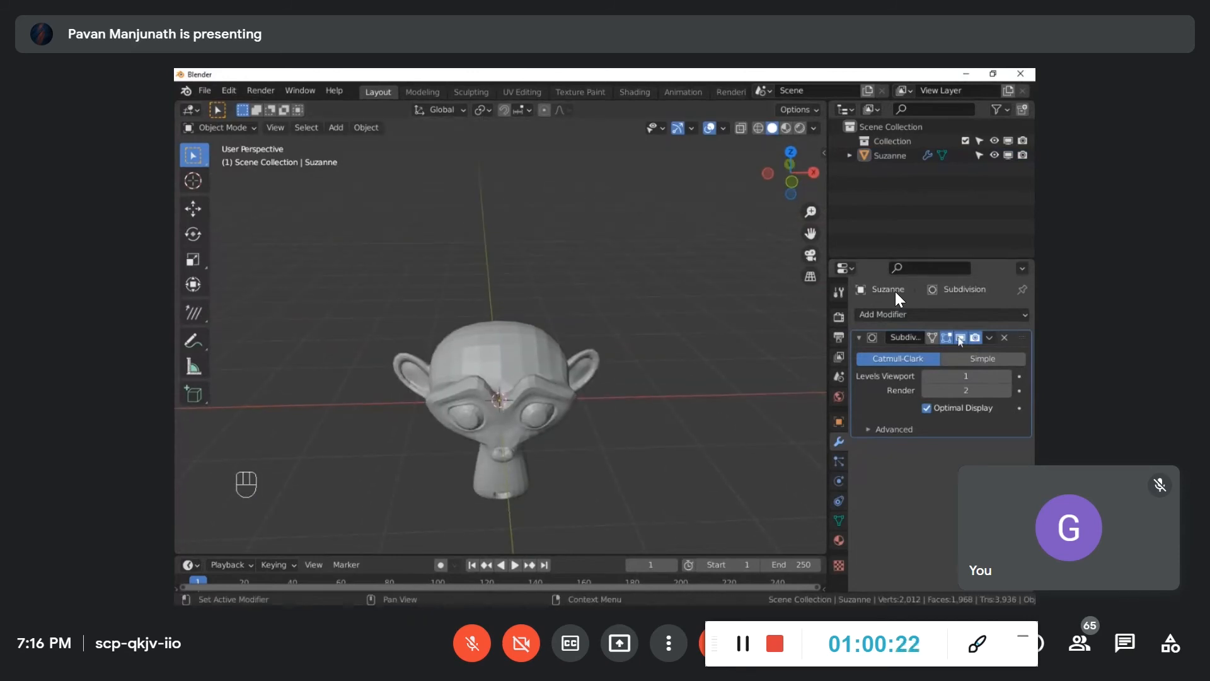
click(960, 337)
mouse_move(624, 384)
middle_down()
mouse_move(640, 390)
mouse_move(621, 388)
middle_up()
scroll(613, 309, up, 8)
shift+middle_drag(613, 308, 576, 324)
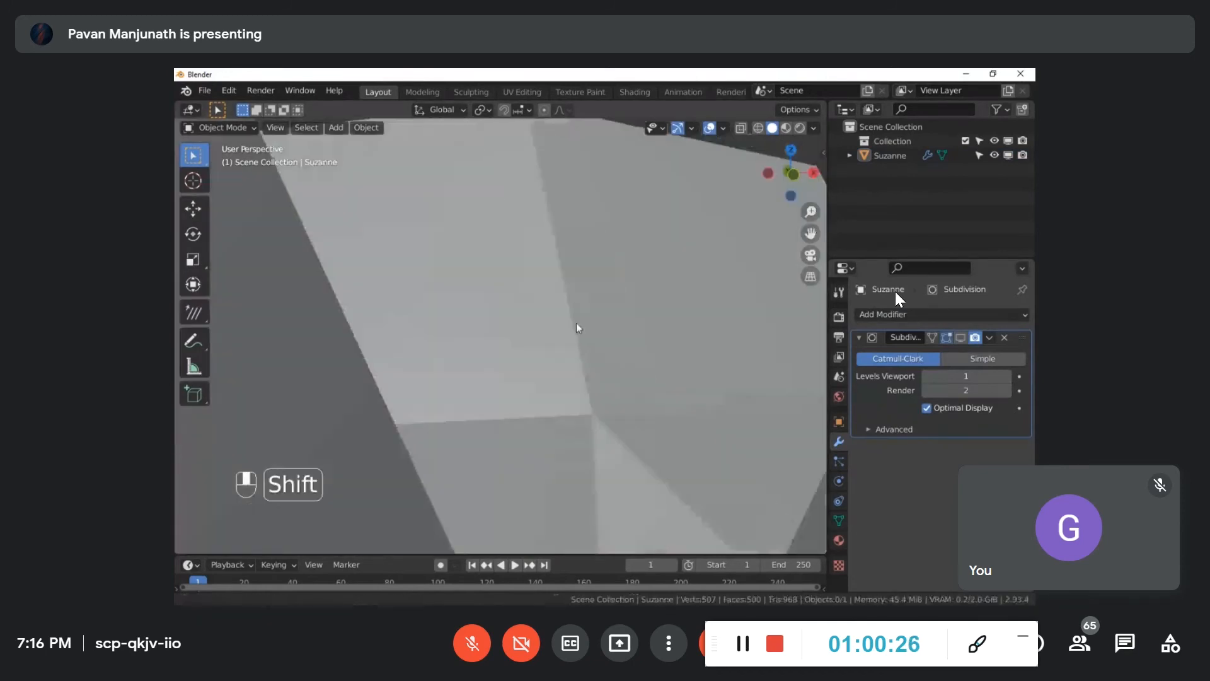
scroll(576, 327, down, 6)
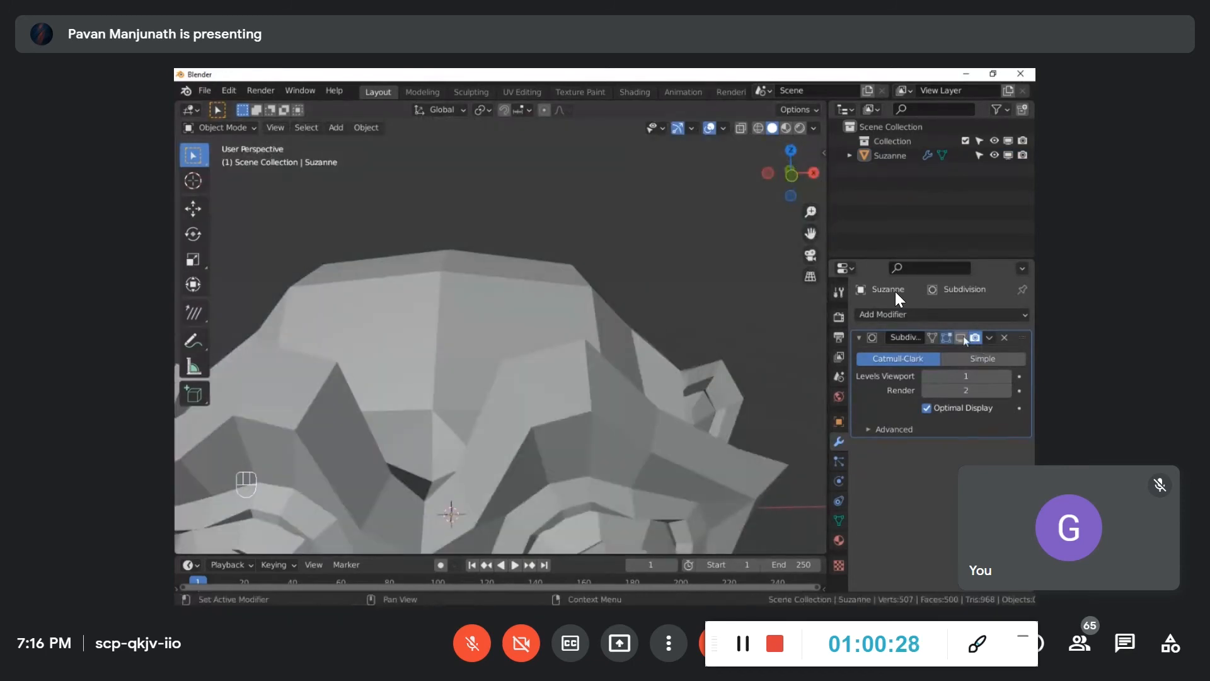
Step: Turn the Subdivision modifier's viewport display back on and view the monkey head from several sides
click(961, 338)
scroll(538, 387, down, 5)
shift+middle_drag(546, 395, 553, 368)
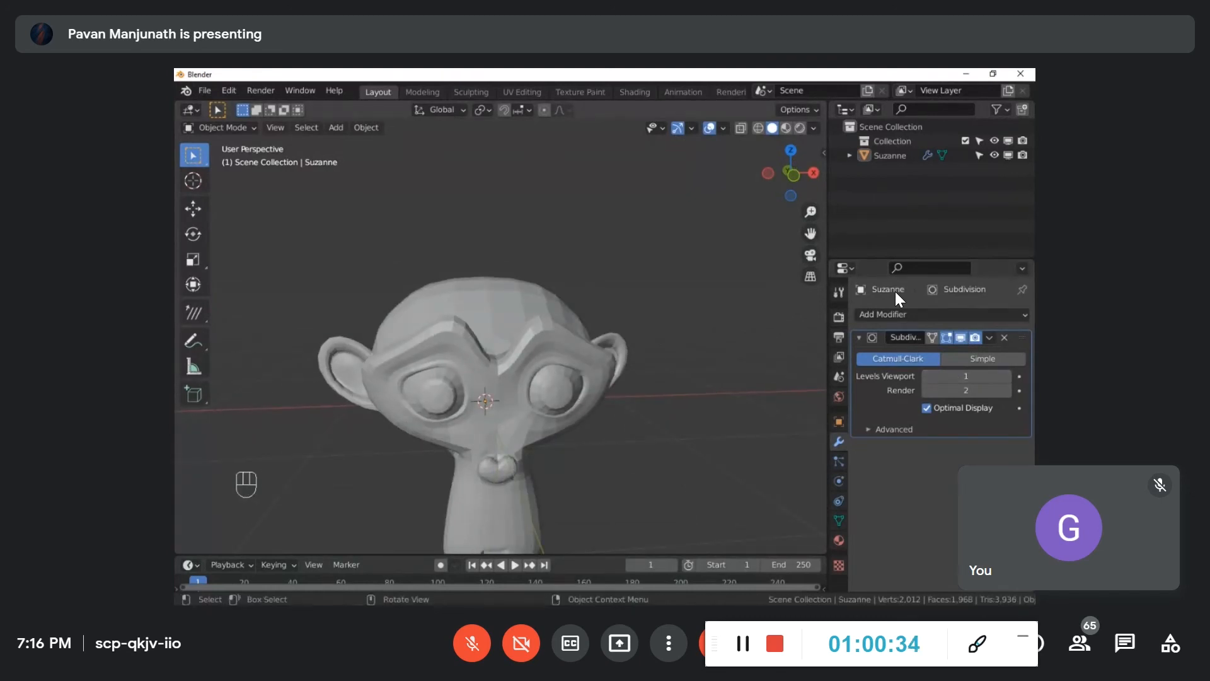
scroll(536, 406, down, 2)
middle_drag(548, 406, 730, 394)
scroll(505, 416, up, 2)
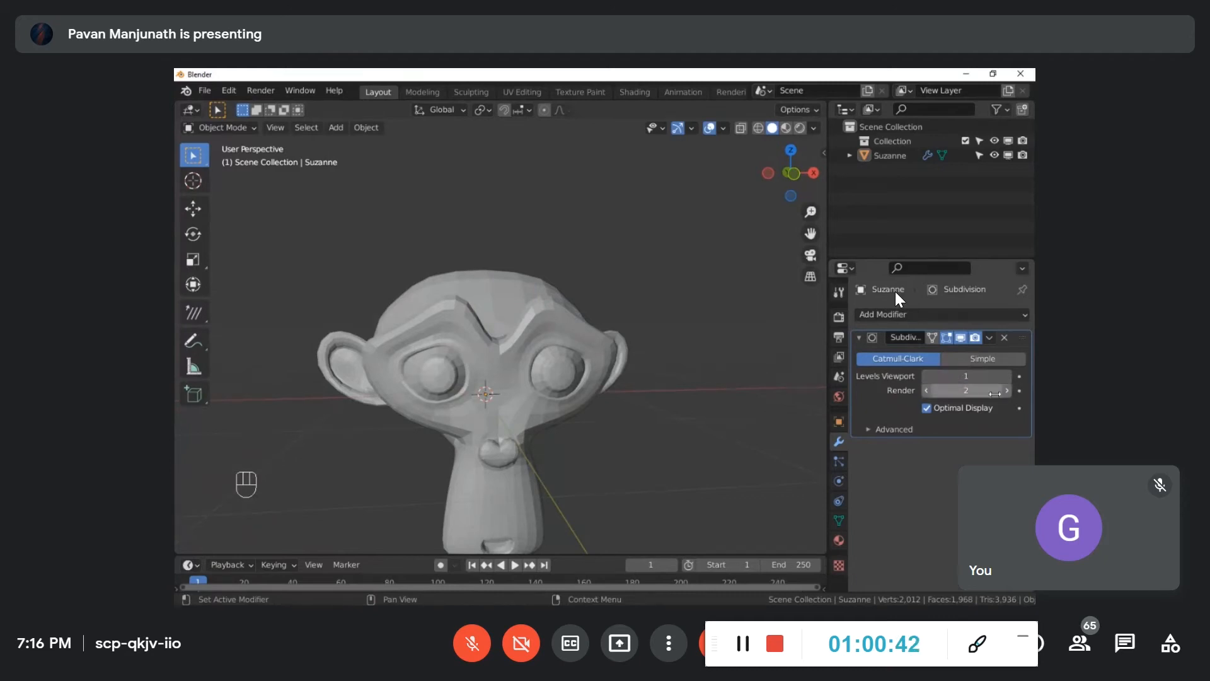
Step: Check the Subdivision modifier's advanced options and set its viewport level to 2
click(881, 432)
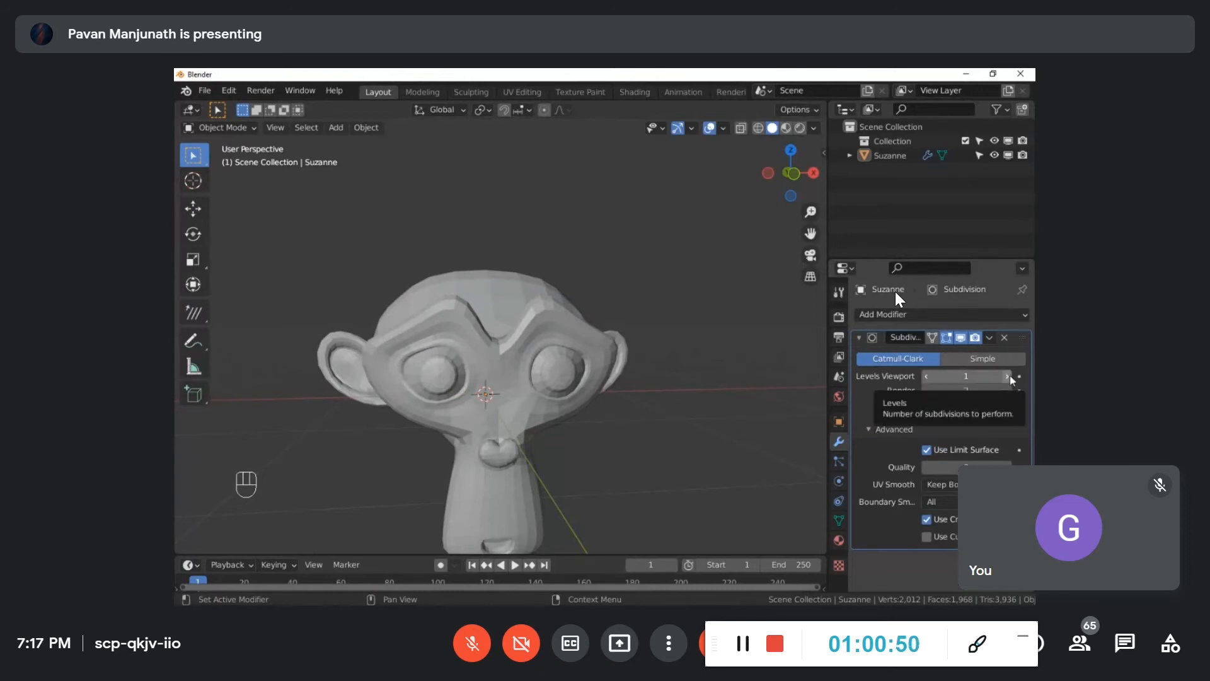
click(871, 431)
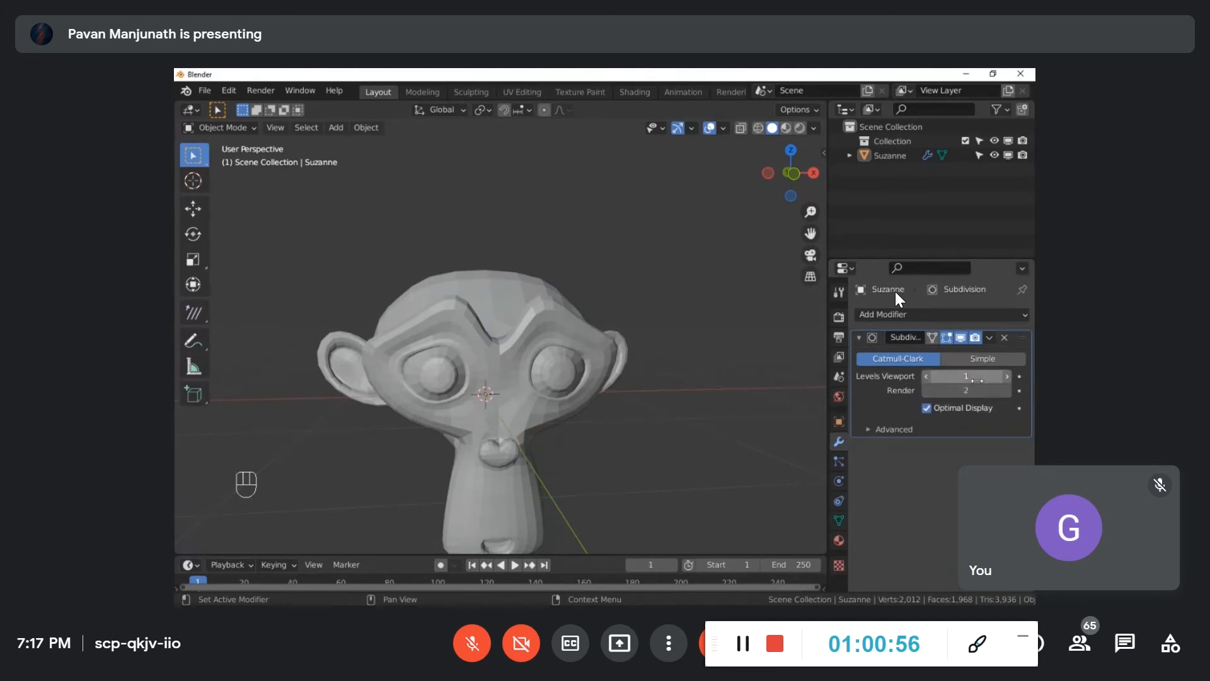
middle_drag(644, 395, 536, 372)
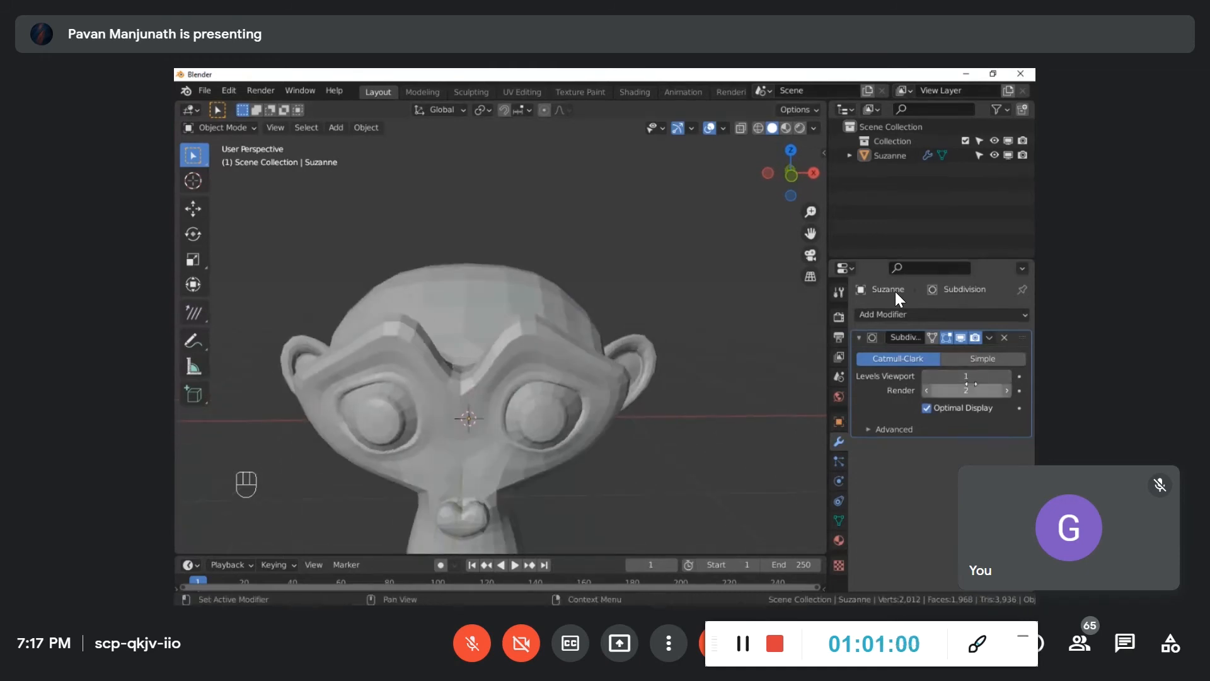
click(1008, 376)
middle_drag(587, 388, 518, 409)
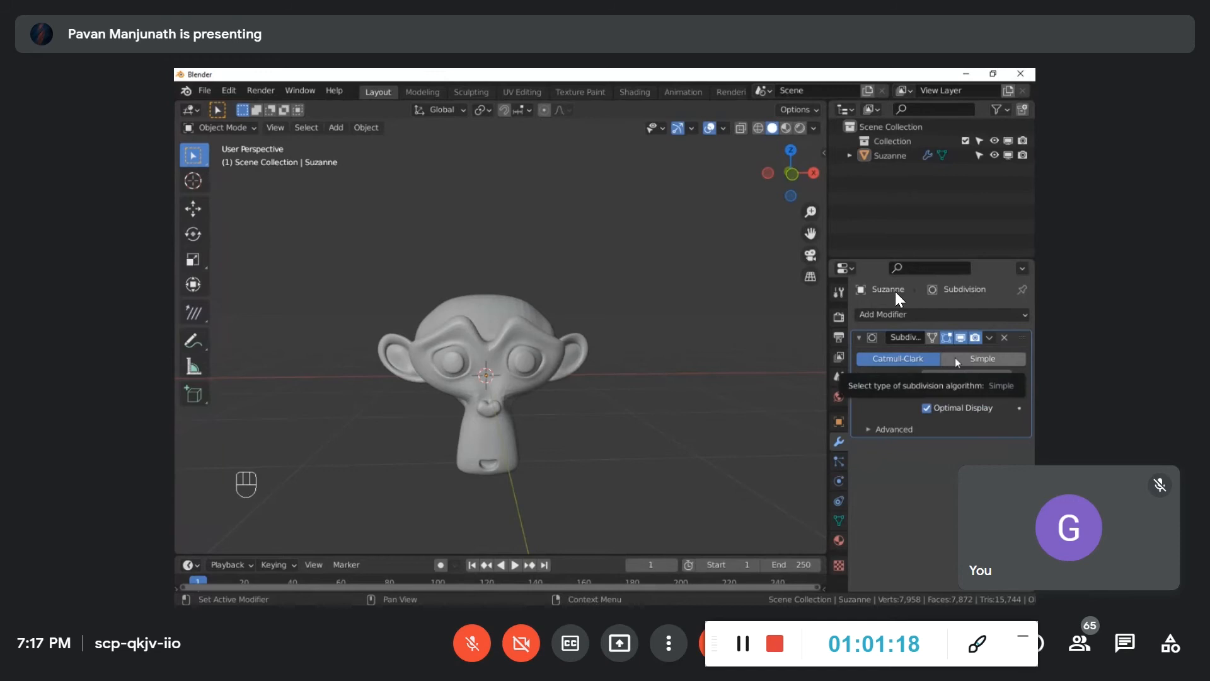
Step: Compare the monkey head's smoothness at different subdivision levels and set the viewport level to 1
scroll(599, 377, up, 2)
middle_drag(597, 377, 592, 386)
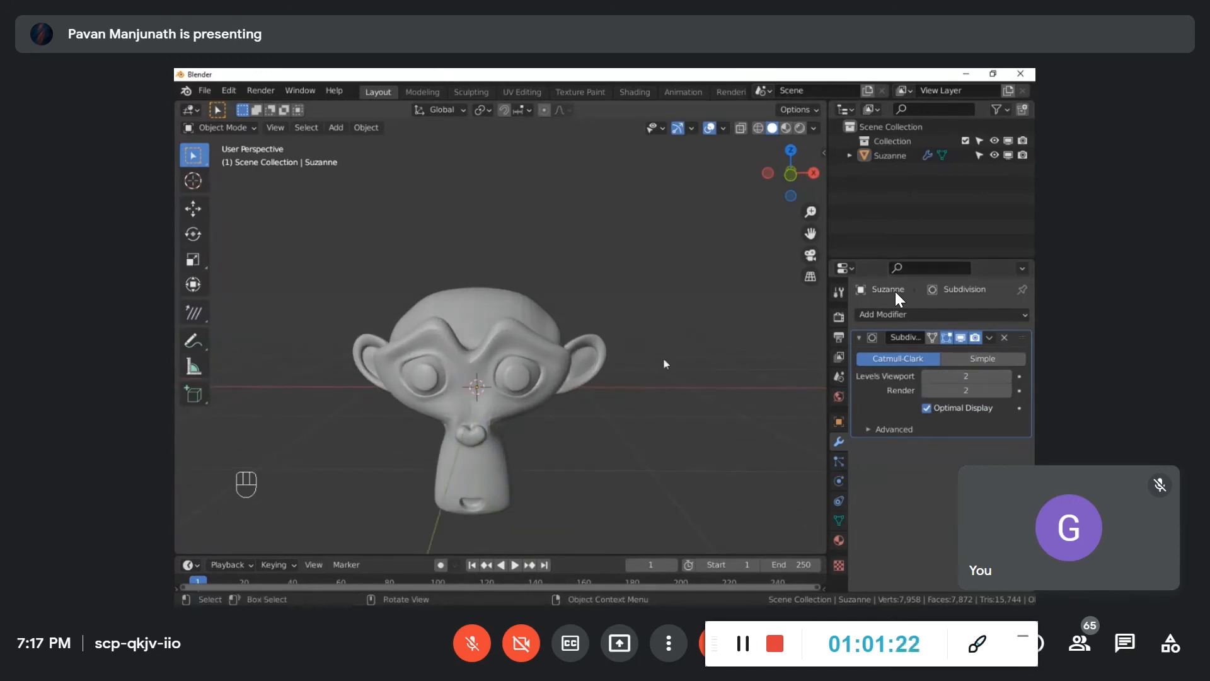
middle_drag(593, 380, 603, 362)
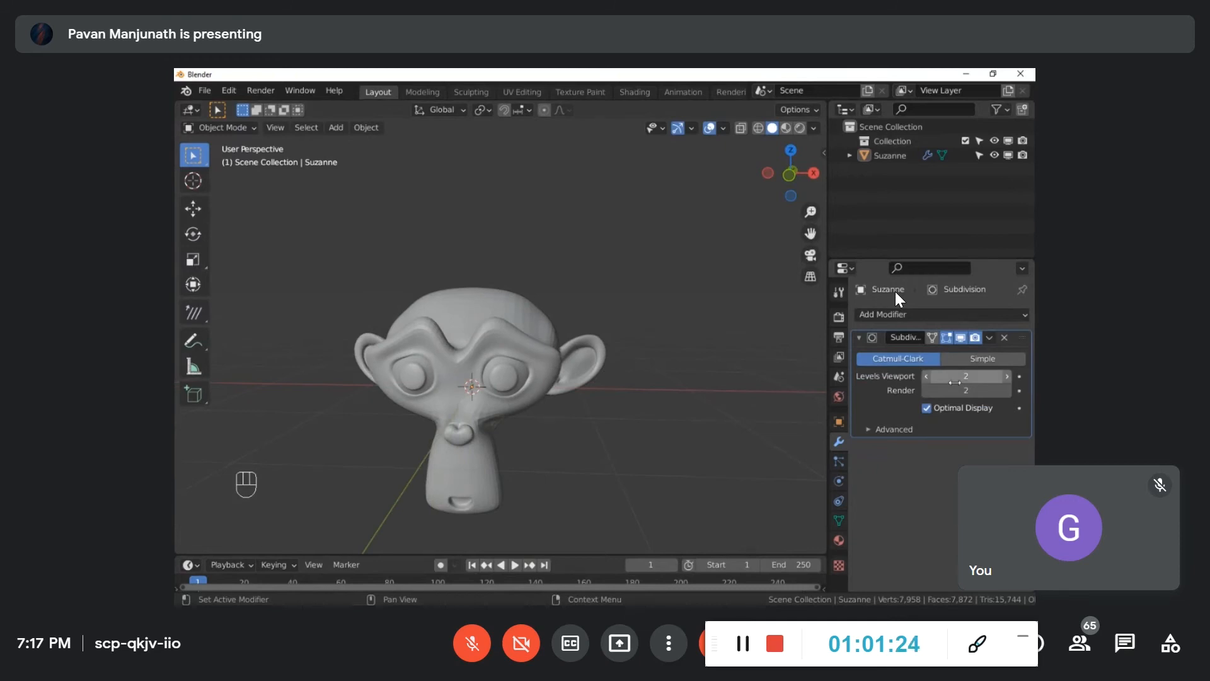
click(923, 376)
mouse_move(576, 375)
middle_down()
mouse_move(600, 376)
mouse_move(557, 377)
middle_up()
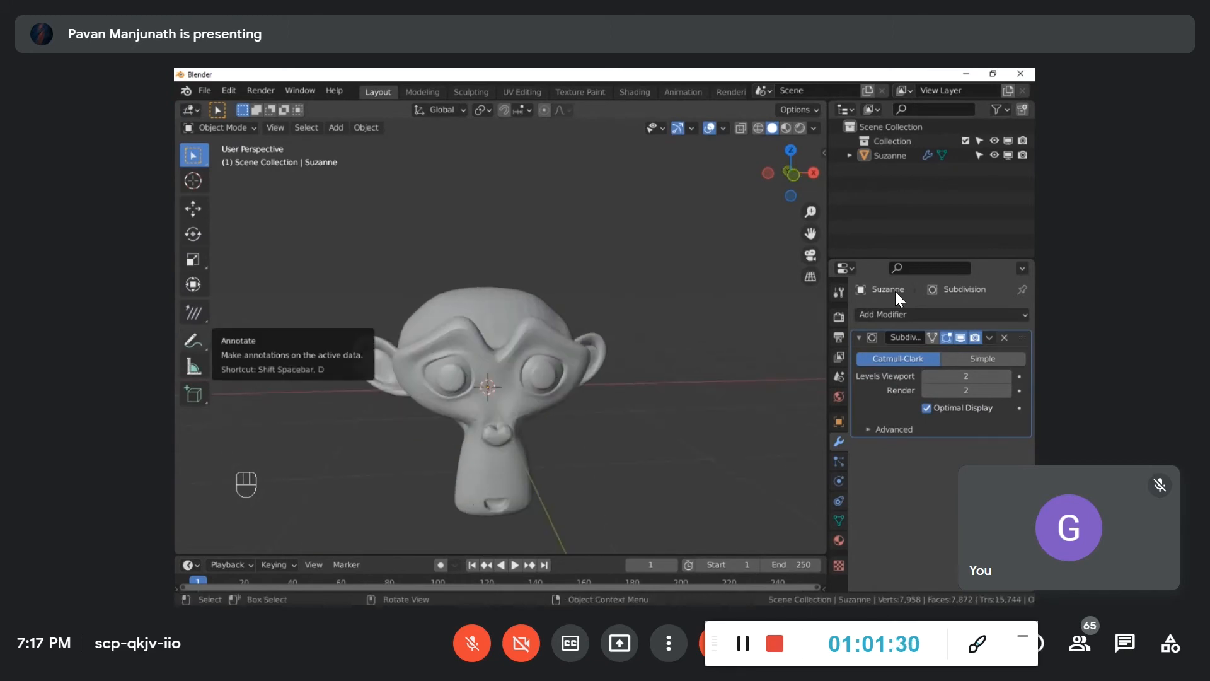
middle_drag(618, 408, 680, 386)
click(924, 377)
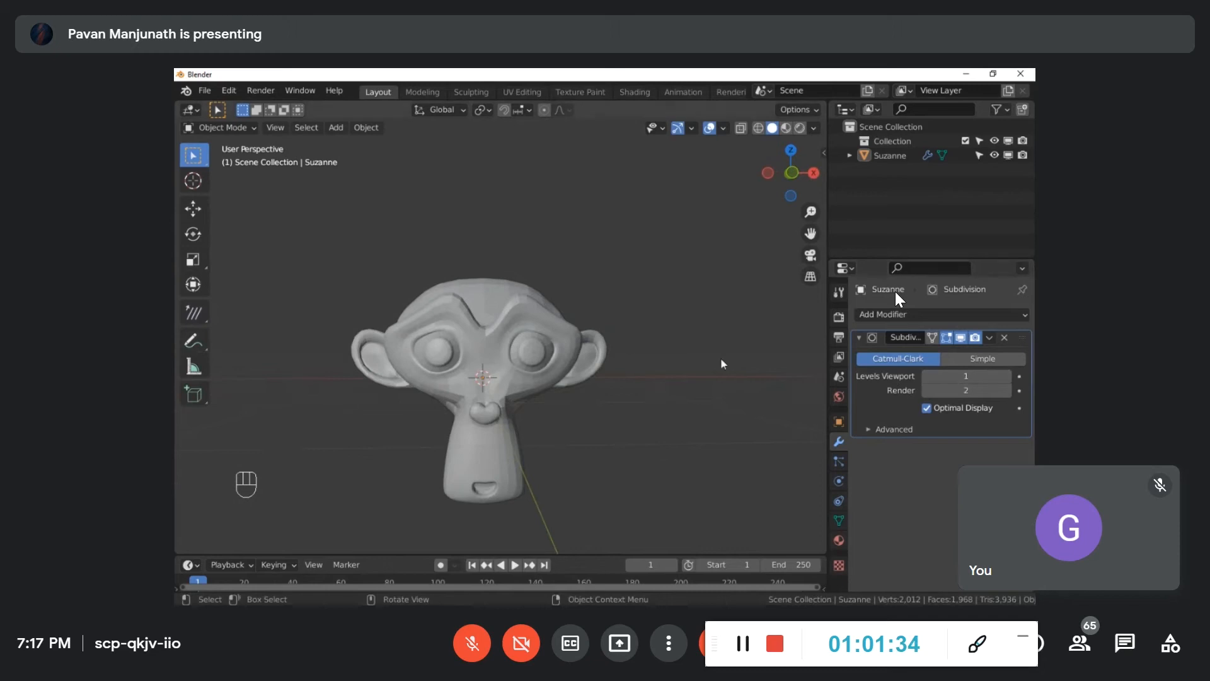
Step: Apply Shade Smooth to the monkey head and deselect it
right_click(518, 312)
click(517, 312)
click(558, 302)
right_click(528, 319)
click(539, 323)
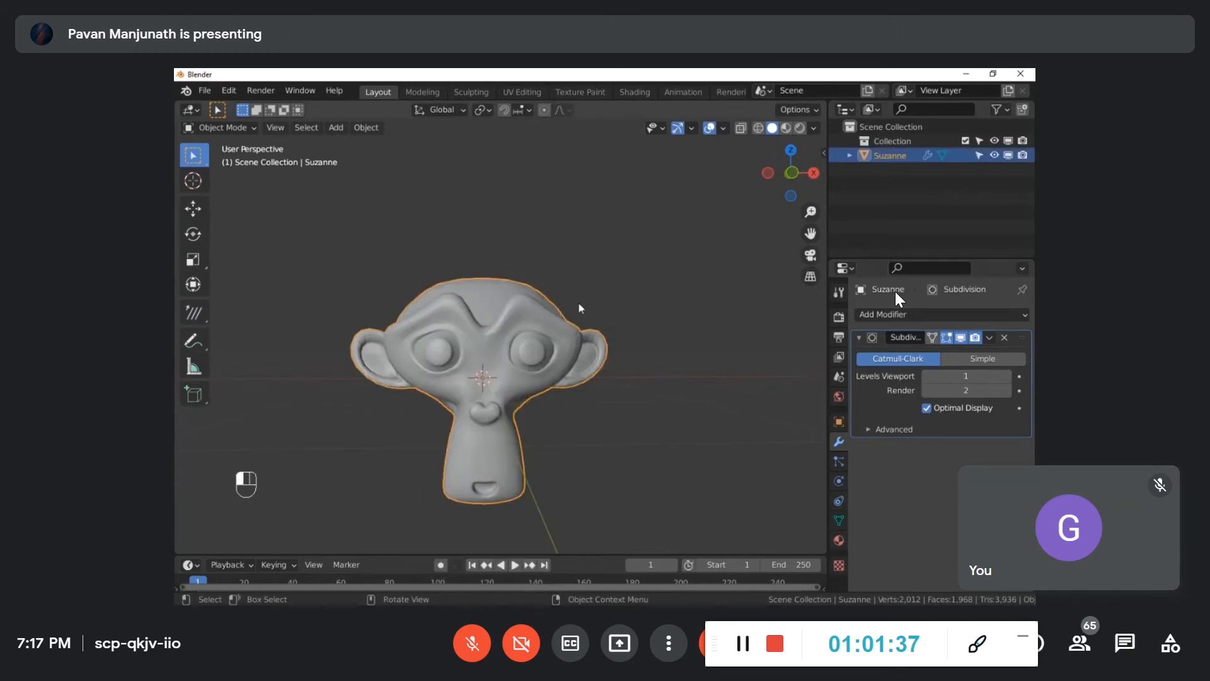
right_click(538, 328)
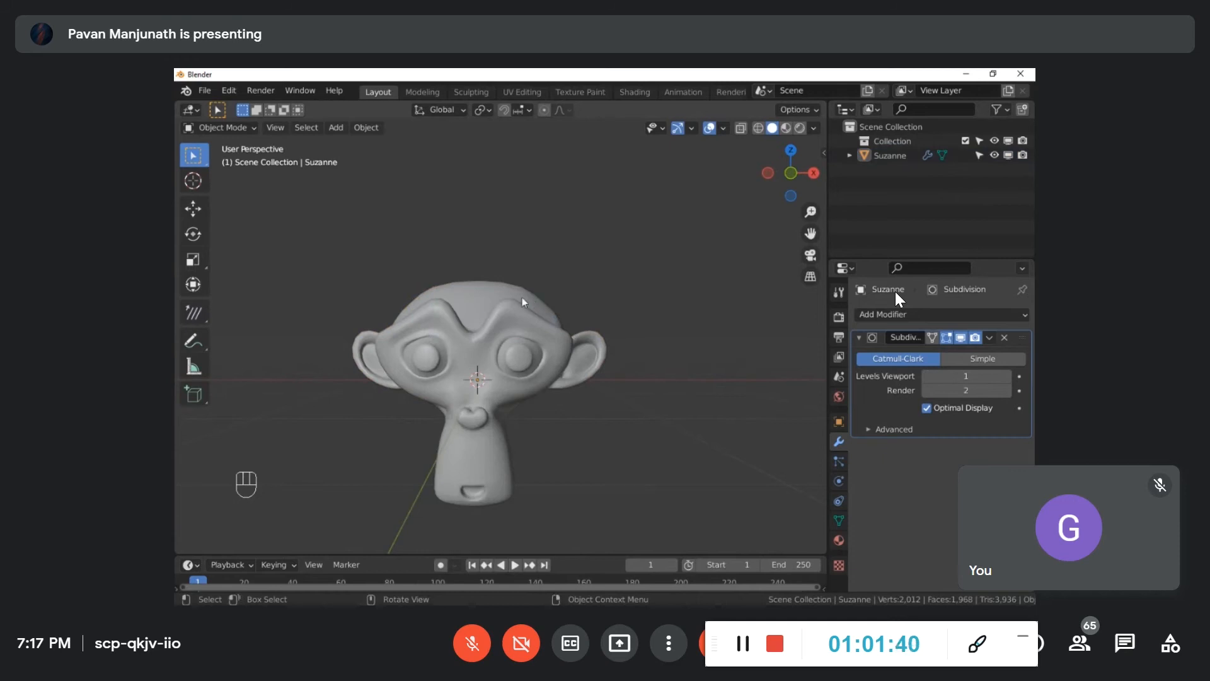
click(521, 297)
right_click(520, 297)
right_click(507, 284)
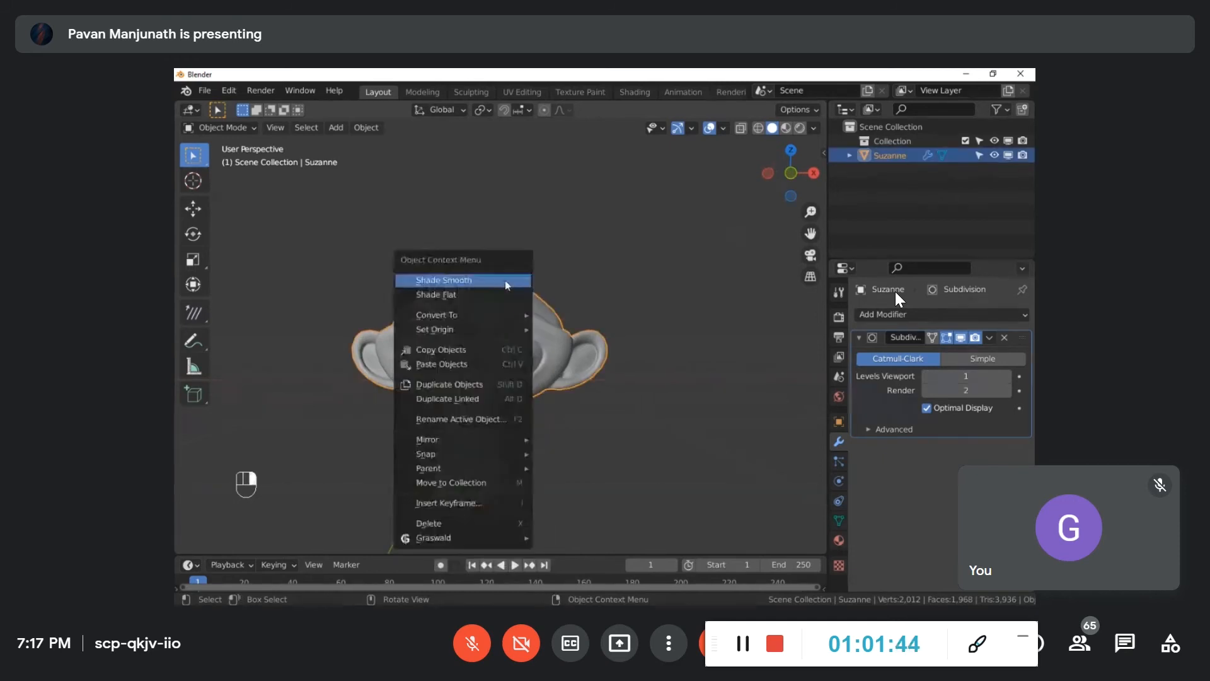
click(470, 282)
key(alt+a)
mouse_move(525, 288)
middle_down()
mouse_move(485, 318)
mouse_move(528, 300)
middle_up()
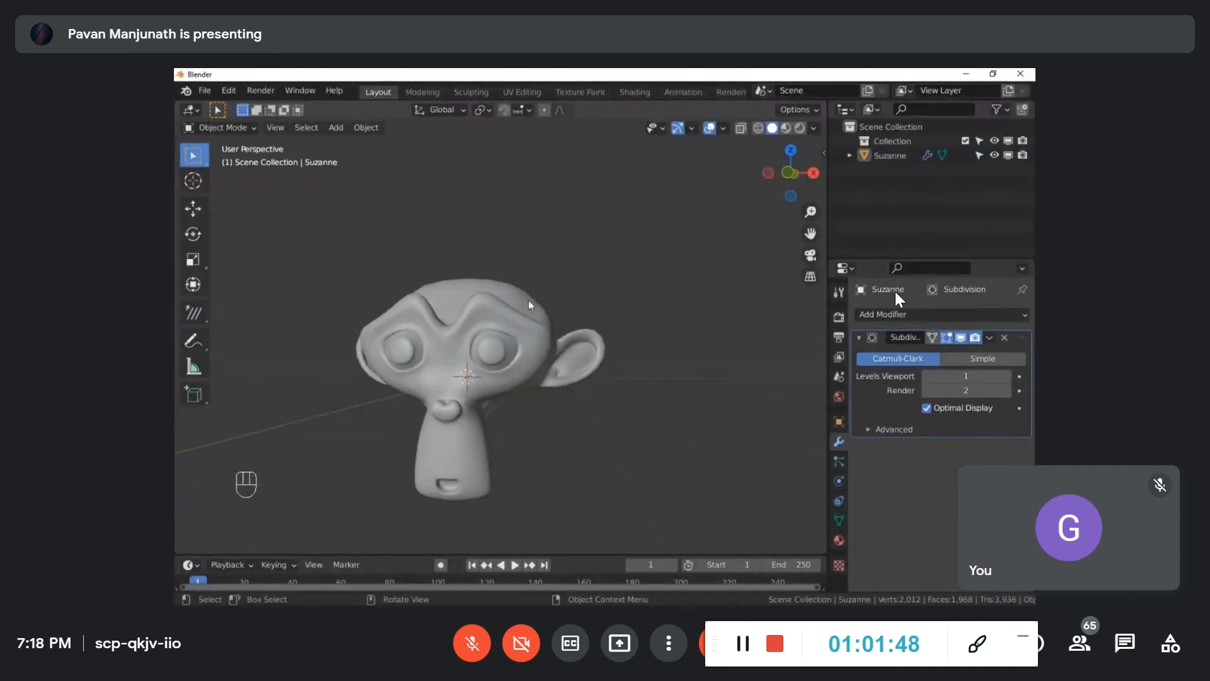
Step: Switch the monkey head to Shade Flat and deselect it
right_click(497, 293)
click(488, 310)
middle_drag(487, 310, 516, 316)
click(515, 306)
right_click(516, 297)
click(508, 300)
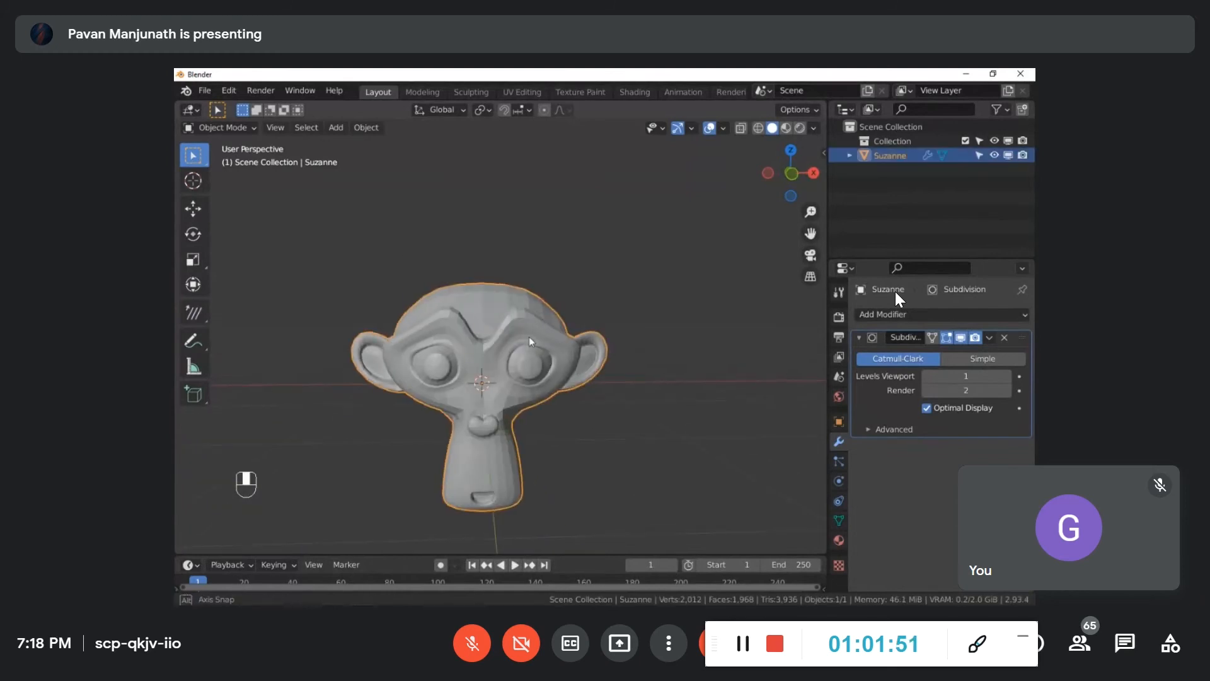
key(alt+a)
Step: Select the monkey head and apply Shade Smooth to it again
click(507, 331)
right_click(512, 333)
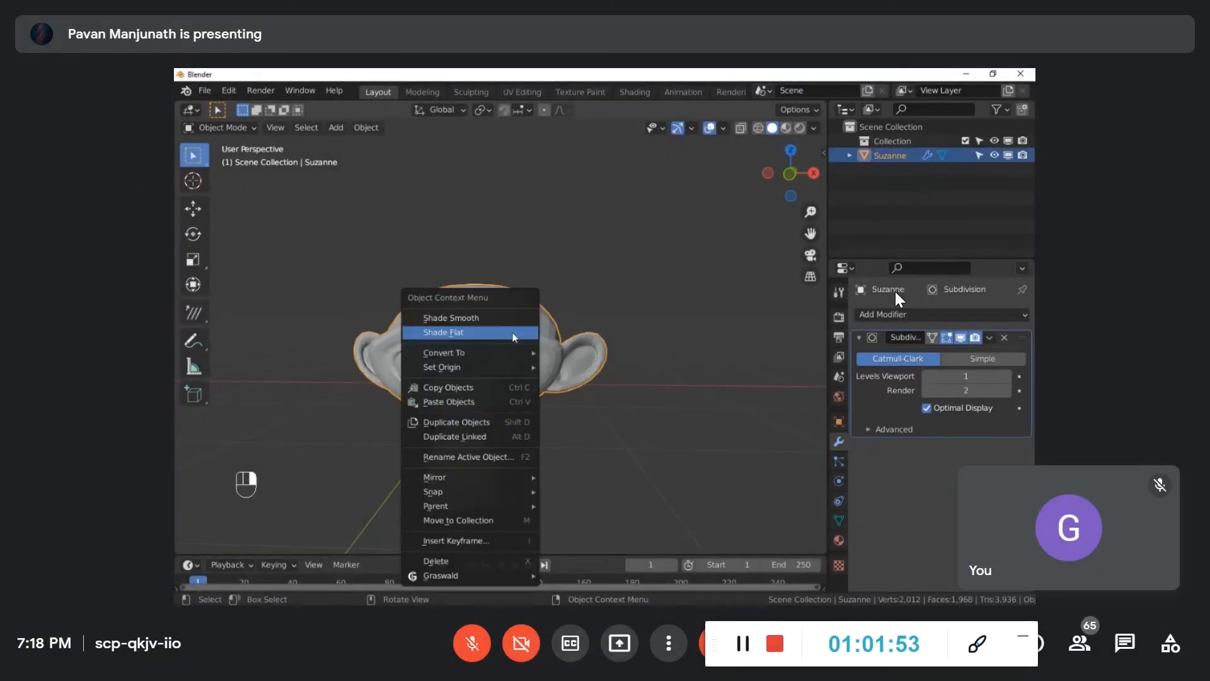
middle_drag(567, 317, 527, 365)
right_click(478, 294)
click(479, 294)
key(alt+a)
middle_drag(516, 339, 533, 380)
click(498, 378)
click(548, 385)
scroll(492, 348, up, 2)
click(486, 343)
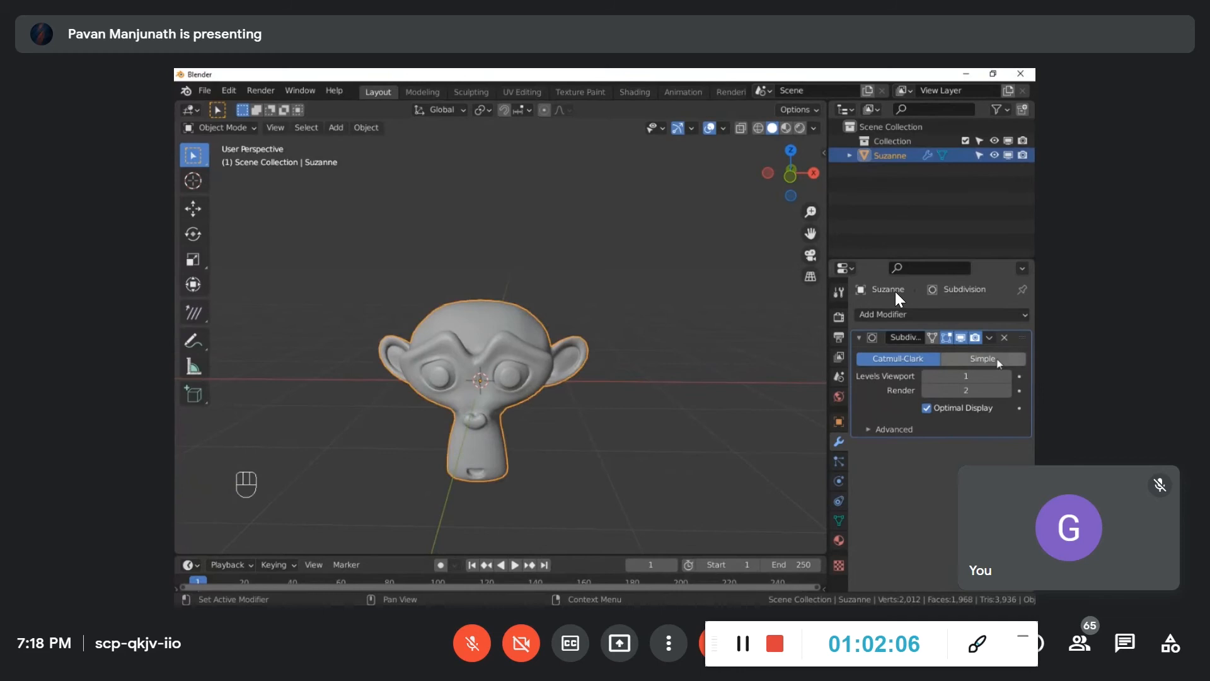
Step: Set the Subdivision modifier's viewport level to 2 and deselect the monkey head
click(1007, 378)
click(679, 389)
middle_drag(476, 355, 468, 354)
click(468, 354)
scroll(567, 382, down, 2)
click(573, 381)
Step: Add a plane mesh at the origin and scale it up into a large ground surface under the scene
click(354, 129)
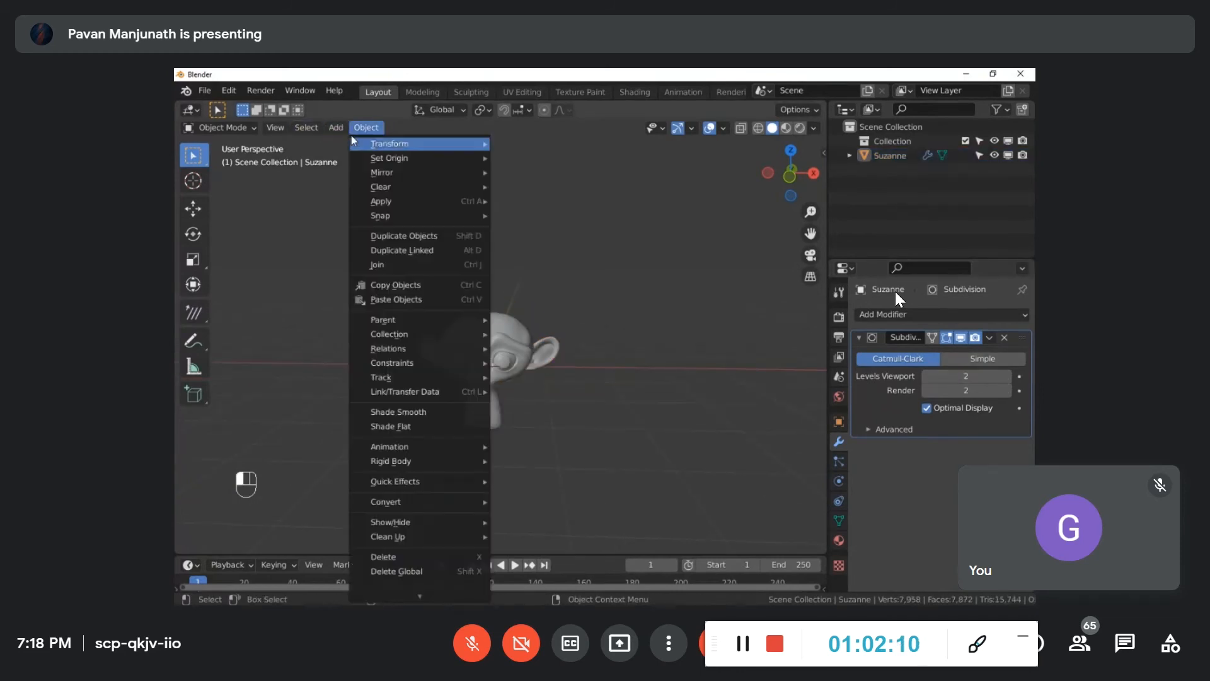
click(336, 127)
mouse_move(391, 144)
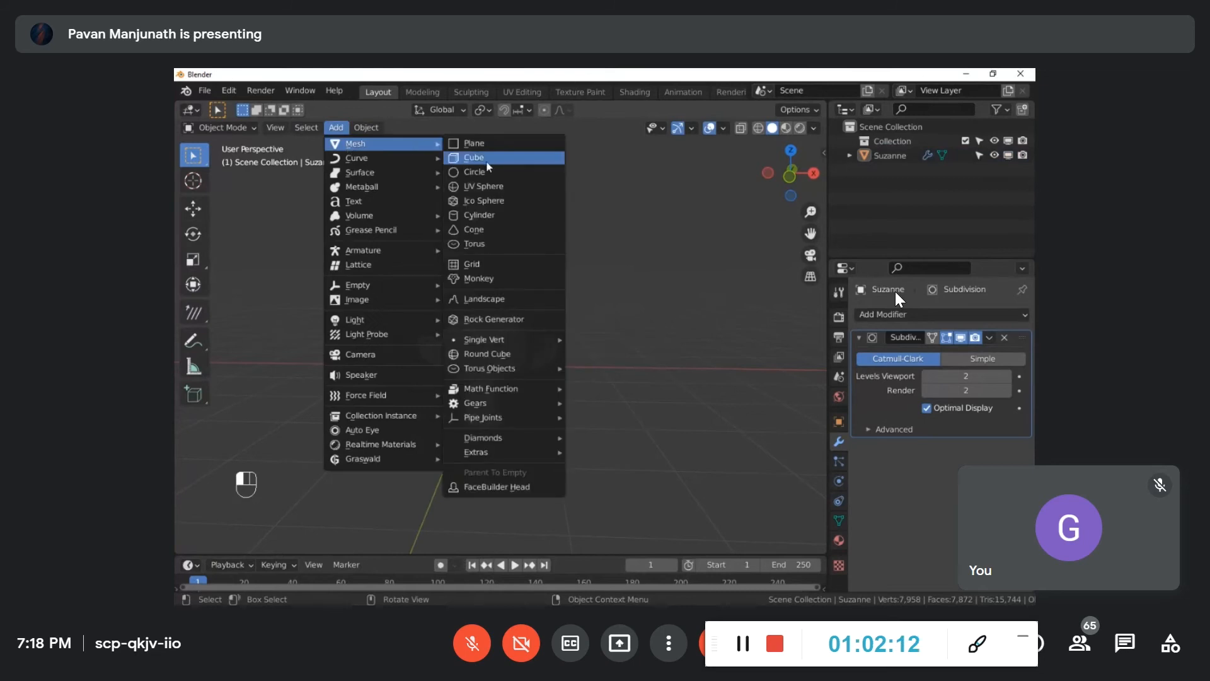
click(487, 145)
key(s)
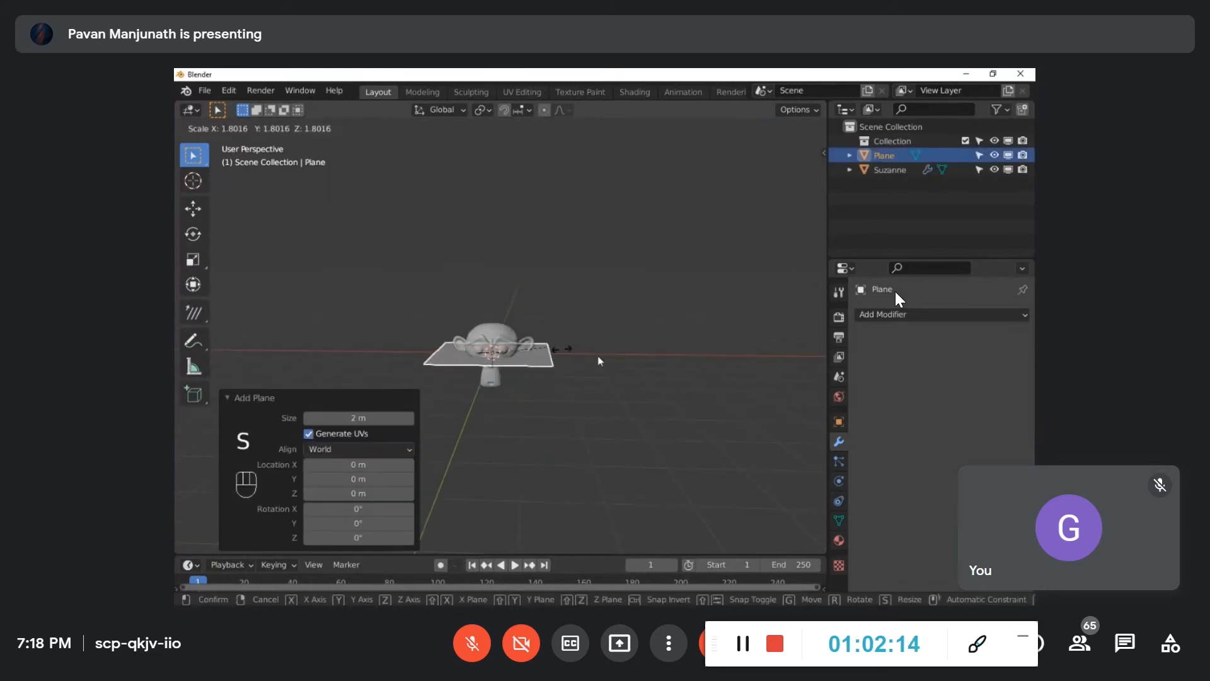
click(445, 475)
click(492, 290)
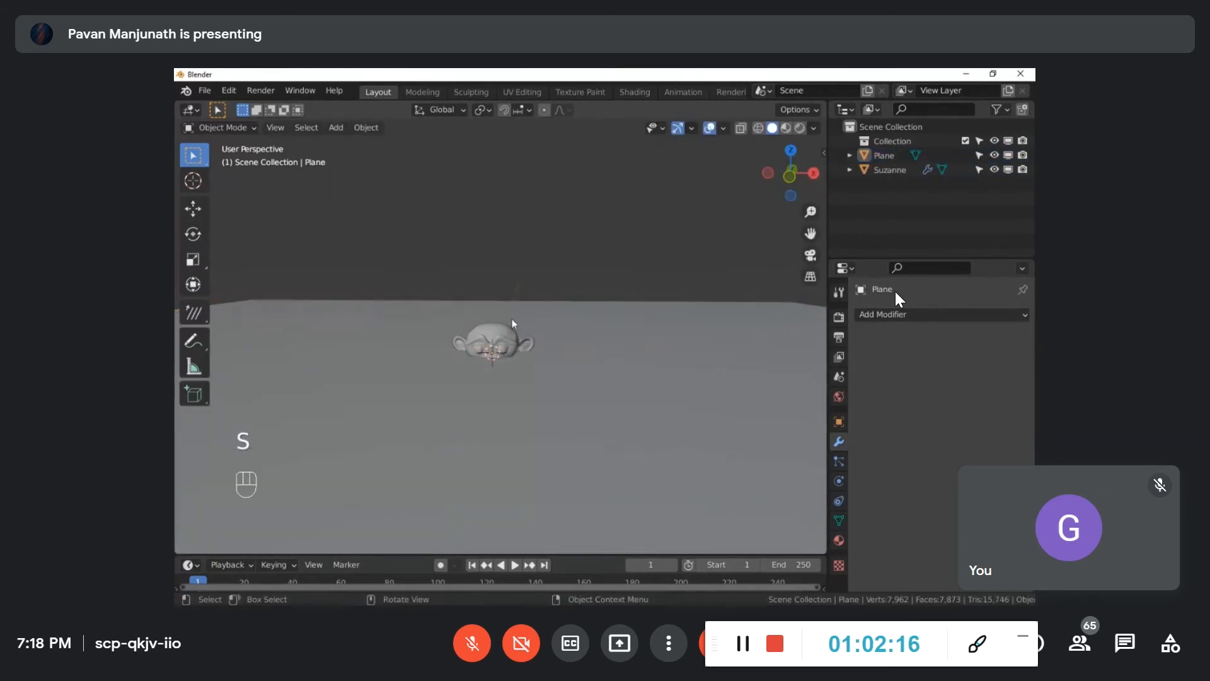
Step: Select the monkey head and move it up about 1.23 m along Z above the ground plane
click(500, 334)
key(g)
key(z)
click(536, 354)
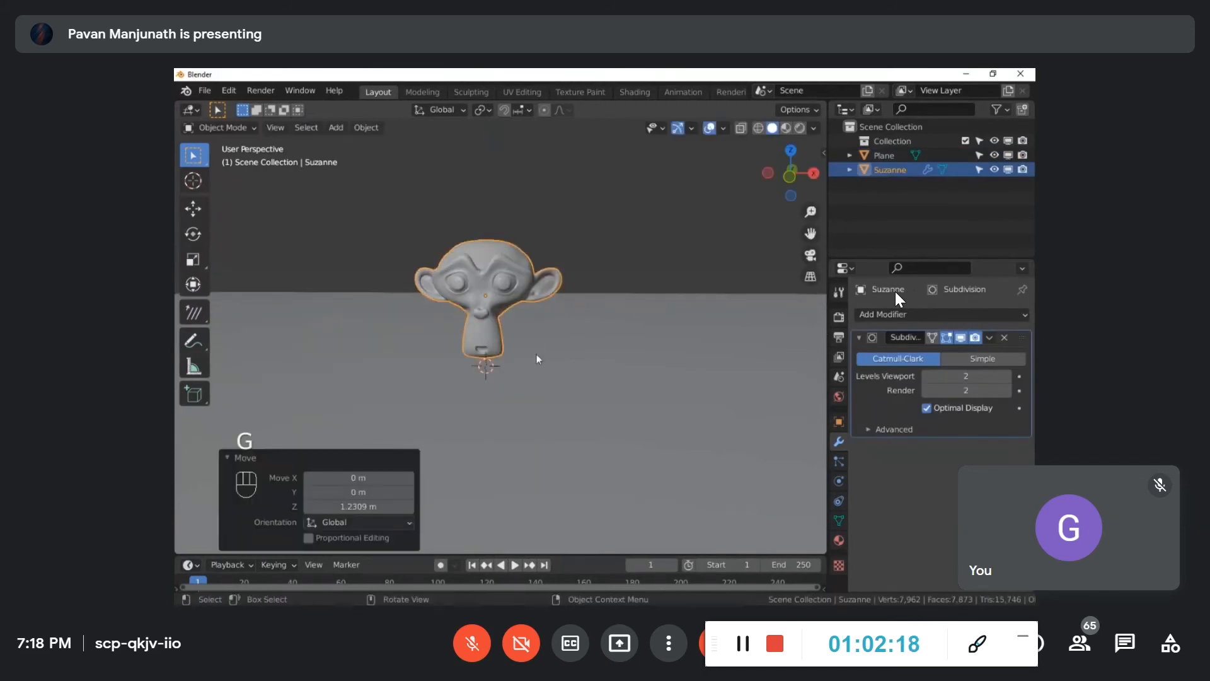
Step: Tilt the monkey head freely with trackball rotation
middle_drag(535, 354, 439, 369)
key(r)
key(r)
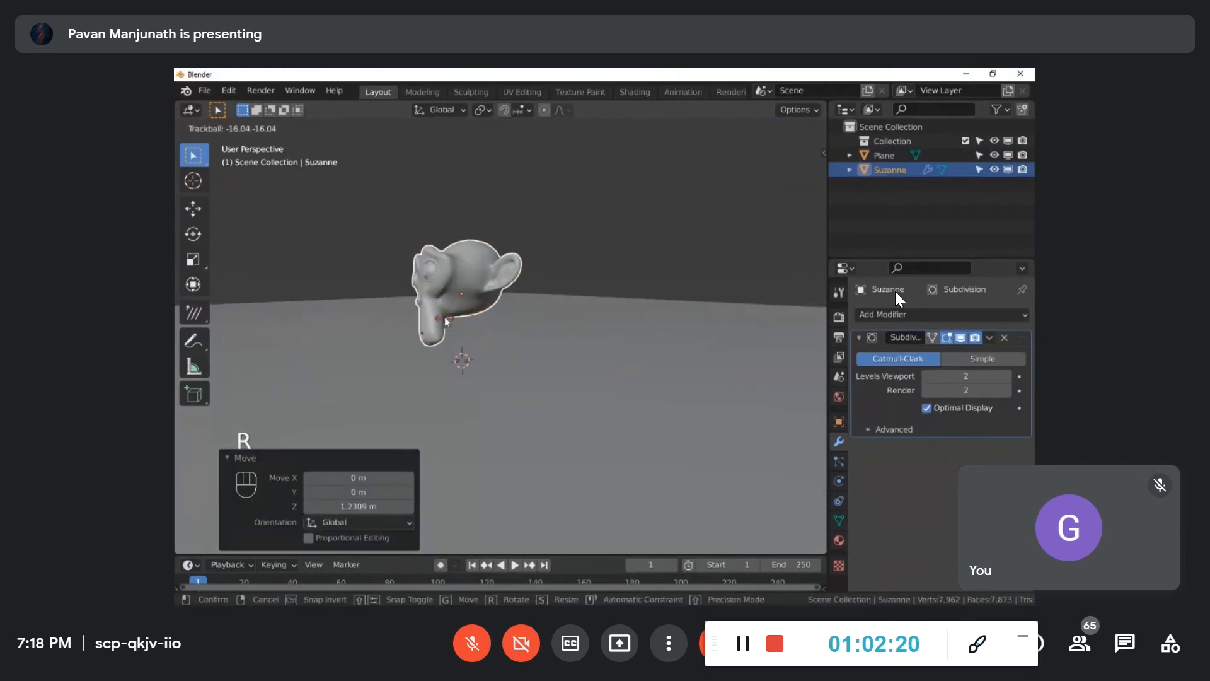
click(444, 308)
Step: Lower the monkey head about 0.57 m along Z toward the ground plane
middle_drag(562, 350, 555, 335)
key(g)
key(z)
click(554, 369)
Step: Tilt the monkey head with trackball rotation by about -22.9° and 53.9°, and lower it about 0.17 m along Z
key(r)
key(r)
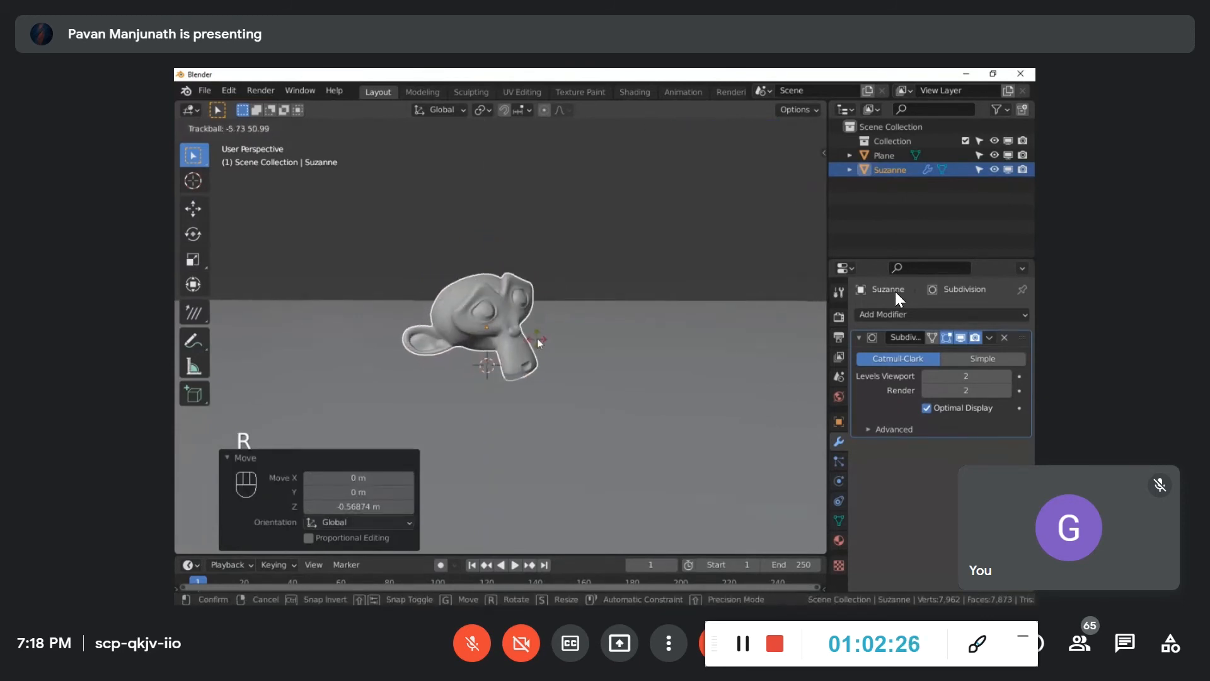
click(539, 328)
key(g)
key(z)
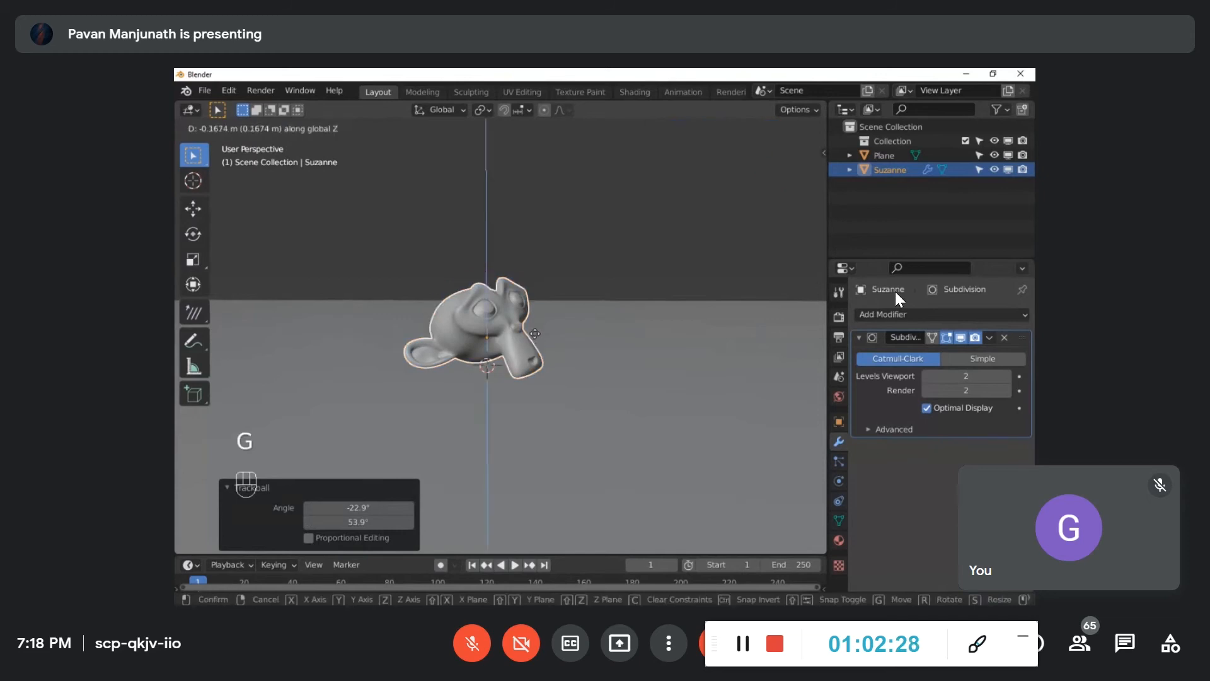
click(535, 328)
Step: Reselect the monkey head and nudge it slightly with a free move
click(534, 301)
middle_drag(533, 304, 591, 233)
click(489, 327)
key(g)
click(490, 327)
scroll(504, 315, up, 4)
mouse_move(497, 315)
shift+middle_down()
mouse_move(515, 353)
mouse_move(561, 350)
mouse_move(474, 370)
mouse_move(500, 391)
mouse_move(566, 320)
mouse_move(482, 334)
shift+middle_up()
scroll(515, 353, down, 4)
click(566, 320)
click(481, 328)
key(g)
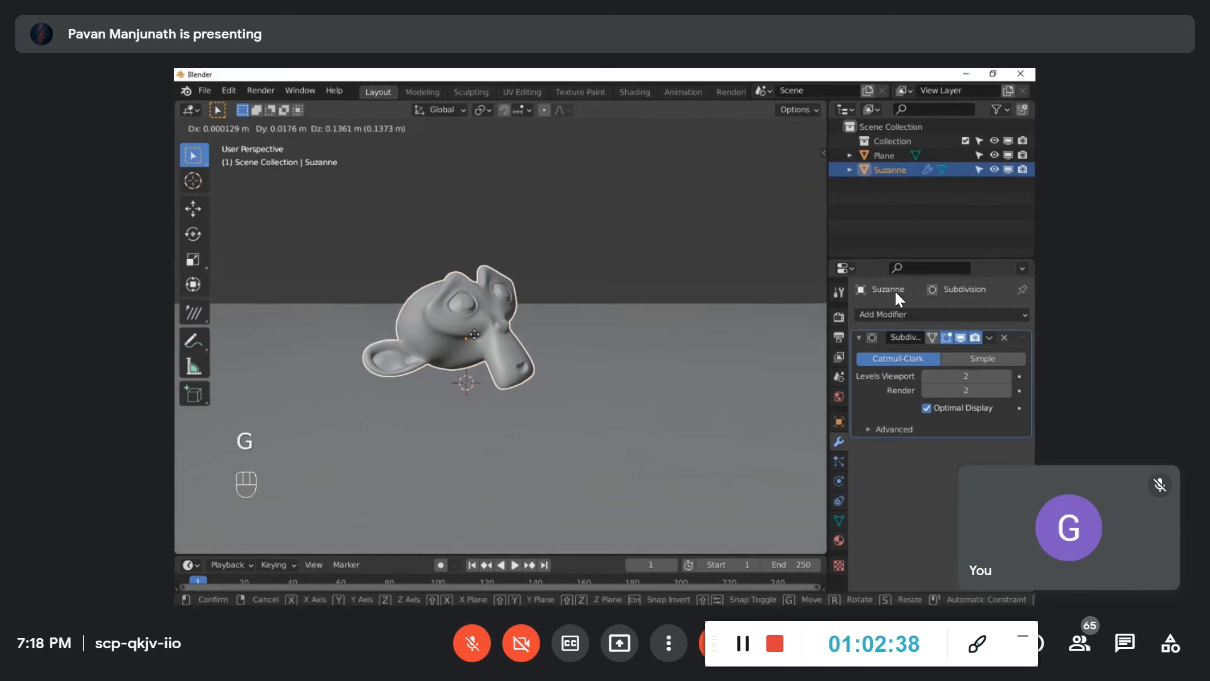
key(r)
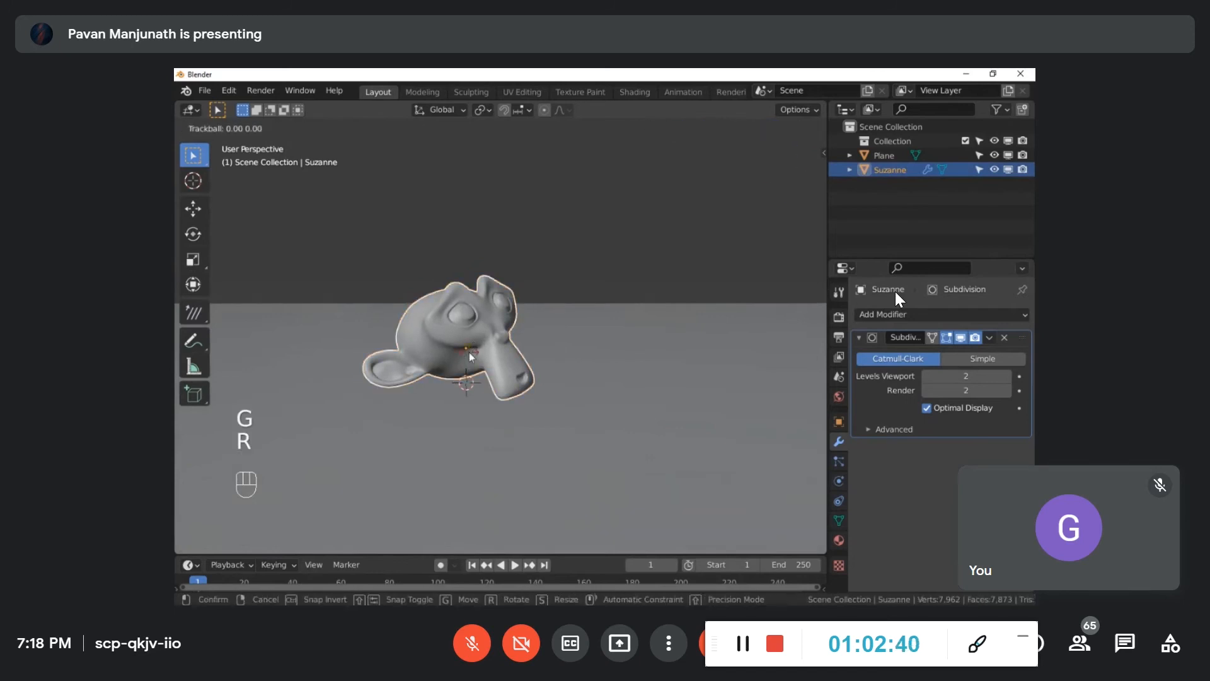
right_click(470, 348)
Step: Adjust the monkey head's tilt with trackball rotation and lower it about 0.05 m along Z
key(r)
key(r)
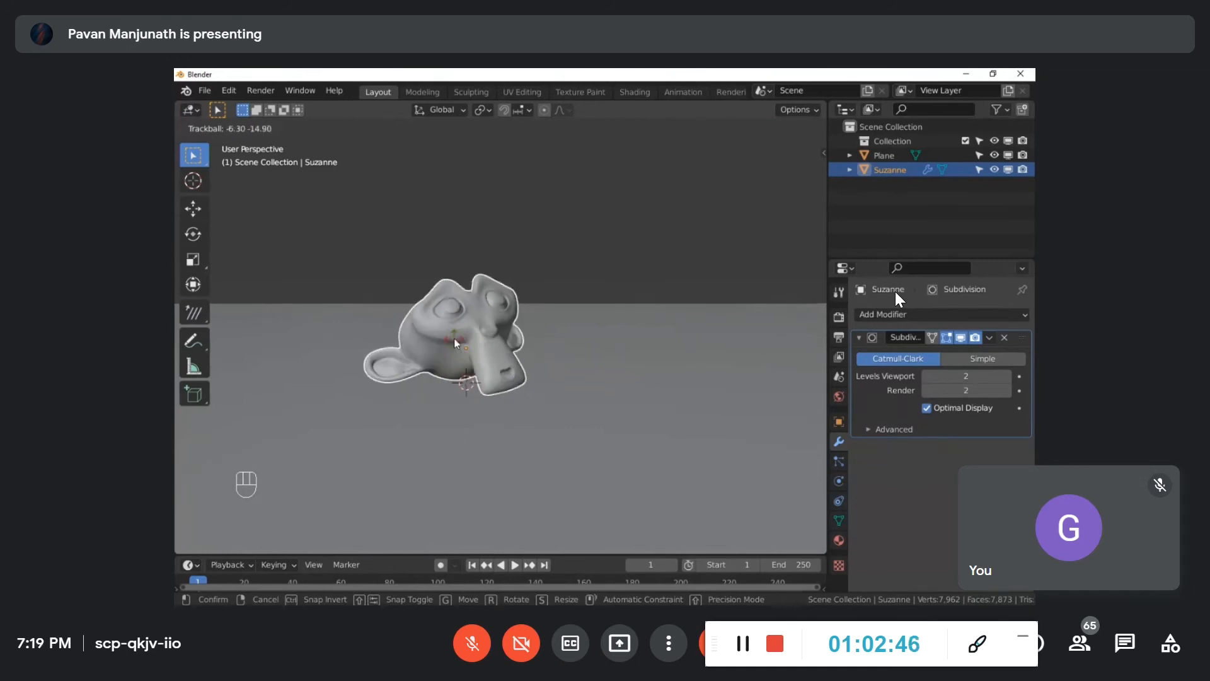
click(474, 358)
key(g)
key(z)
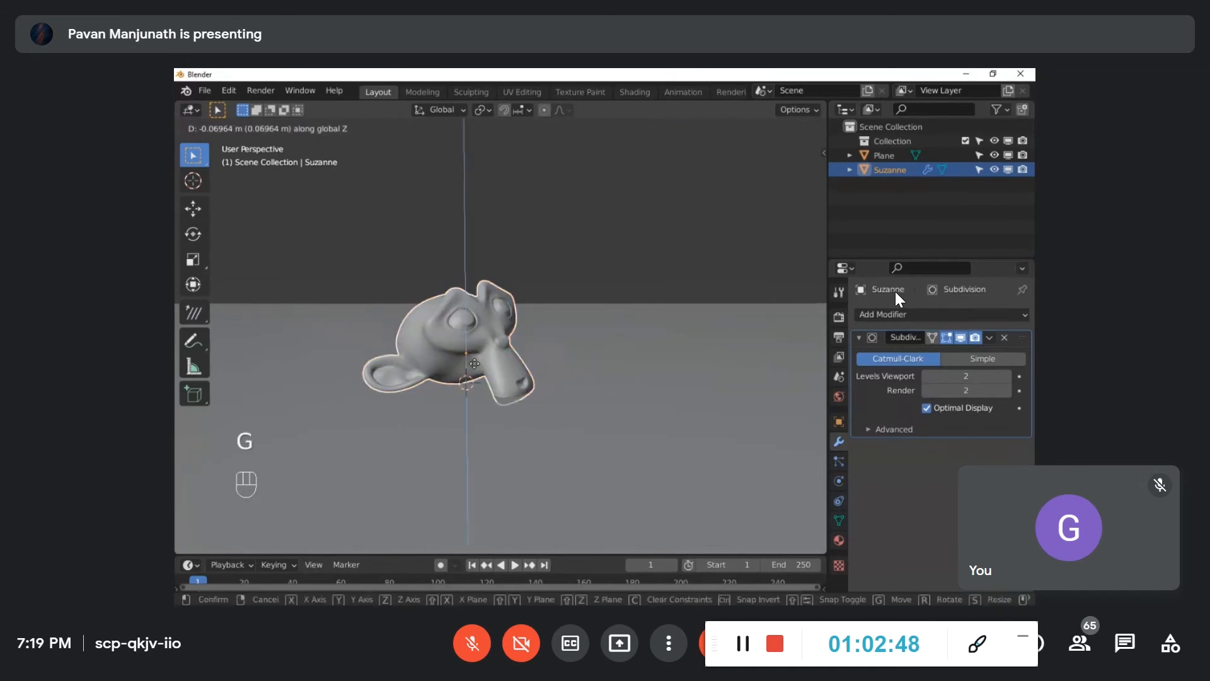
click(482, 363)
Step: Fine-tune the monkey head's trackball rotation by about -4.01° and 0.57°, and raise it about 0.02 m along Z
key(r)
key(r)
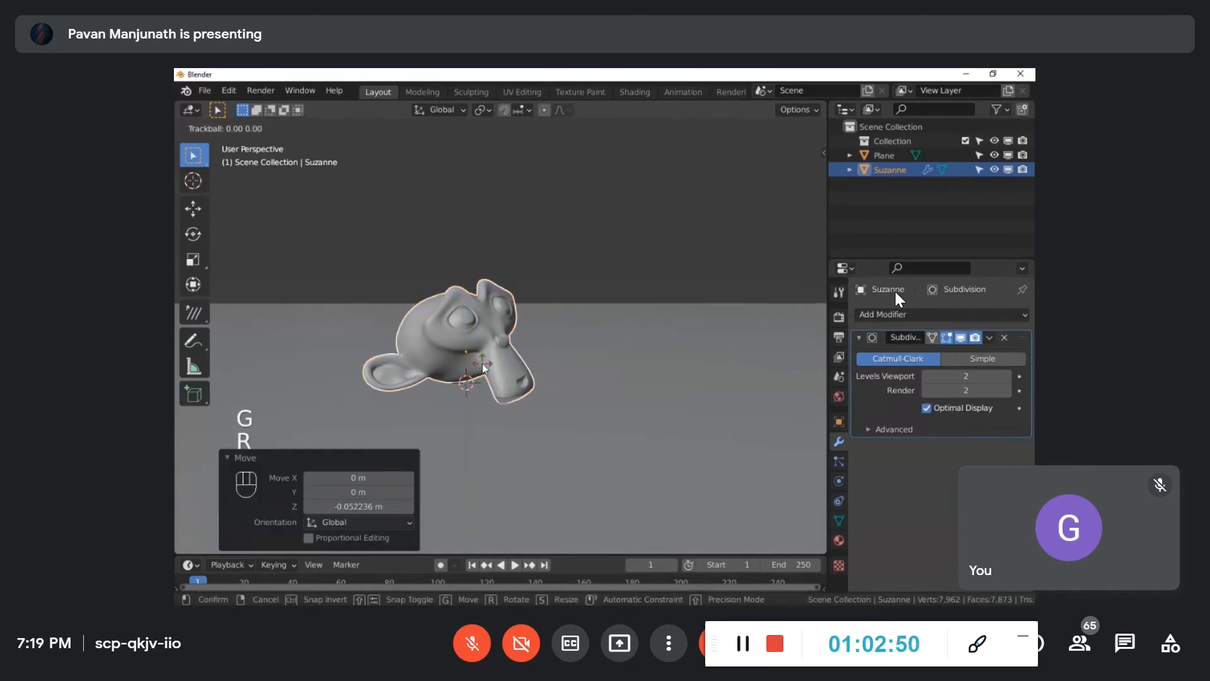
click(486, 363)
middle_drag(552, 404, 570, 380)
scroll(577, 377, up, 1)
key(g)
key(z)
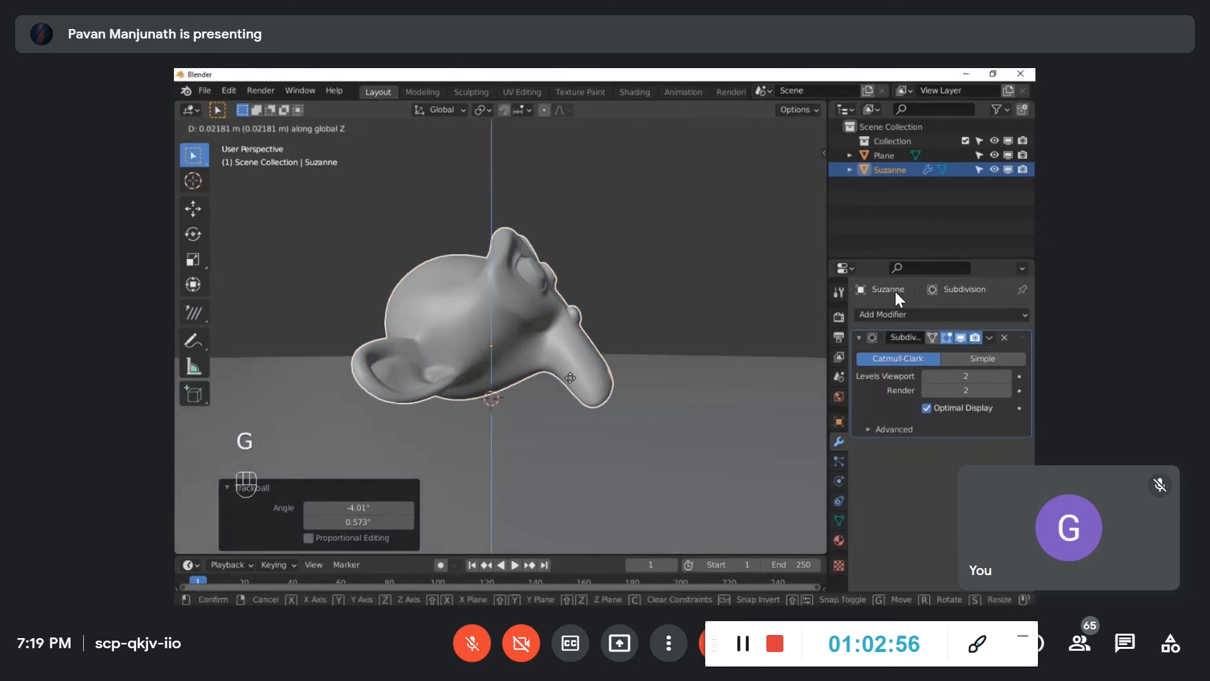
click(571, 377)
click(660, 288)
middle_drag(660, 289, 493, 419)
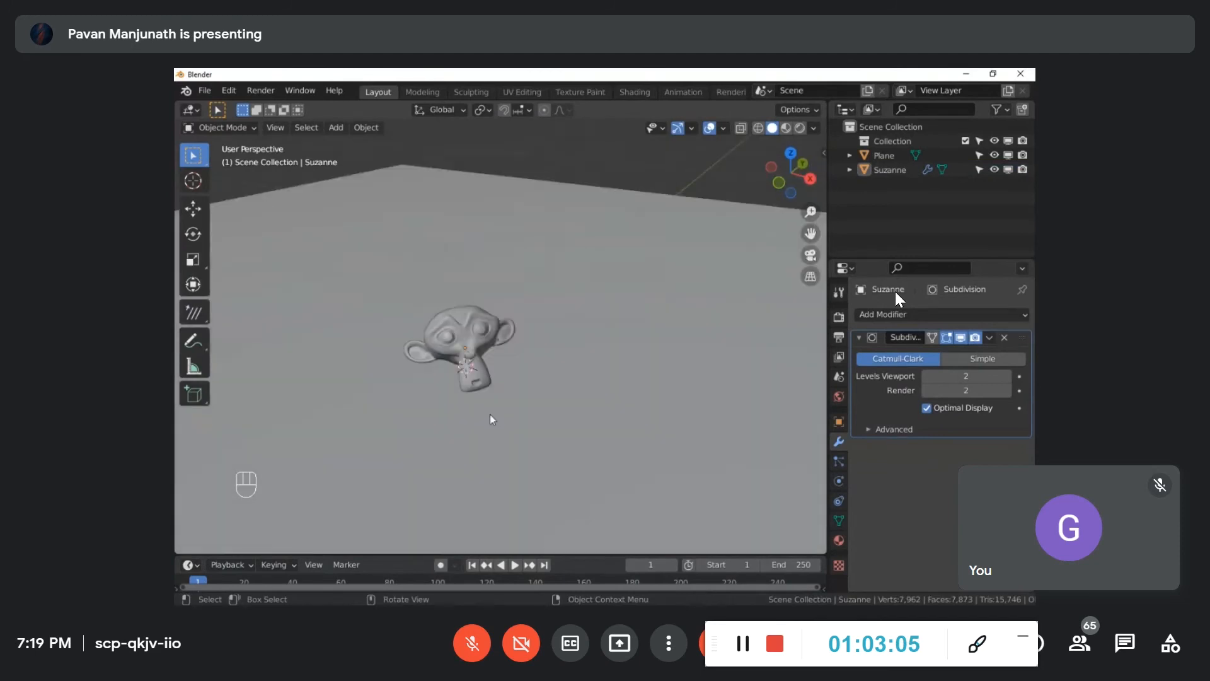
Step: Turn off the Subdivision modifier's viewport display on the monkey head and show the scene's render settings
click(959, 337)
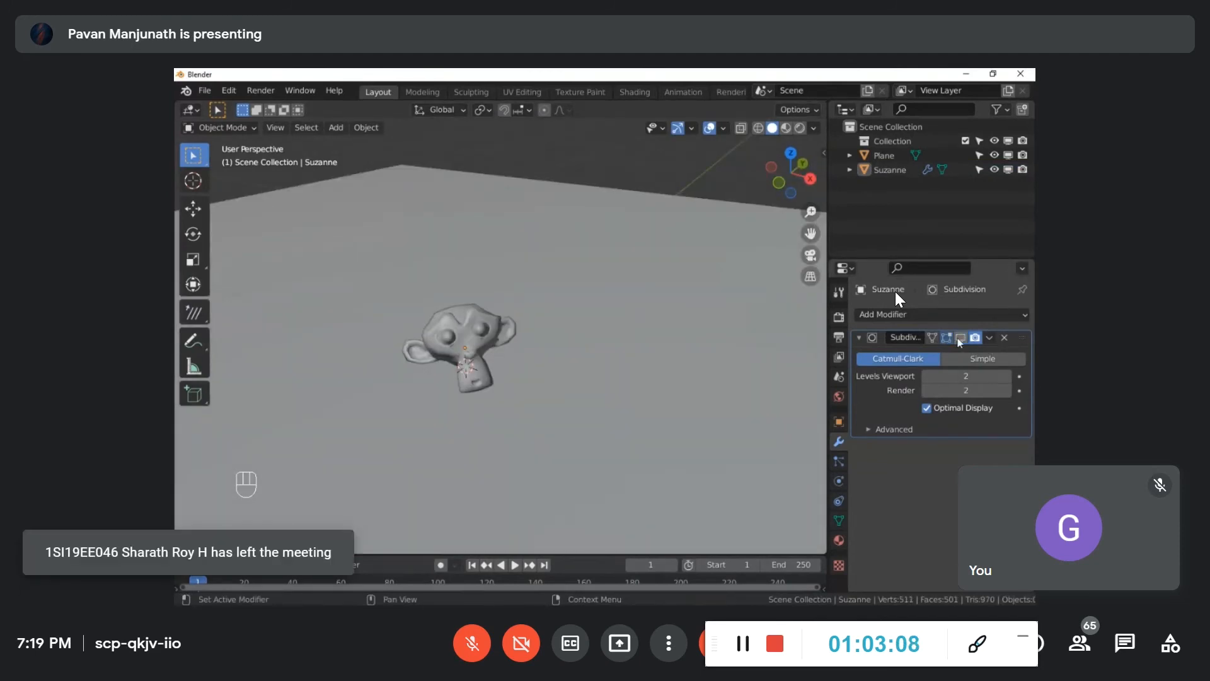
middle_drag(543, 299, 647, 362)
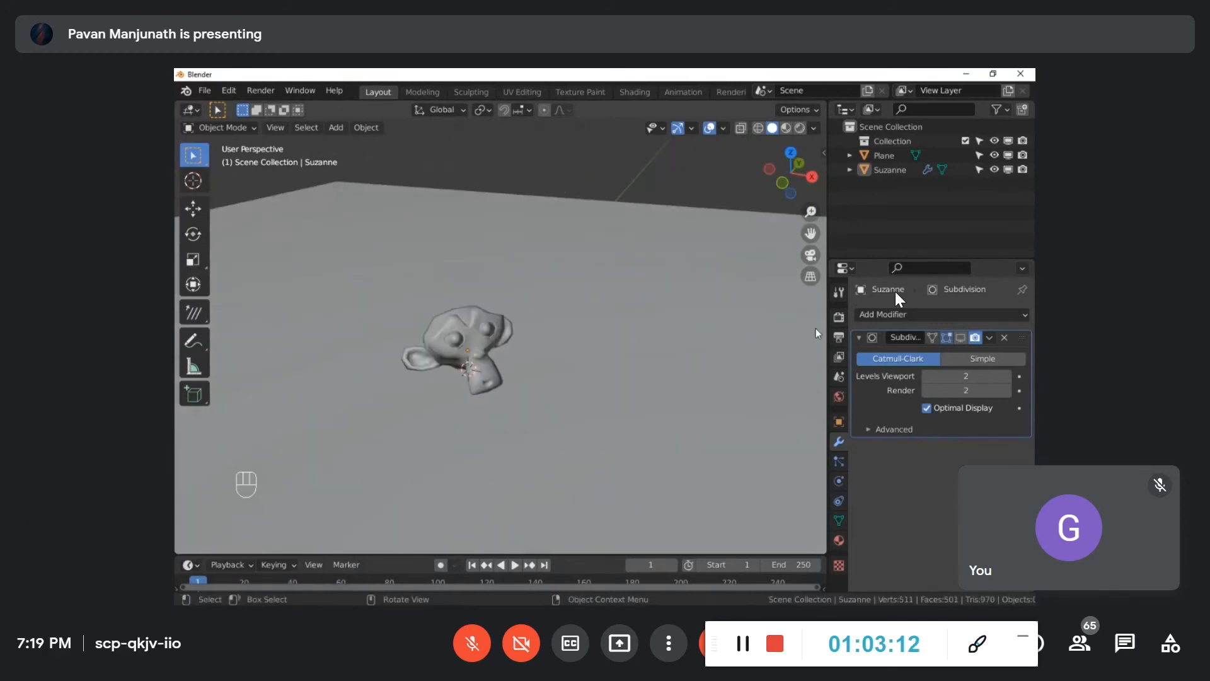
click(839, 317)
click(547, 230)
middle_drag(543, 234, 500, 242)
scroll(501, 242, down, 2)
scroll(646, 196, up, 2)
click(646, 196)
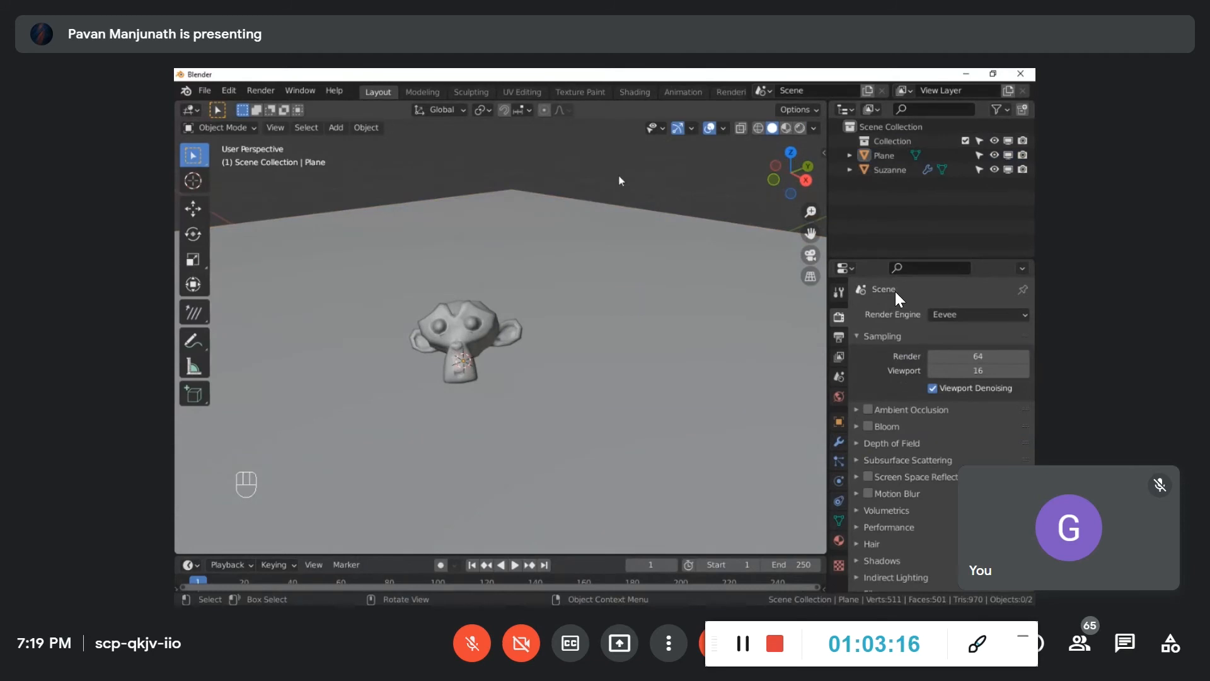
scroll(637, 271, down, 9)
middle_drag(639, 277, 614, 253)
scroll(614, 253, up, 7)
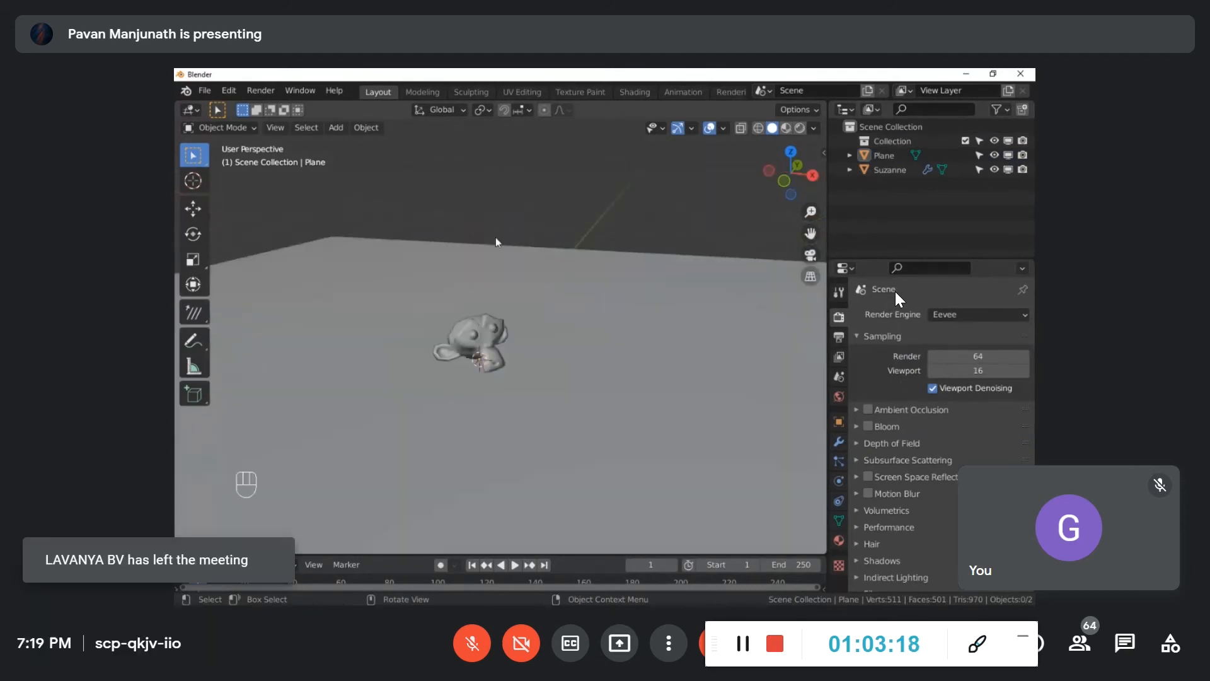
Step: Add a point light at the origin
click(334, 127)
click(329, 126)
click(329, 126)
mouse_move(384, 320)
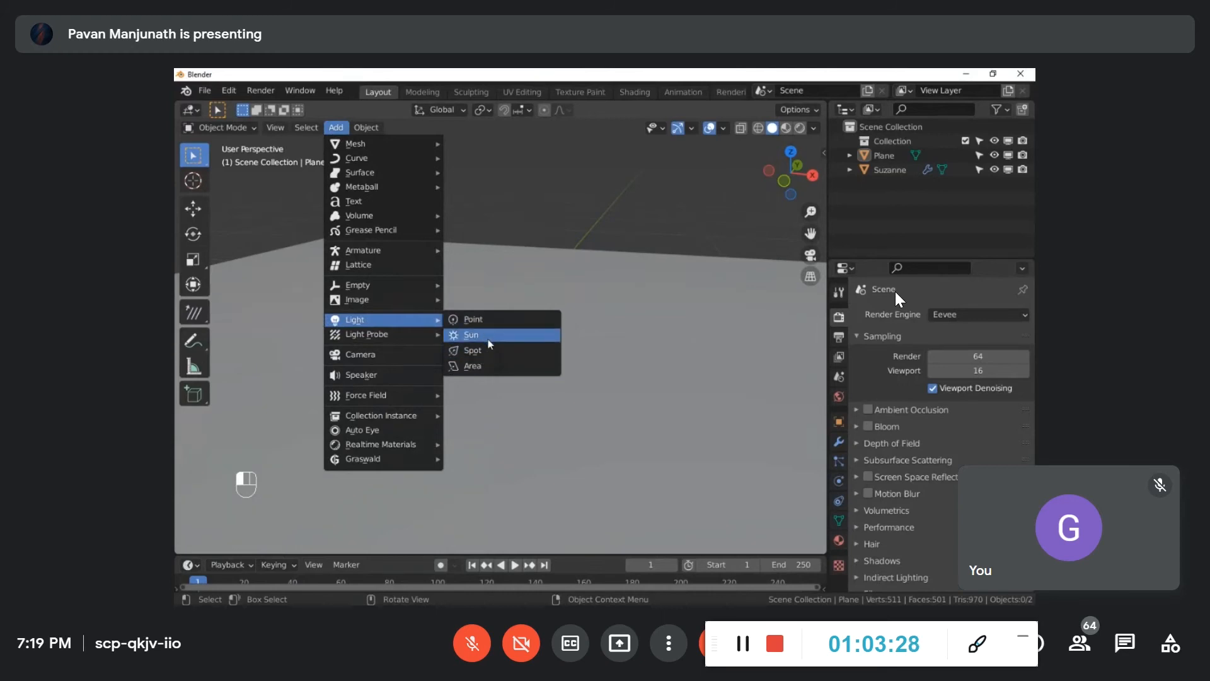
click(491, 327)
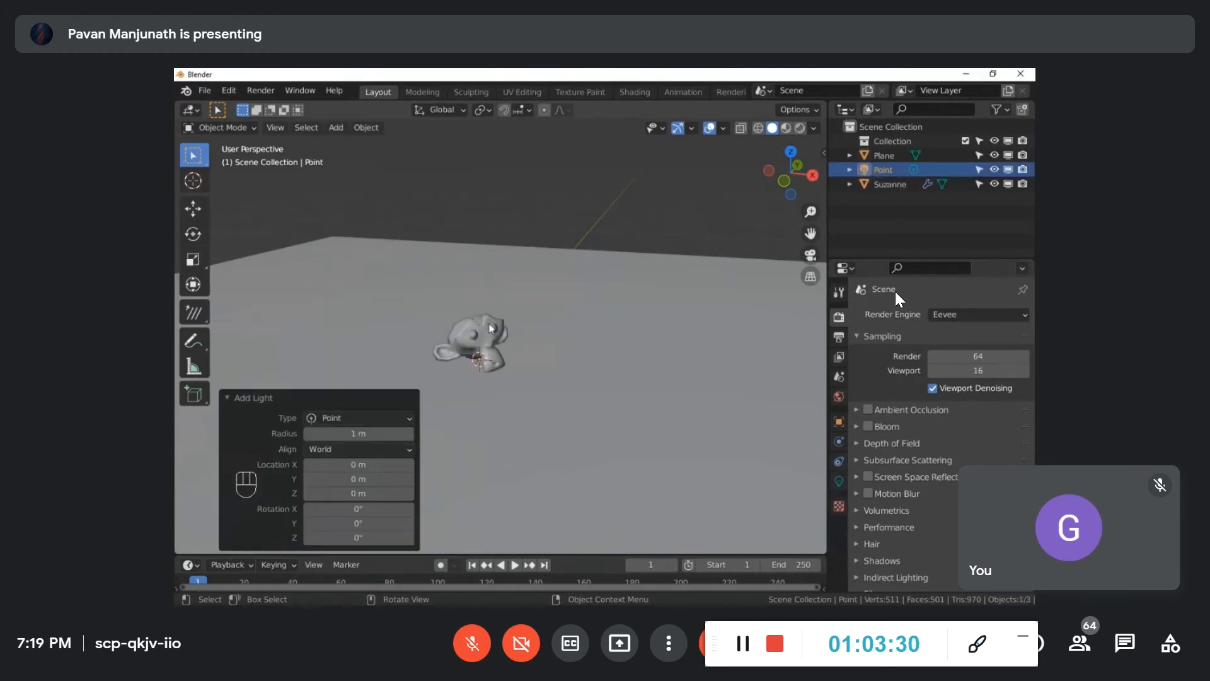
Step: Raise the point light about 4.46 m along Z above the monkey head
middle_drag(493, 346, 479, 327)
key(g)
key(z)
click(470, 214)
middle_drag(471, 228, 507, 312)
scroll(472, 254, up, 3)
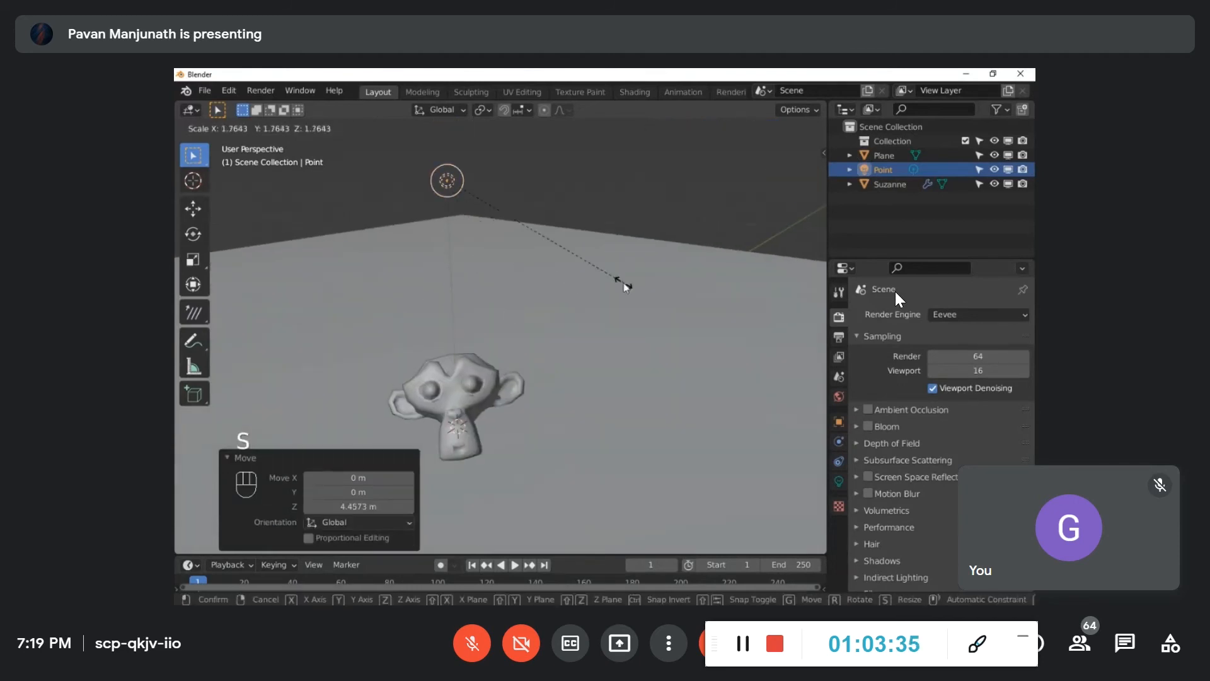
right_click(502, 261)
Step: Move the point light freely by about 1.05 m in X, 0.72 m in Y and -0.32 m in Z, and deselect it
key(g)
click(584, 301)
middle_drag(582, 301, 620, 288)
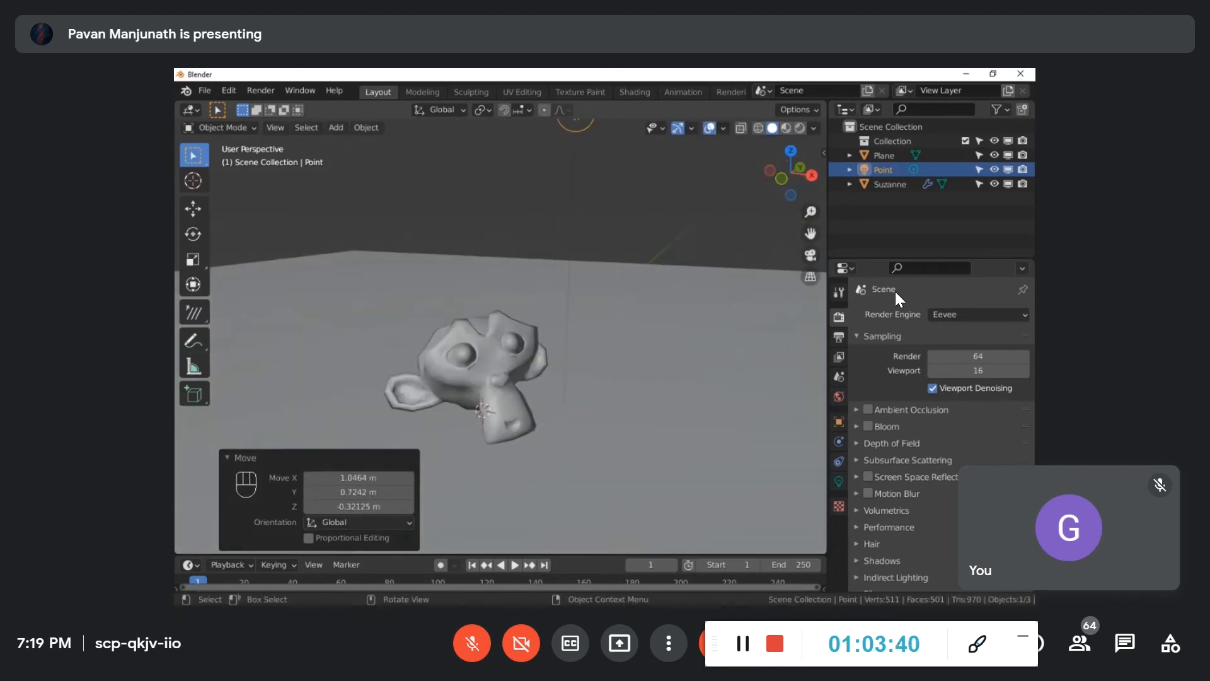
click(762, 177)
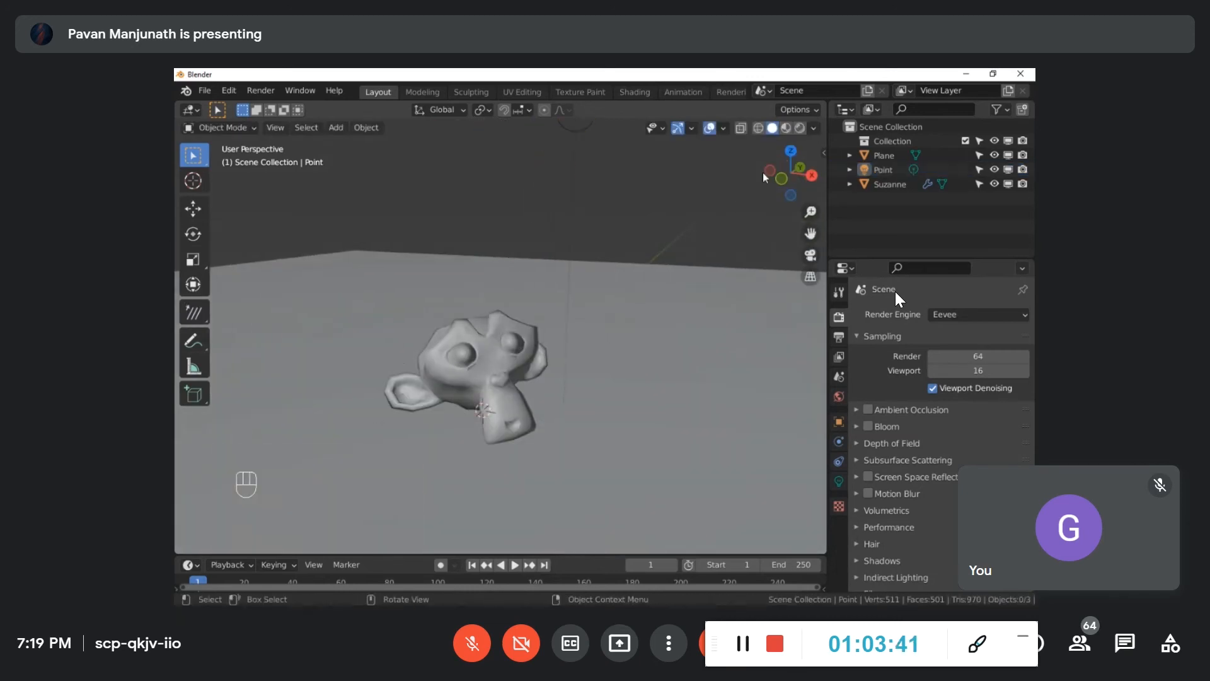
Step: Switch the viewport to Material Preview shading and examine the monkey head and ground plane from several angles
click(786, 128)
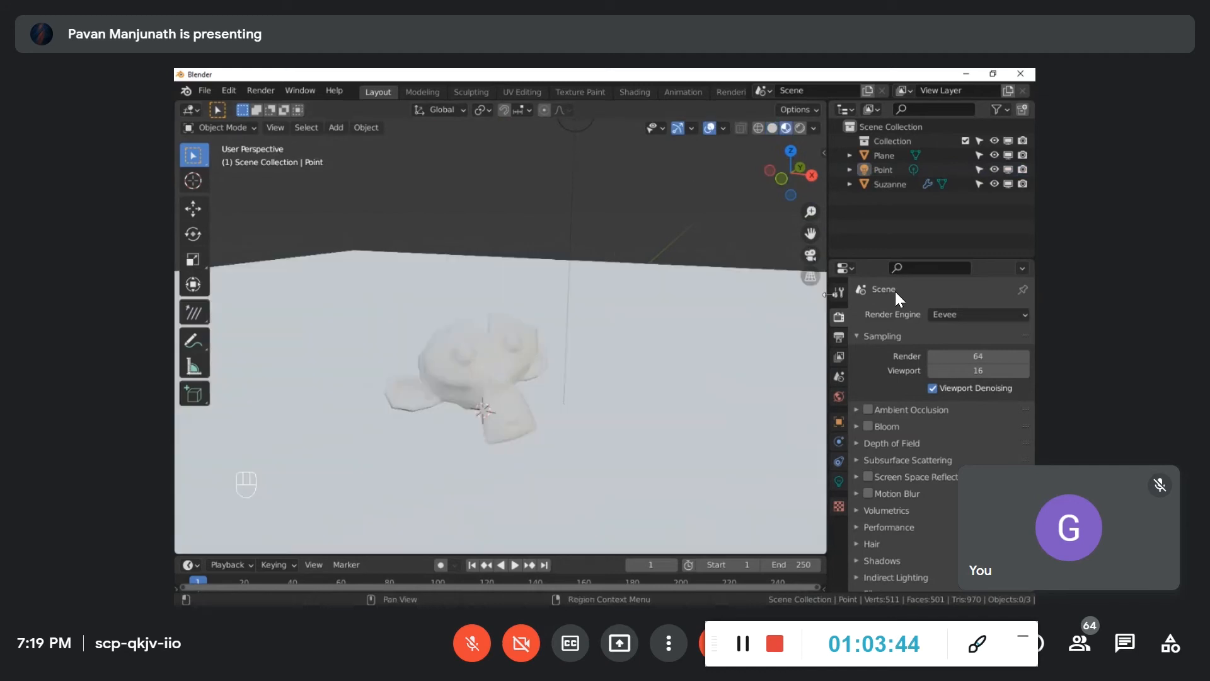
scroll(672, 303, down, 4)
scroll(673, 303, up, 3)
middle_drag(673, 302, 653, 302)
scroll(685, 210, up, 2)
shift+middle_drag(685, 210, 635, 227)
scroll(384, 245, down, 3)
scroll(386, 249, up, 2)
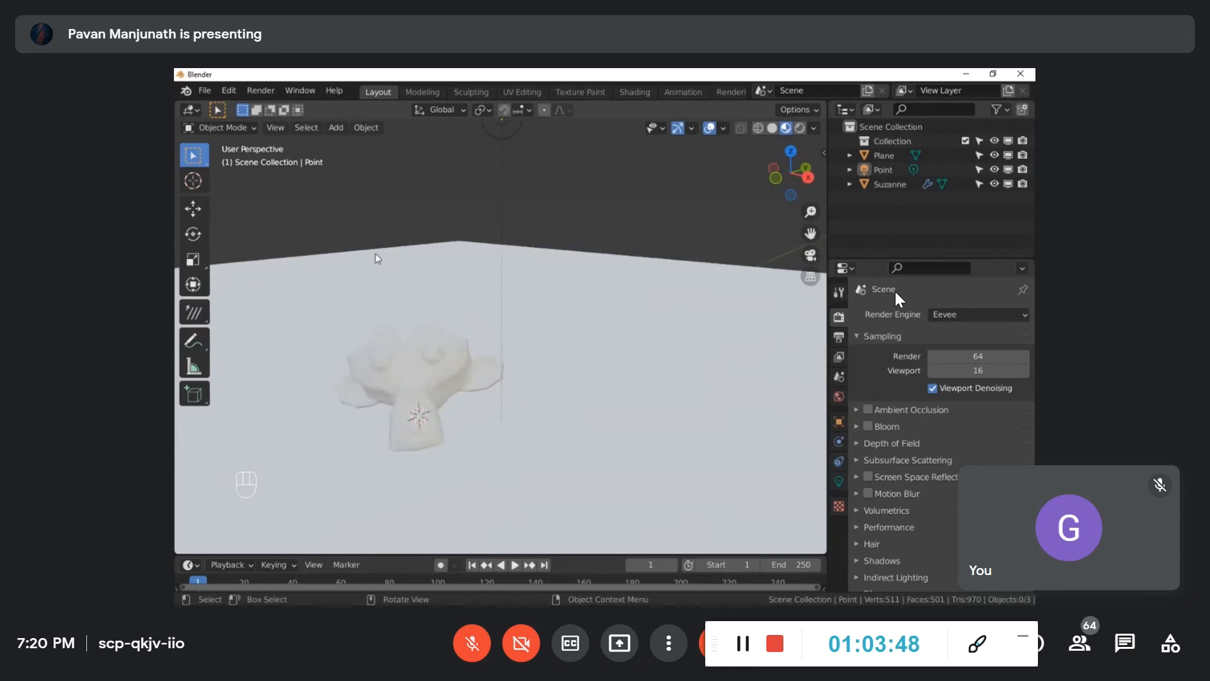
click(410, 397)
click(611, 223)
mouse_move(592, 251)
middle_down()
mouse_move(564, 262)
mouse_move(589, 256)
mouse_move(592, 272)
middle_up()
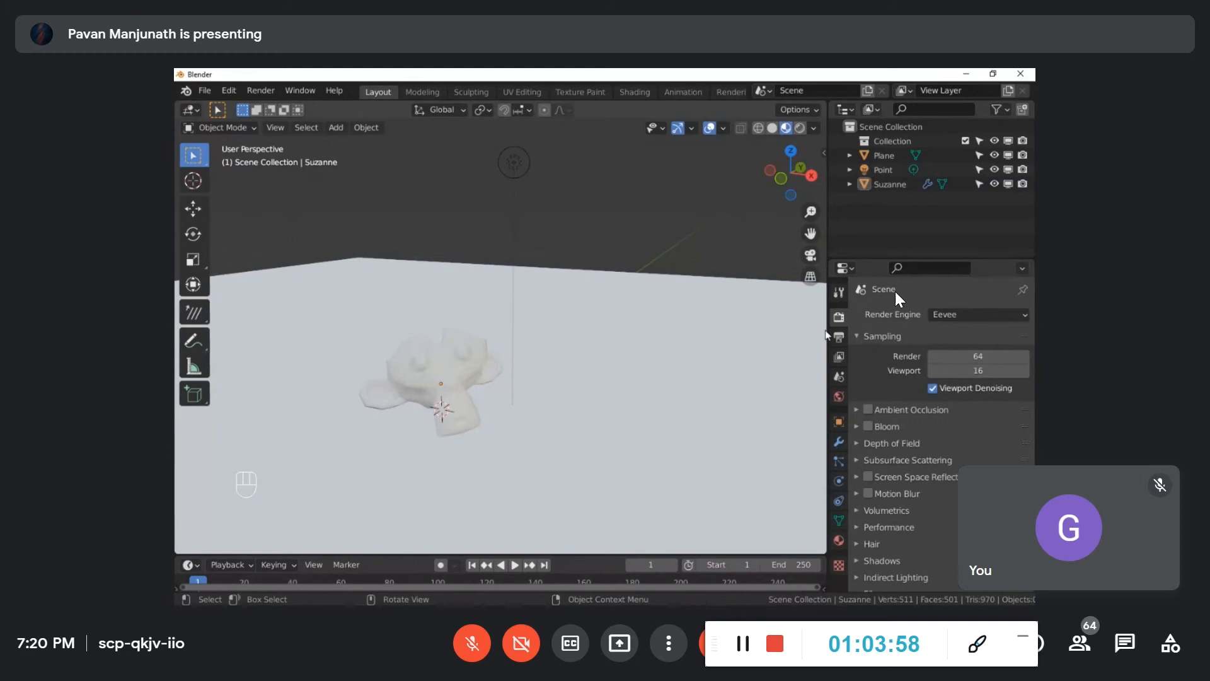
Step: Widen the properties editor and choose Eevee as the render engine
drag(825, 331, 708, 330)
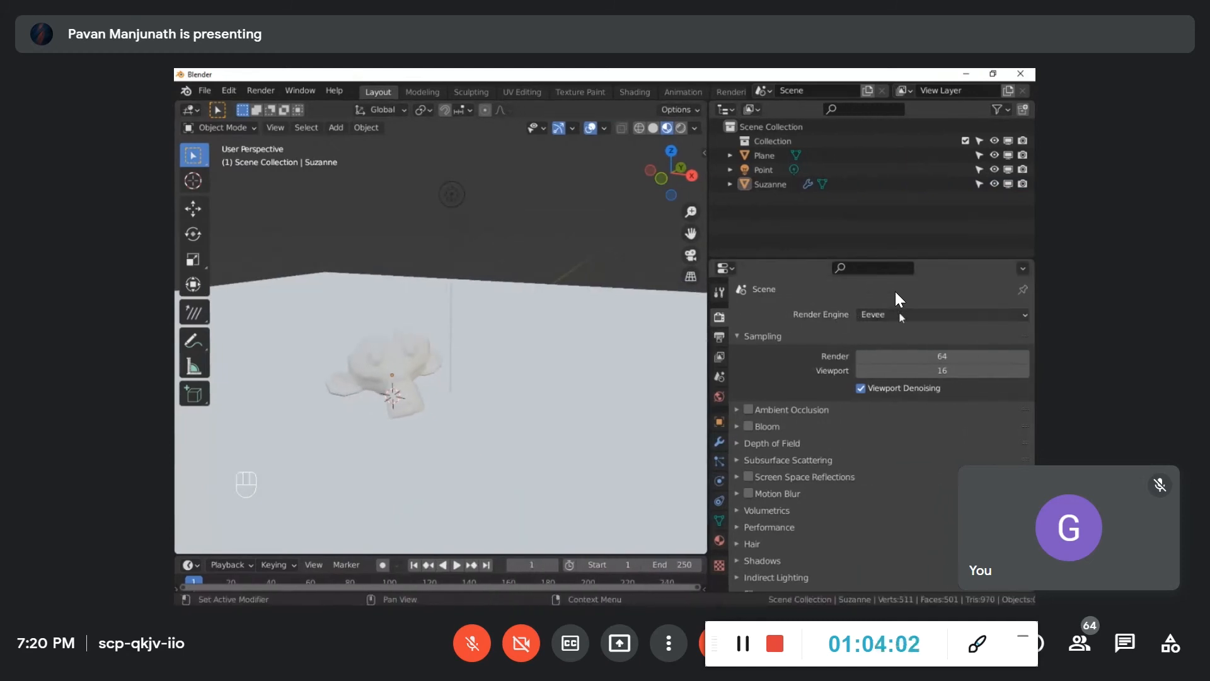
click(901, 315)
click(867, 315)
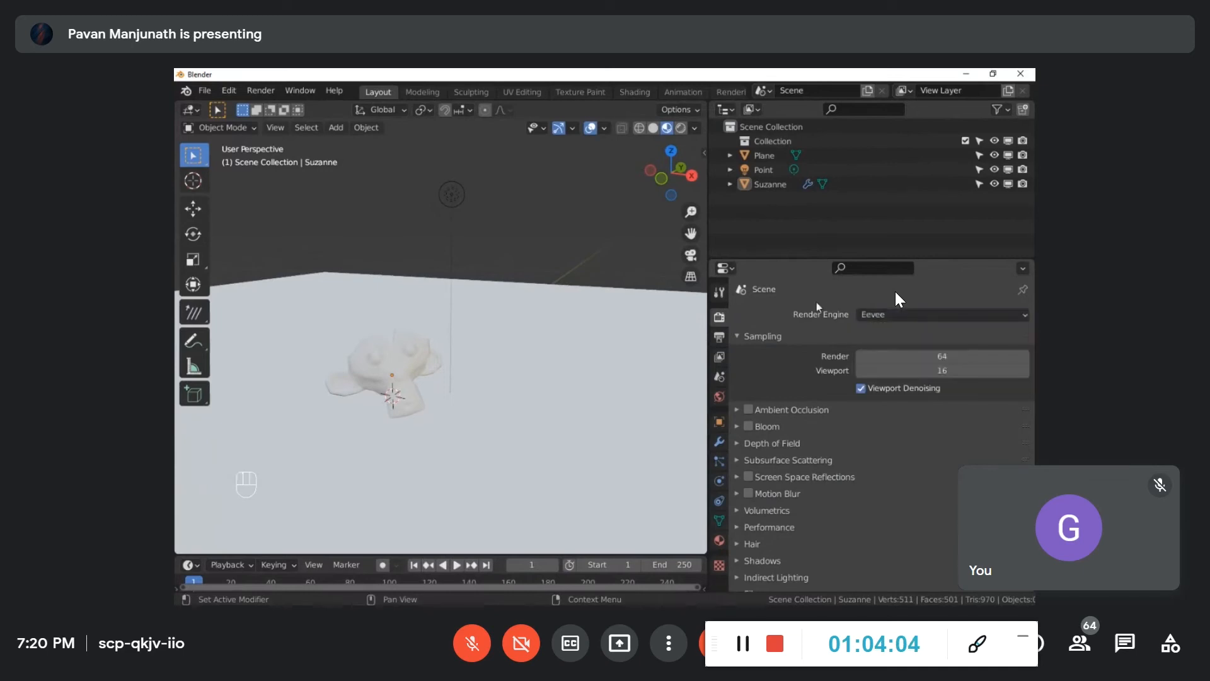
click(873, 315)
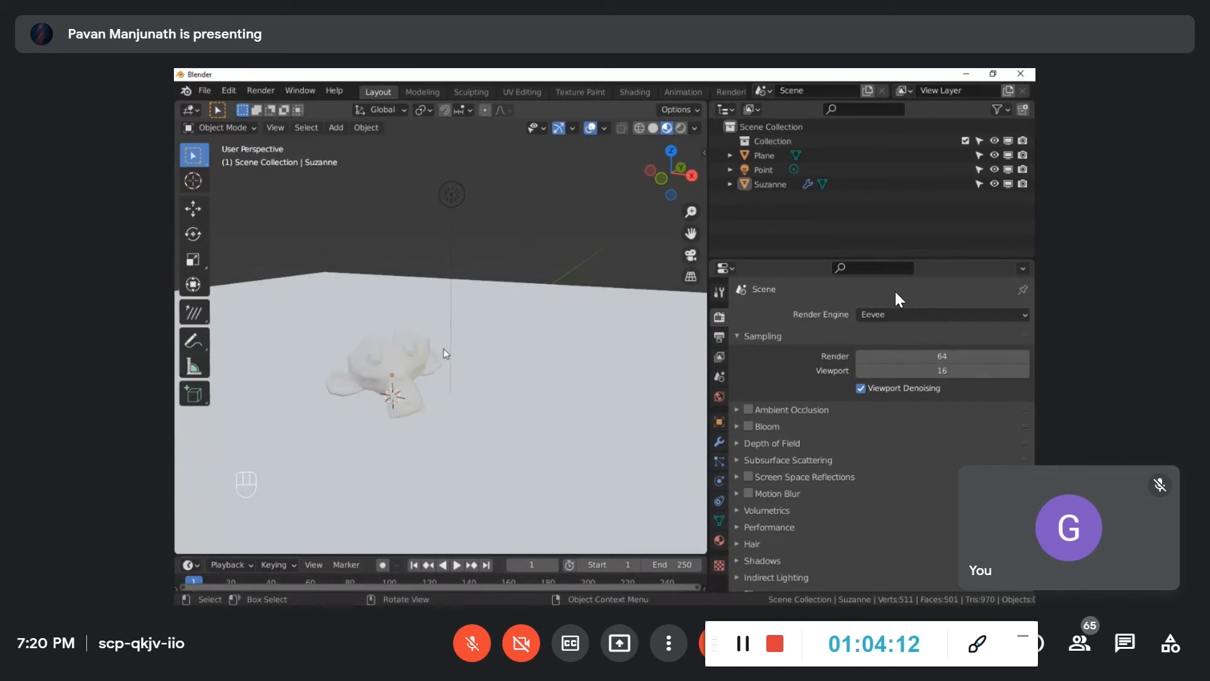
click(867, 315)
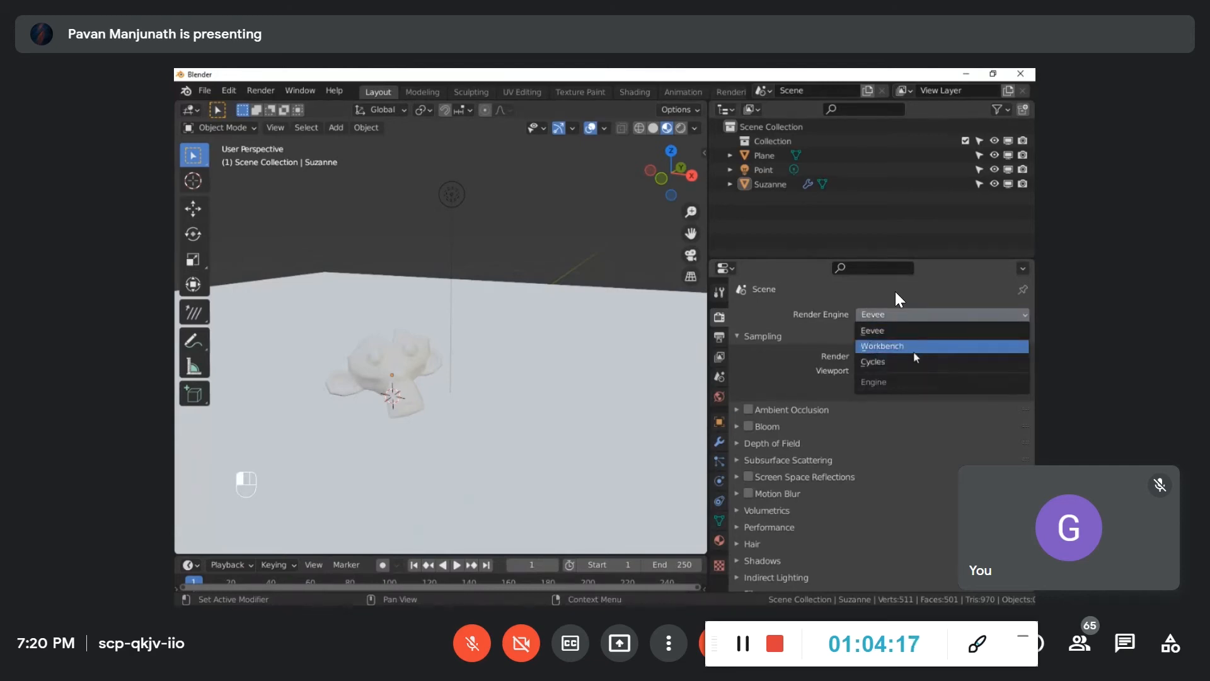
click(881, 333)
Step: Select the monkey head and look through the output, view layer, scene, world and object properties
mouse_move(513, 315)
middle_down()
mouse_move(483, 350)
mouse_move(472, 334)
mouse_move(528, 304)
middle_up()
click(399, 347)
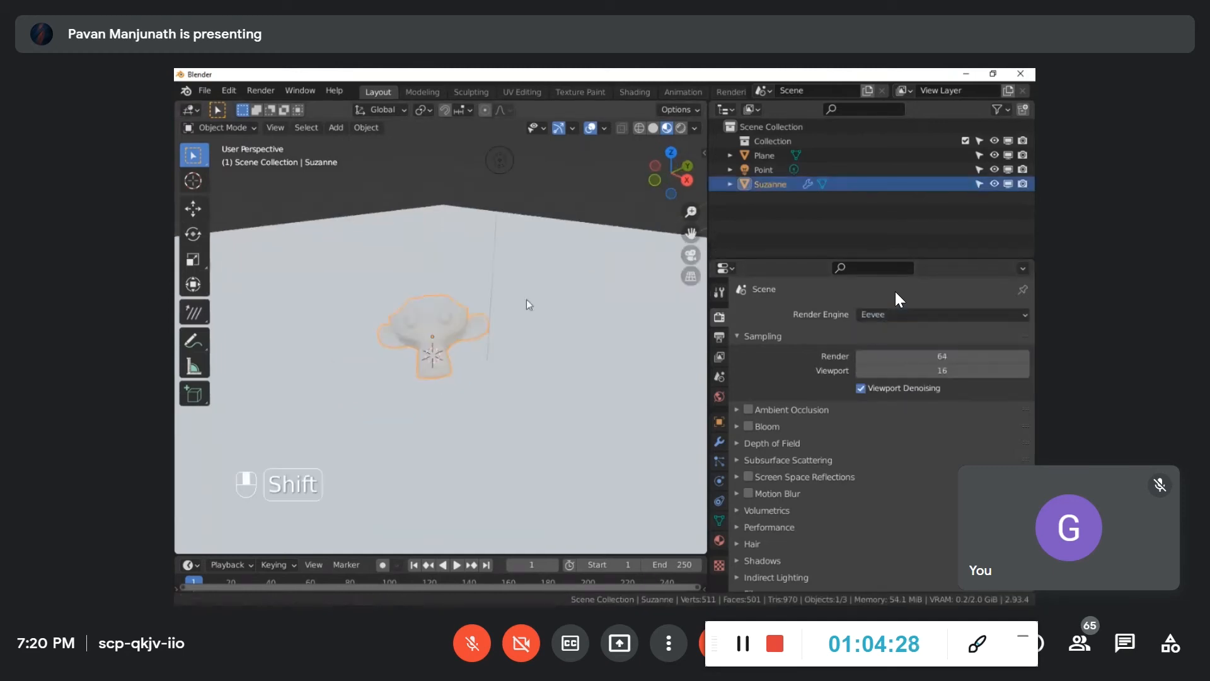
middle_drag(529, 213, 539, 209)
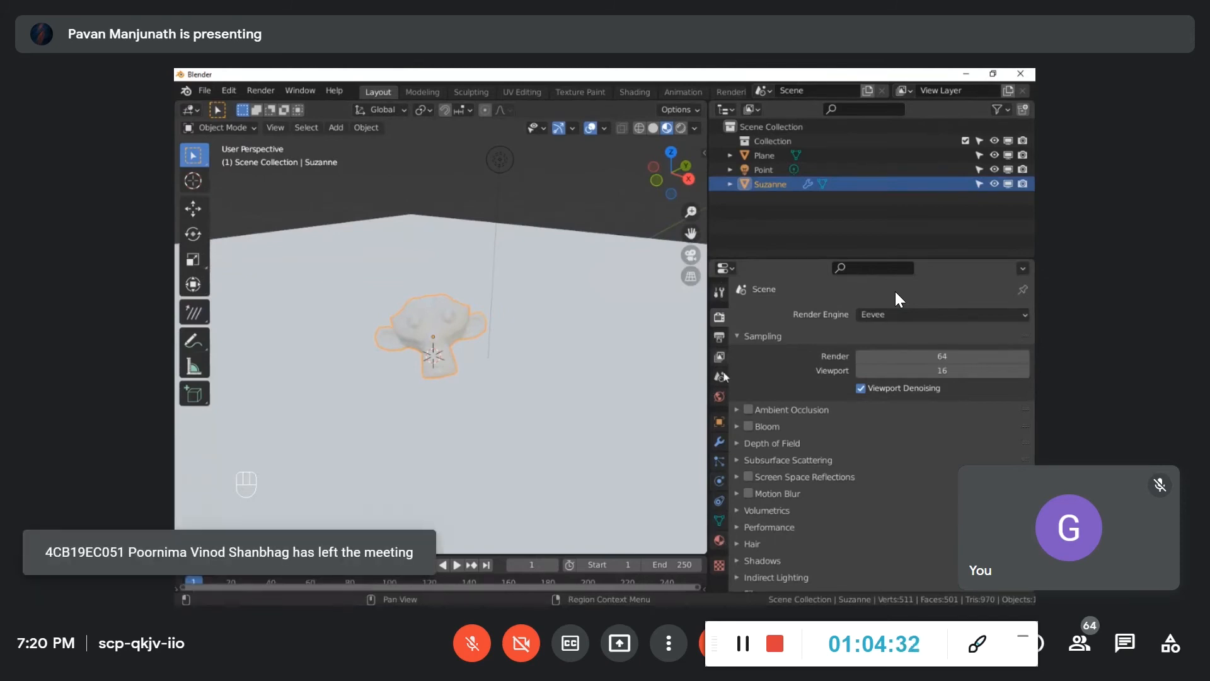
click(719, 338)
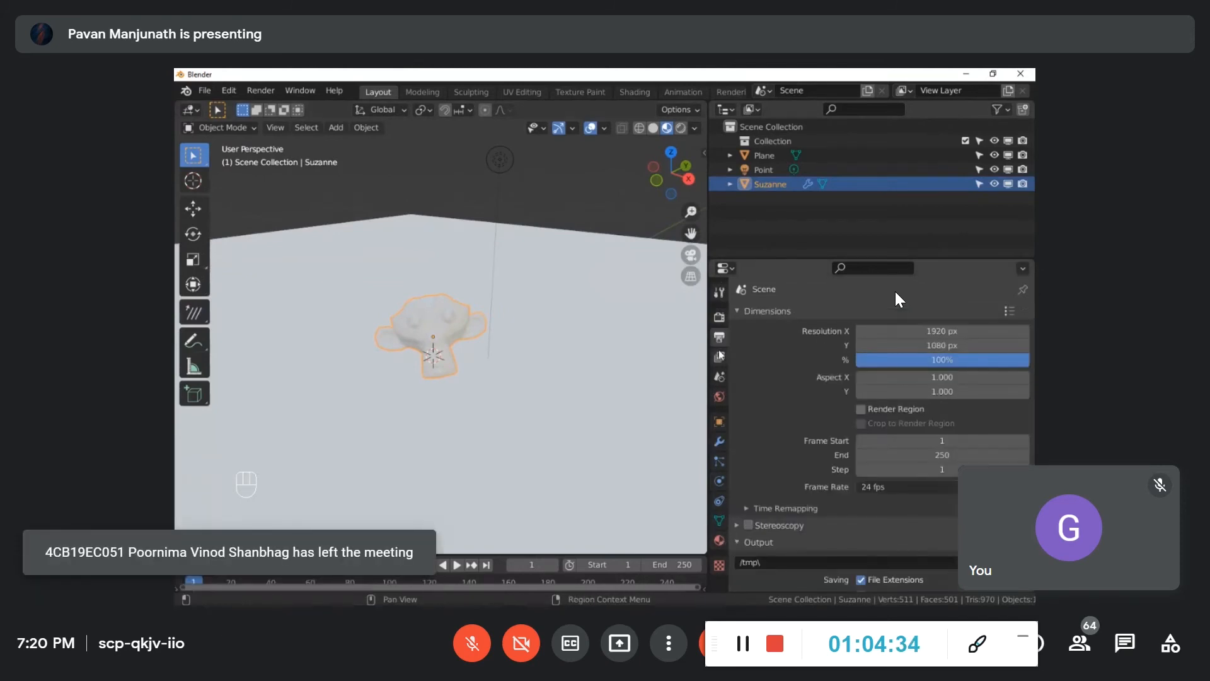
scroll(779, 395, down, 5)
click(719, 356)
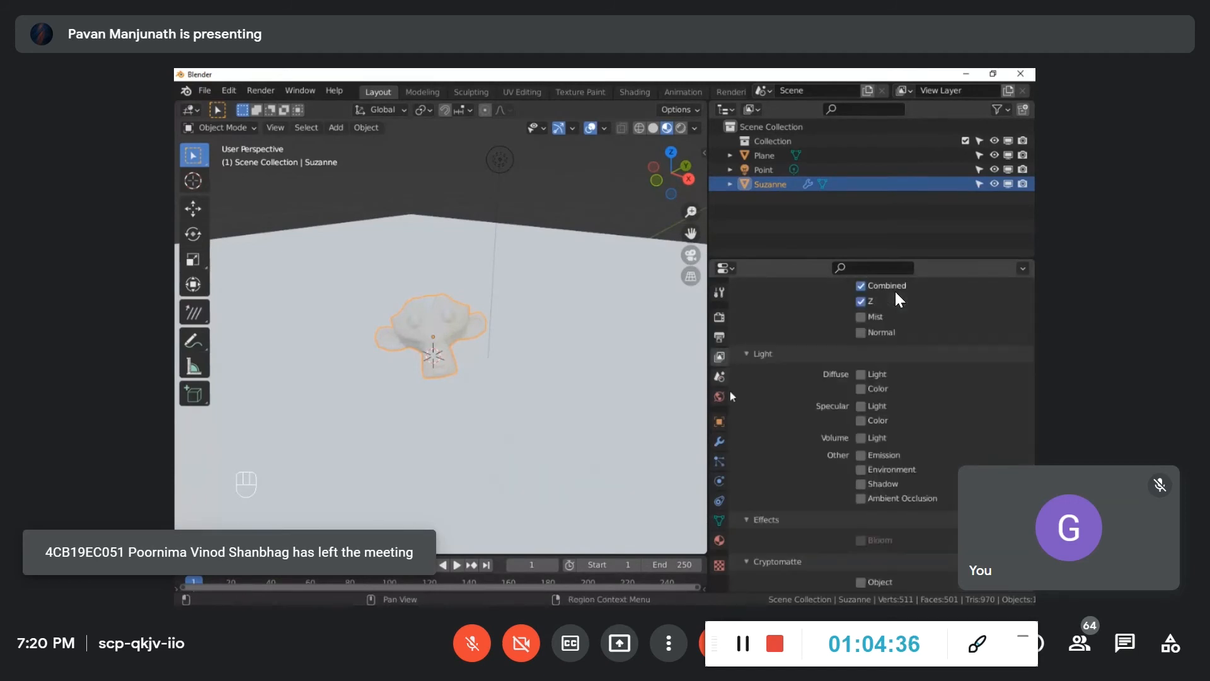
click(719, 377)
click(718, 397)
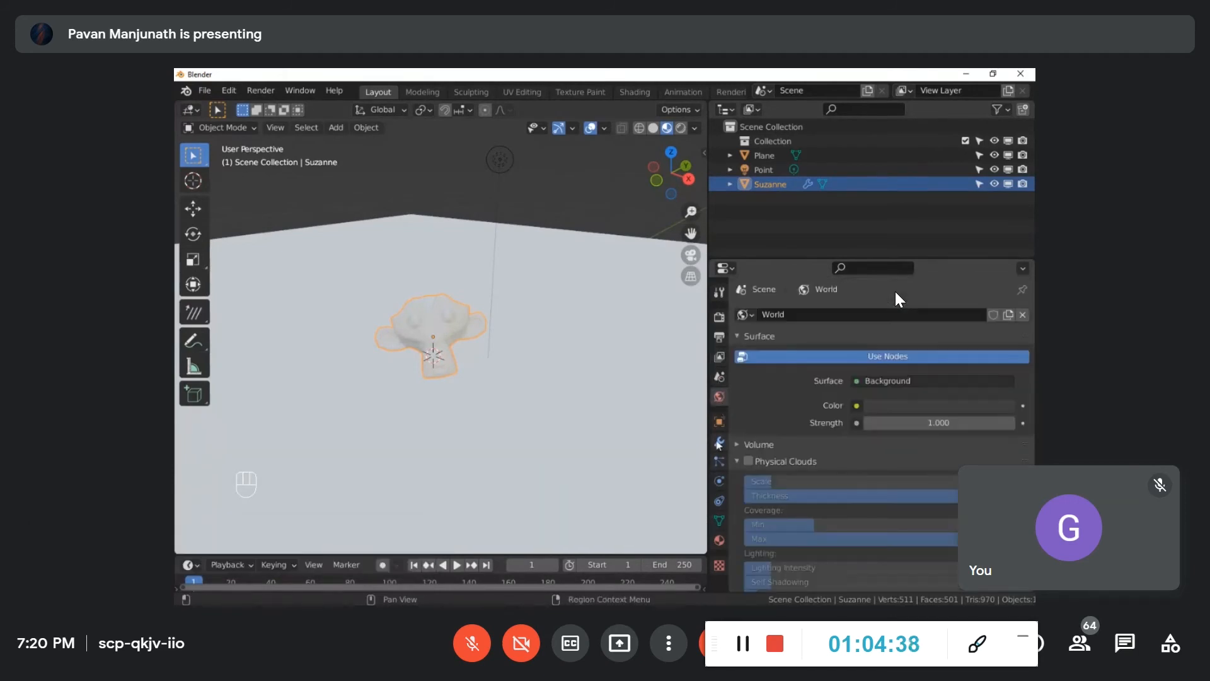
click(719, 421)
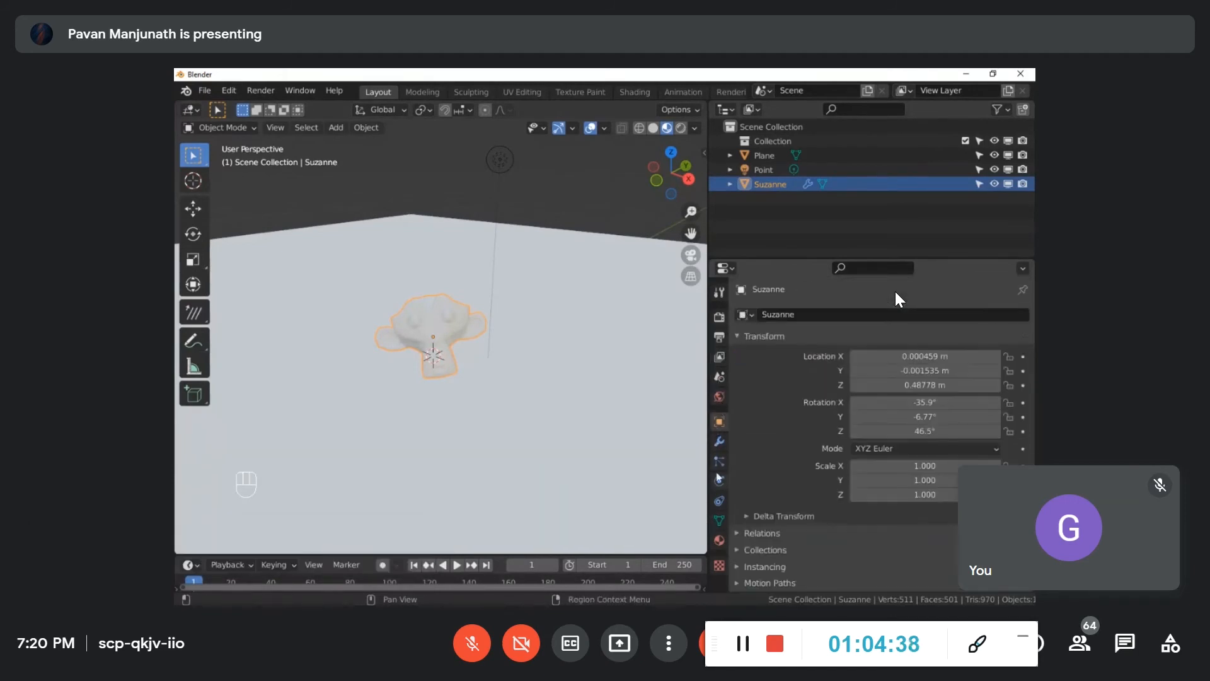
Step: Add a new material to the monkey head
click(719, 541)
scroll(434, 312, up, 3)
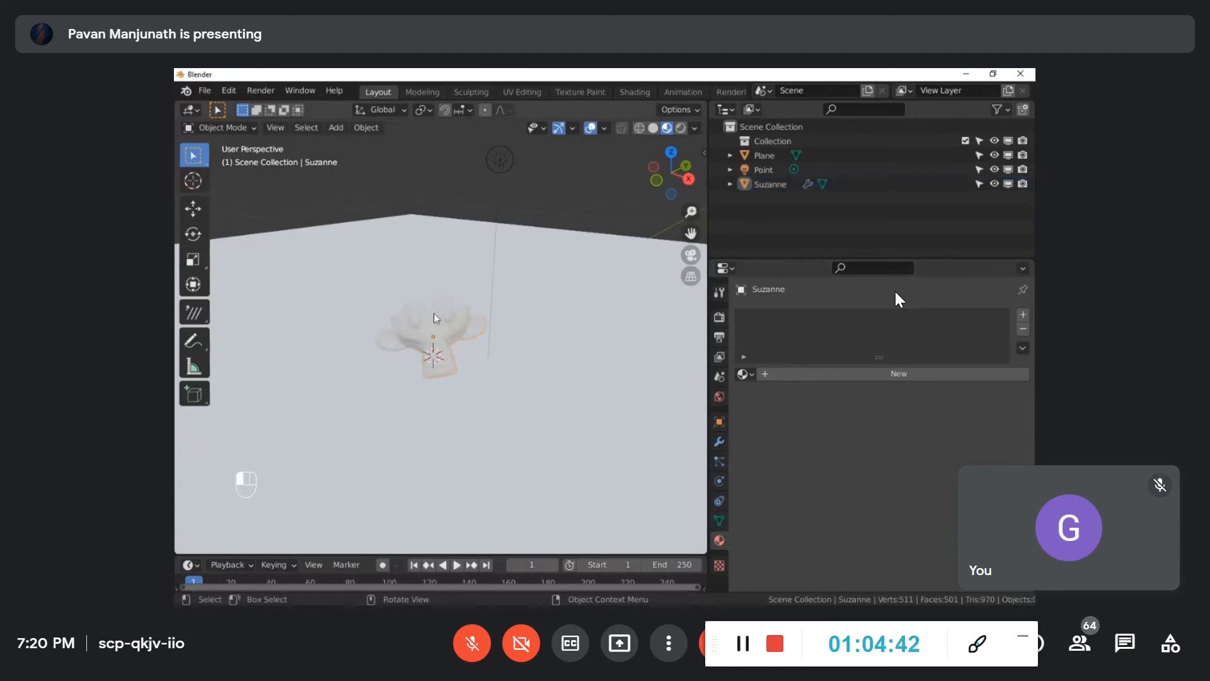
click(719, 521)
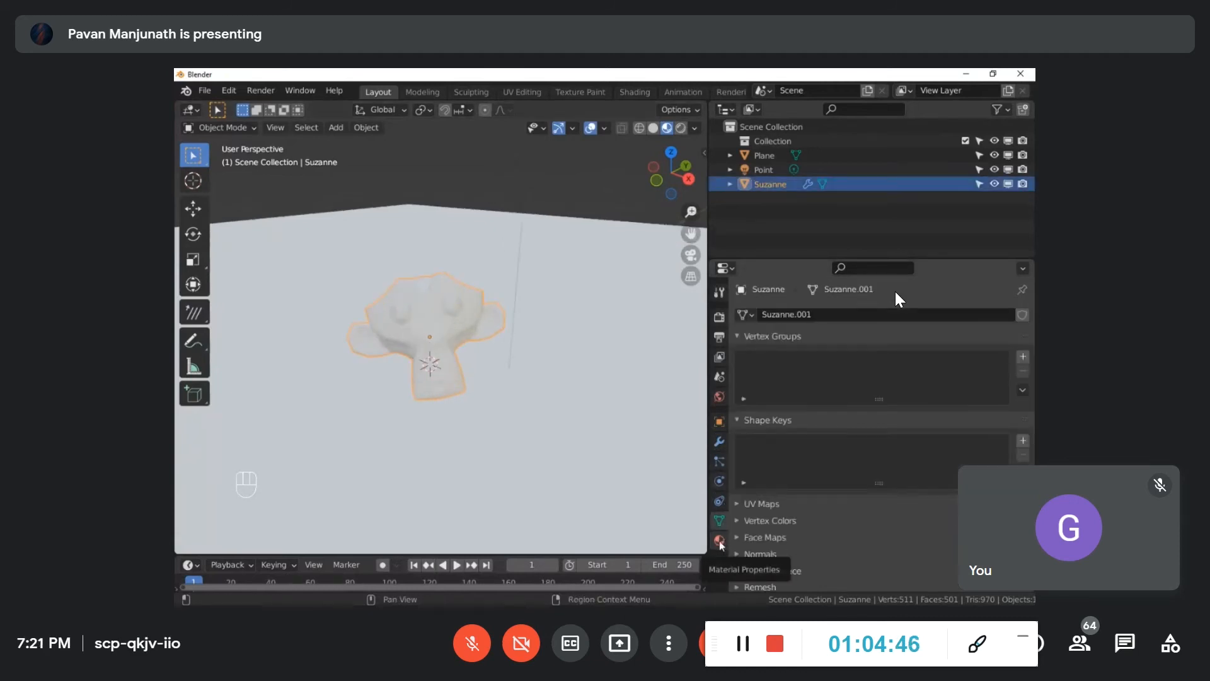
click(719, 540)
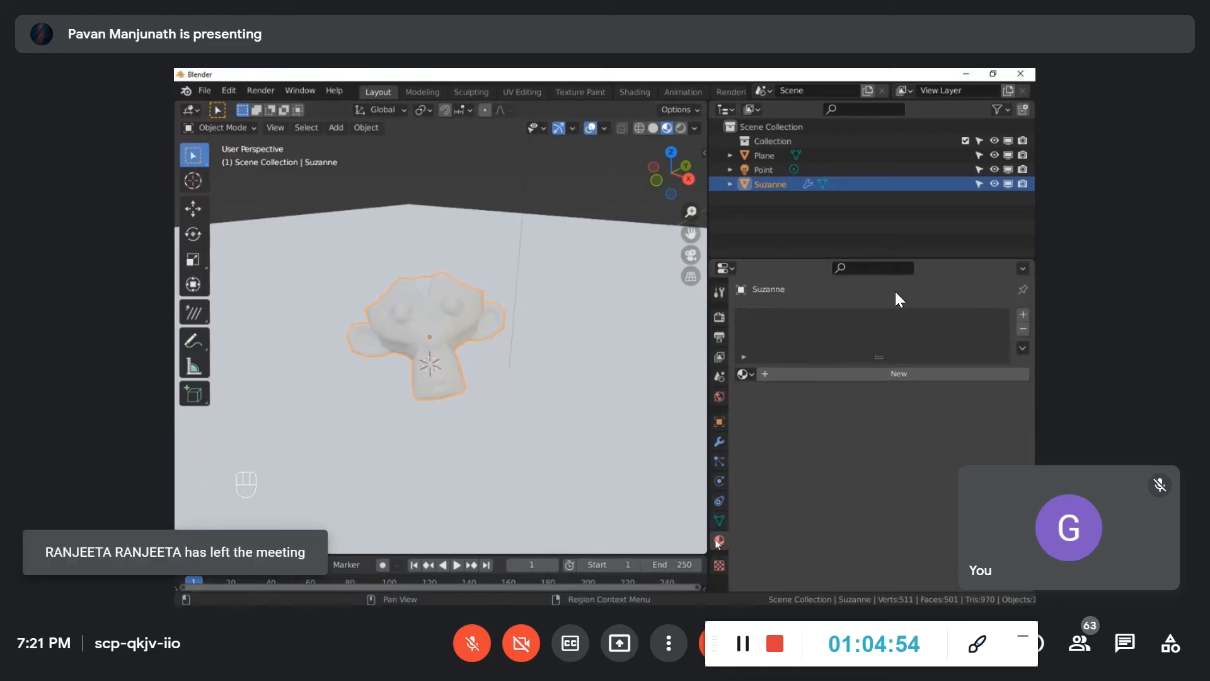
click(788, 372)
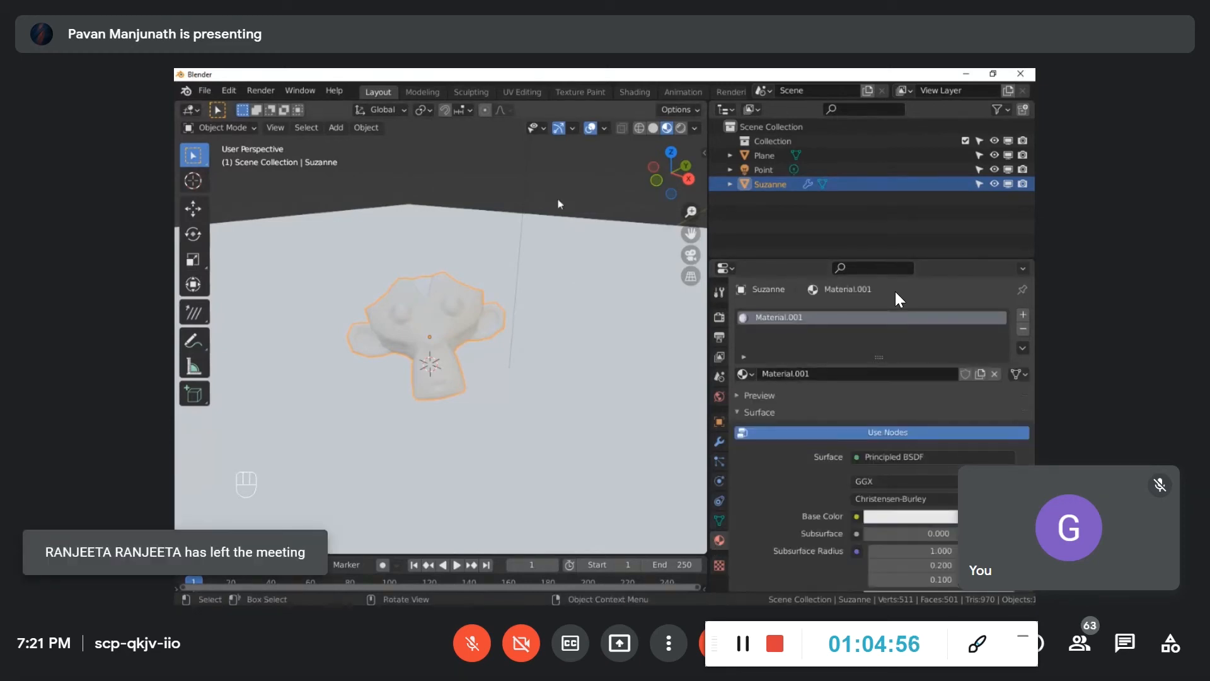
Step: Set the base color of the monkey head's material to a warm grey with H 0.050, S 0.075 and V 0.235
click(525, 317)
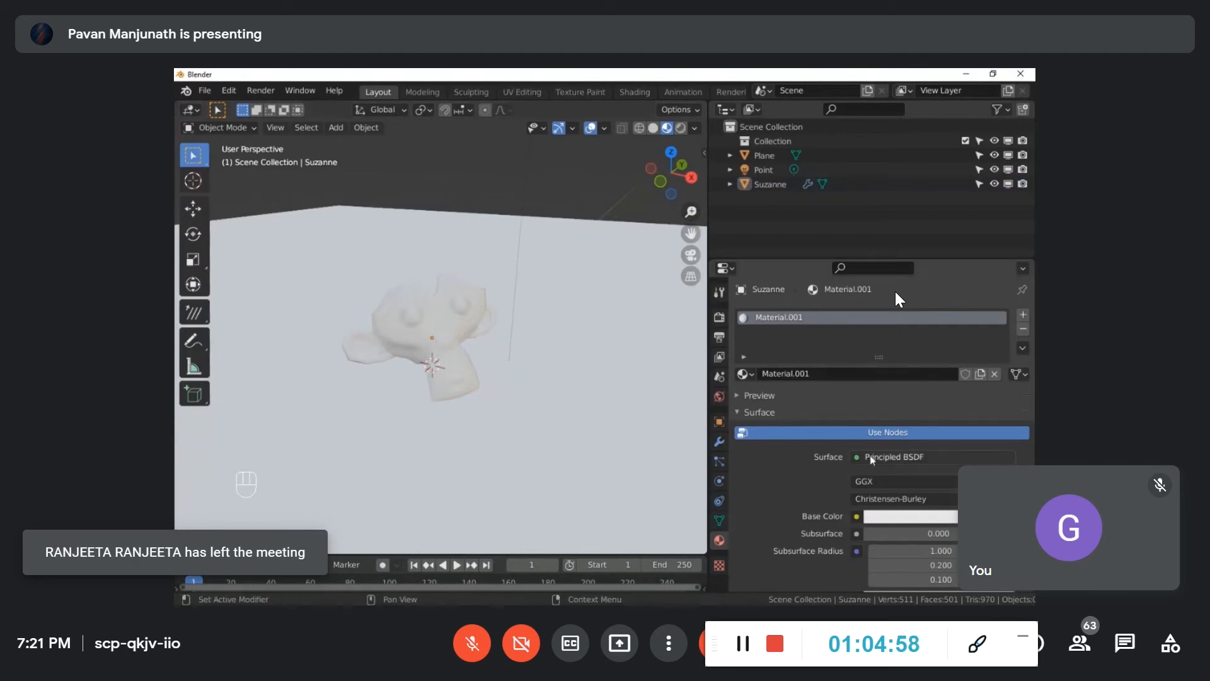
scroll(877, 468, down, 3)
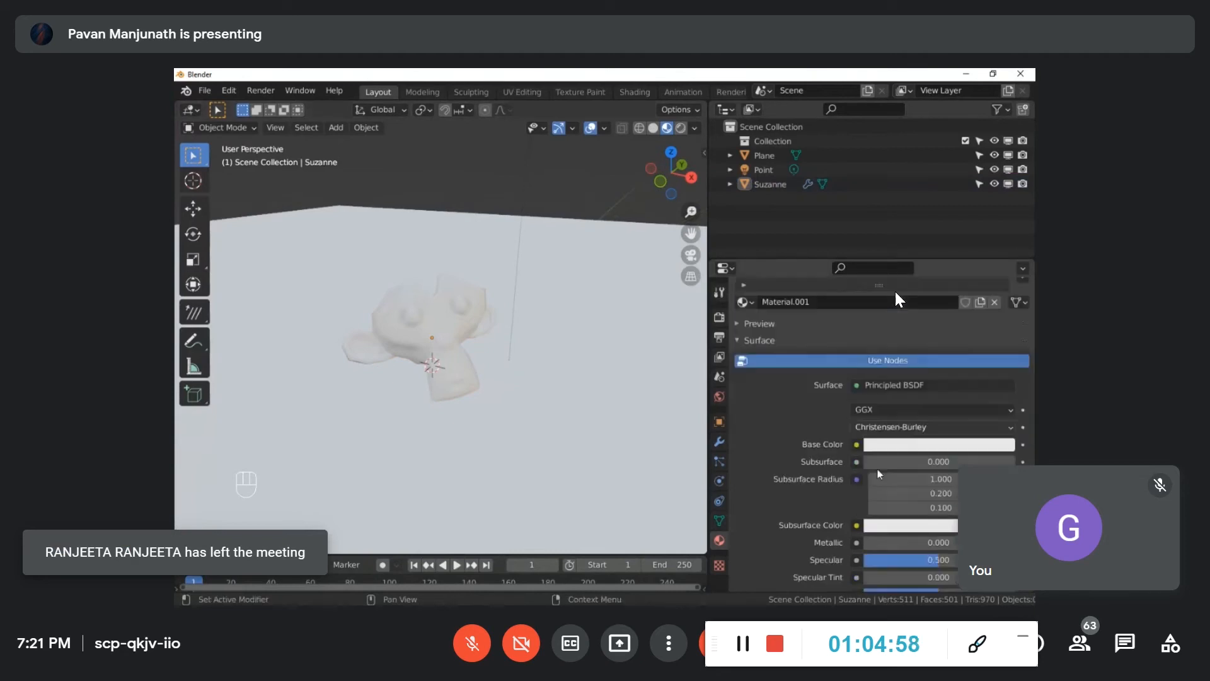
click(433, 295)
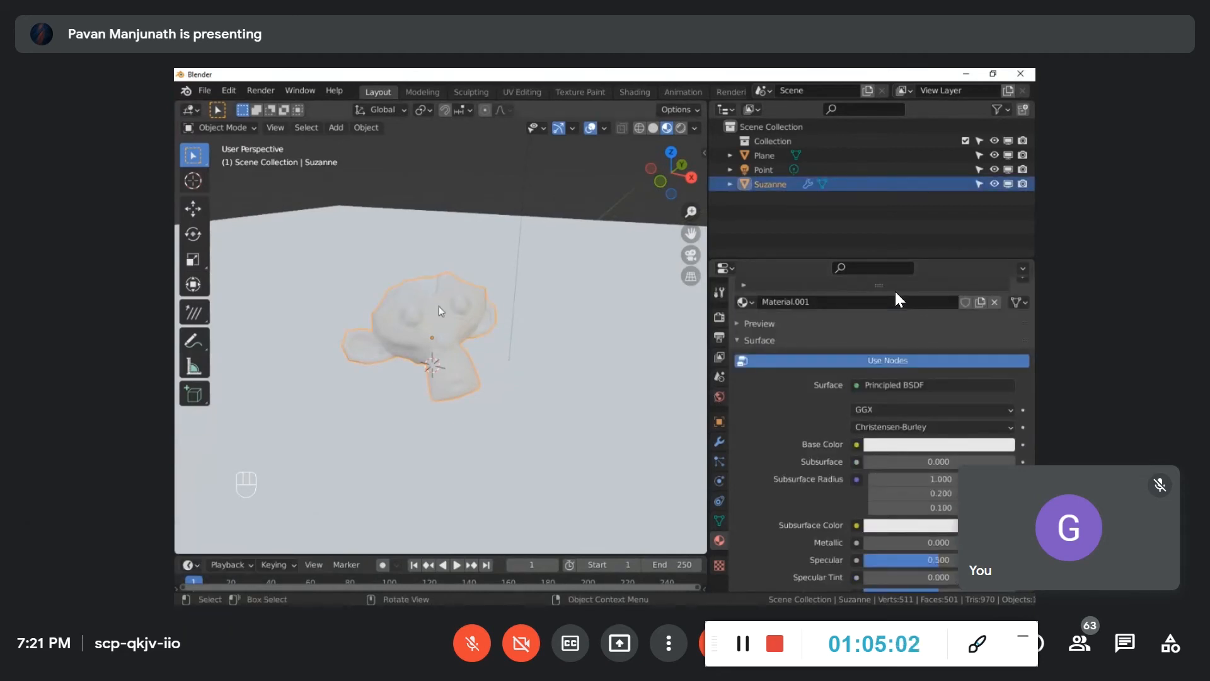
click(912, 446)
mouse_move(932, 315)
mouse_down()
mouse_move(951, 280)
mouse_move(967, 315)
mouse_move(940, 302)
mouse_move(944, 280)
mouse_move(1011, 296)
mouse_move(1007, 307)
mouse_move(940, 292)
mouse_up()
drag(1001, 331, 1004, 289)
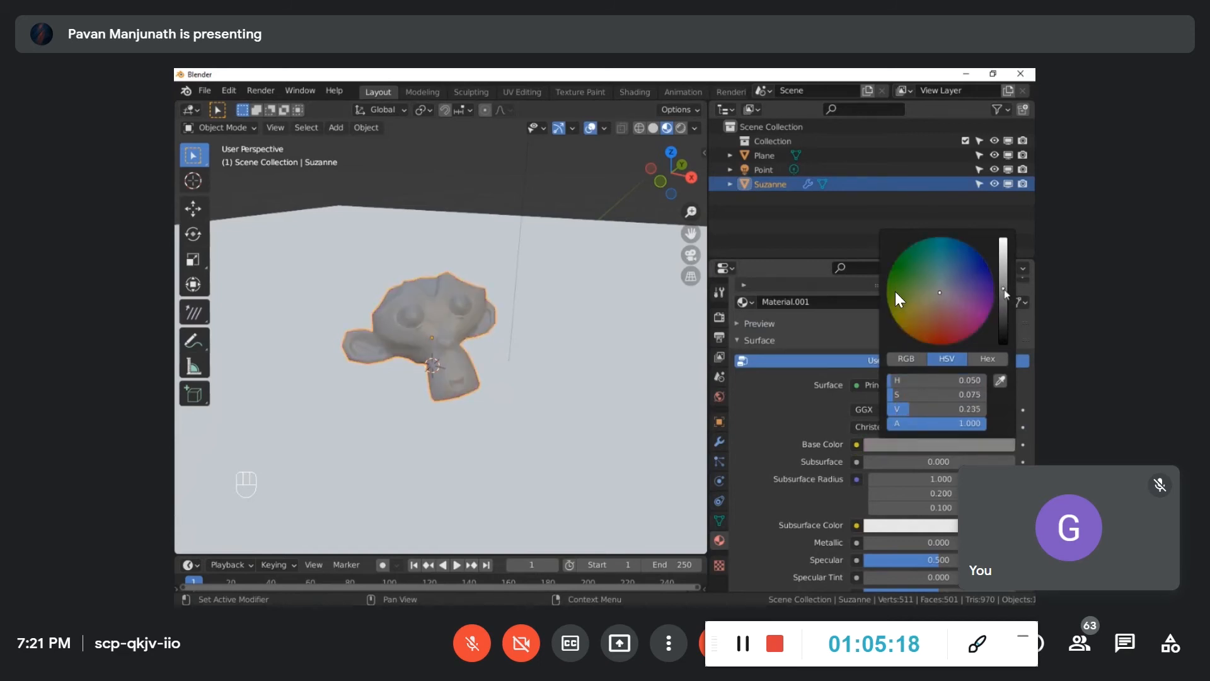
click(568, 196)
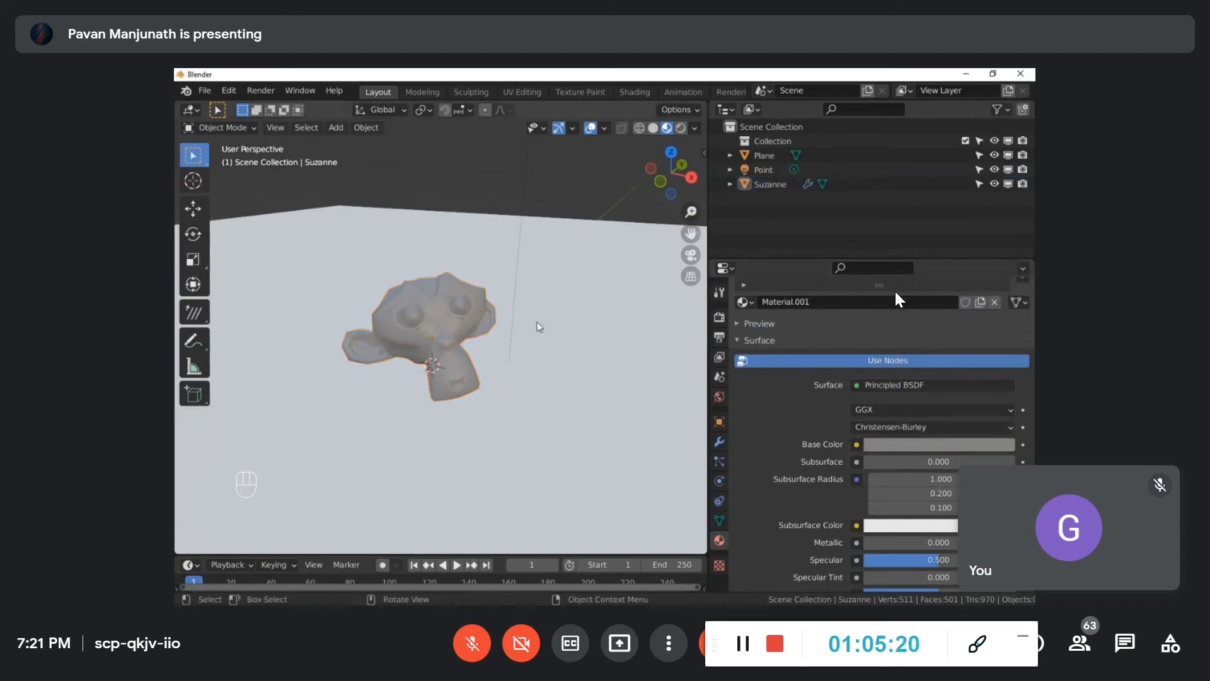
Step: Examine the grey monkey head and the point light above it from several angles and distances
scroll(508, 340, down, 4)
middle_drag(511, 232, 515, 286)
scroll(587, 233, down, 4)
scroll(464, 313, up, 5)
scroll(546, 290, up, 4)
scroll(430, 315, down, 3)
click(433, 319)
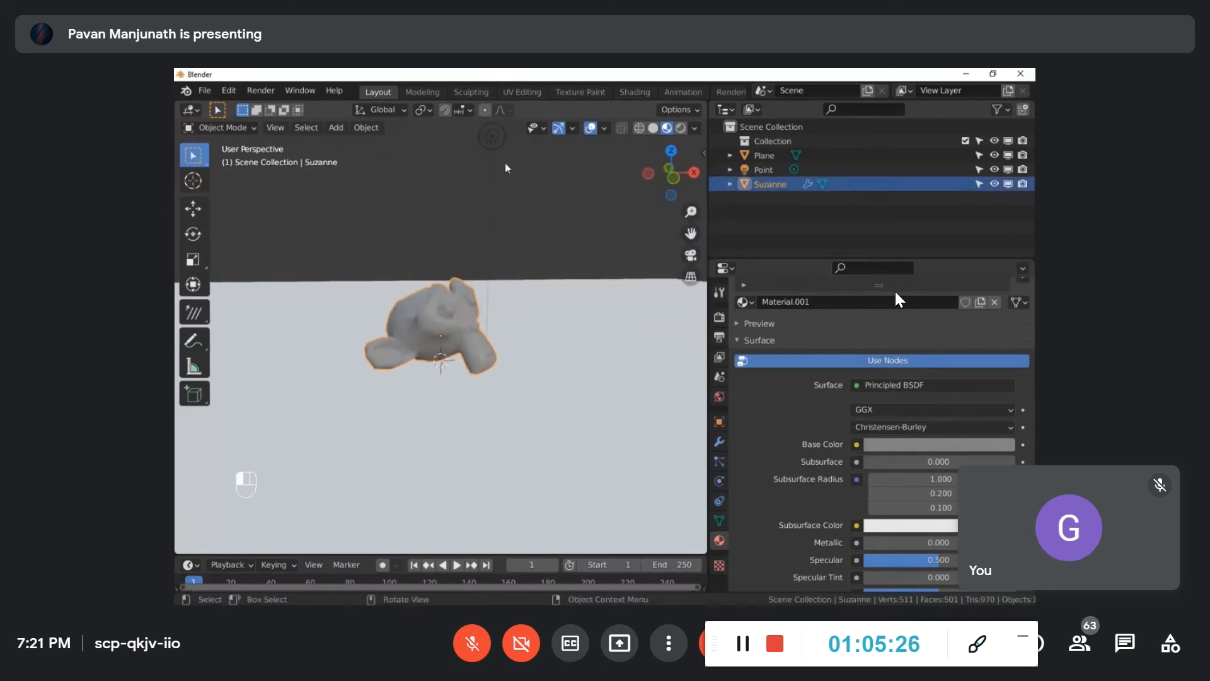
click(492, 137)
middle_drag(537, 216, 557, 274)
scroll(557, 273, up, 5)
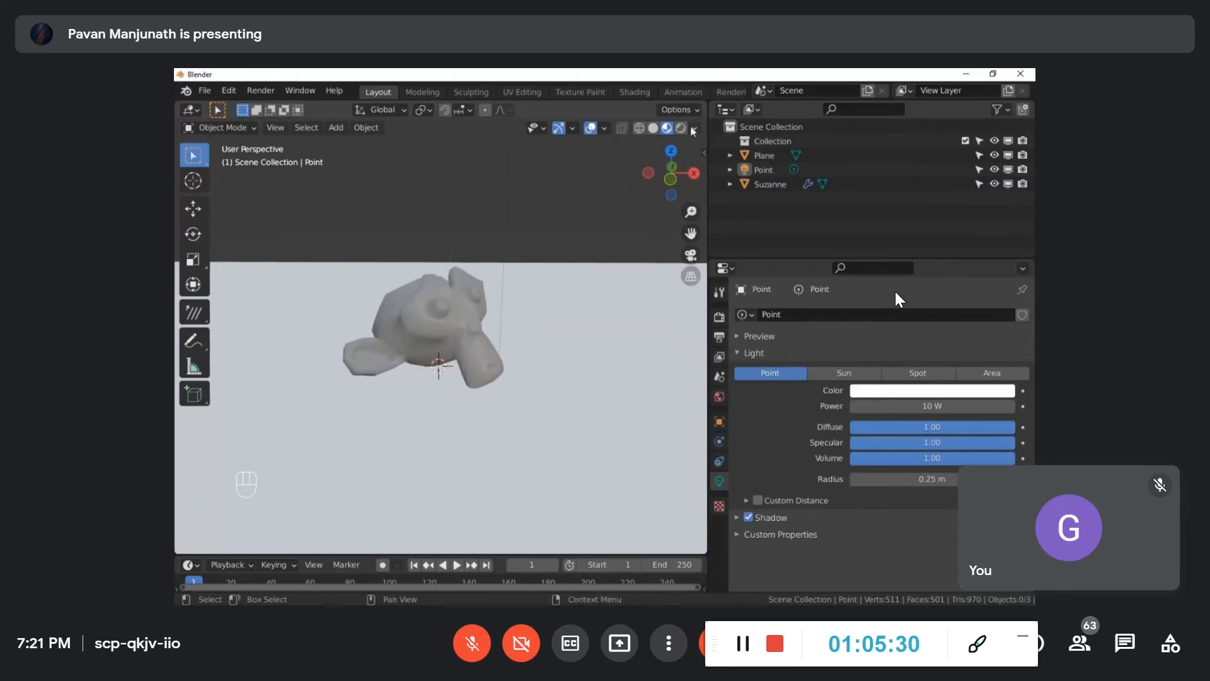
middle_drag(613, 295, 561, 297)
scroll(561, 297, down, 3)
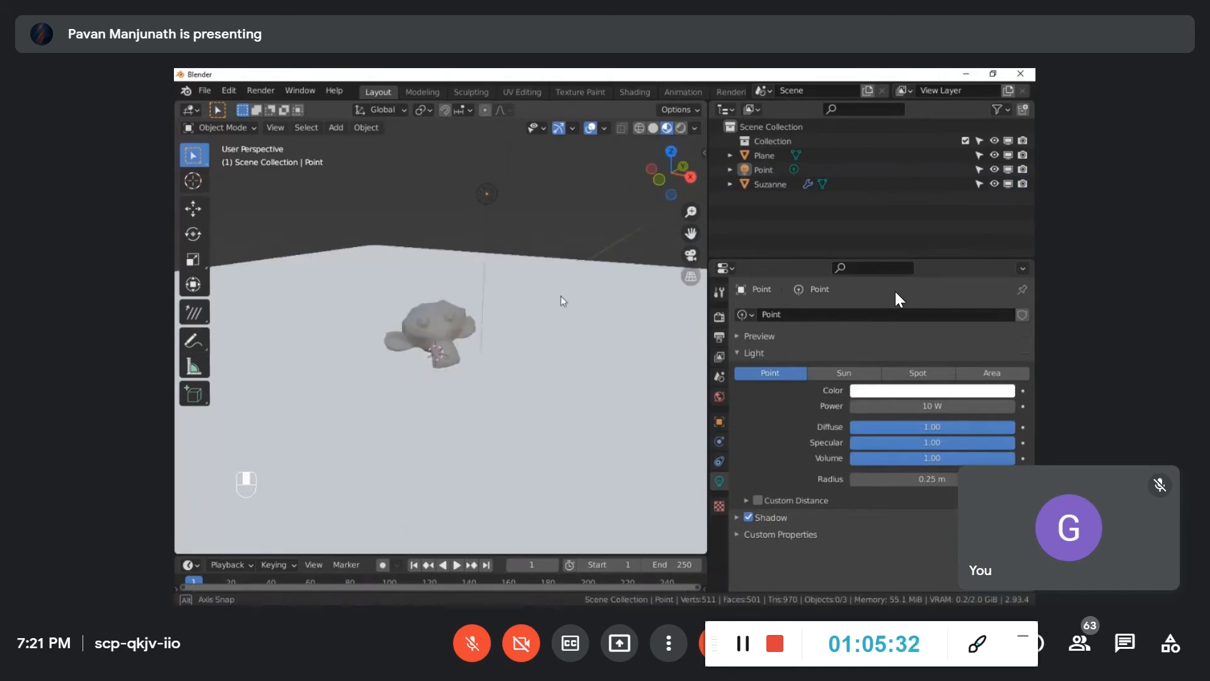
scroll(561, 298, up, 3)
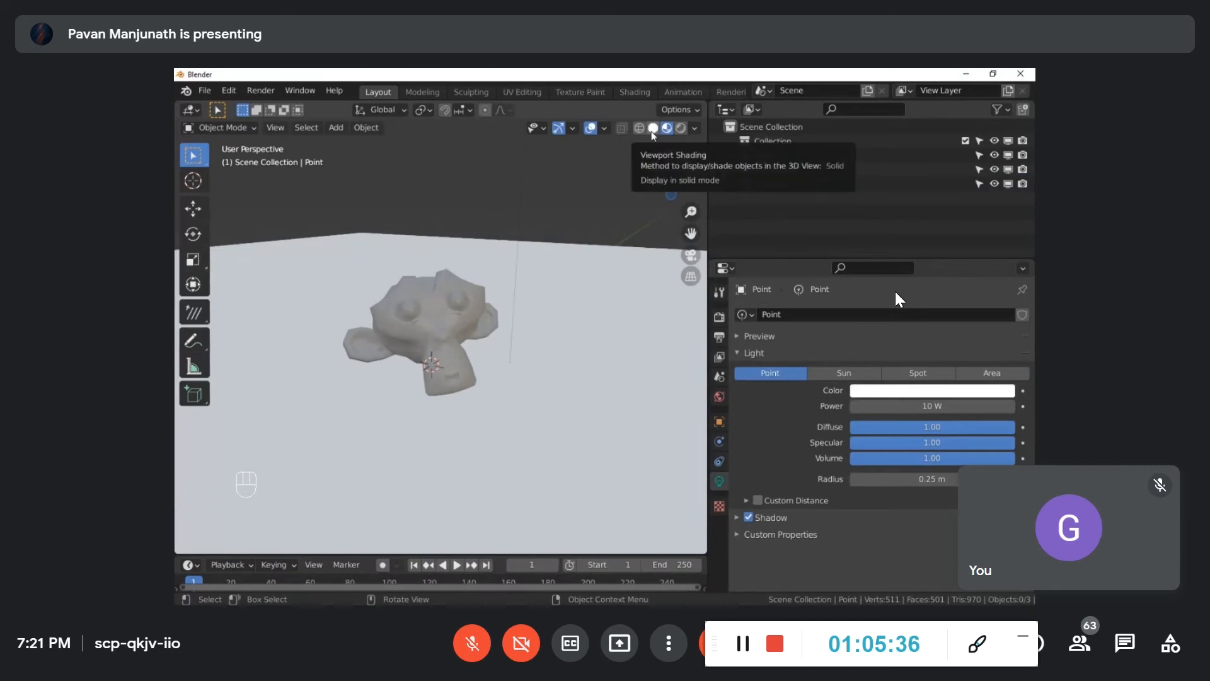
Step: Compare how the monkey head and ground plane look in Solid and Material Preview viewport shading
click(652, 132)
scroll(586, 264, down, 2)
middle_drag(551, 299, 595, 302)
scroll(535, 313, down, 5)
scroll(441, 320, up, 3)
middle_drag(439, 319, 554, 280)
scroll(443, 359, up, 4)
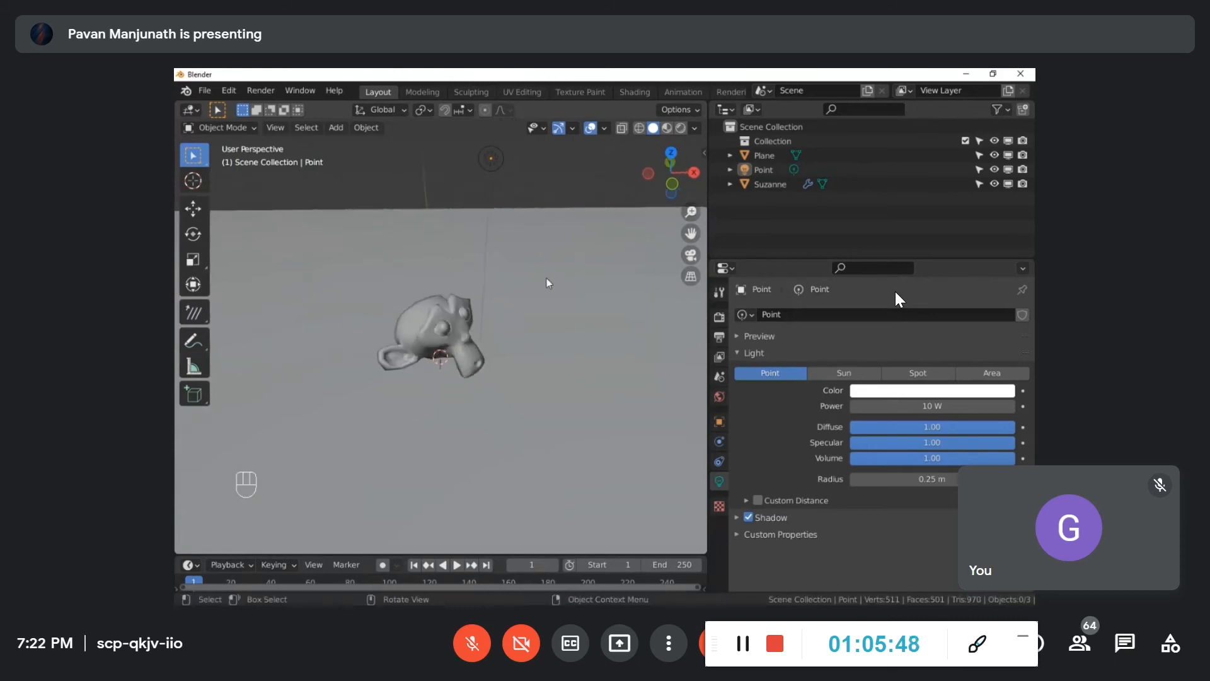
click(668, 129)
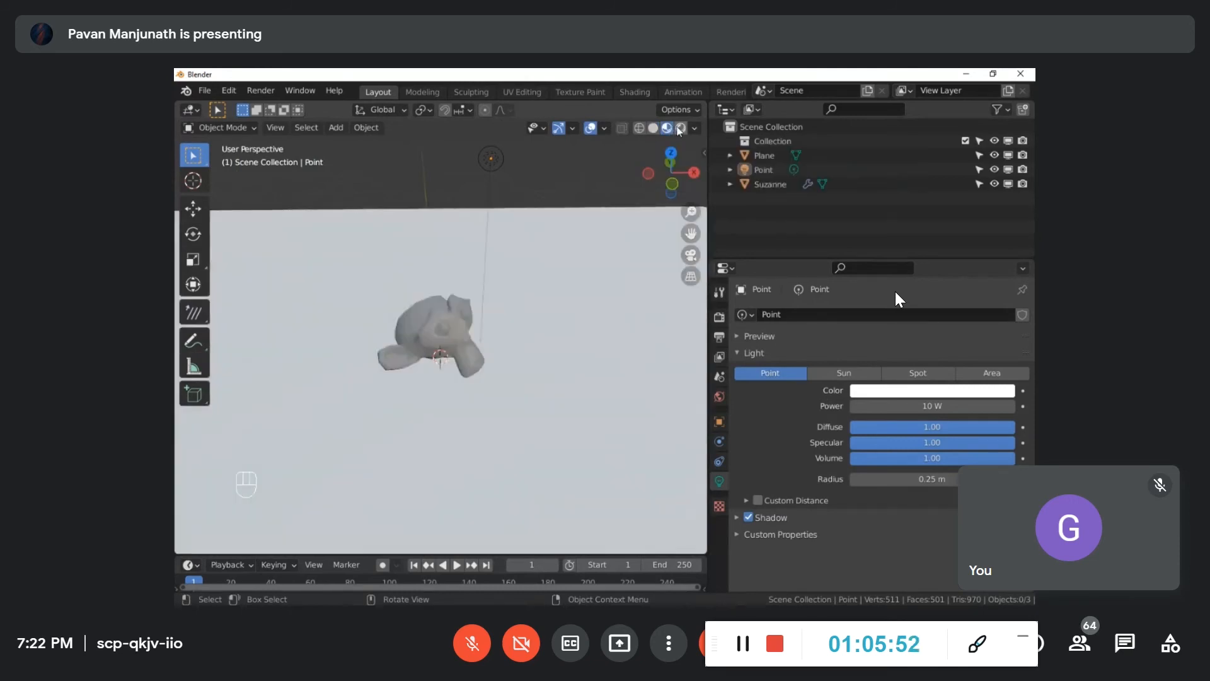
mouse_move(459, 344)
middle_down()
mouse_move(407, 349)
mouse_move(526, 264)
middle_up()
click(456, 312)
click(654, 128)
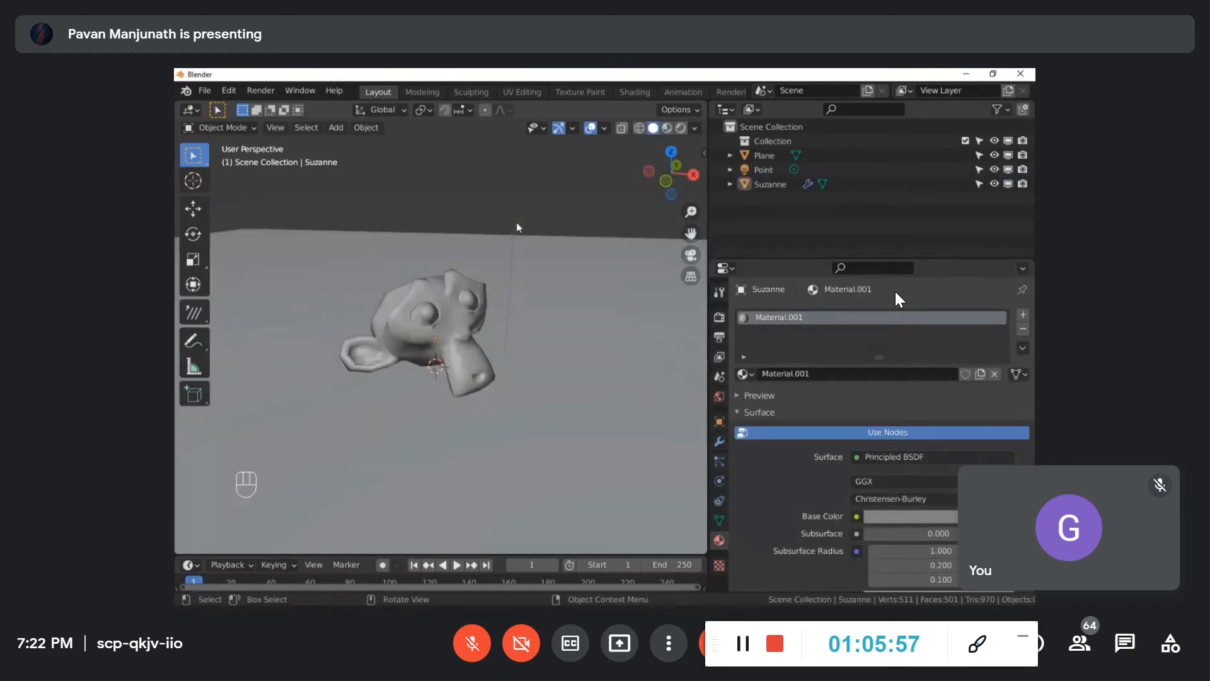
click(431, 296)
click(668, 130)
click(449, 326)
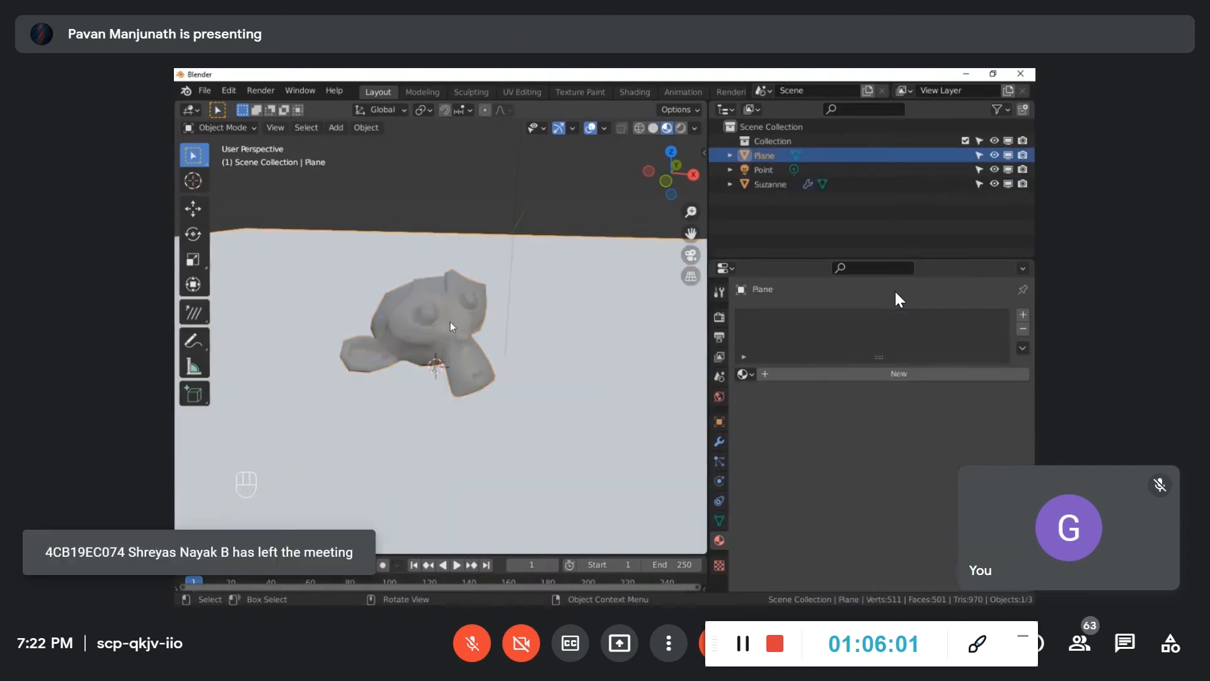
Step: Replace the monkey head's material with a new one and set its base color to dark grey
click(471, 295)
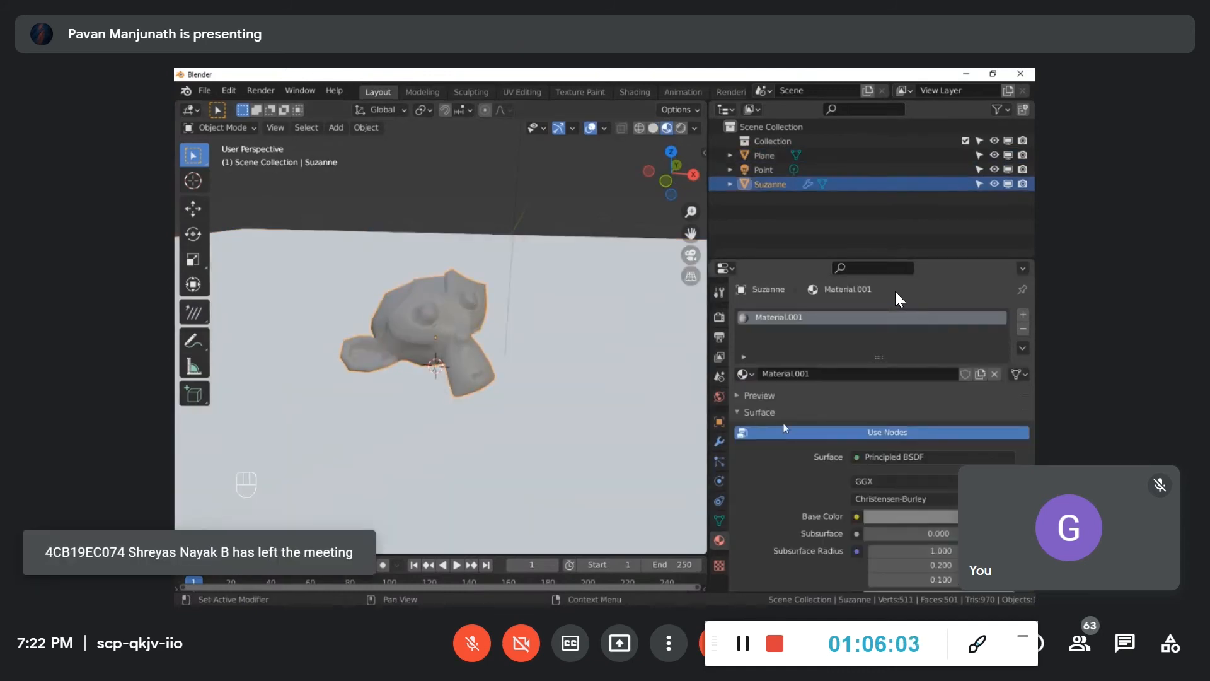
click(994, 373)
click(920, 372)
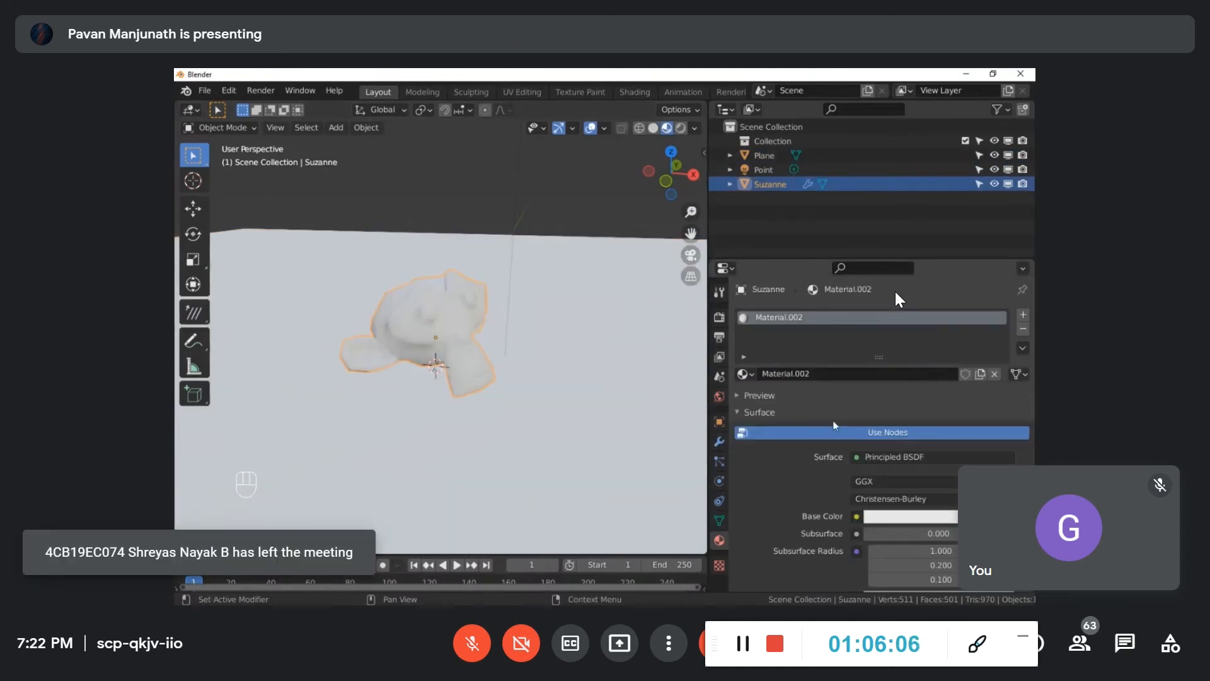
click(910, 516)
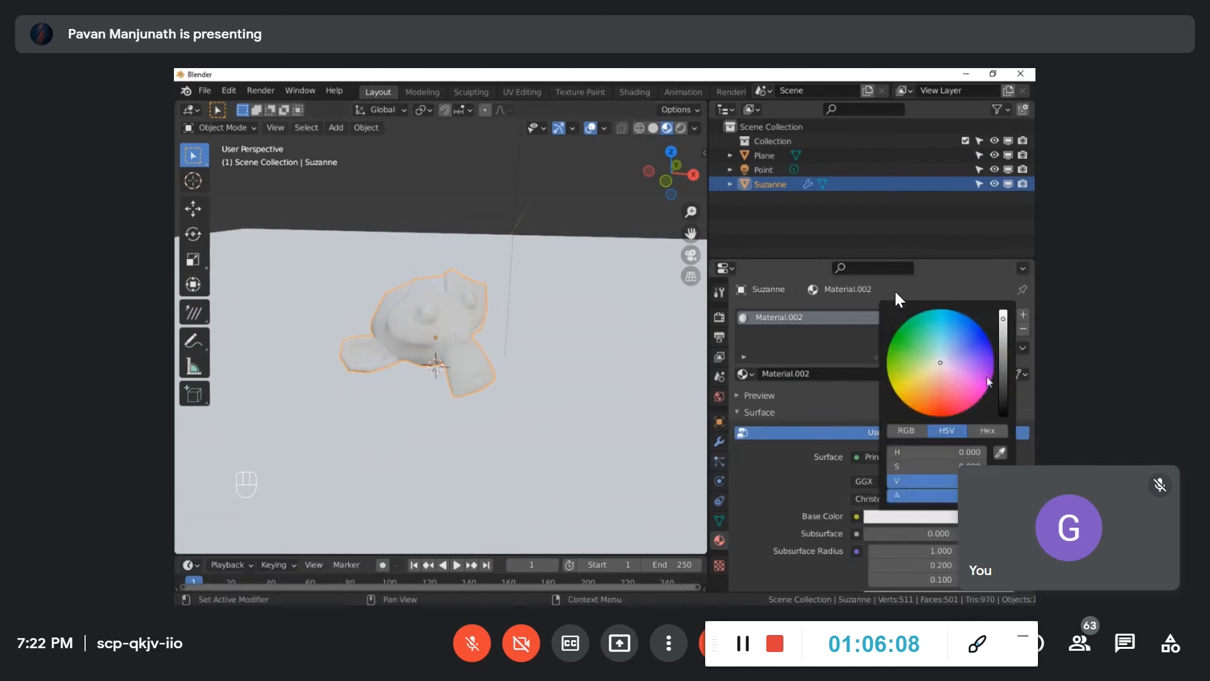
mouse_move(1007, 382)
mouse_down()
mouse_move(1008, 394)
mouse_move(1006, 359)
mouse_move(1005, 381)
mouse_up()
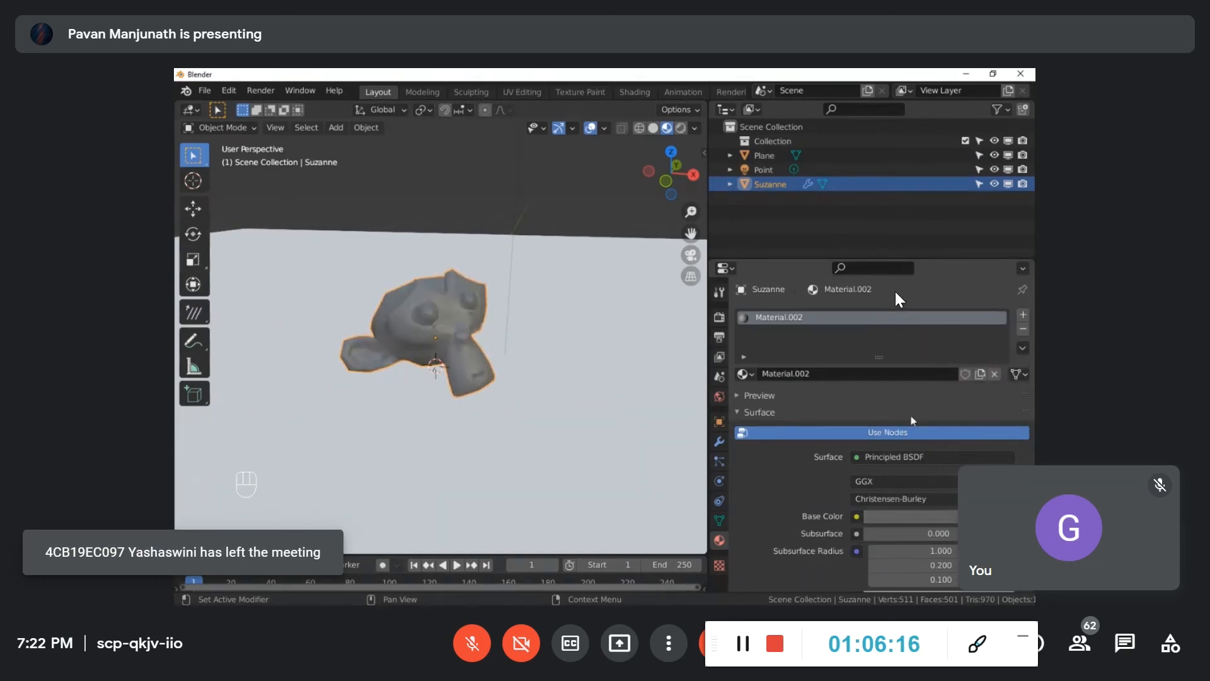
Step: Add a new material to the ground plane and set its base color to light blue
click(527, 316)
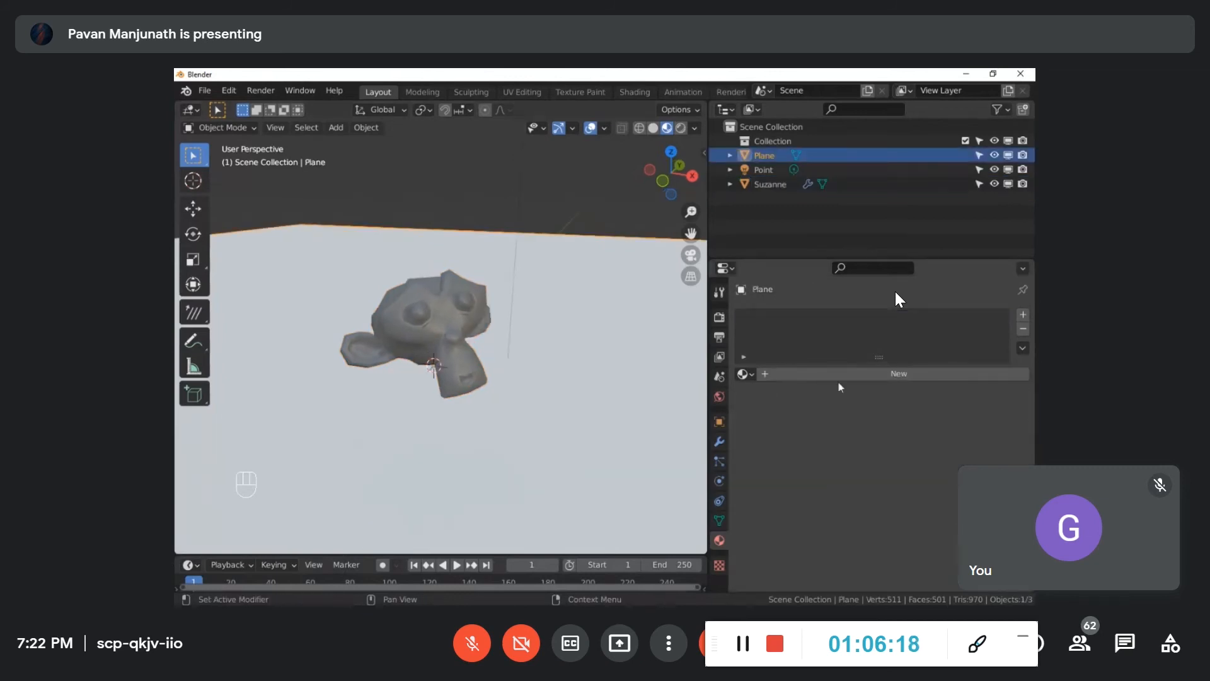
click(845, 375)
click(918, 516)
drag(949, 406, 940, 360)
drag(1006, 396, 951, 322)
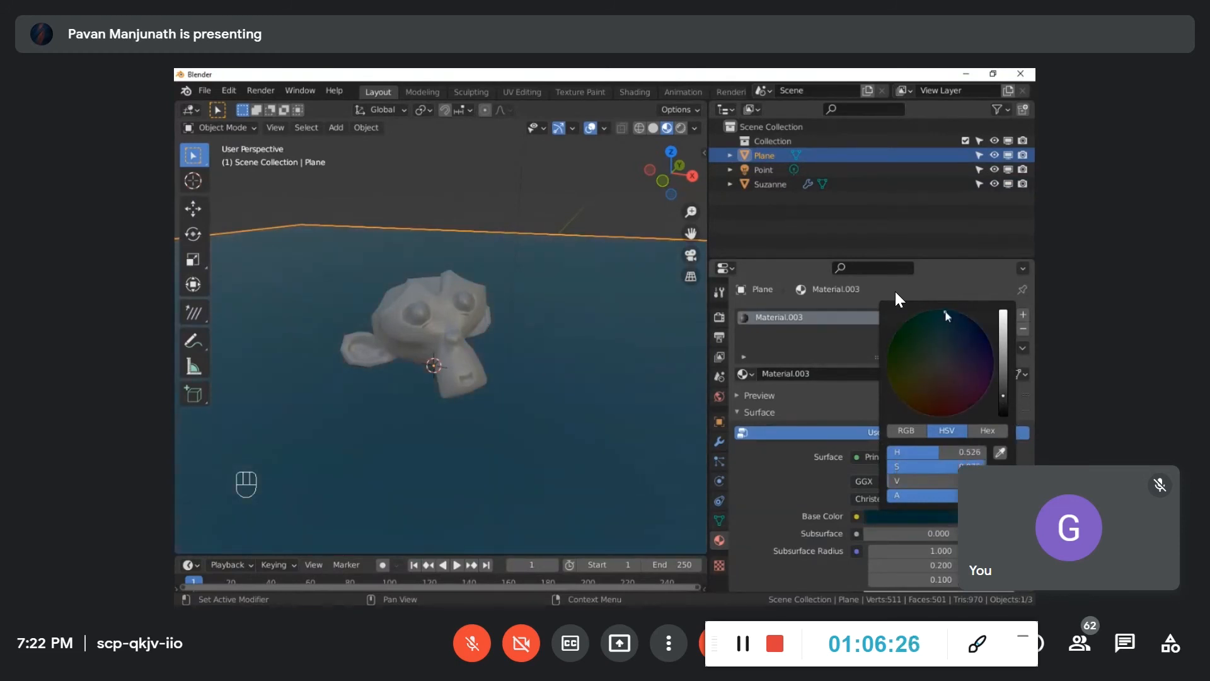
click(1003, 331)
drag(939, 318, 948, 344)
Step: Set the Metallic value of the monkey head's material to 1.000
click(450, 316)
middle_drag(449, 316, 479, 320)
scroll(851, 531, down, 3)
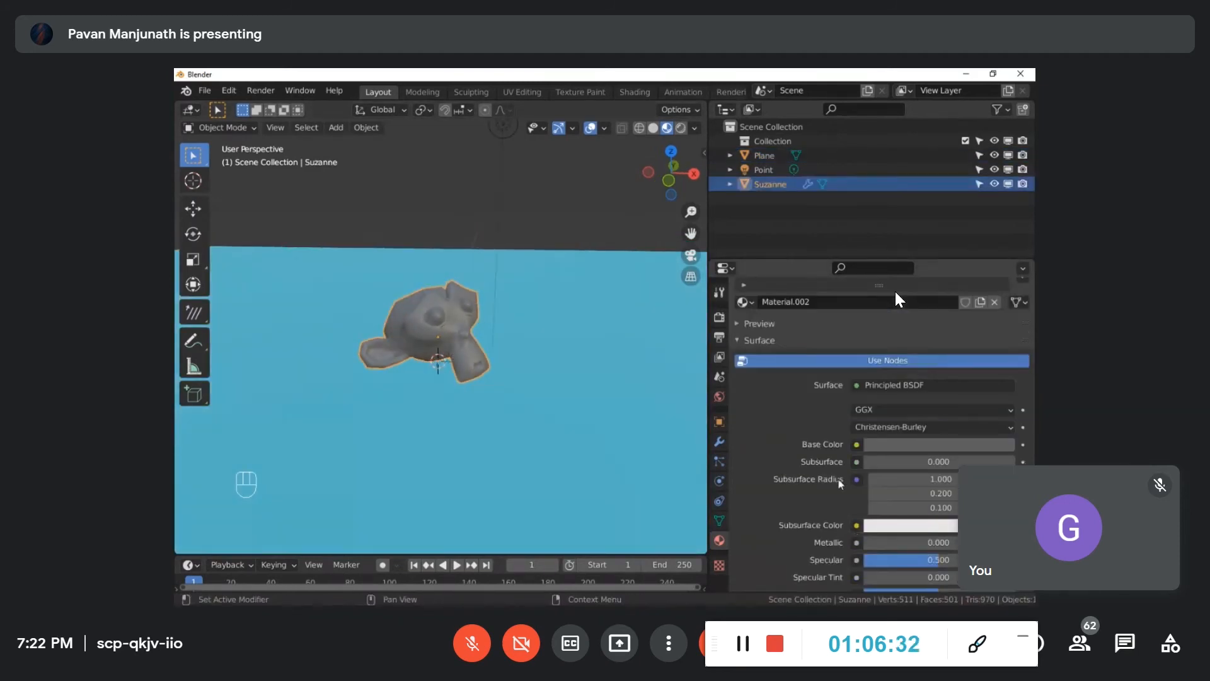
scroll(882, 454, down, 4)
drag(880, 451, 1033, 446)
click(531, 228)
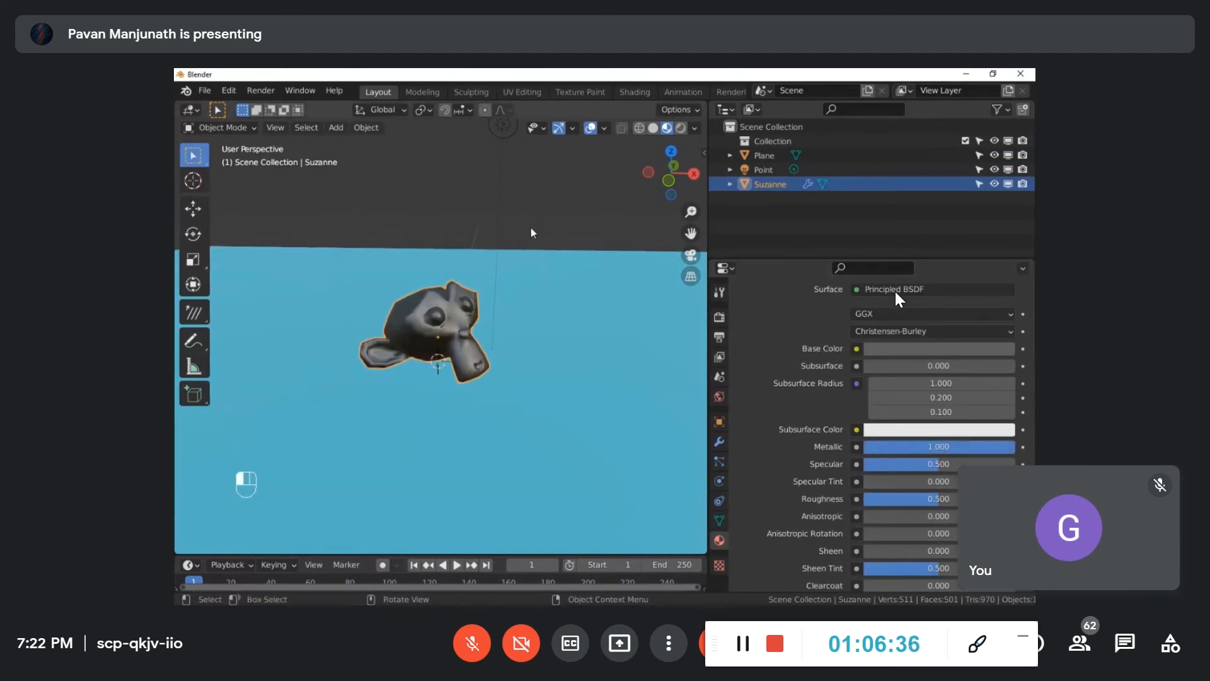
Step: Lower the Roughness of the monkey head's material to 0.303
scroll(482, 338, up, 3)
scroll(385, 347, down, 3)
middle_drag(482, 338, 493, 367)
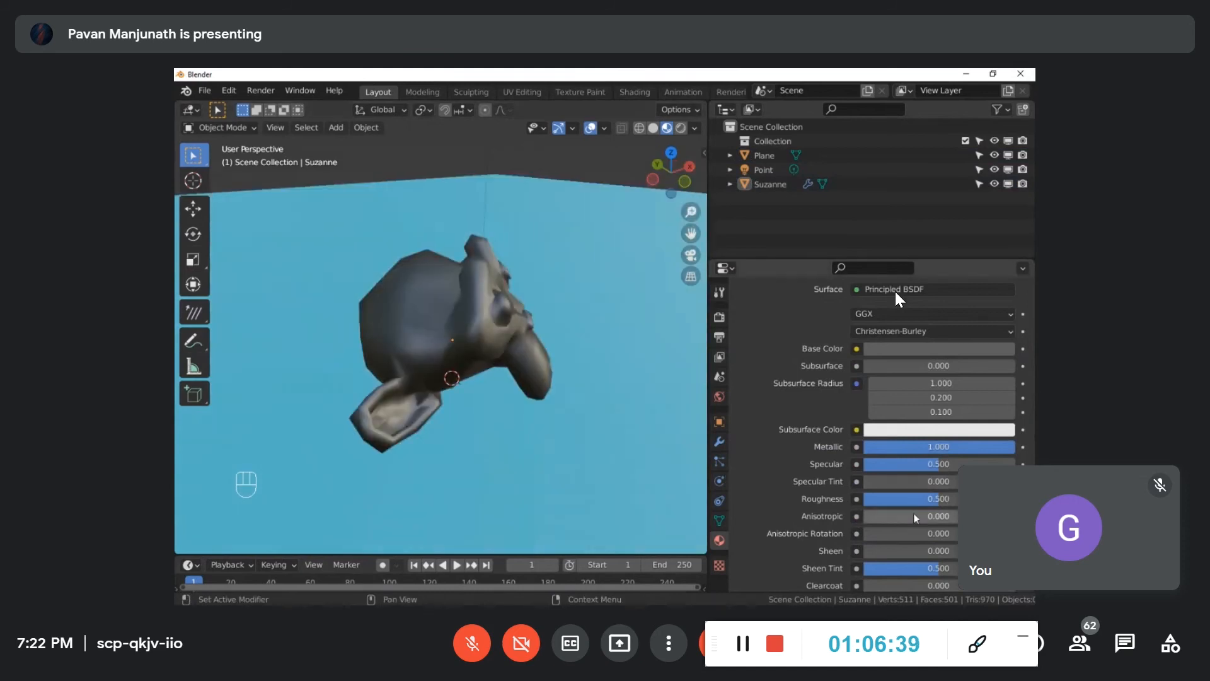
drag(931, 501, 899, 502)
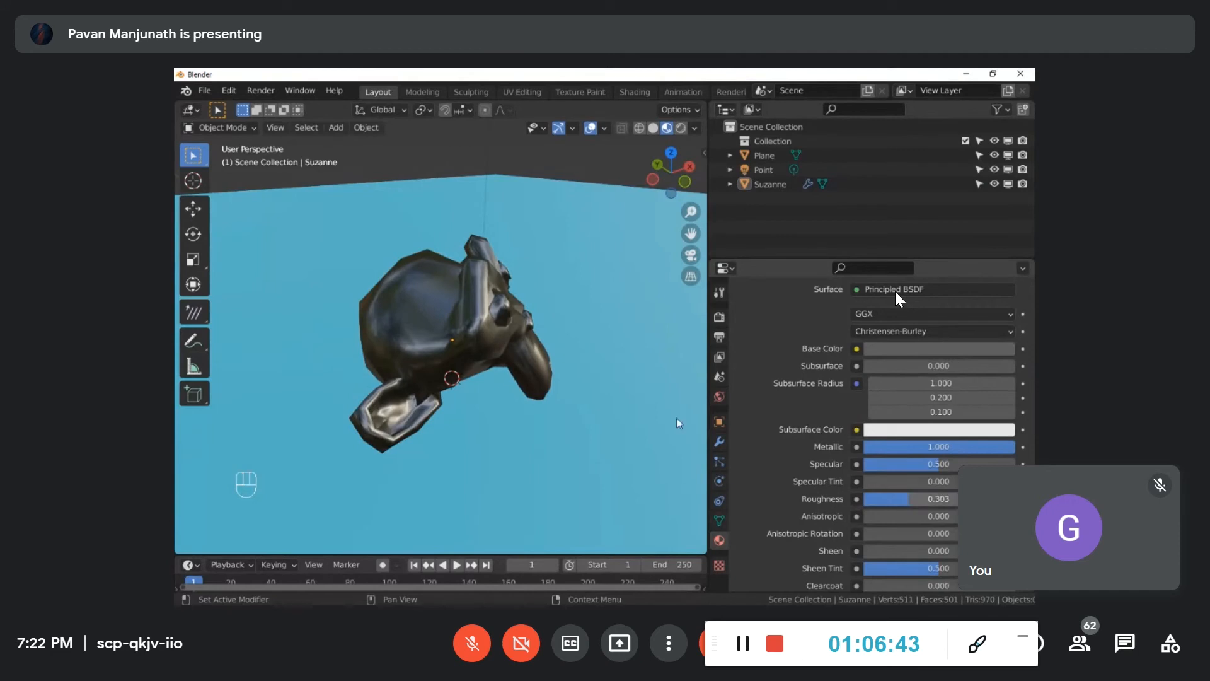
Step: Turn on the viewport display of the monkey head's Subdivision modifier
middle_drag(535, 351, 485, 333)
click(484, 332)
click(719, 441)
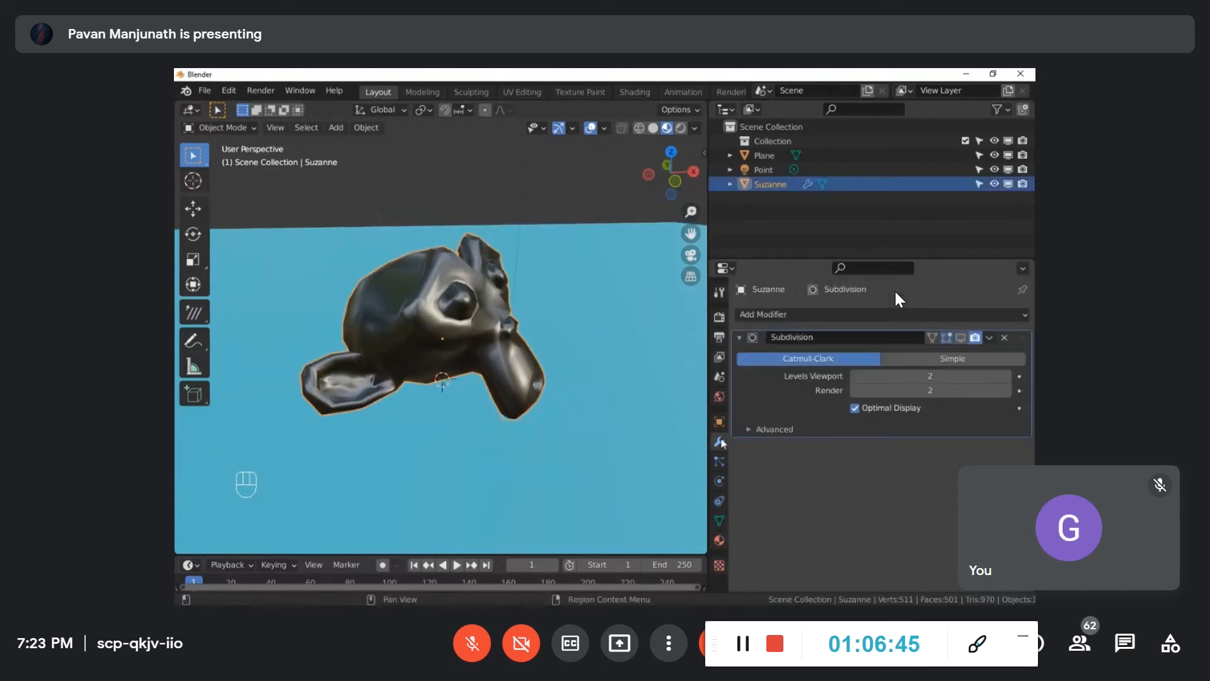
click(961, 339)
click(549, 243)
Step: Set the Metallic value of the ground plane's material to 1.000
middle_drag(550, 243, 561, 347)
click(553, 323)
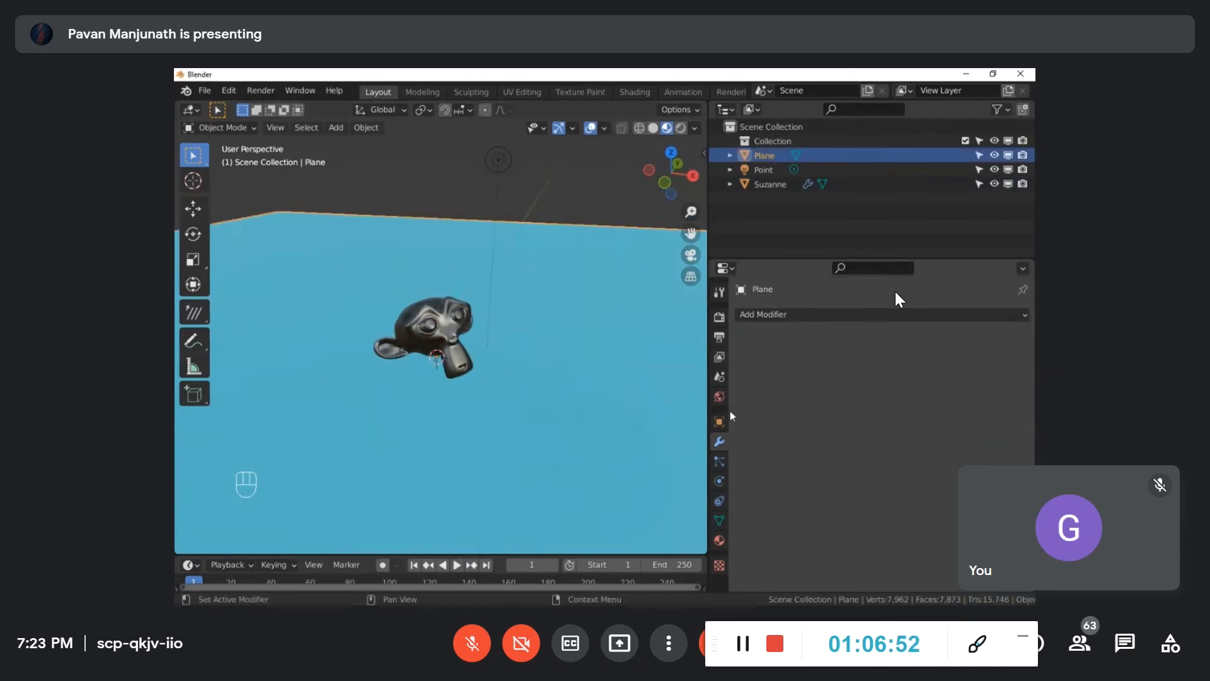
click(719, 540)
scroll(898, 299, down, 5)
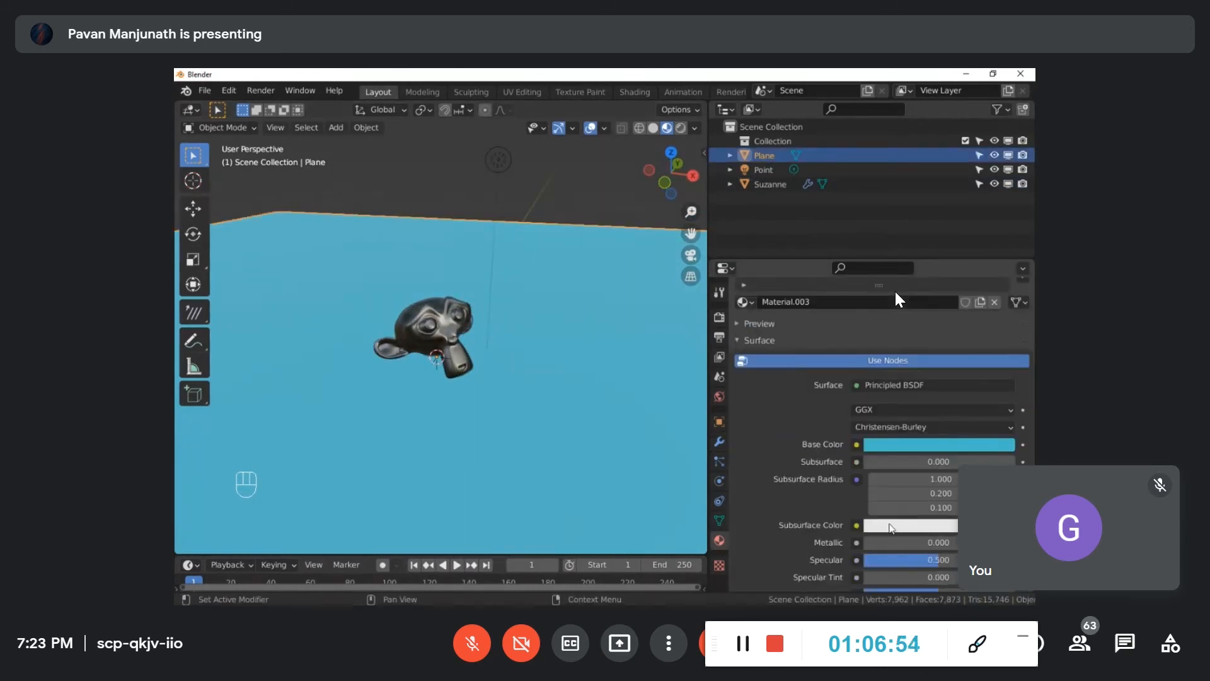
drag(204, 474, 230, 474)
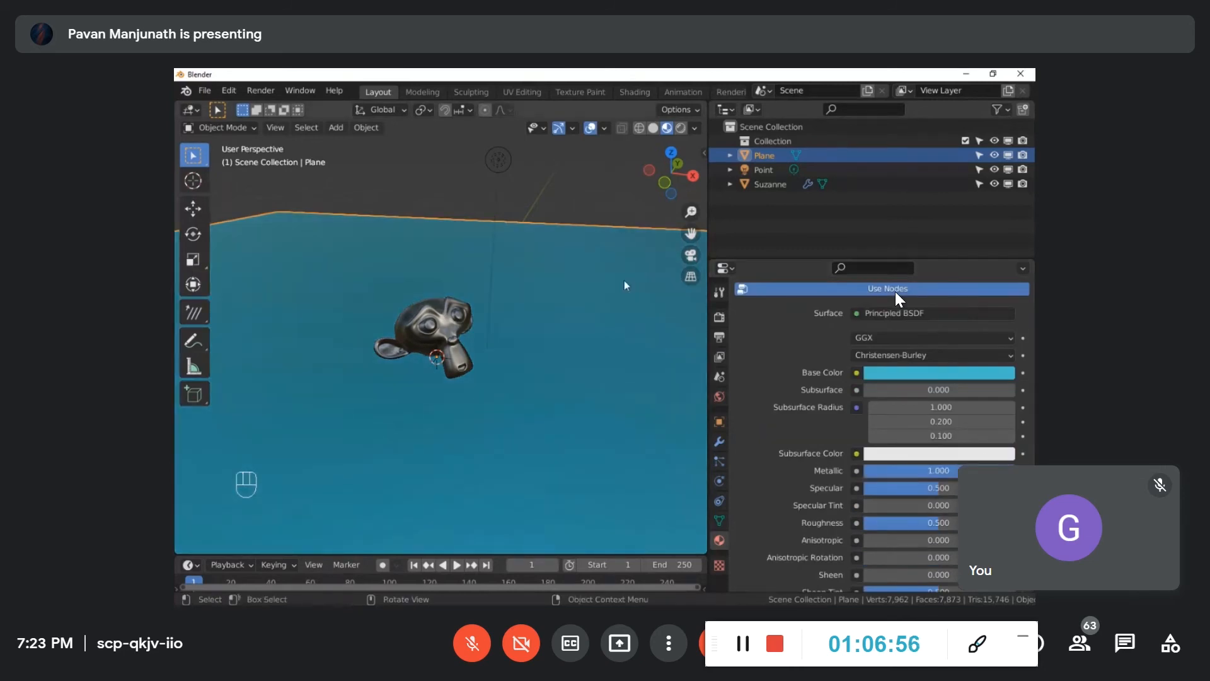
click(559, 196)
Step: Change the ground plane's base color to an orange-brown with H 0.032, S 0.913 and V 0.153
middle_drag(484, 347, 535, 362)
scroll(500, 324, up, 3)
scroll(918, 376, up, 1)
click(917, 396)
drag(1003, 260, 1012, 316)
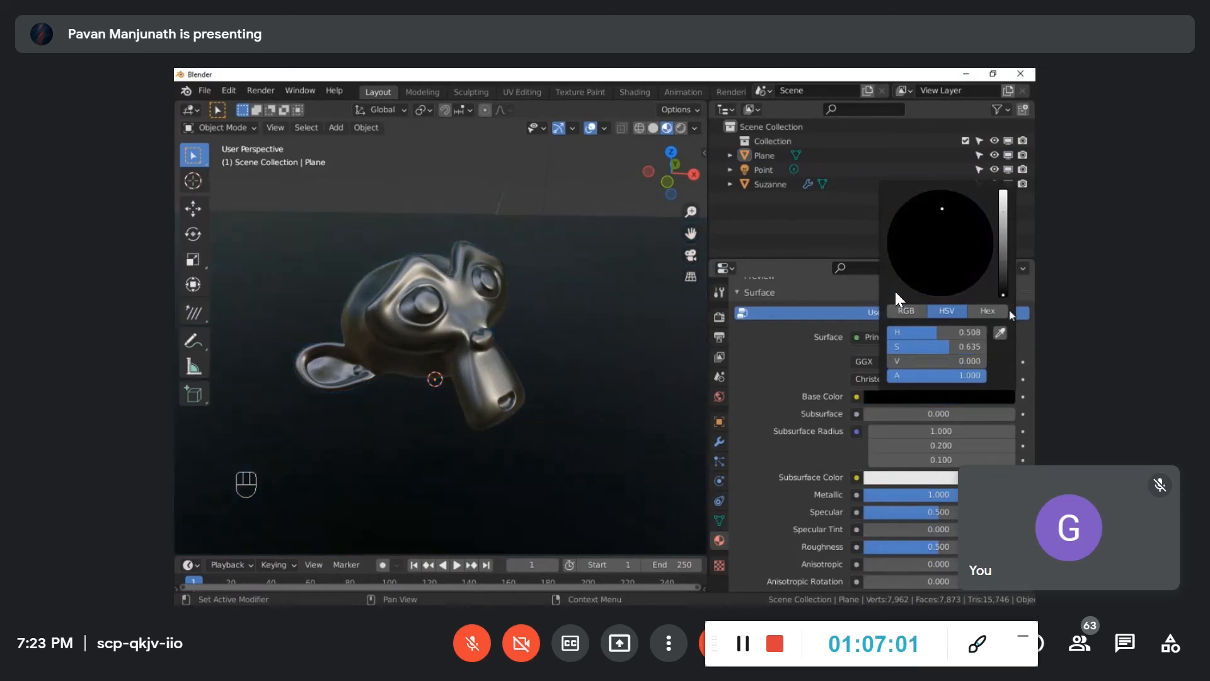
click(999, 254)
mouse_move(928, 275)
mouse_down()
mouse_move(947, 267)
mouse_move(939, 278)
mouse_move(924, 262)
mouse_move(929, 274)
mouse_up()
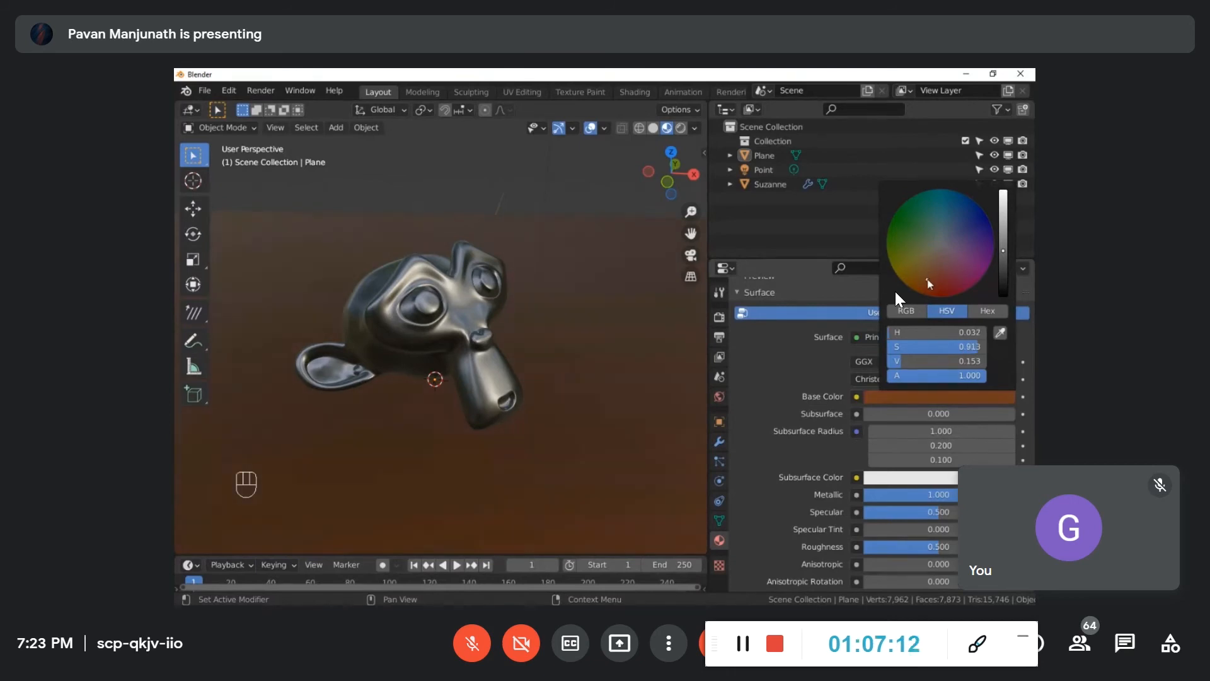
Step: Lower the Roughness of the ground plane's material to 0.157 and check its reflections
middle_drag(576, 277, 517, 317)
click(465, 324)
scroll(591, 391, down, 2)
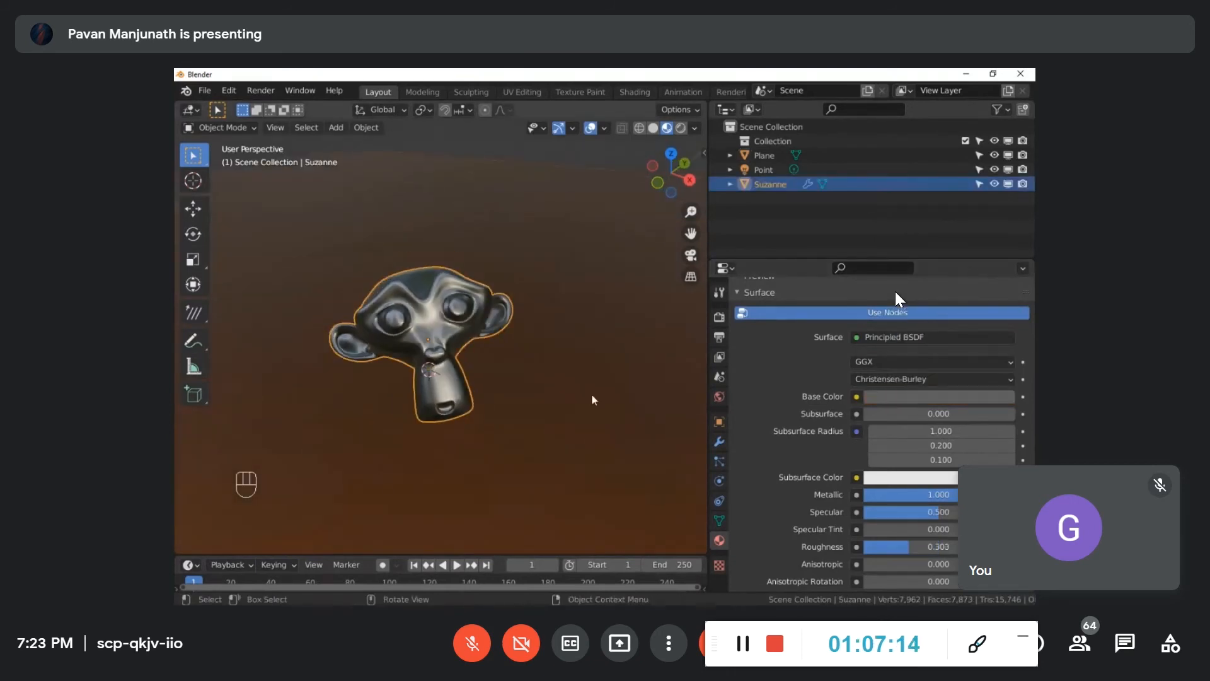
click(586, 396)
middle_drag(584, 397, 643, 378)
scroll(891, 489, down, 1)
drag(907, 524, 876, 532)
click(593, 194)
middle_drag(592, 194, 539, 316)
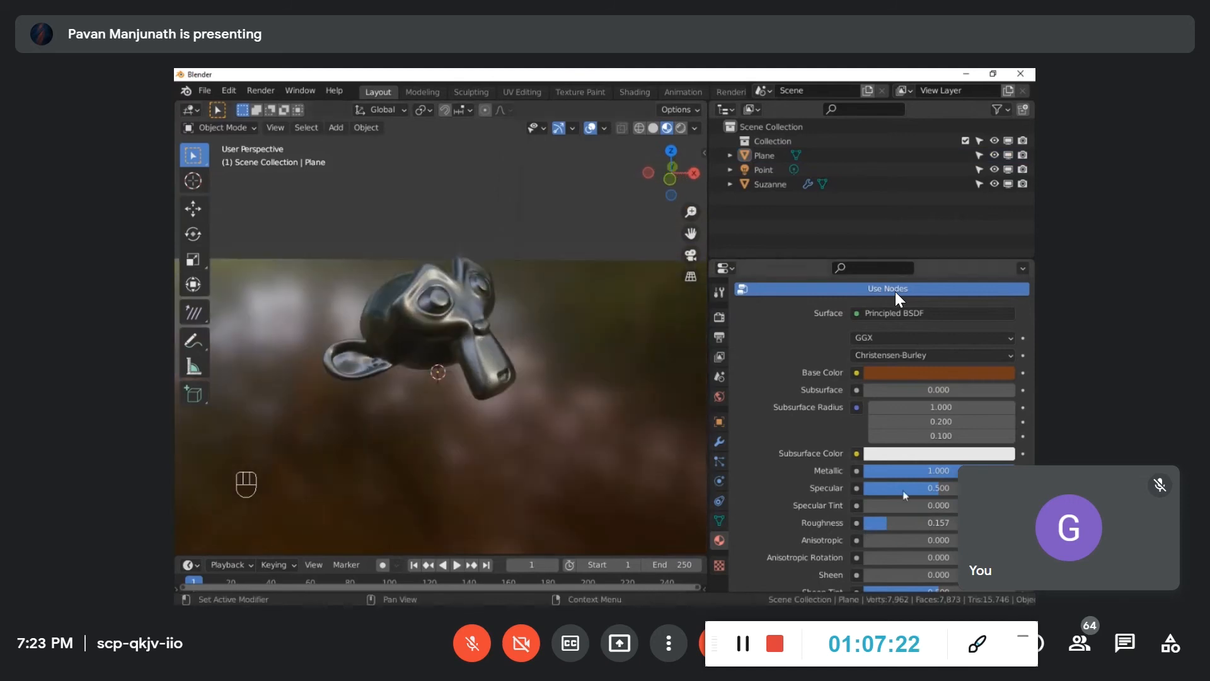
Step: Try a Roughness of 0.000 on the ground plane's material, and settle on 0.390
drag(900, 522, 892, 530)
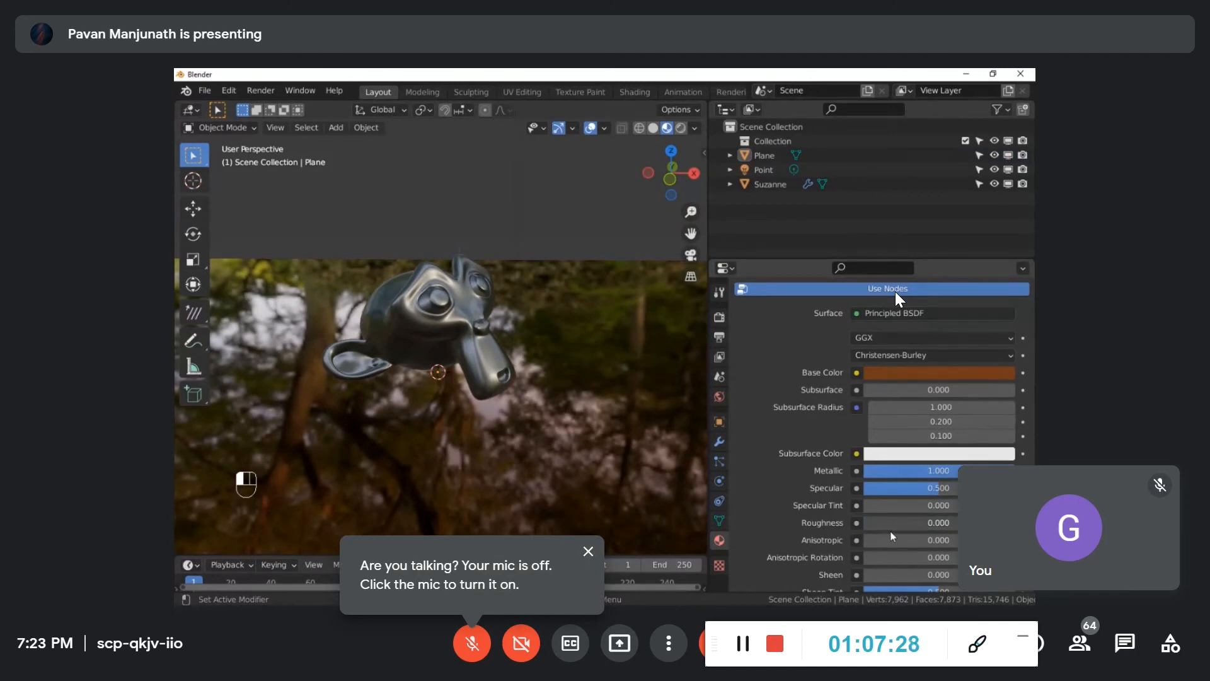
middle_drag(576, 407, 618, 403)
drag(878, 528, 191, 531)
mouse_move(569, 407)
middle_down()
mouse_move(601, 372)
mouse_move(538, 437)
mouse_move(555, 391)
middle_up()
drag(939, 524, 838, 527)
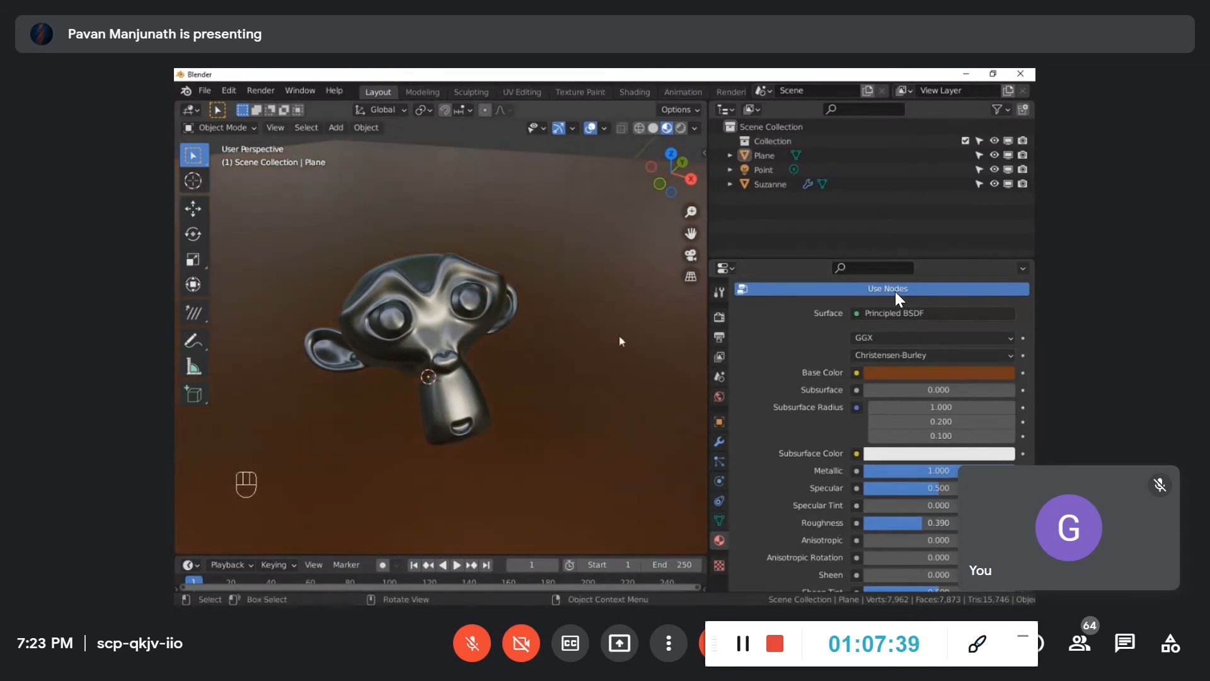
Step: Reduce the ground plane material's Metallic value to 0.866 and darken its base color to deep brown
scroll(550, 252, down, 3)
middle_drag(550, 252, 554, 281)
scroll(927, 486, down, 2)
mouse_move(931, 422)
mouse_down()
mouse_move(867, 421)
mouse_move(921, 421)
mouse_up()
click(1005, 325)
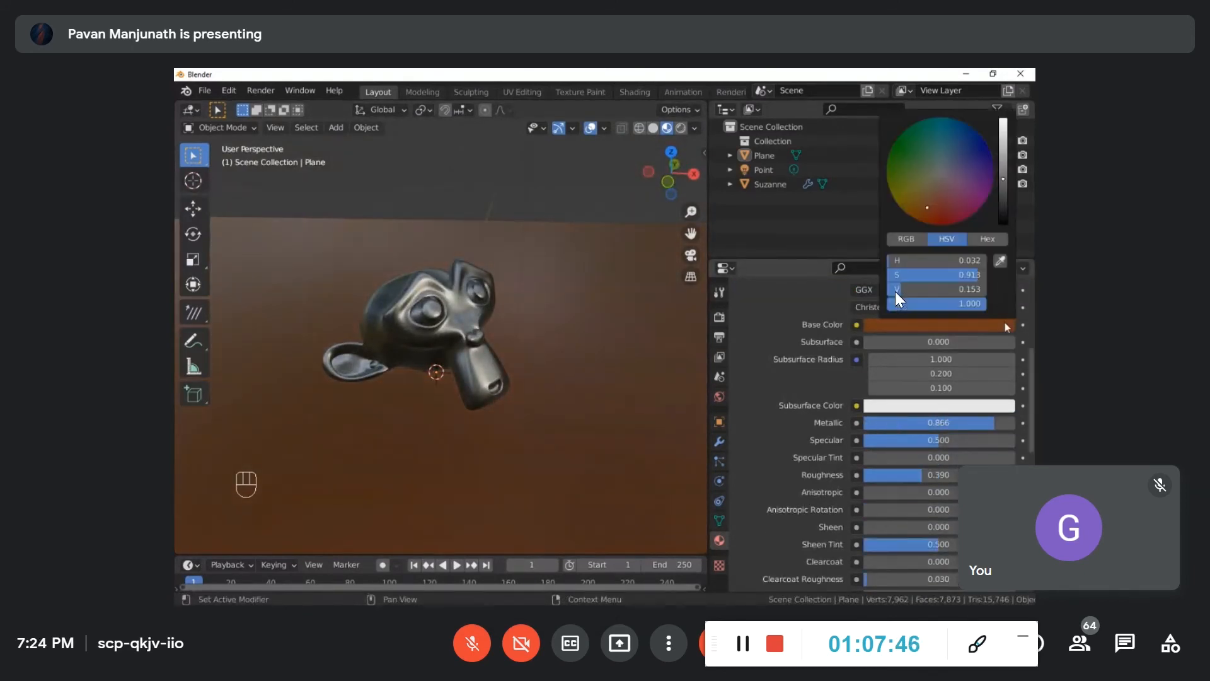
drag(1010, 226, 1007, 204)
middle_drag(519, 339, 508, 341)
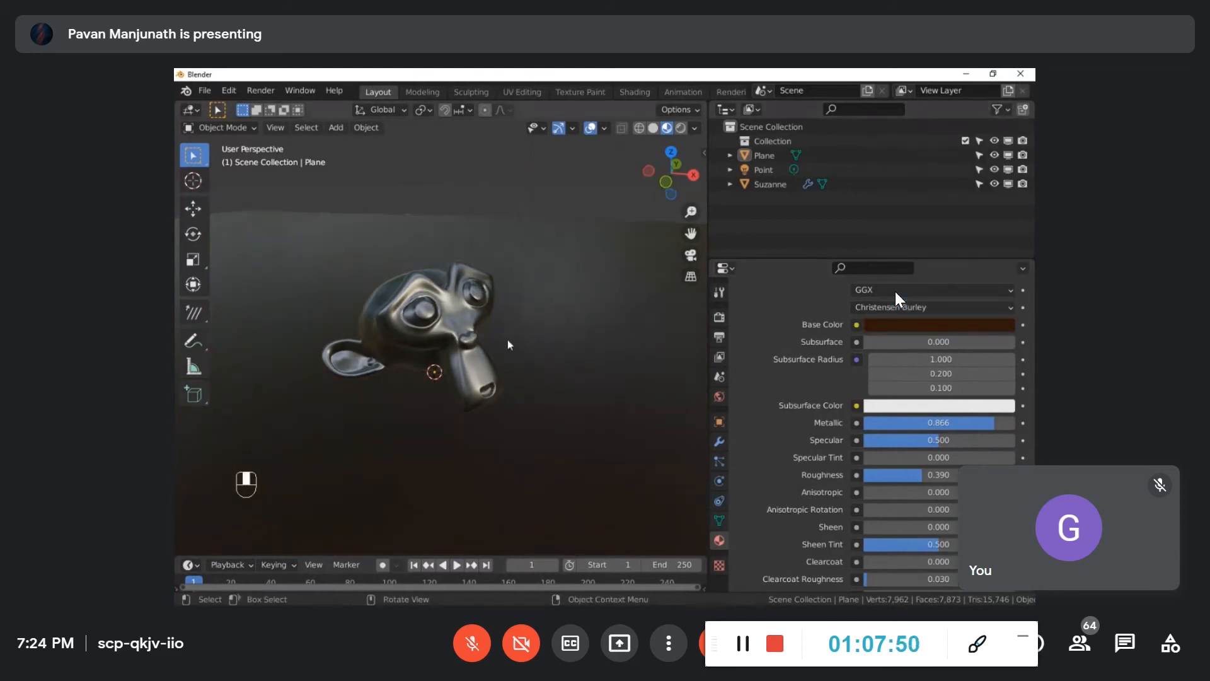
Step: Change the color of the Point.001 light to cyan
scroll(847, 486, down, 4)
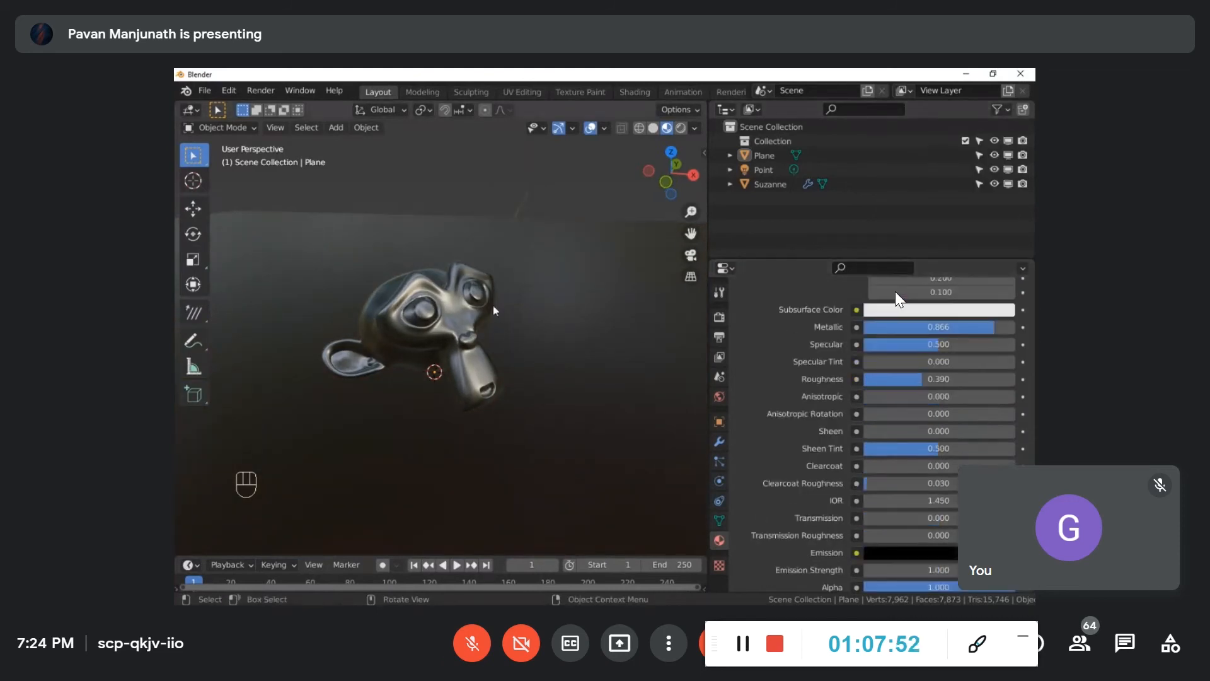
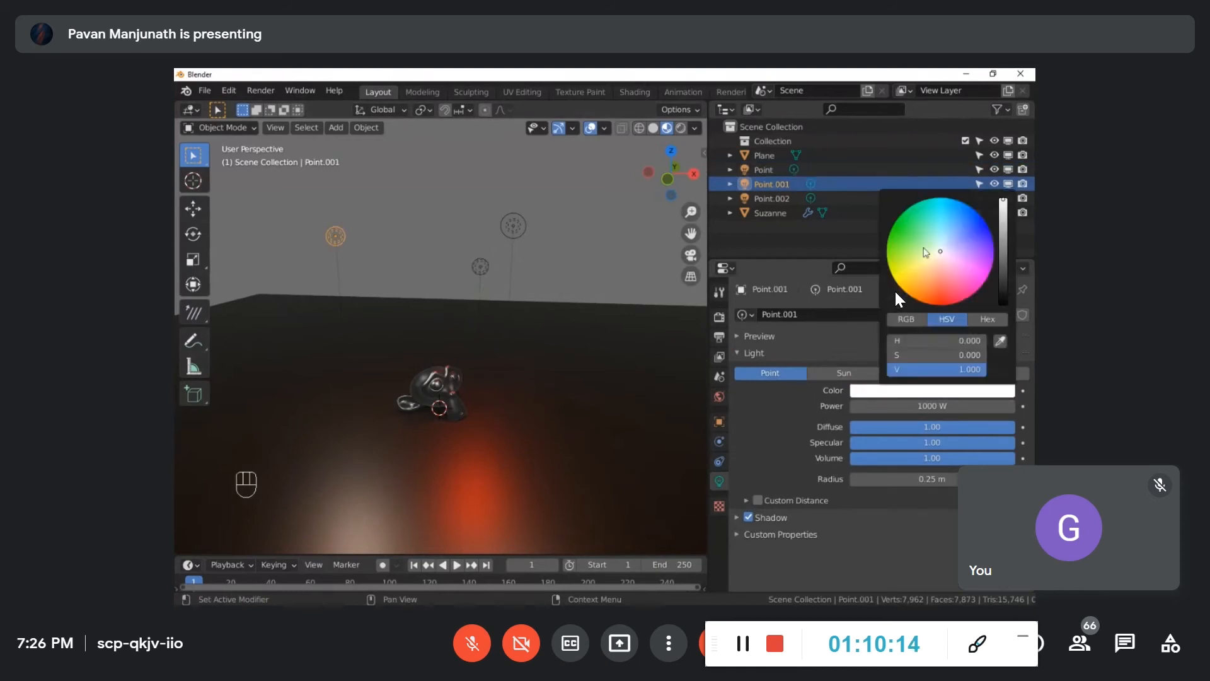
click(600, 250)
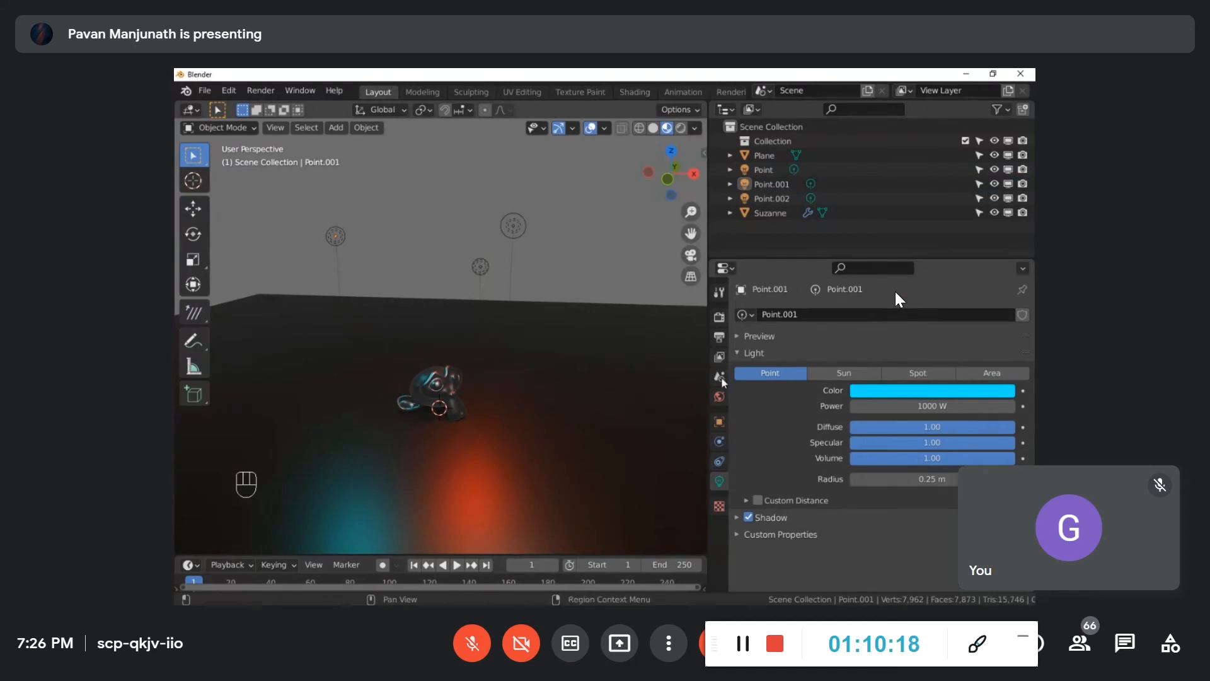
Step: Darken the World background color to black and check the lighting on the monkey head
click(719, 396)
click(914, 405)
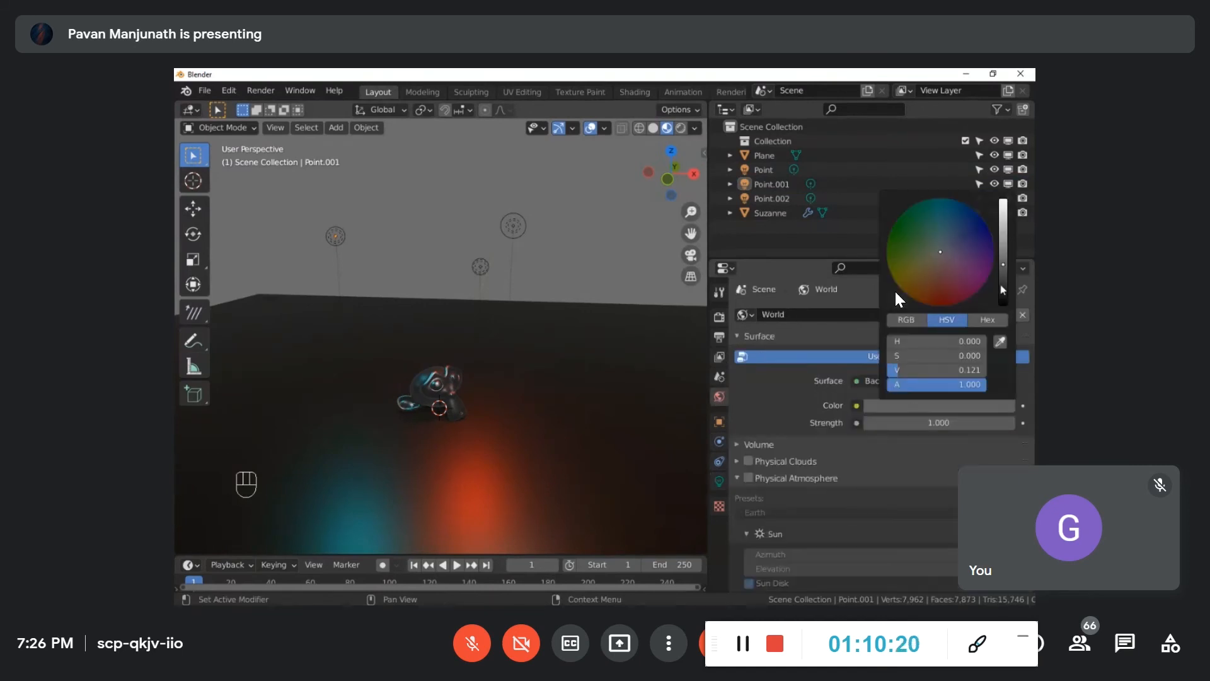
drag(1002, 281, 1003, 305)
scroll(513, 368, up, 6)
middle_drag(513, 367, 529, 391)
scroll(522, 366, down, 3)
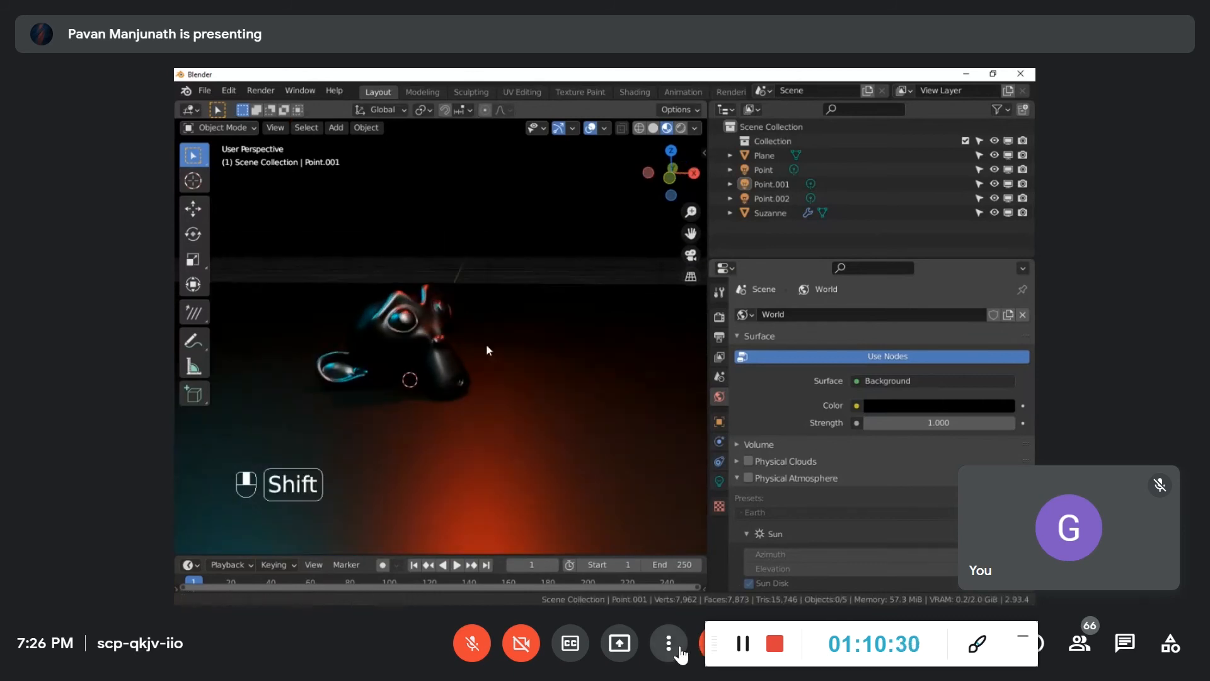
click(669, 643)
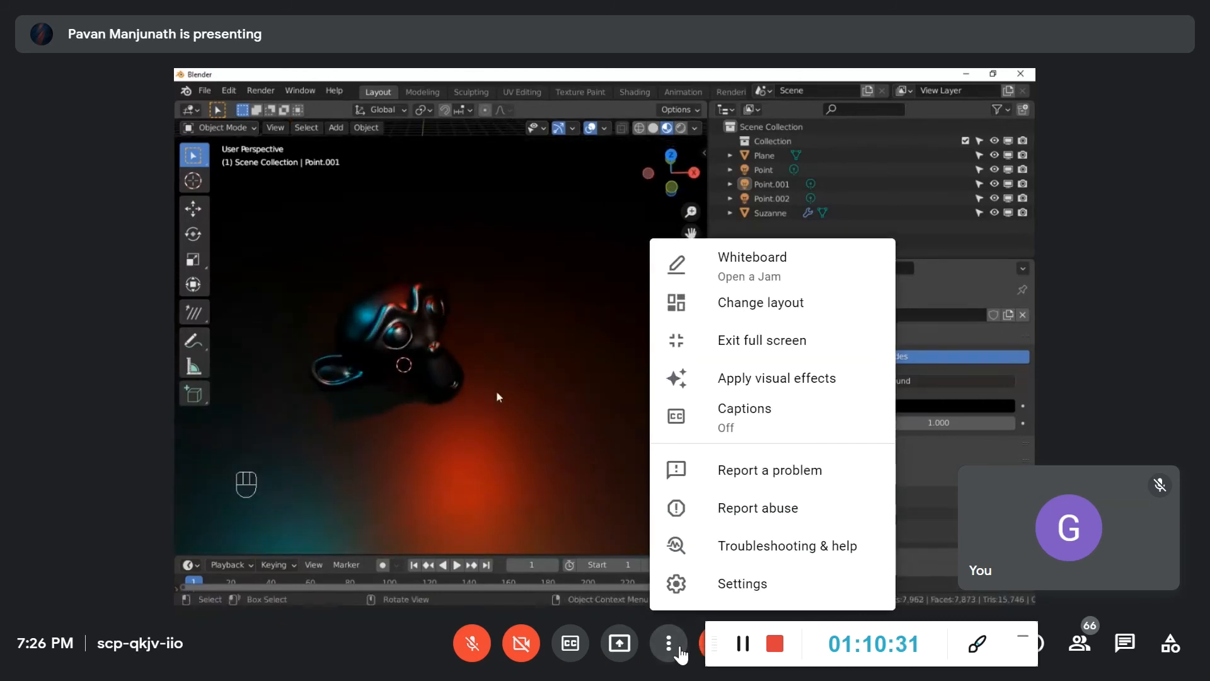
click(501, 524)
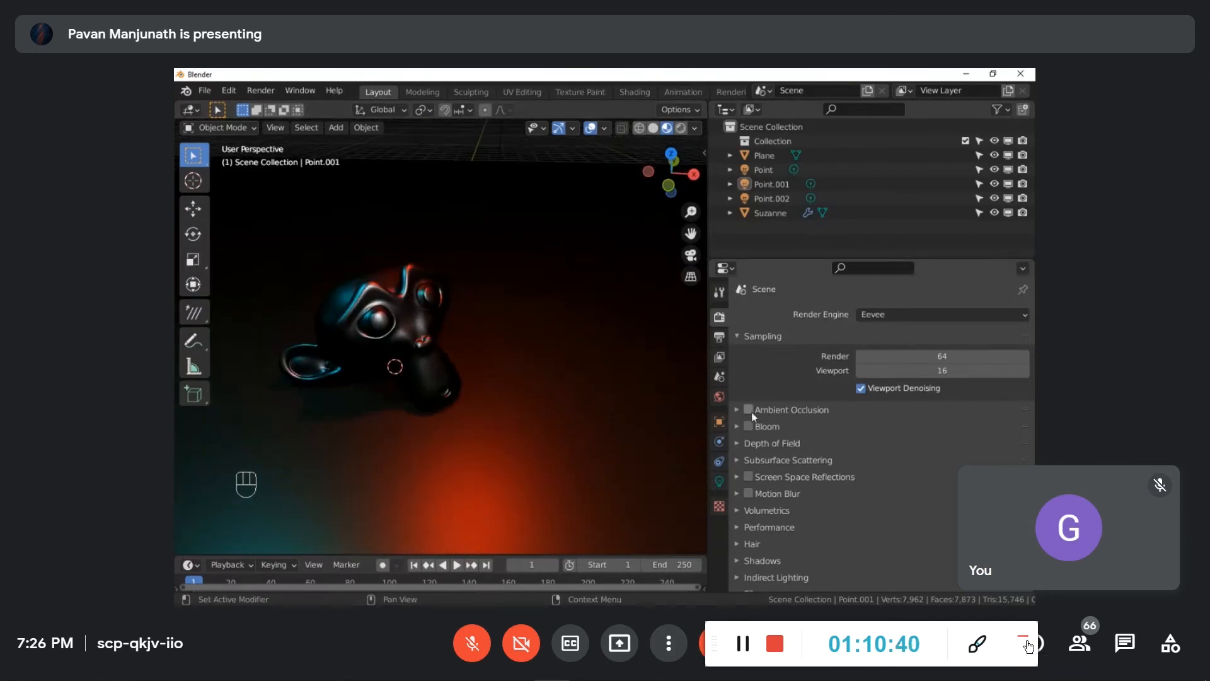
click(1028, 644)
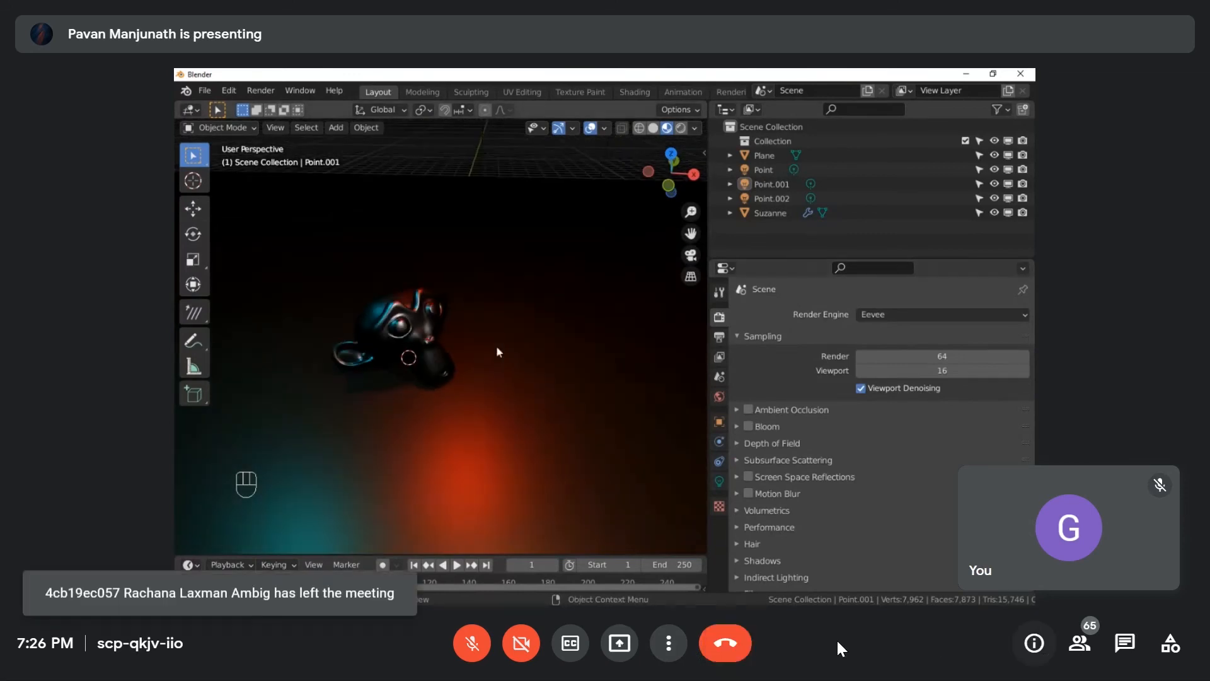
click(668, 642)
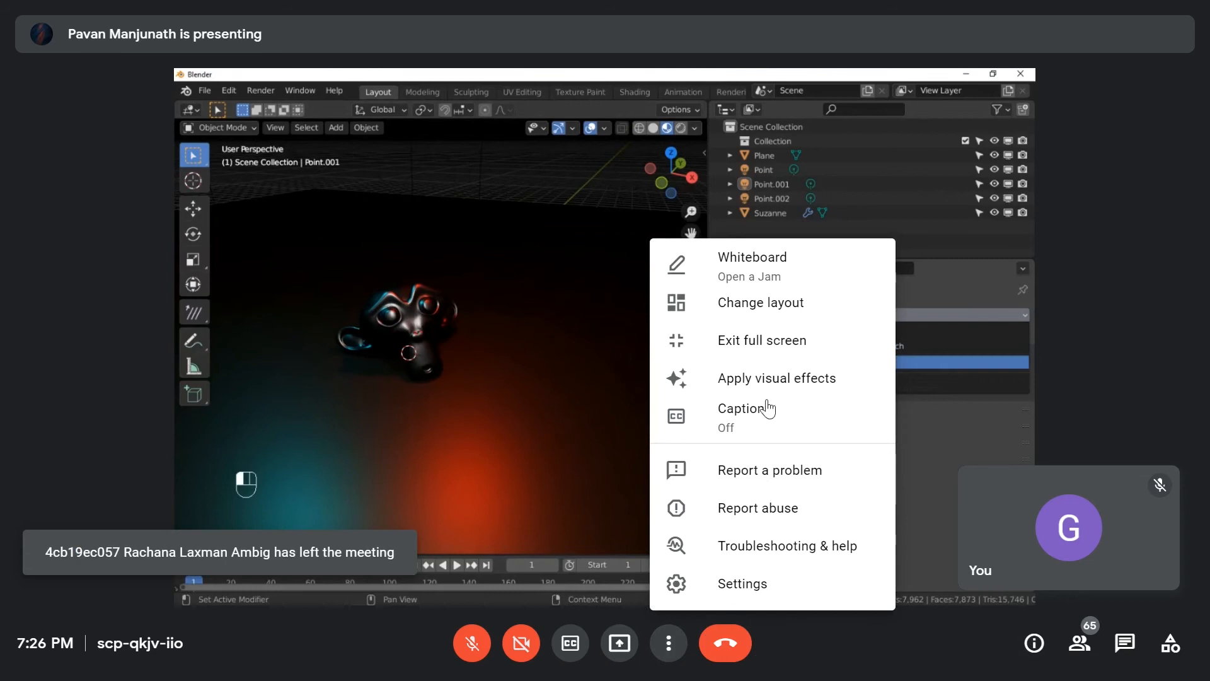
click(1012, 348)
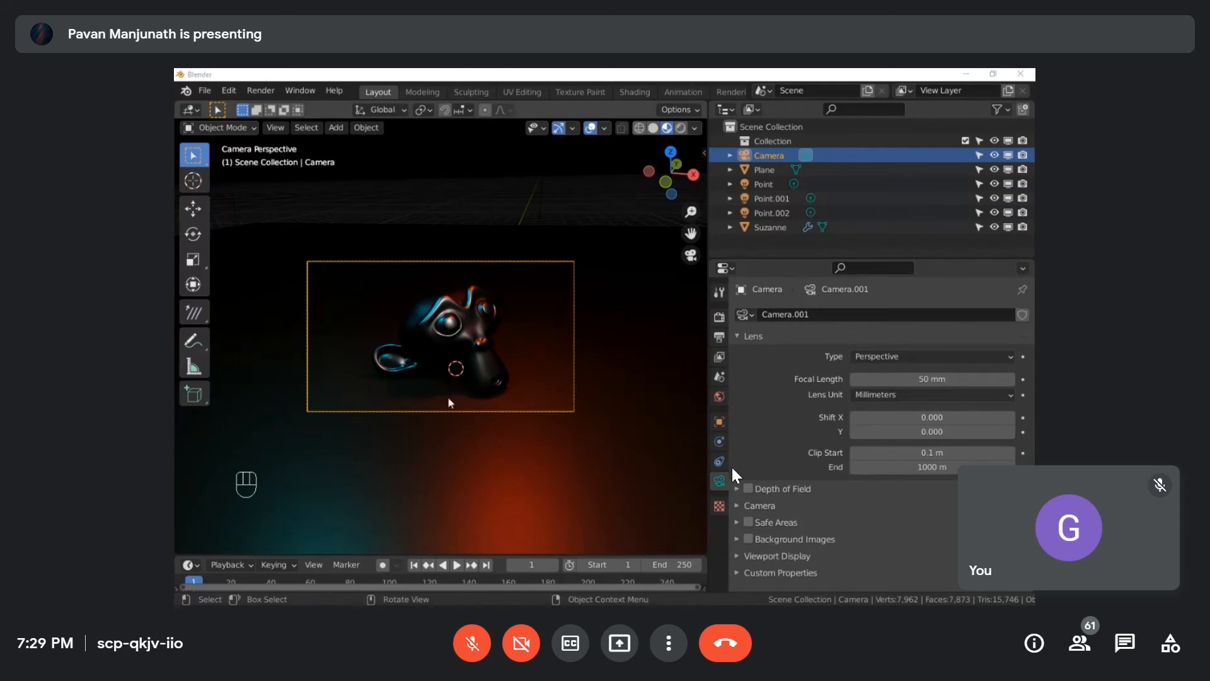
key(XF86MonBrightnessUp)
key(XF86MonBrightnessUp)
key(XF86MonBrightnessUp)
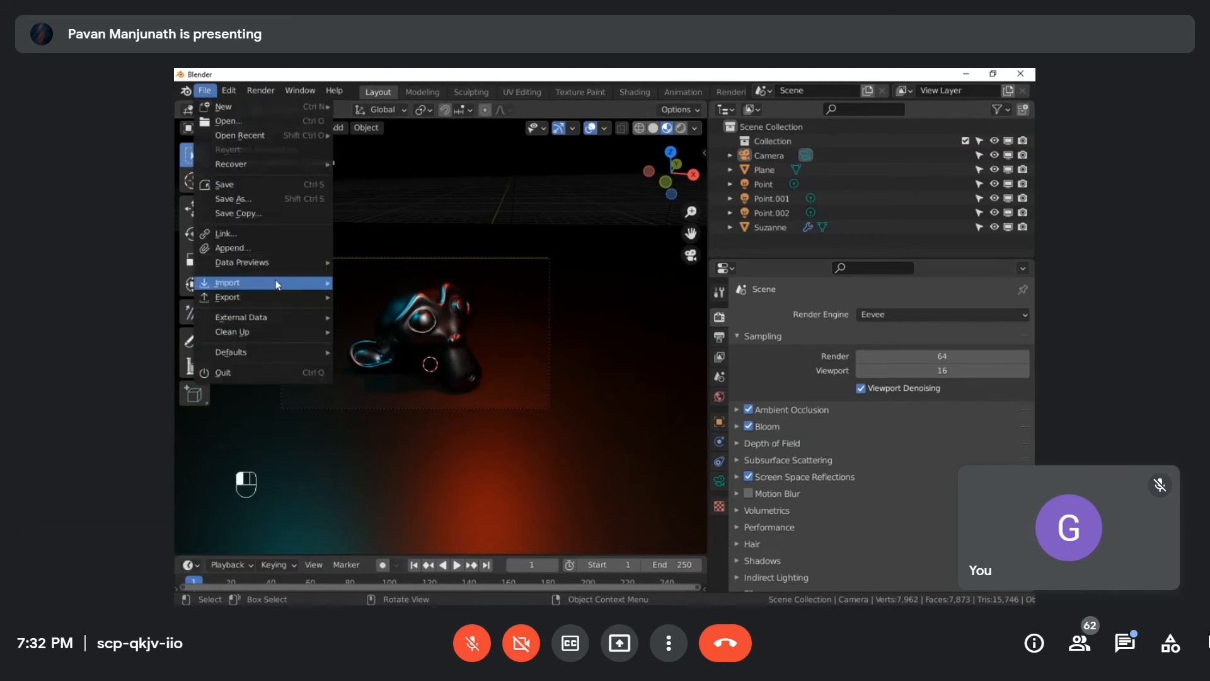
Step: Look through the list of participants in the Google Meet call, and close it
click(1095, 659)
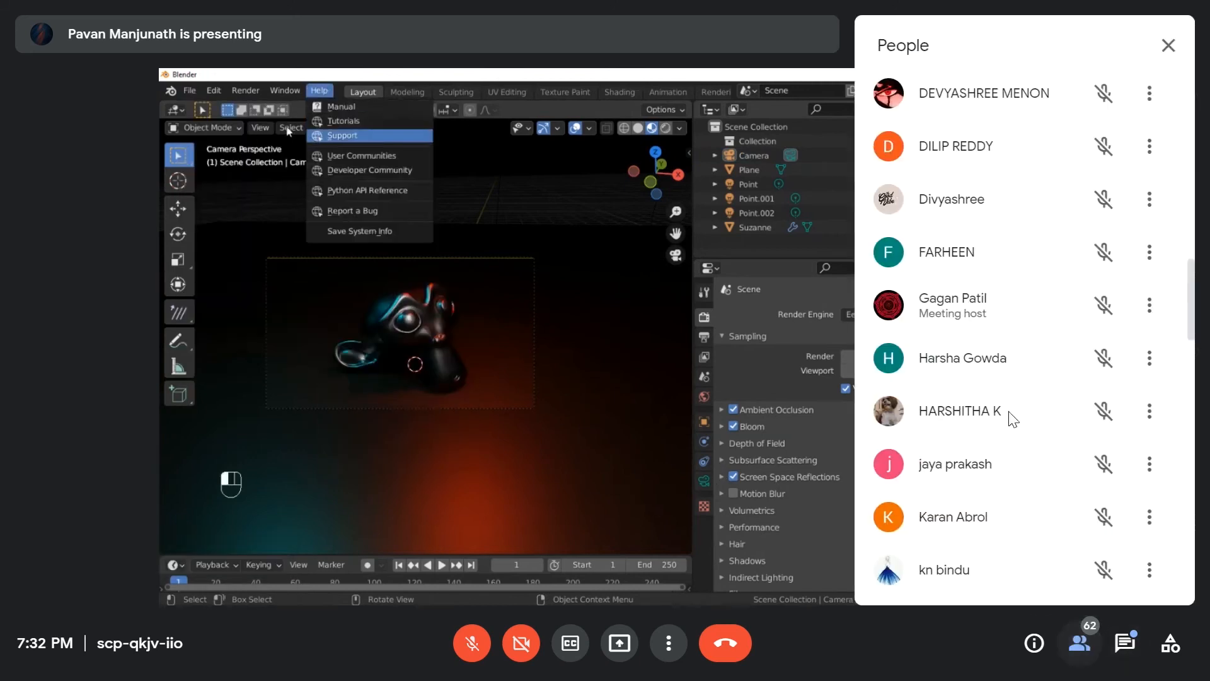
scroll(1009, 413, up, 12)
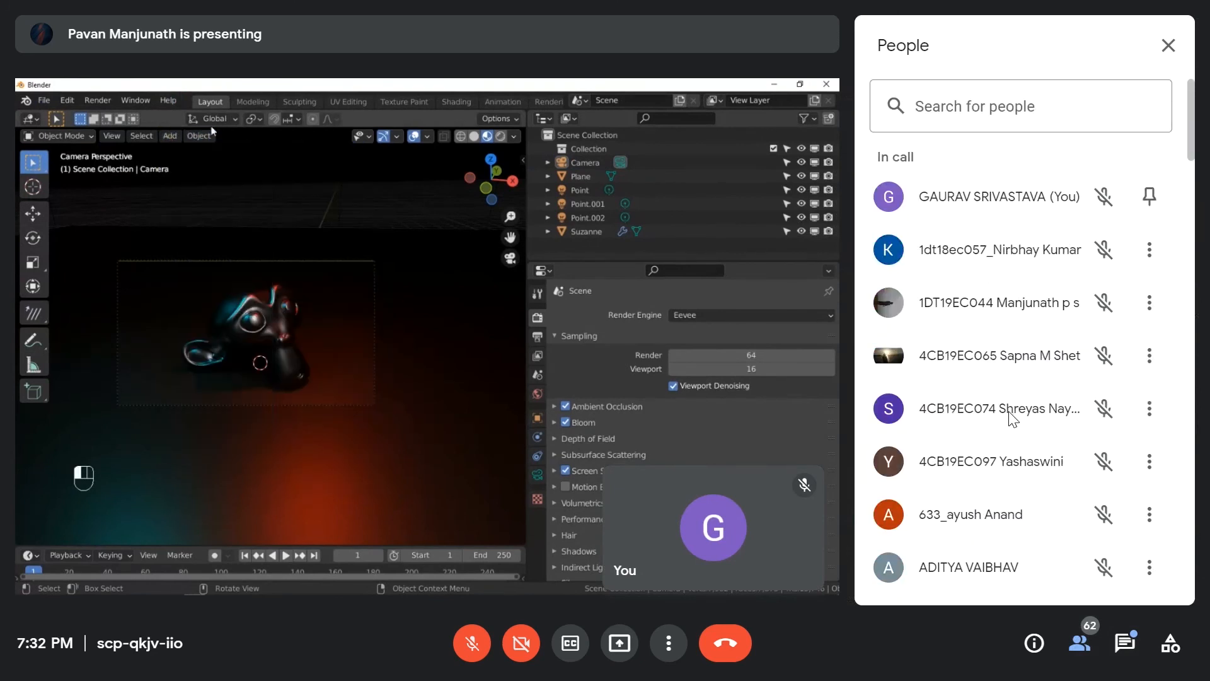
scroll(1009, 413, down, 3)
scroll(1012, 419, down, 10)
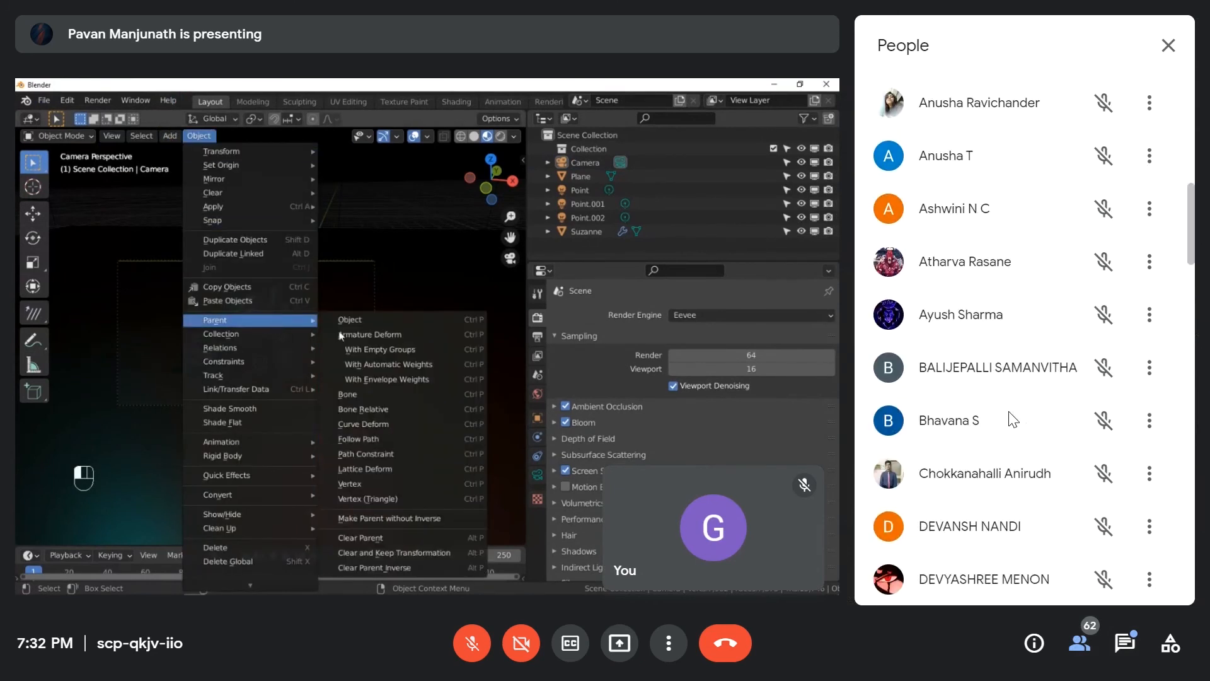
scroll(1012, 419, down, 10)
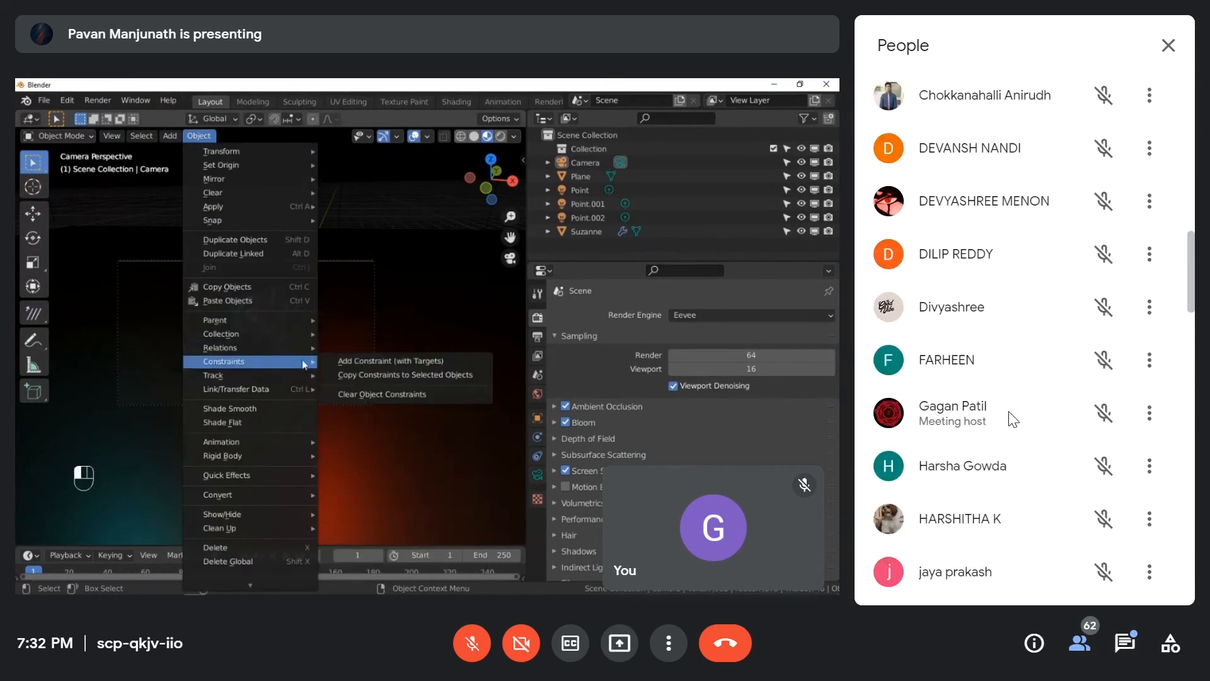
scroll(1013, 419, down, 1)
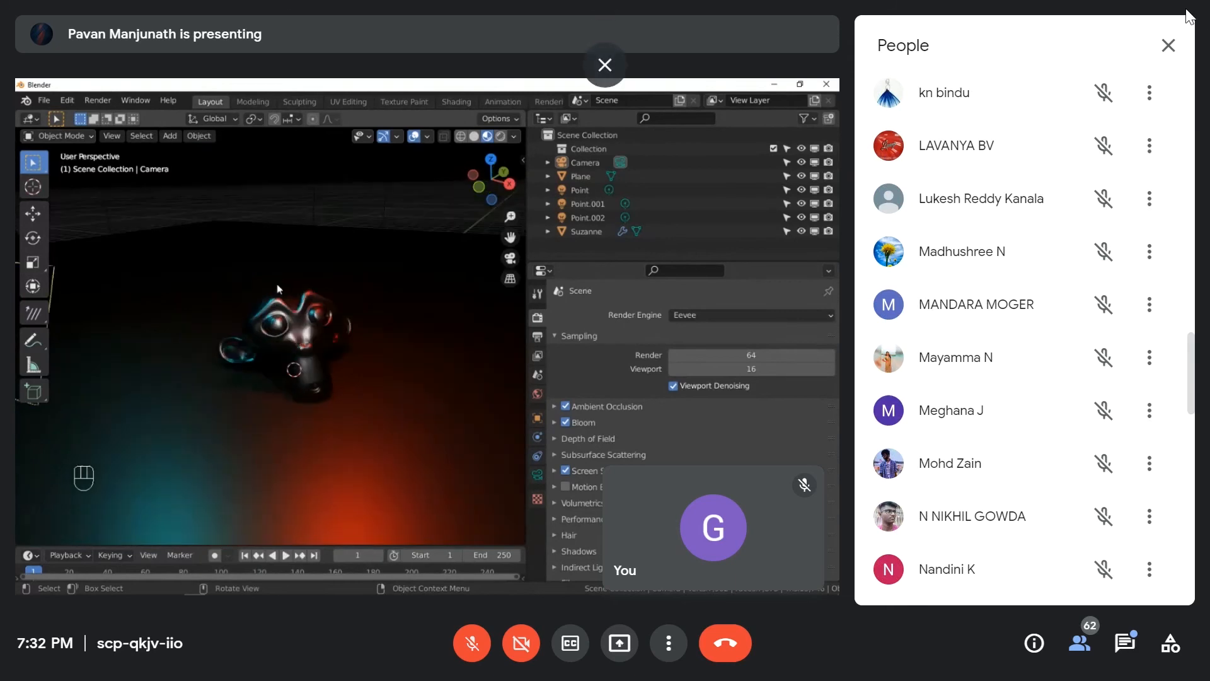
click(1168, 45)
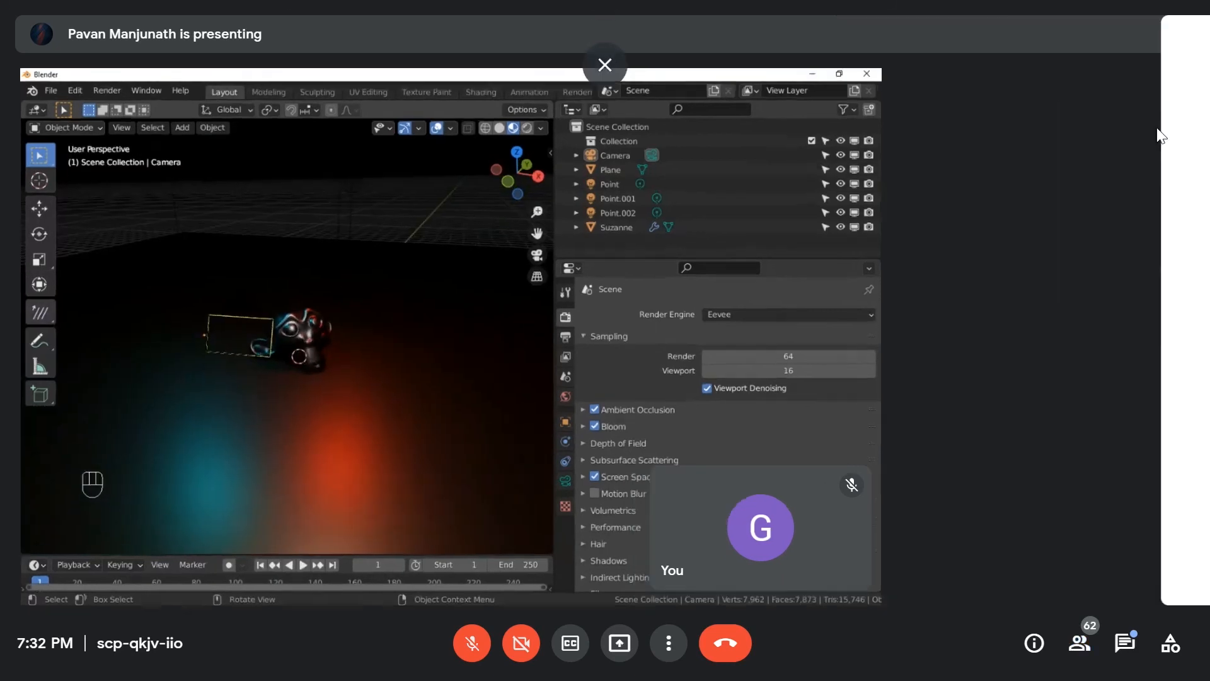
Step: Check the in-call messages, look through the participants list again, and close it
click(1125, 641)
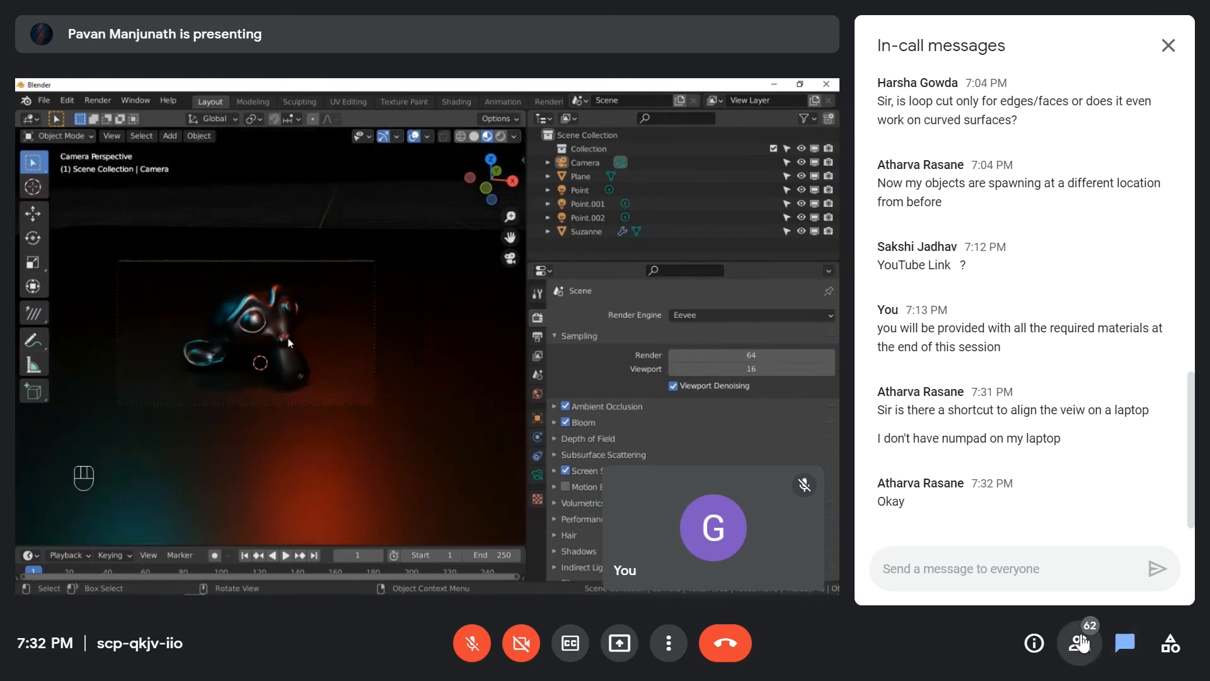
click(1081, 643)
scroll(974, 445, up, 15)
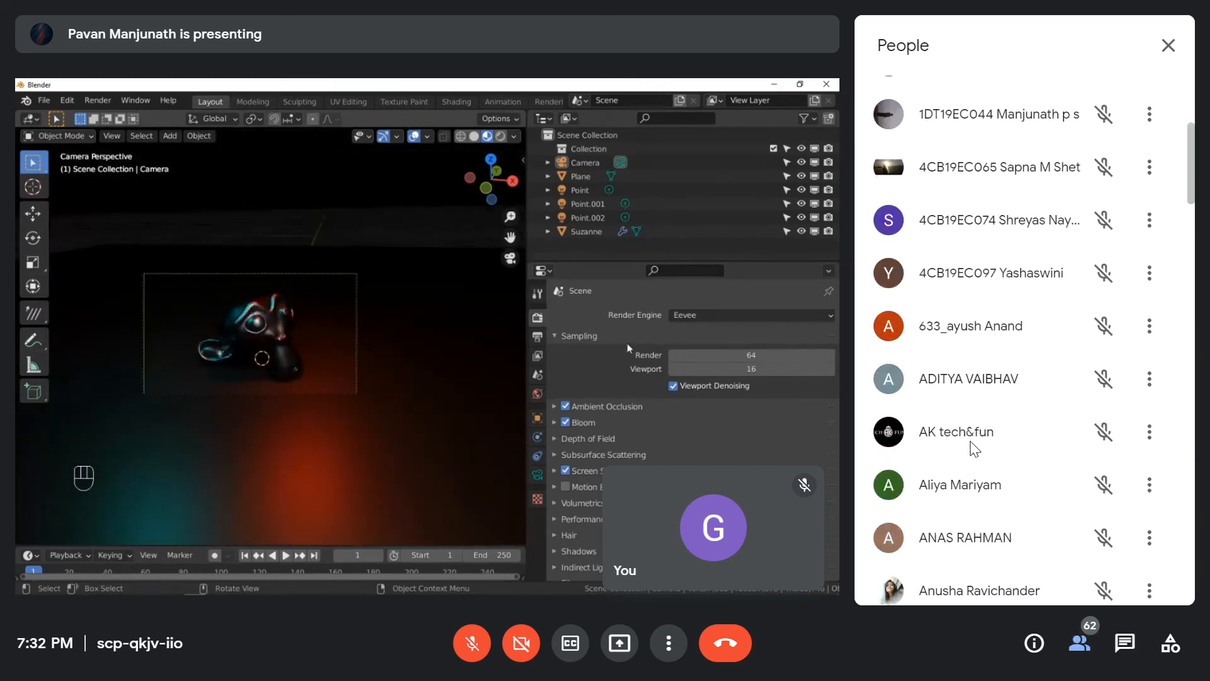
scroll(975, 449, down, 5)
scroll(975, 448, down, 1)
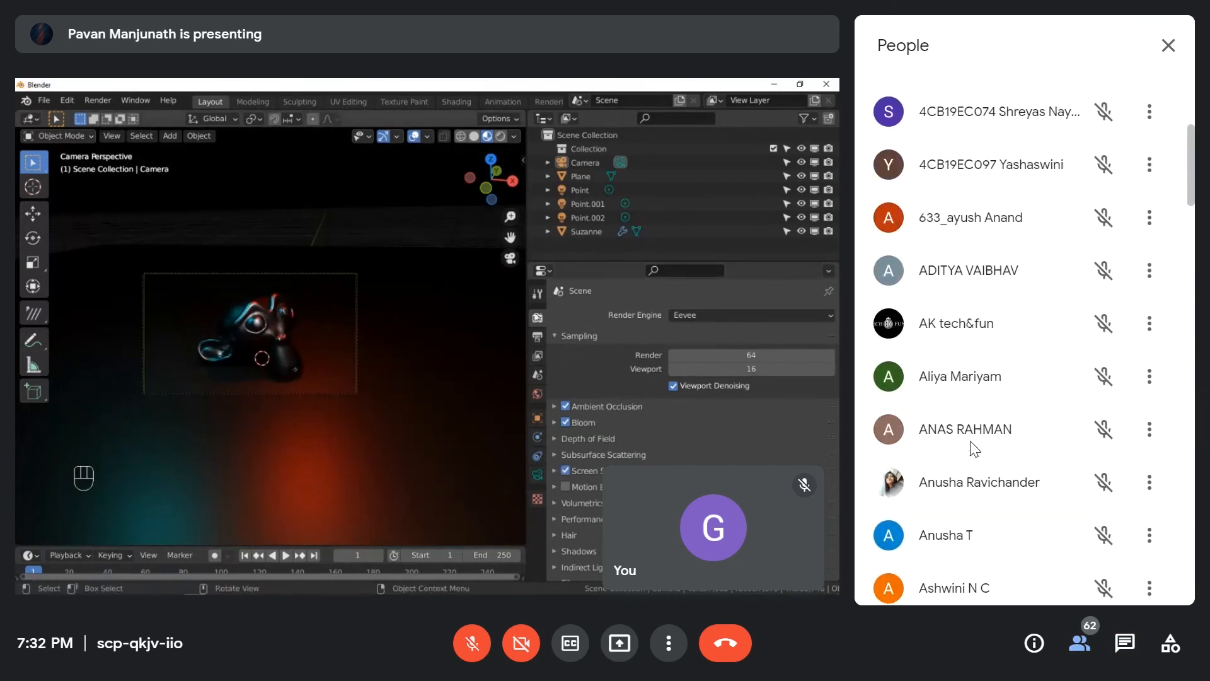
scroll(974, 449, down, 4)
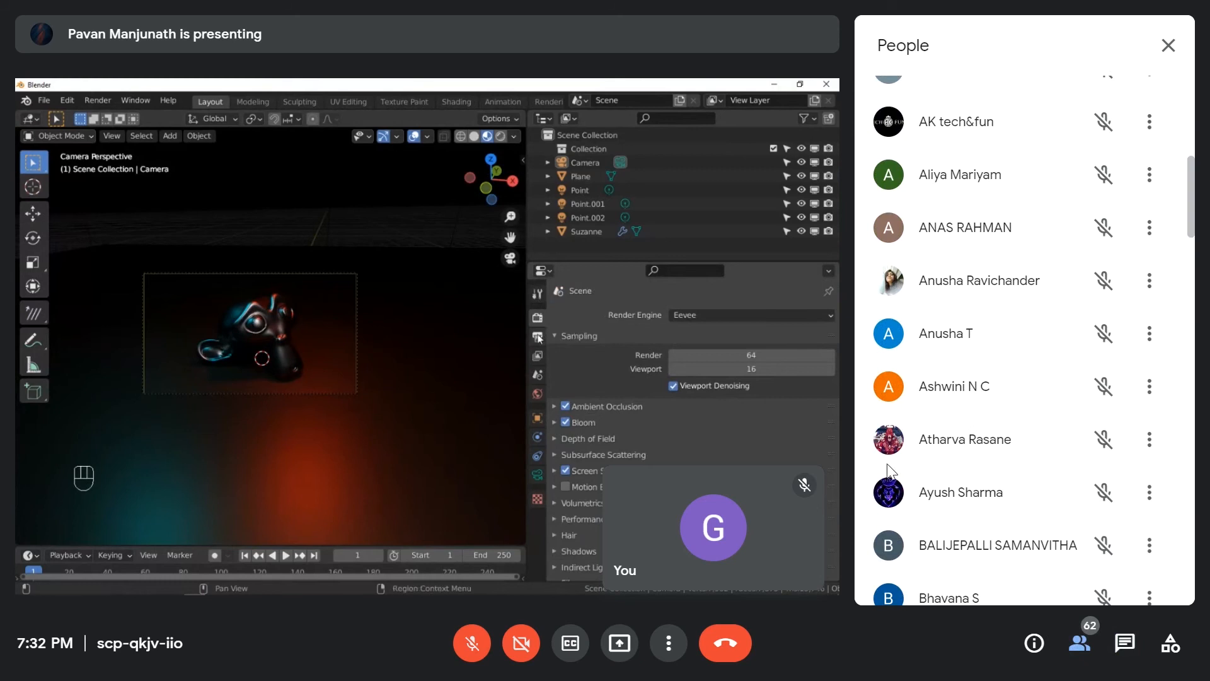
click(1154, 454)
click(486, 488)
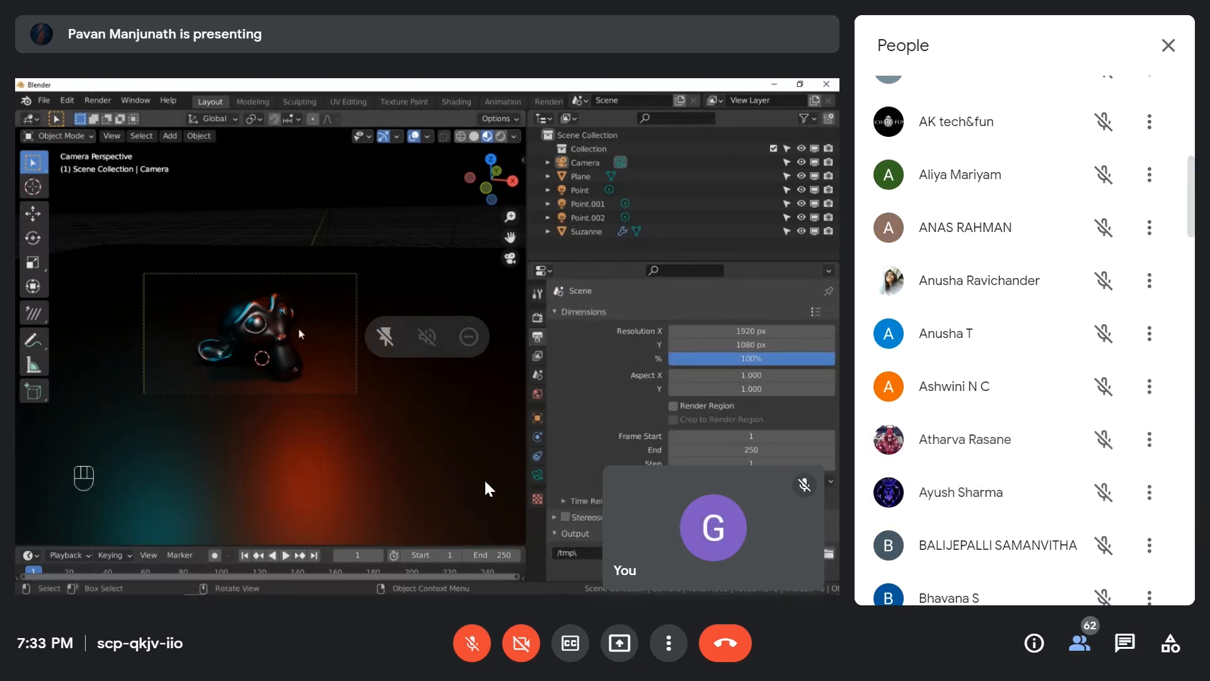
click(1169, 48)
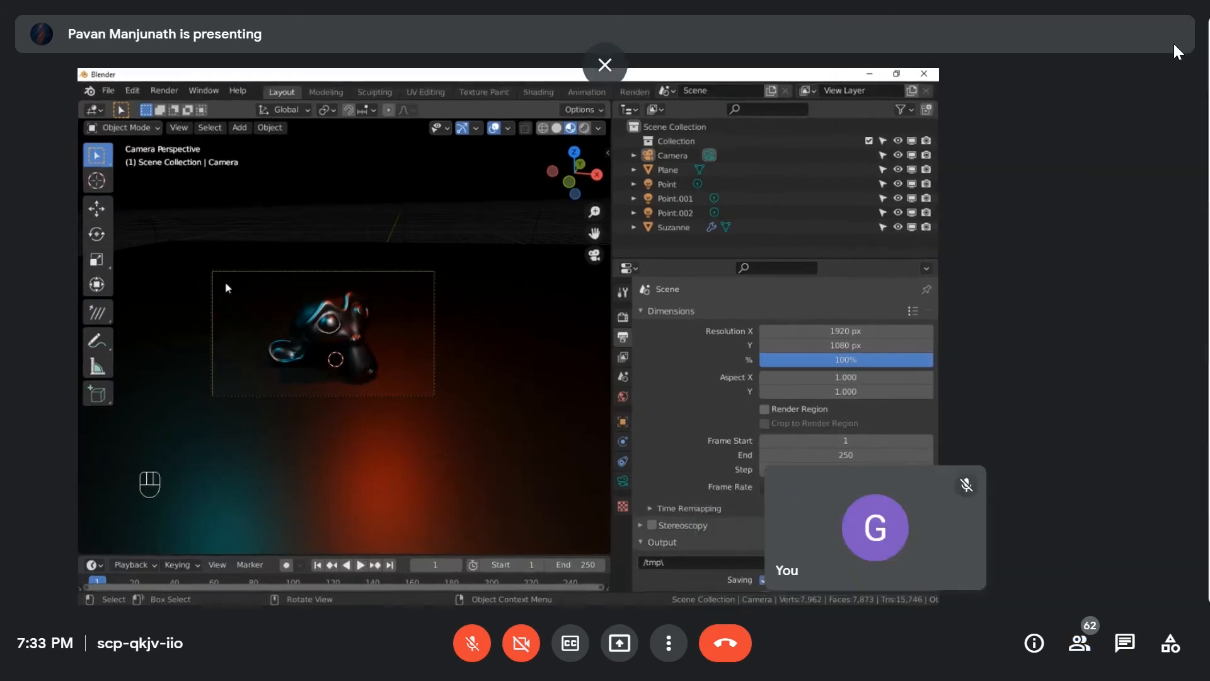
Step: Review the in-call messages once more and close the chat
click(1124, 643)
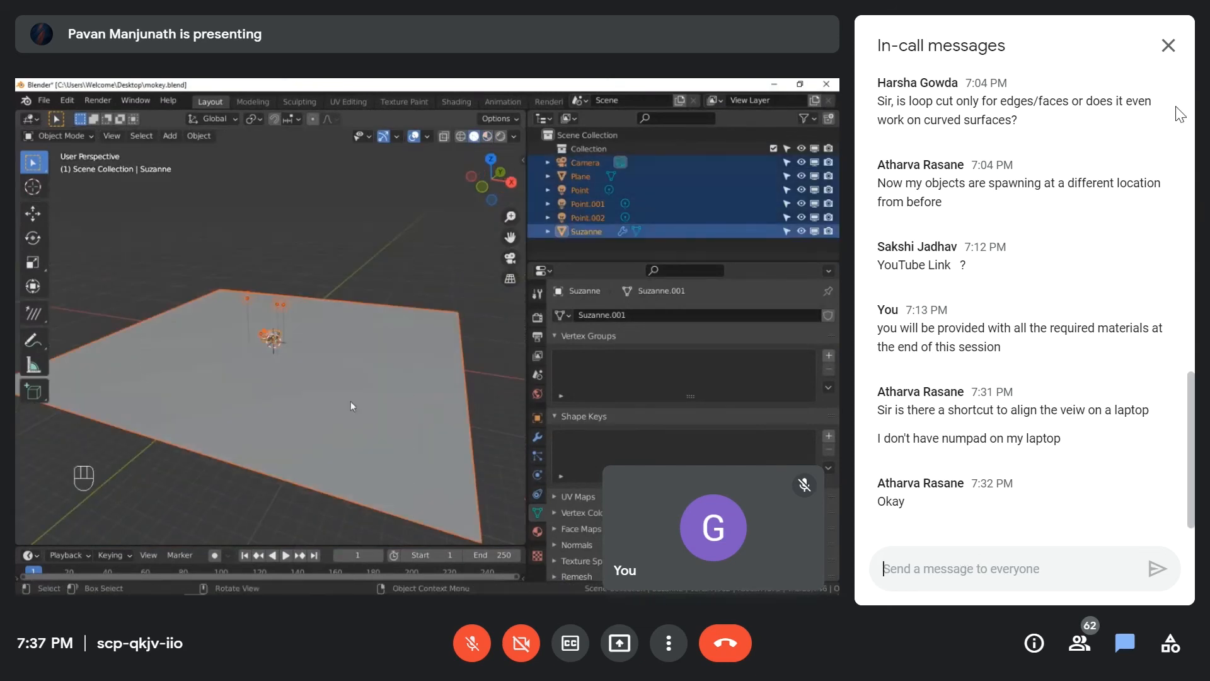
click(1176, 46)
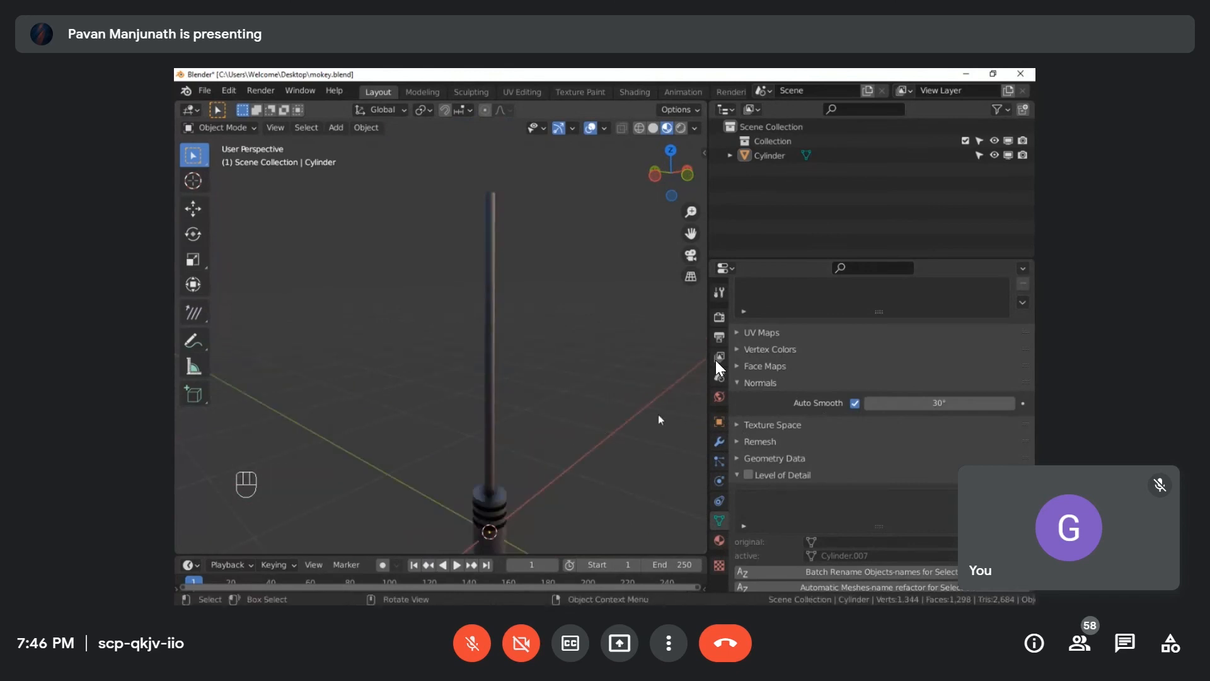
Step: View the whole cylinder model in Blender, select it and show its material settings
middle_drag(493, 470, 482, 430)
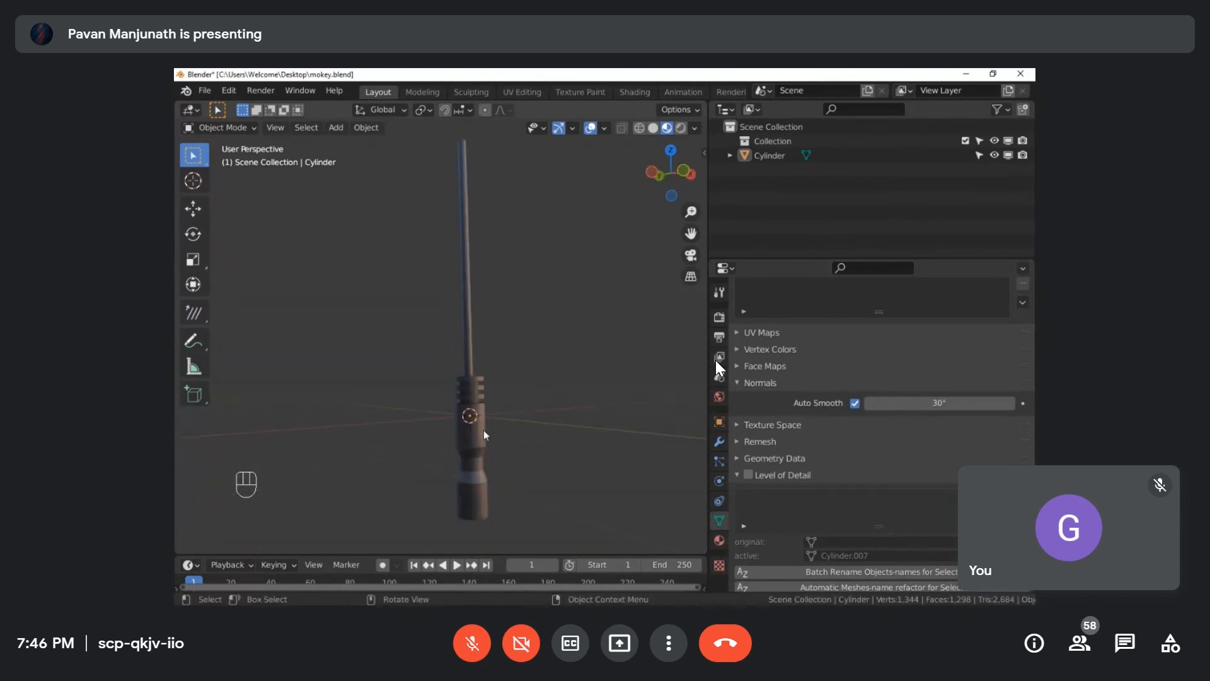
click(483, 430)
click(719, 540)
key(alt+Tab)
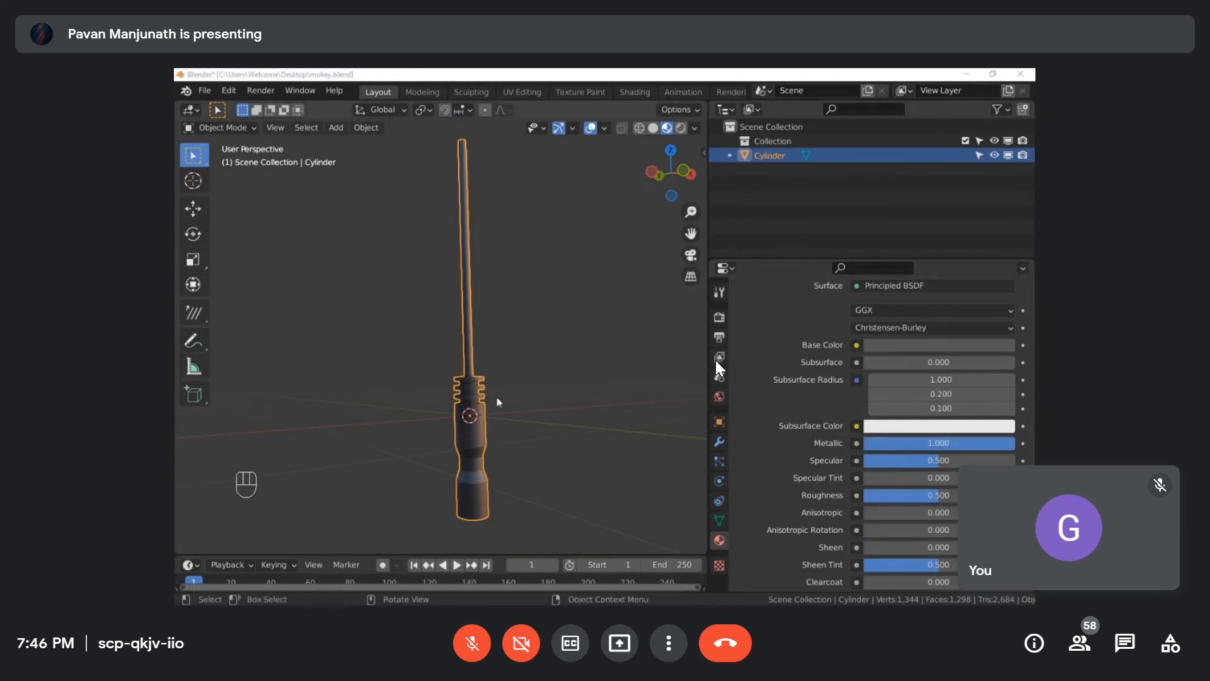
click(509, 190)
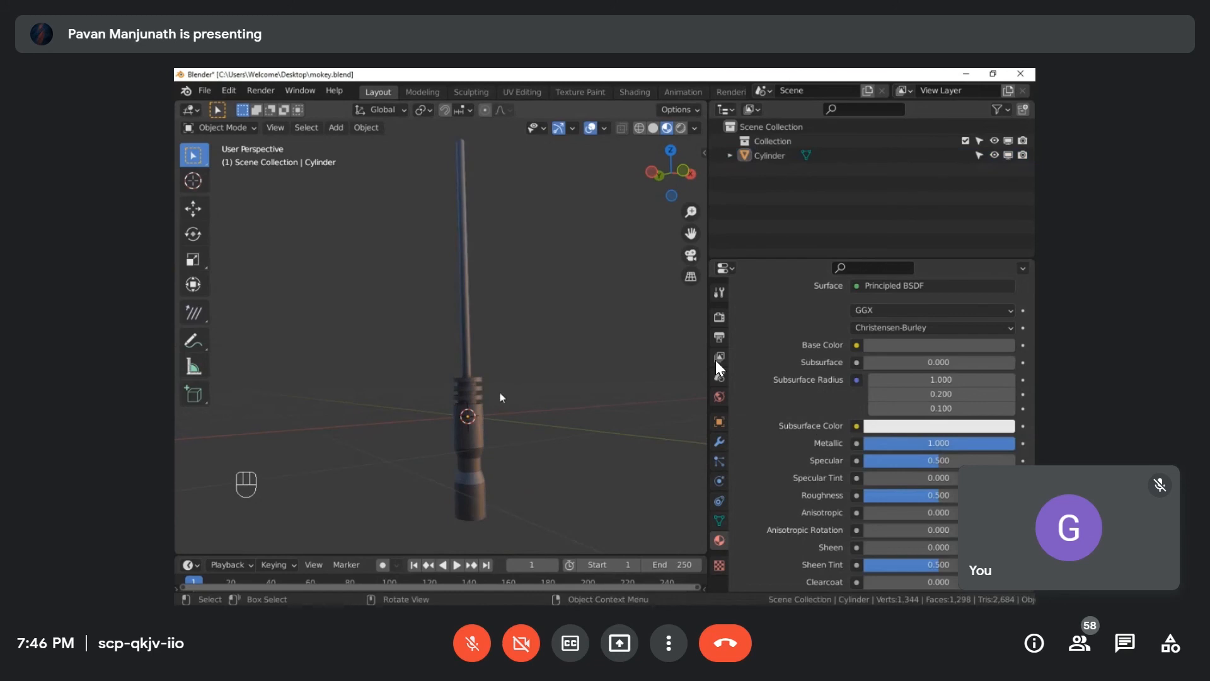
Step: Try a Roughness of 0.000 on the cylinder's material, settle on 0.339, and inspect the surface up close
middle_drag(499, 396, 456, 414)
click(436, 423)
scroll(917, 489, down, 3)
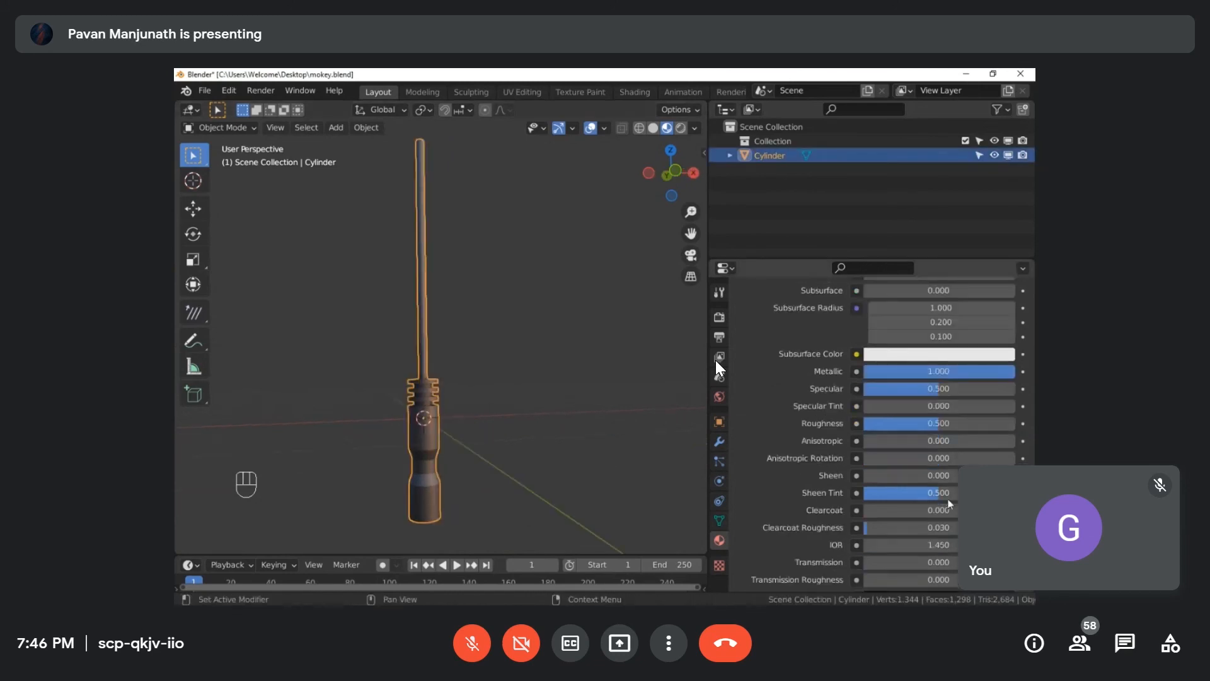
drag(936, 425, 845, 422)
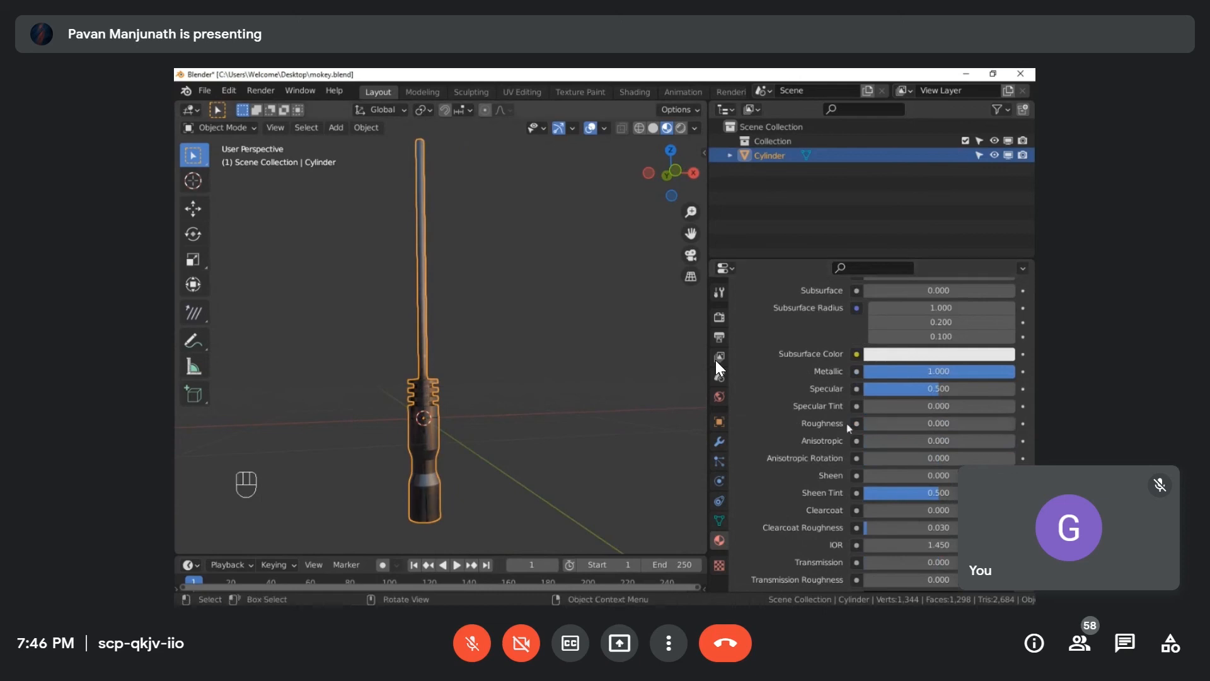
drag(927, 426, 983, 429)
click(465, 385)
middle_drag(465, 385, 475, 420)
scroll(485, 424, up, 4)
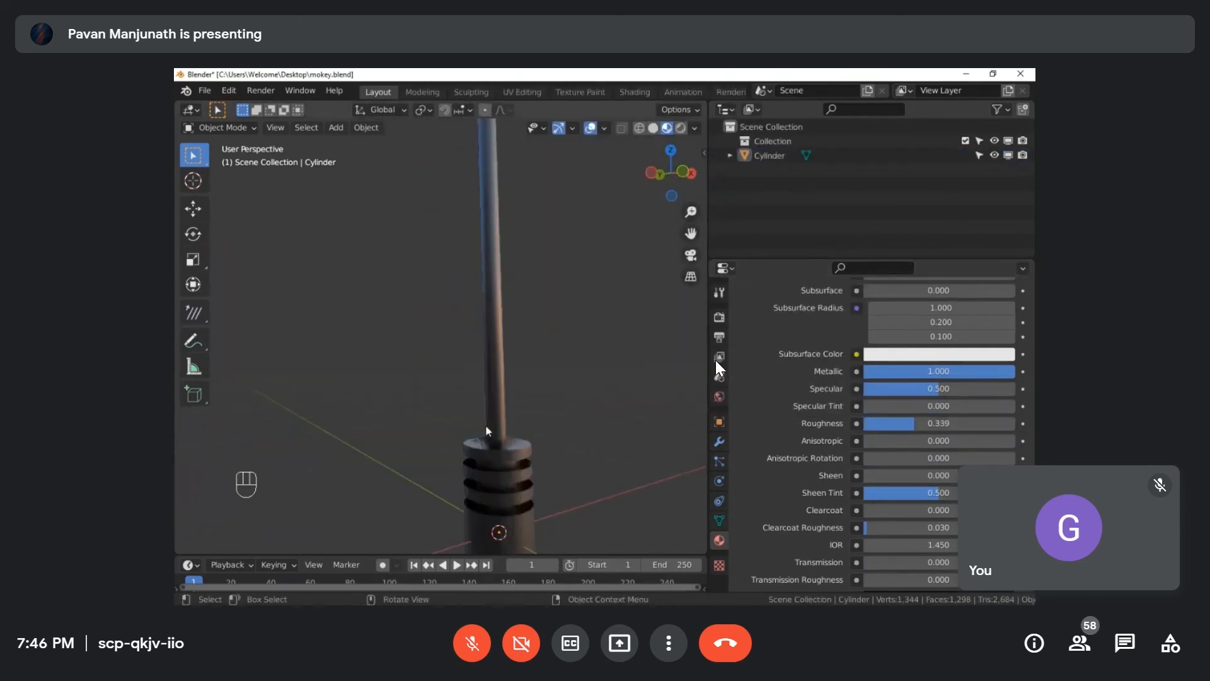
Step: Slightly lighten the Base Color of the cylinder's material
scroll(971, 360, up, 2)
scroll(971, 359, up, 2)
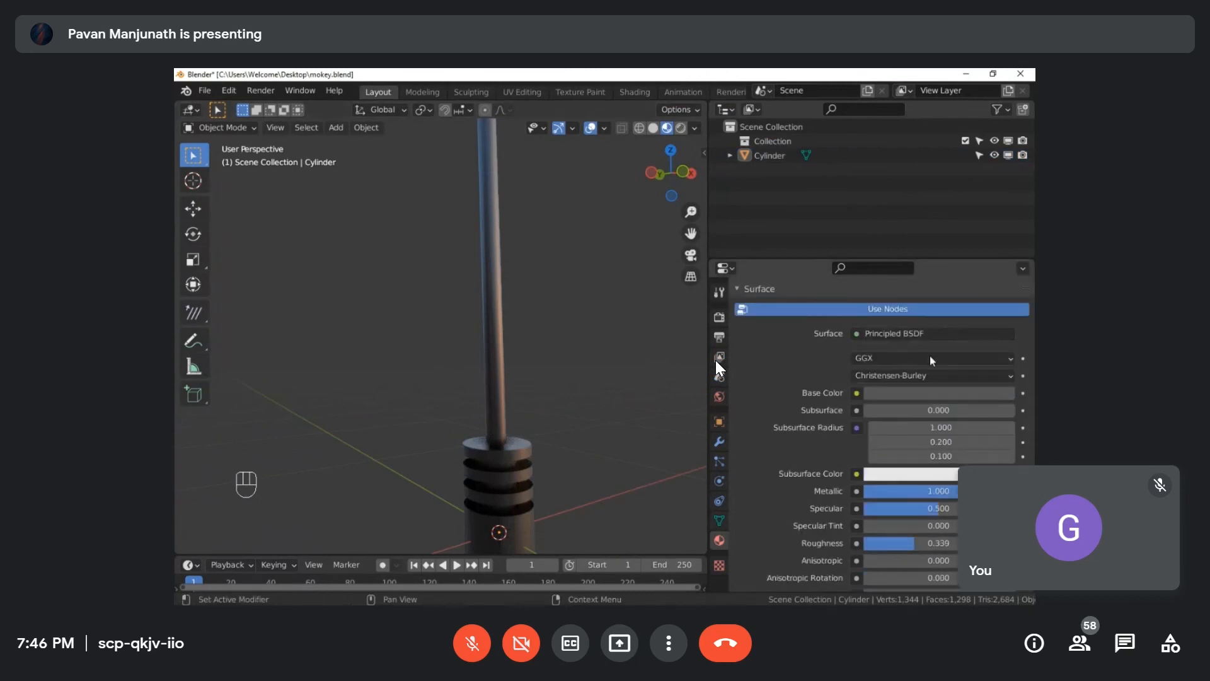
click(917, 390)
drag(1003, 255, 1004, 243)
middle_drag(567, 422, 494, 371)
Step: Select the cylinder and add a second material slot with a new material
key(a)
scroll(574, 373, down, 4)
shift+middle_drag(574, 371, 565, 413)
scroll(514, 396, up, 4)
scroll(513, 396, down, 3)
scroll(876, 397, up, 5)
click(1023, 312)
click(849, 404)
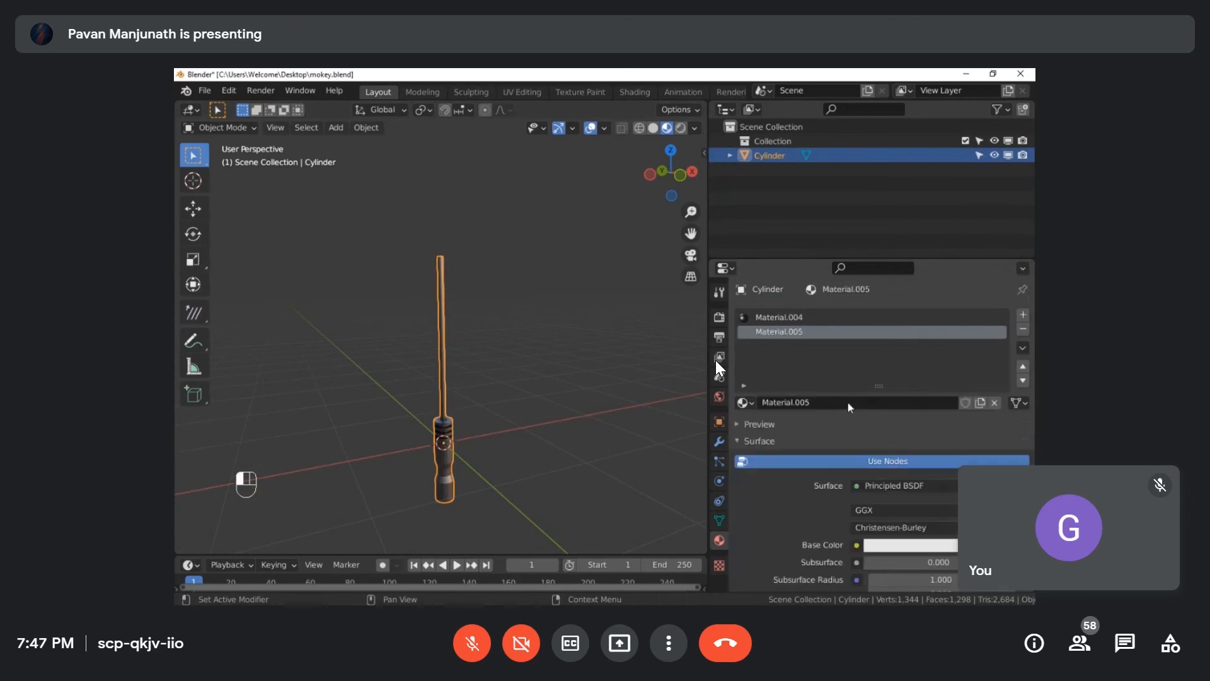
Step: Change the Base Color of the cylinder's second material to a light violet-blue
scroll(510, 406, up, 4)
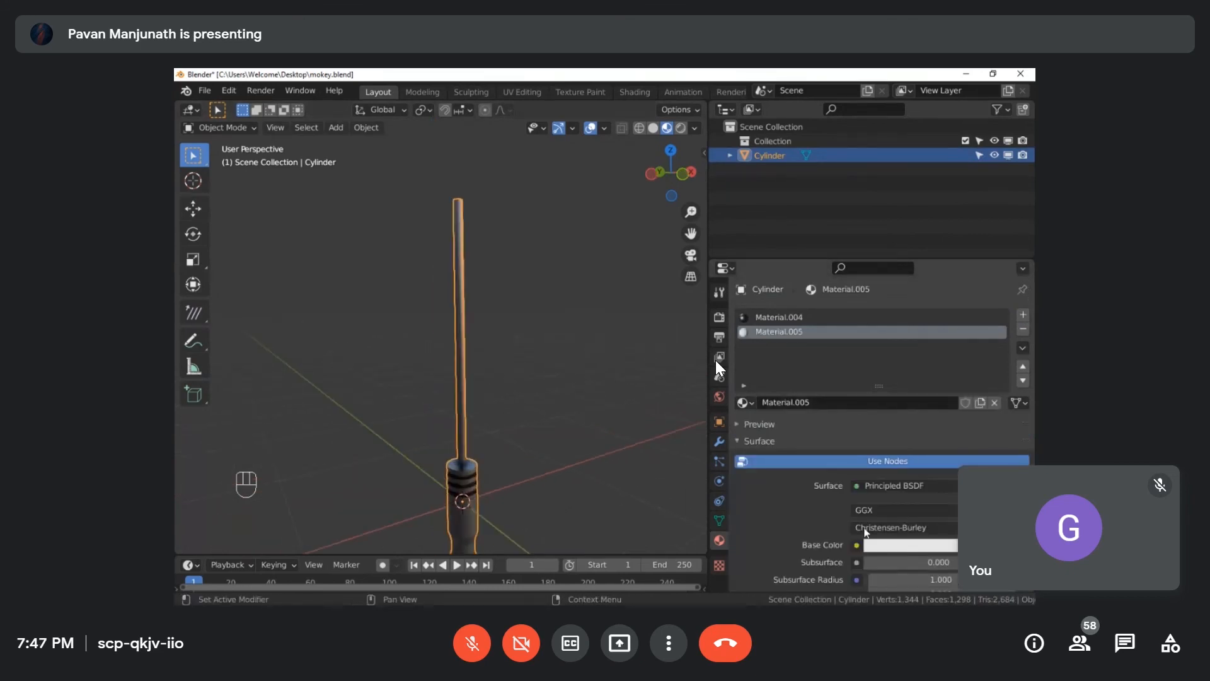
click(882, 542)
drag(947, 413, 967, 383)
click(967, 383)
middle_drag(552, 449, 562, 405)
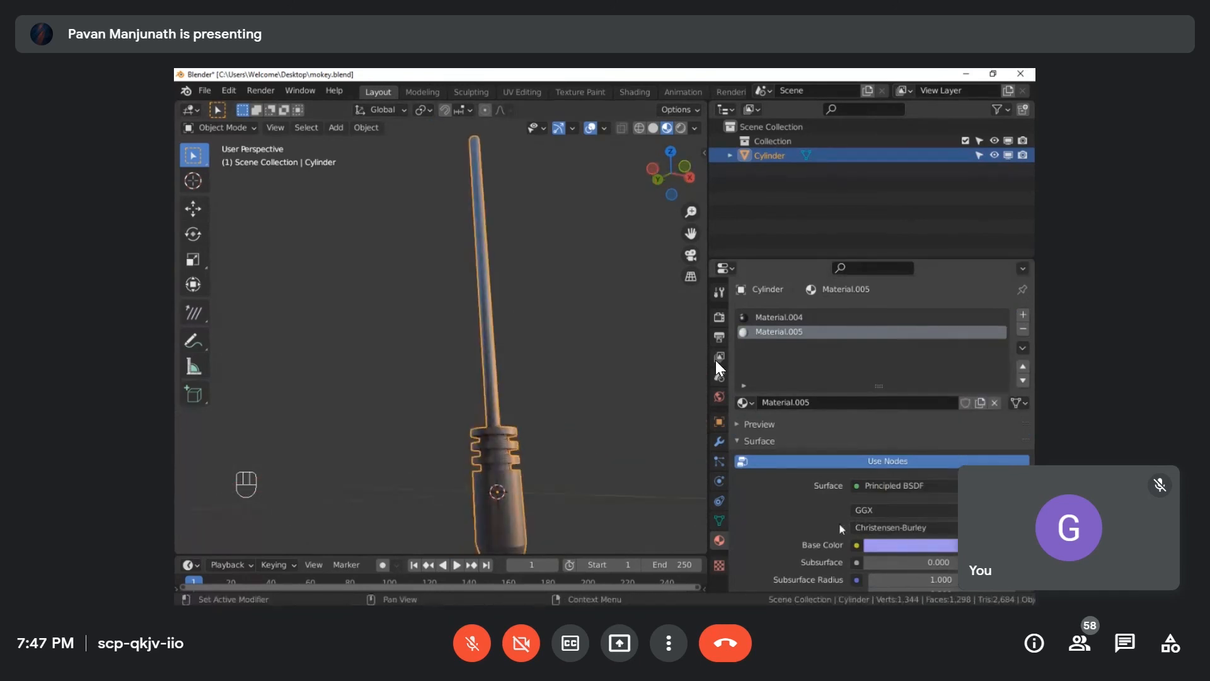
Step: Change the Base Color of the cylinder's second material to near white and deselect the cylinder
click(915, 545)
drag(962, 412, 977, 385)
key(Escape)
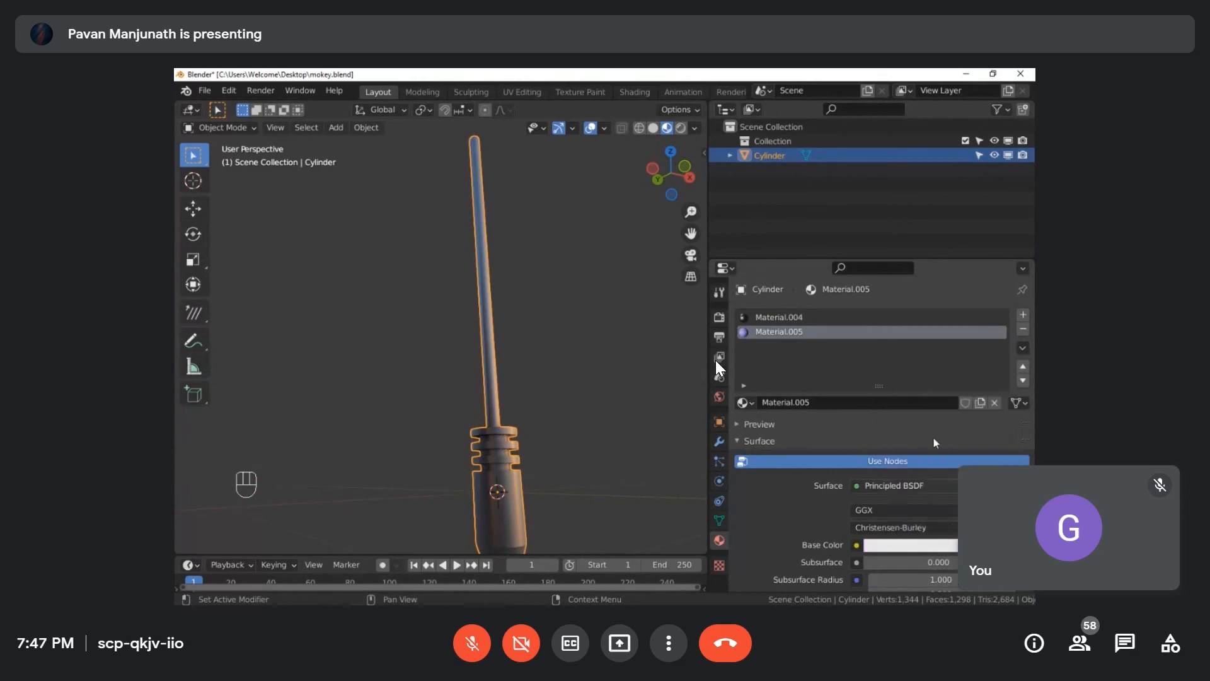
middle_drag(494, 408, 600, 443)
click(534, 359)
middle_drag(627, 399, 652, 385)
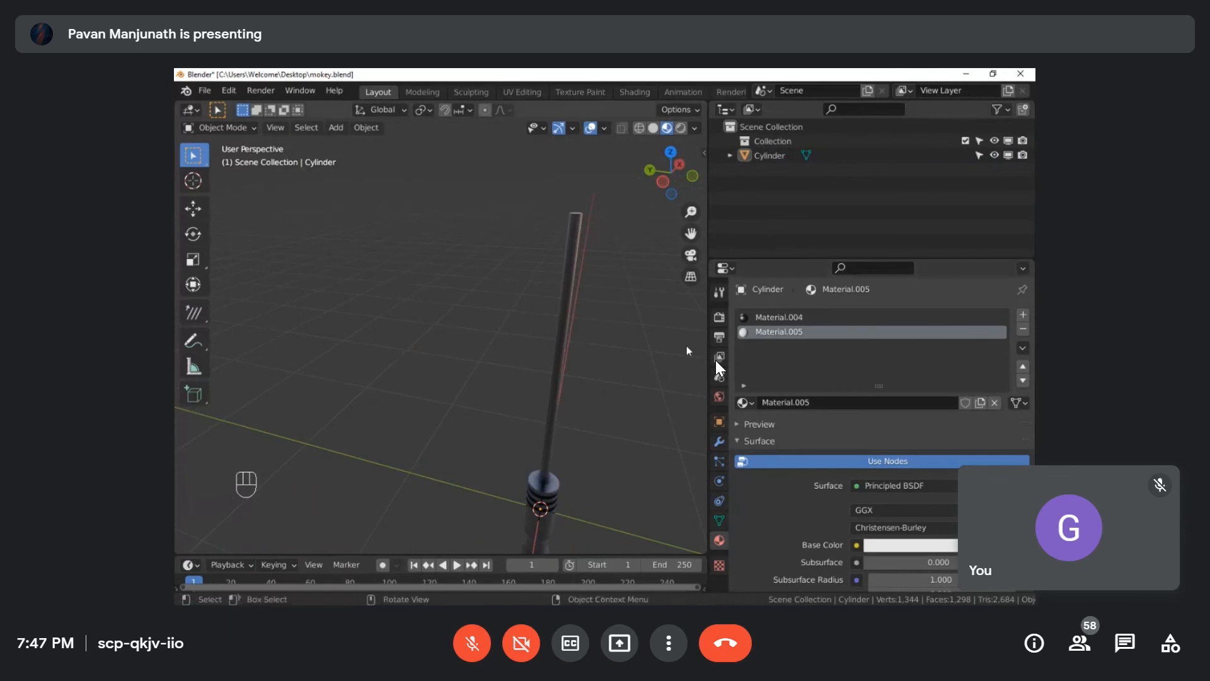
Step: Move Material.005 above Material.004 in the cylinder's material slots
click(788, 318)
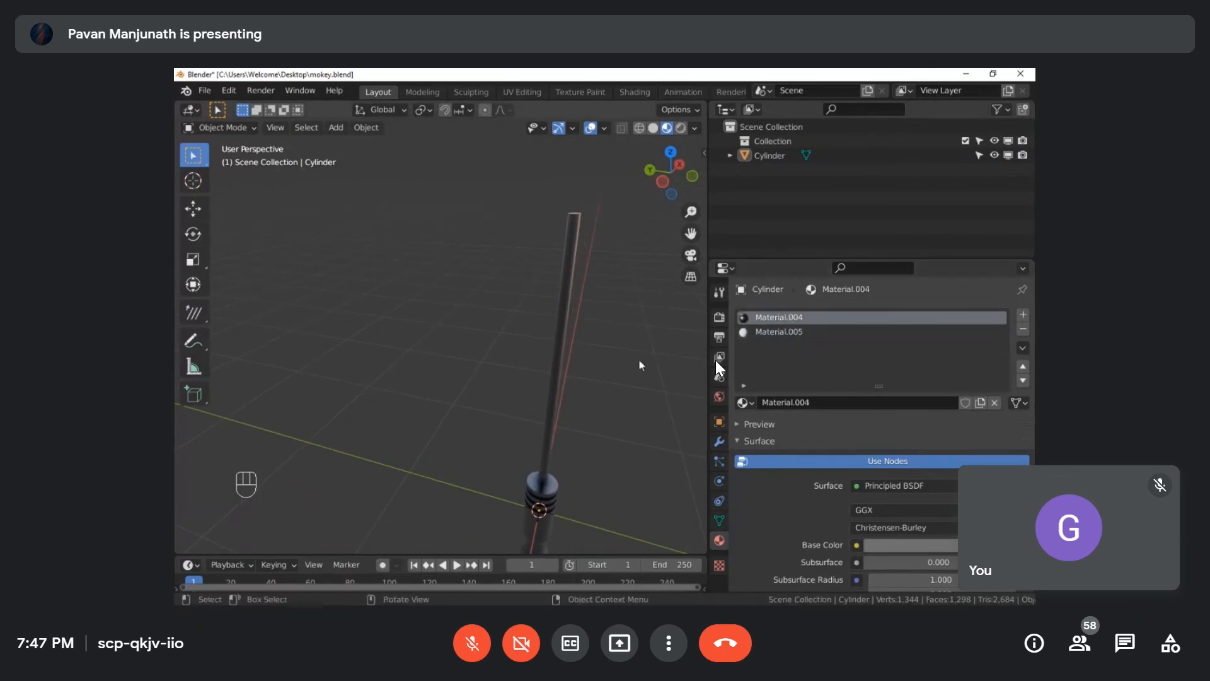
middle_drag(638, 361, 618, 361)
click(782, 334)
click(1023, 367)
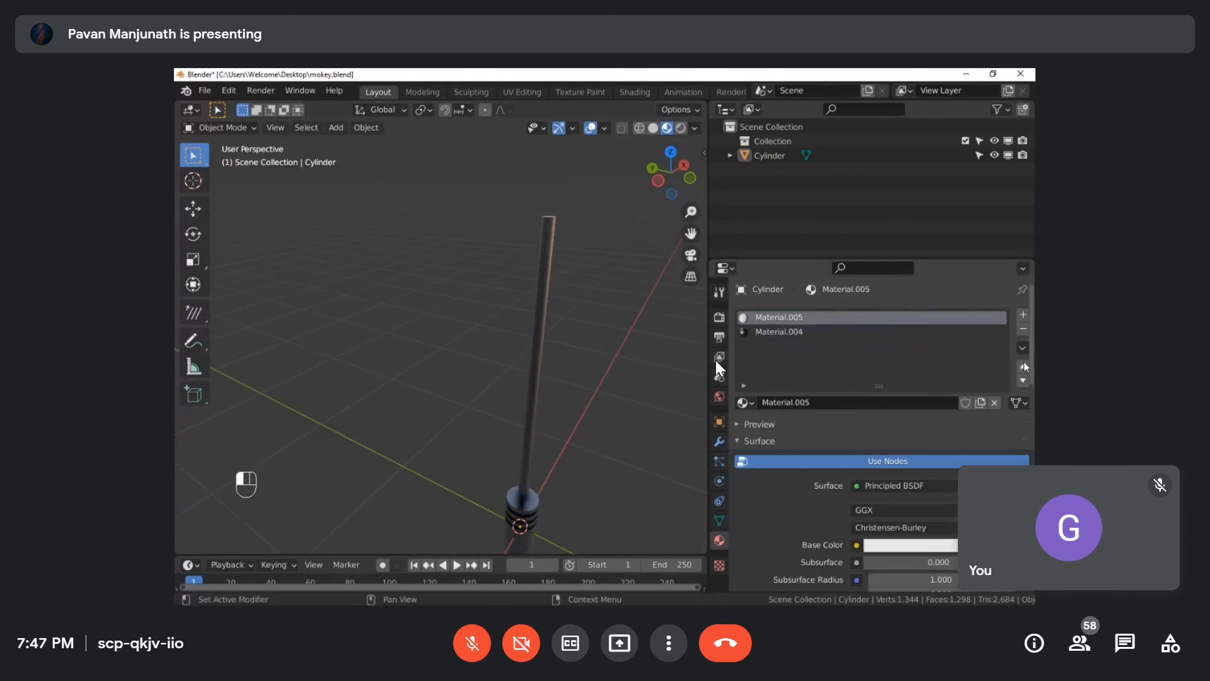
click(775, 336)
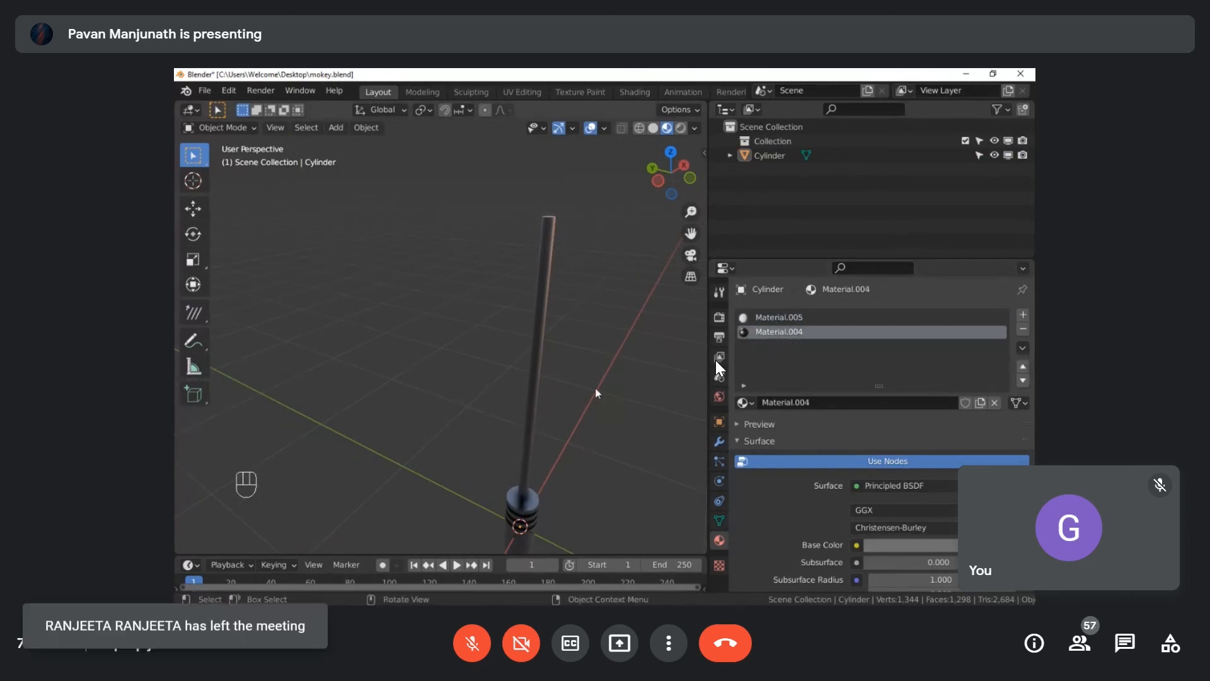
mouse_move(539, 370)
middle_down()
mouse_move(570, 370)
mouse_move(533, 369)
middle_up()
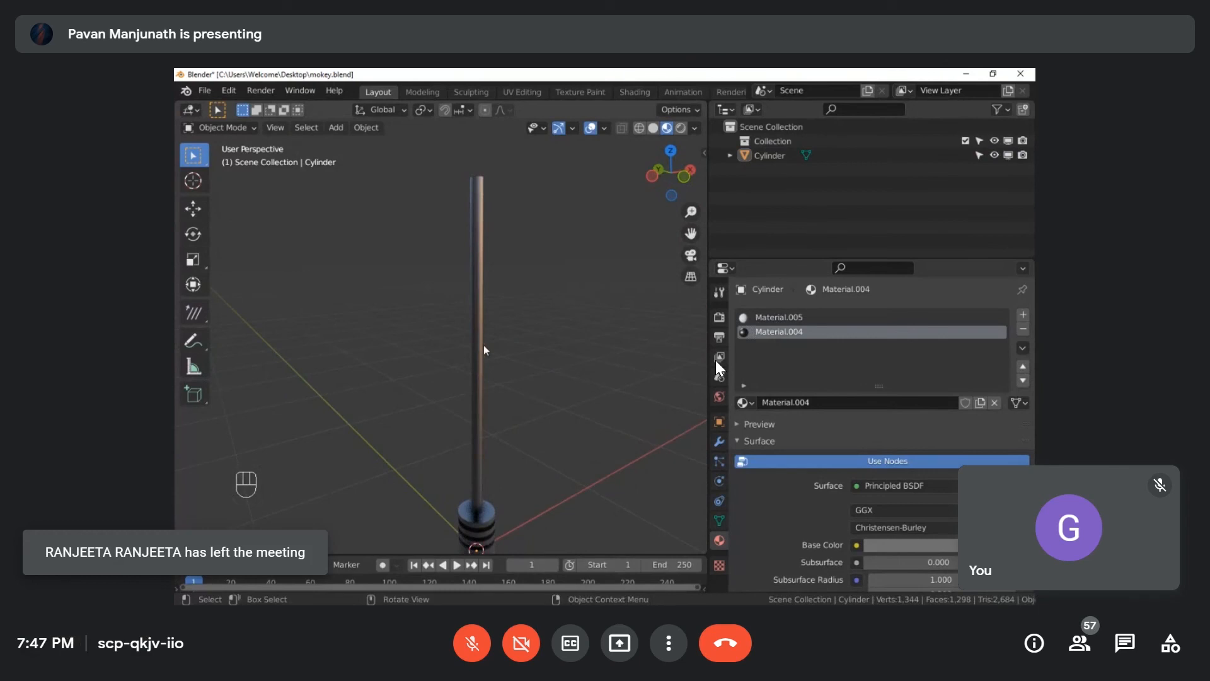
Step: Select the cylinder and change the Base Color of Material.005 to a saturated cyan
click(799, 317)
scroll(803, 358, down, 1)
middle_drag(683, 376, 627, 389)
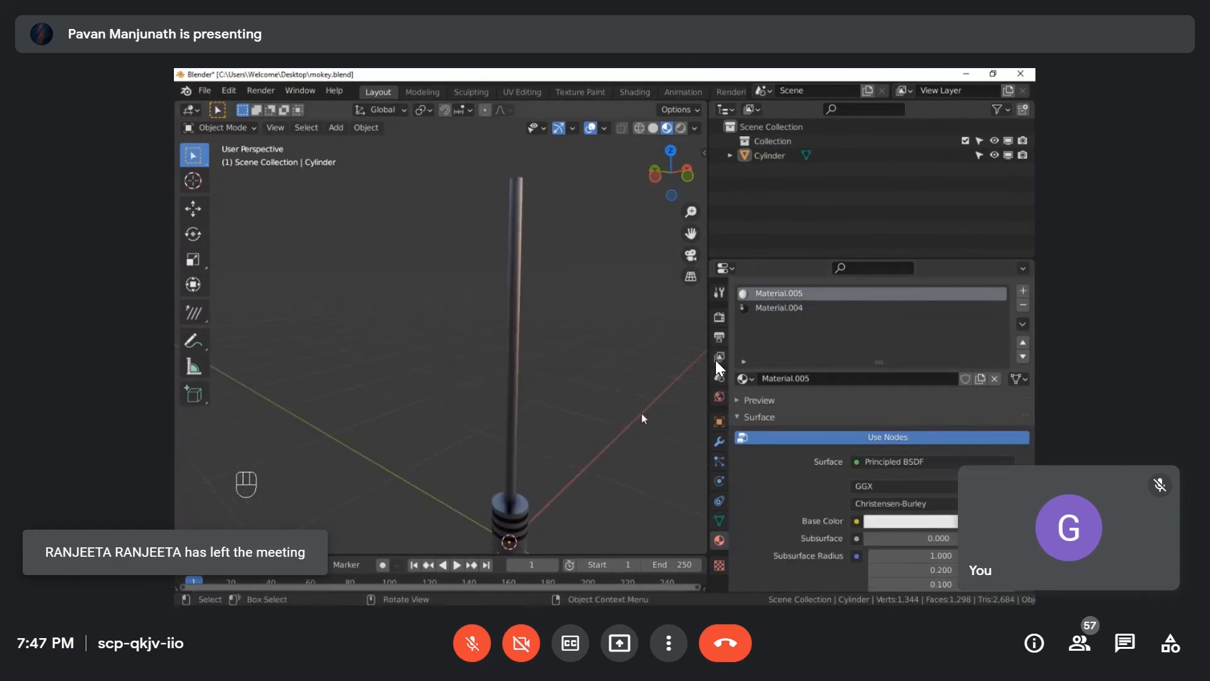
middle_drag(594, 429, 542, 416)
click(506, 421)
scroll(546, 420, down, 4)
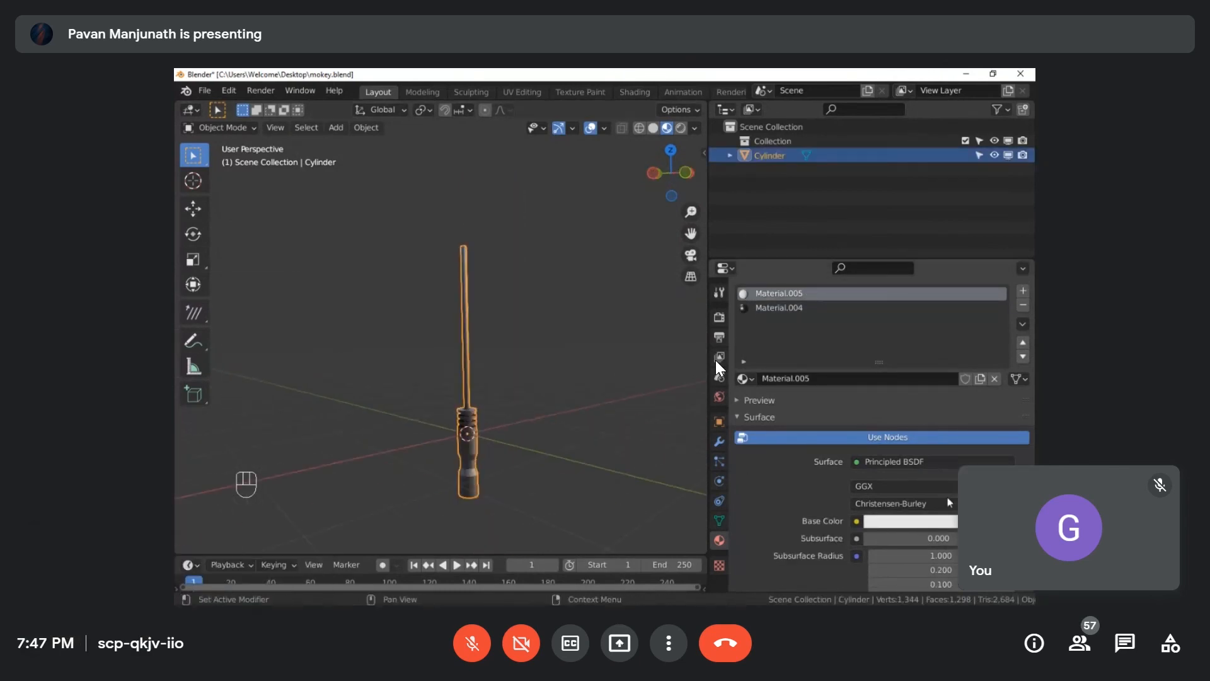
click(947, 521)
drag(952, 346, 937, 314)
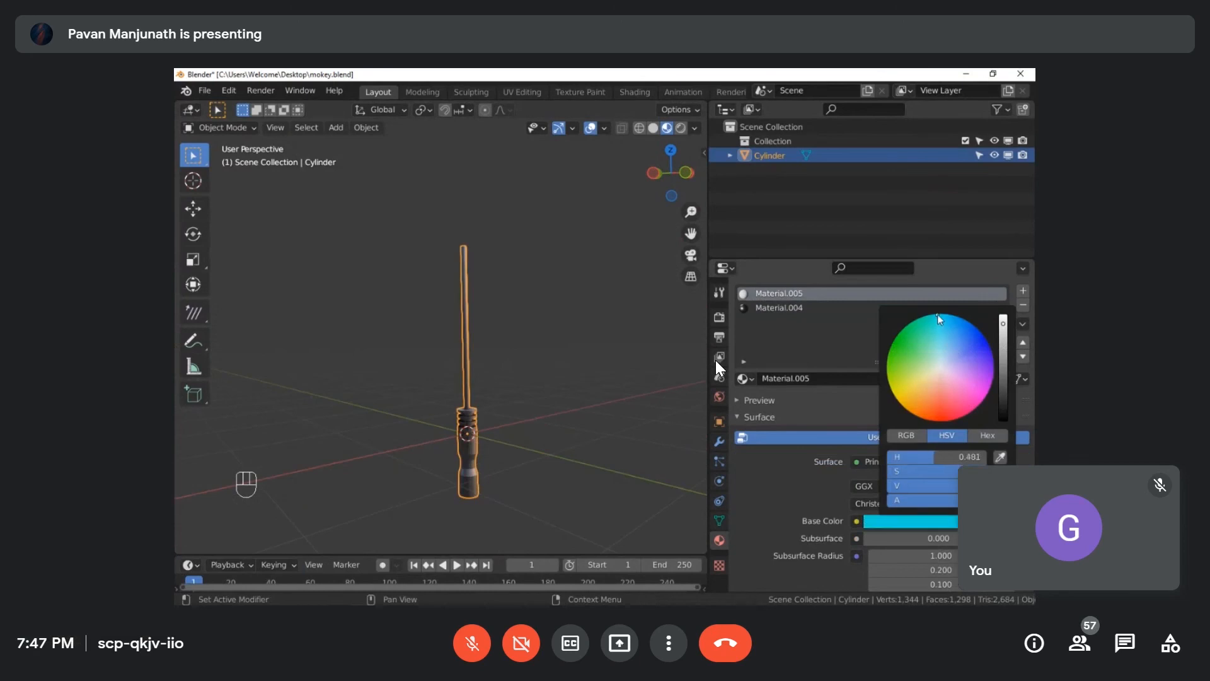
click(470, 314)
Step: Reselect the cylinder and enter Edit Mode
scroll(470, 313, up, 3)
middle_drag(503, 397, 570, 361)
click(567, 358)
click(496, 321)
key(Tab)
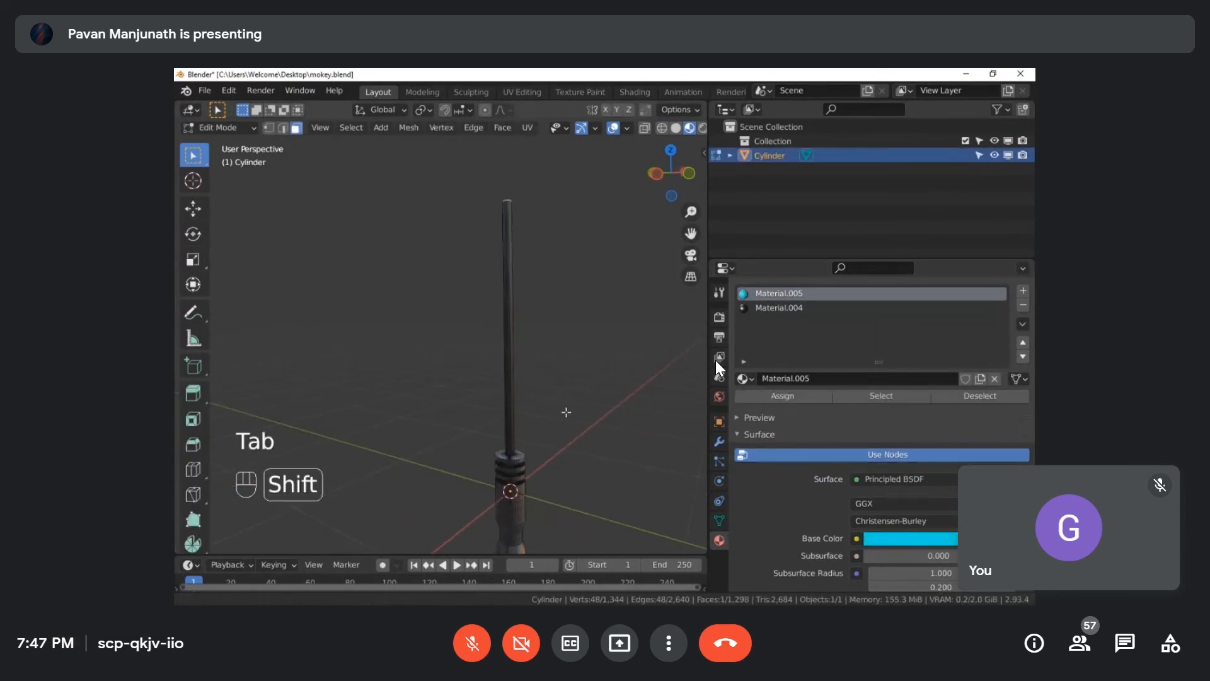
Step: Try to box-select the faces of the long thin blade without X-ray, and clear the selection
shift+middle_drag(567, 326, 515, 271)
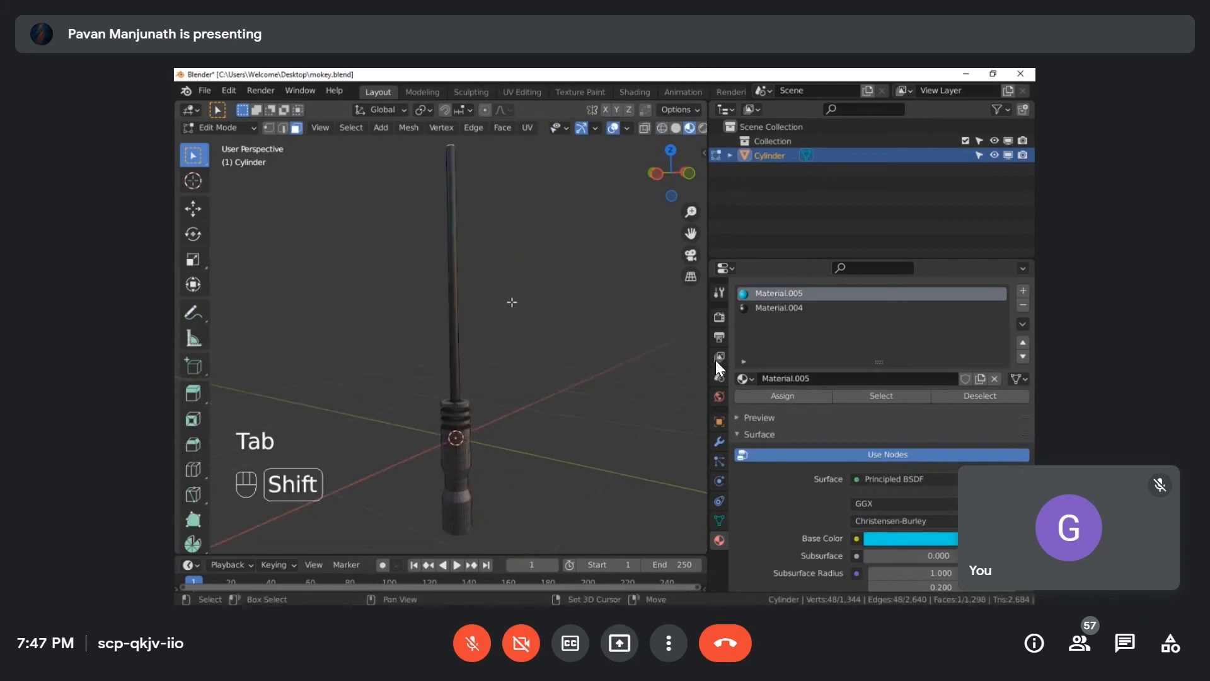
shift+middle_drag(404, 214, 388, 241)
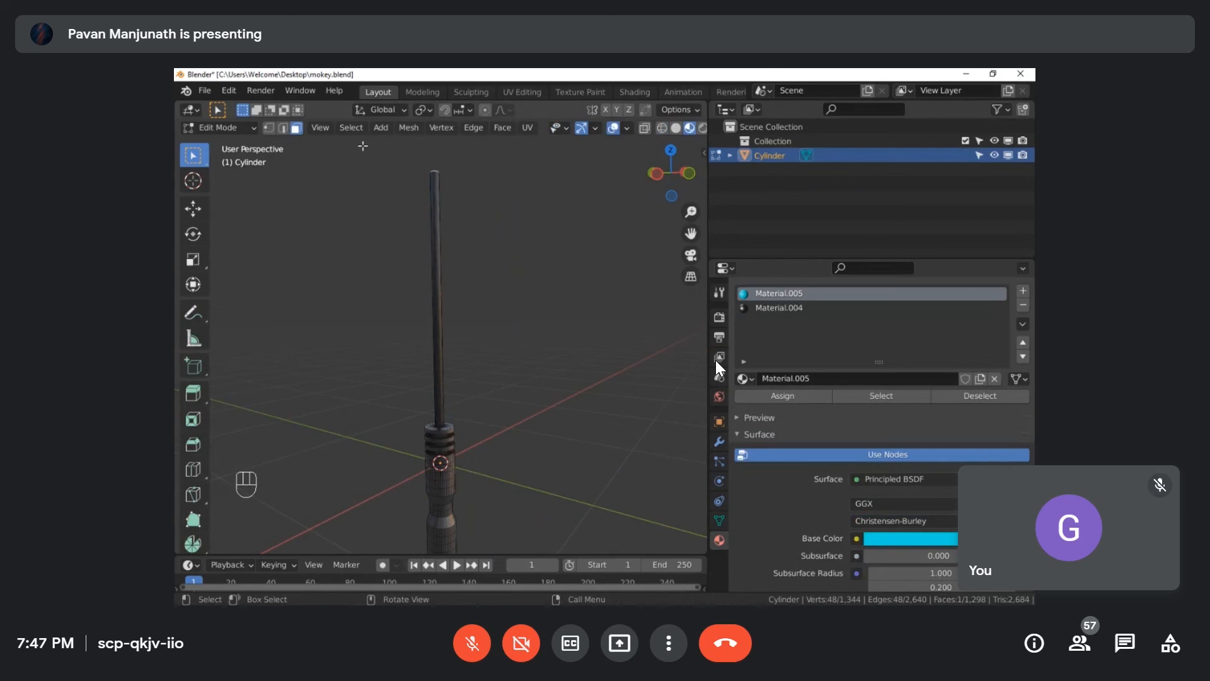
drag(376, 151, 578, 404)
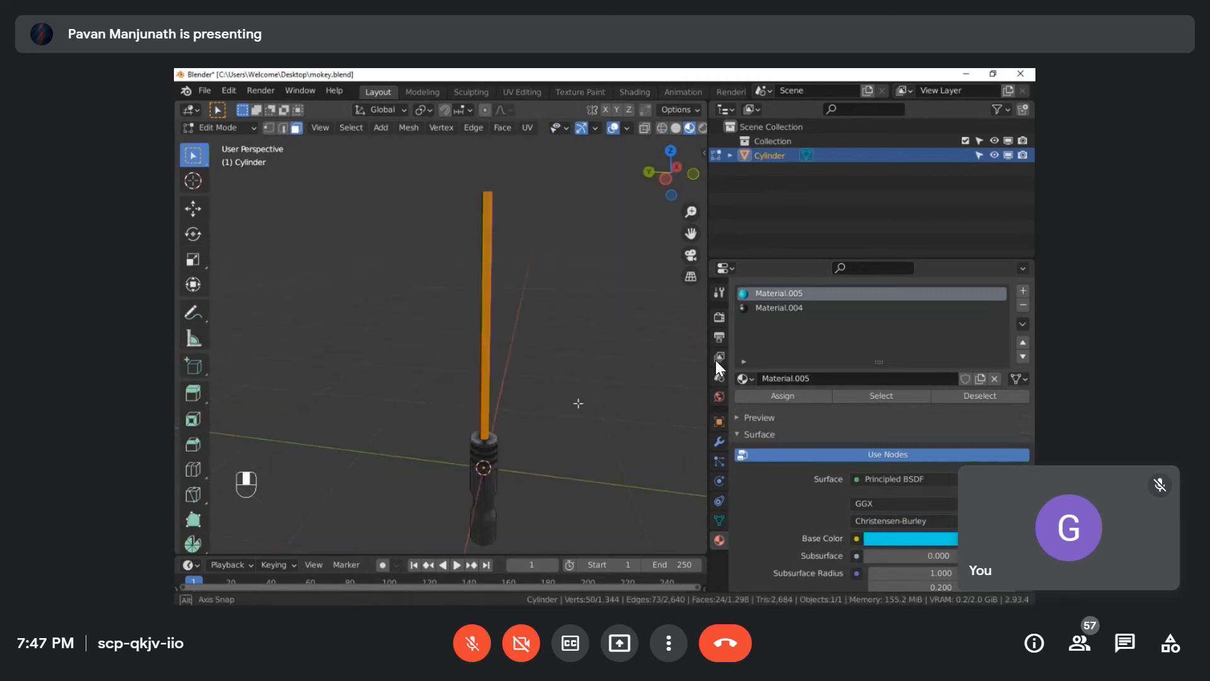
middle_drag(504, 392, 331, 324)
scroll(387, 389, up, 3)
scroll(499, 377, up, 2)
scroll(499, 376, down, 3)
drag(313, 187, 482, 395)
middle_drag(474, 365, 619, 377)
click(539, 382)
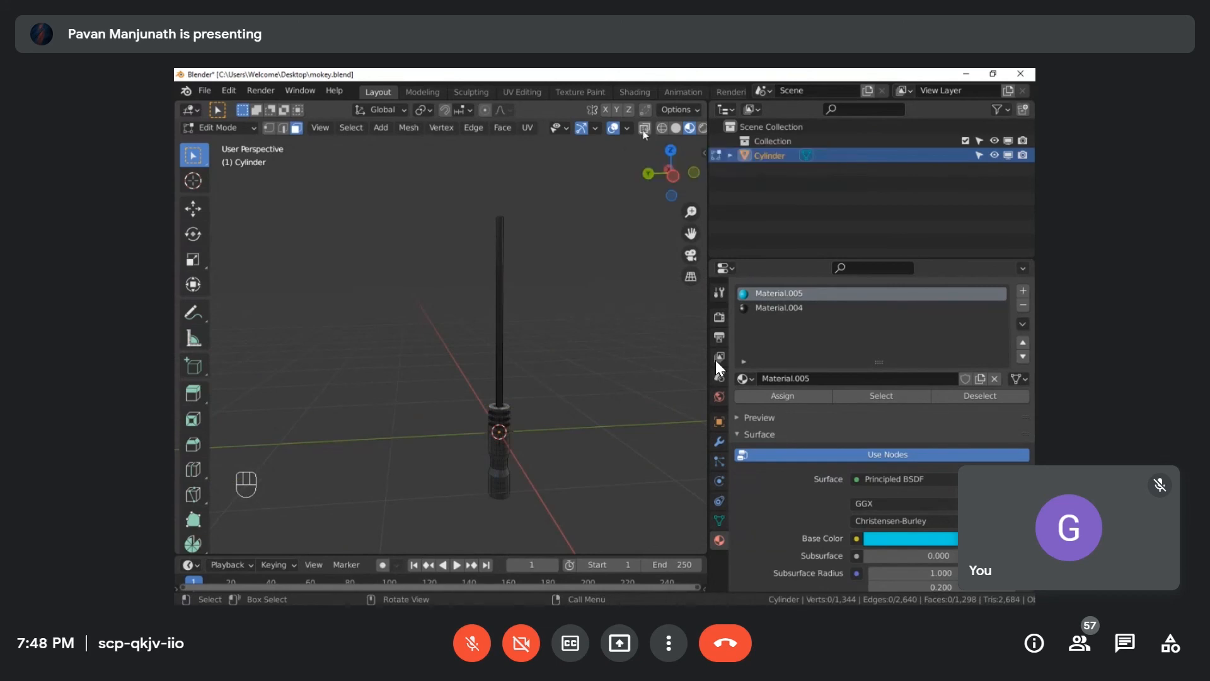
Step: Turn on X-ray and box-select all faces of the blade above the handle
click(644, 131)
middle_drag(594, 257, 542, 277)
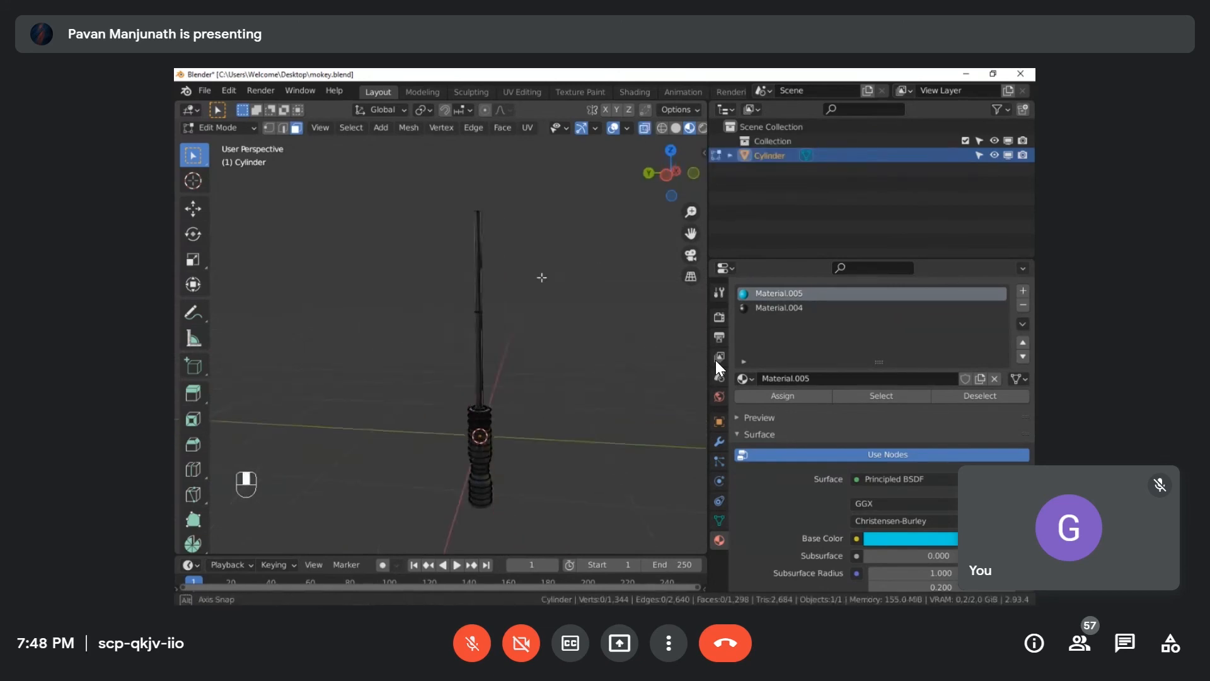
key(b)
drag(382, 180, 611, 410)
middle_drag(559, 410, 513, 418)
scroll(490, 377, up, 5)
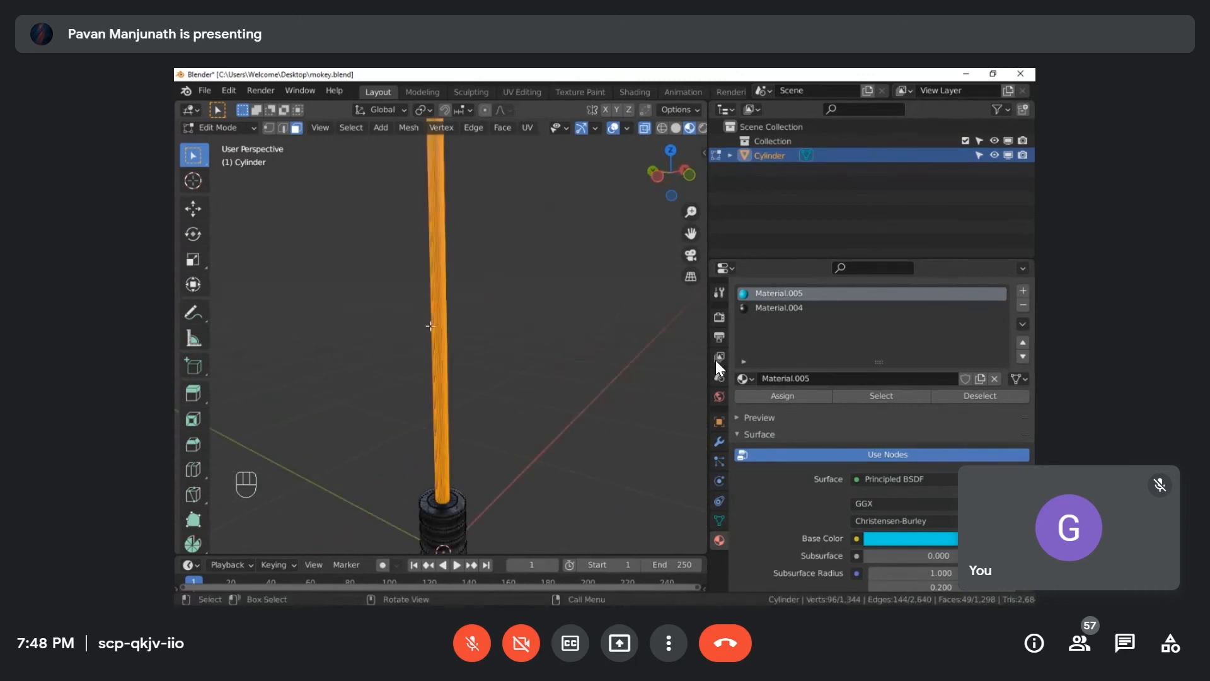
middle_drag(489, 348, 322, 352)
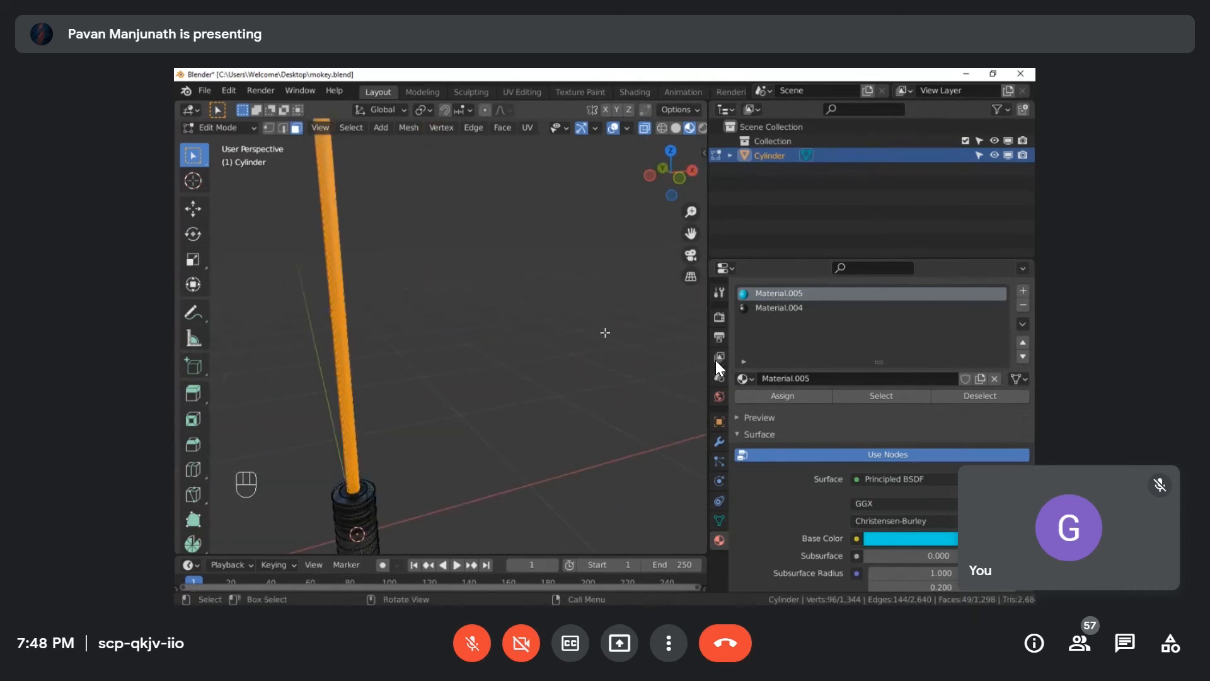
Step: Try a box selection around the blade's base at the top of the handle, and undo it
middle_drag(537, 371, 574, 354)
scroll(574, 354, down, 4)
scroll(545, 416, up, 3)
middle_drag(546, 416, 540, 386)
shift+middle_drag(532, 492, 421, 433)
scroll(523, 347, up, 3)
scroll(515, 416, up, 6)
scroll(516, 417, down, 2)
scroll(515, 417, down, 5)
drag(382, 425, 544, 475)
middle_drag(529, 469, 492, 362)
scroll(482, 458, down, 5)
key(ctrl+z)
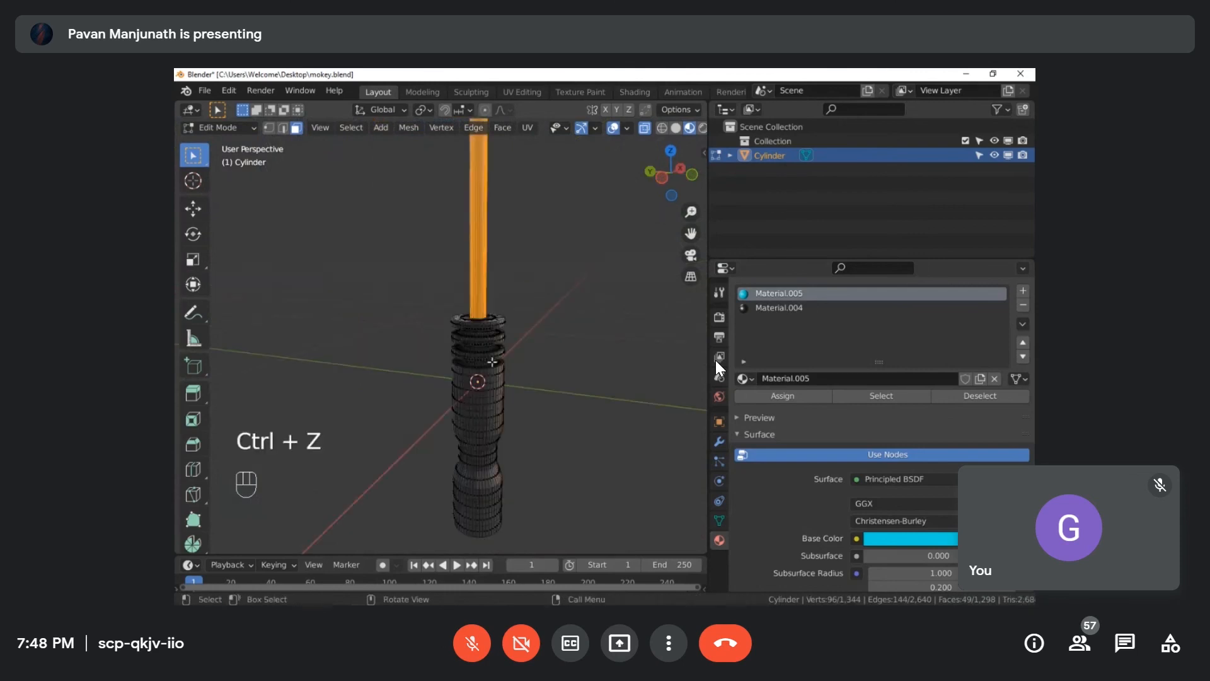
Step: Turn off X-ray, assign Material.005 to the selected blade faces, and return to Object Mode
scroll(552, 332, down, 4)
shift+middle_drag(546, 324, 578, 261)
scroll(446, 361, down, 4)
middle_drag(469, 349, 560, 337)
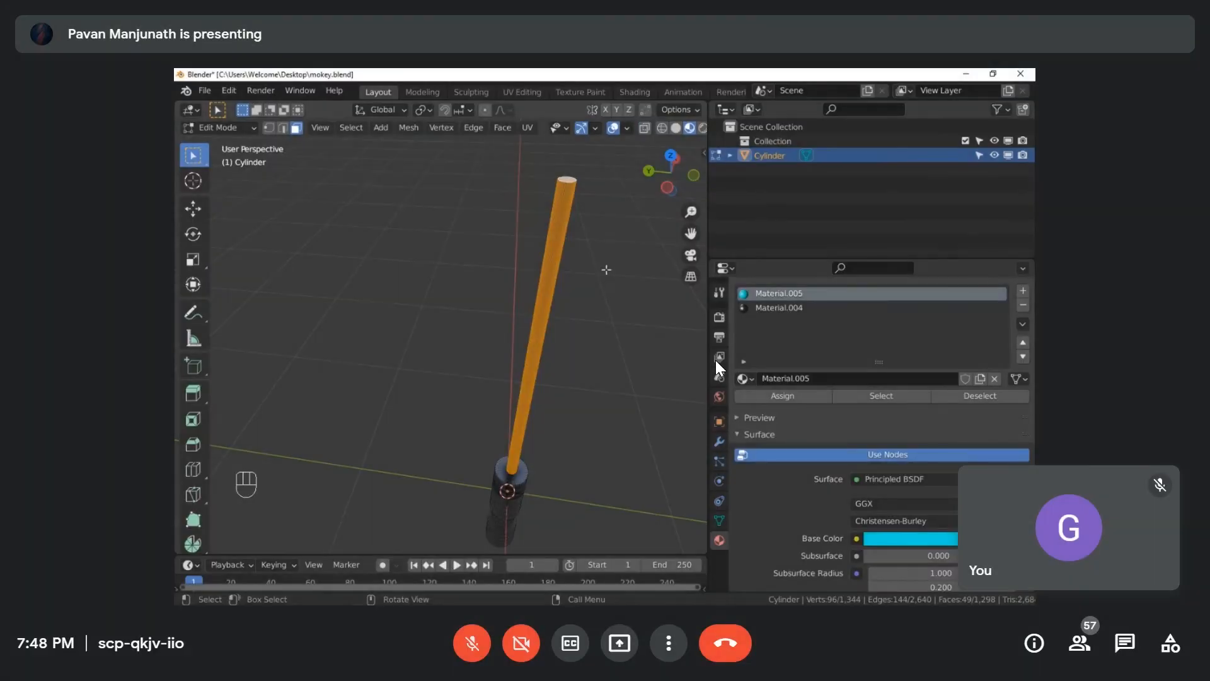
middle_drag(606, 270, 482, 273)
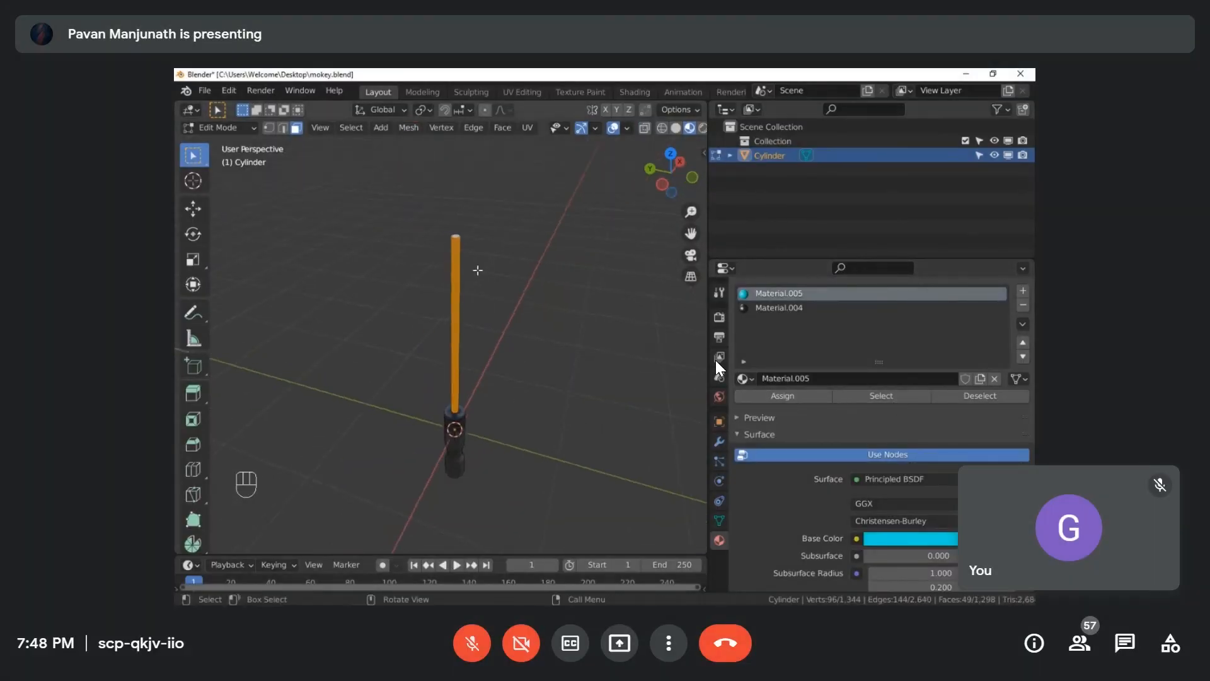
scroll(462, 271, up, 3)
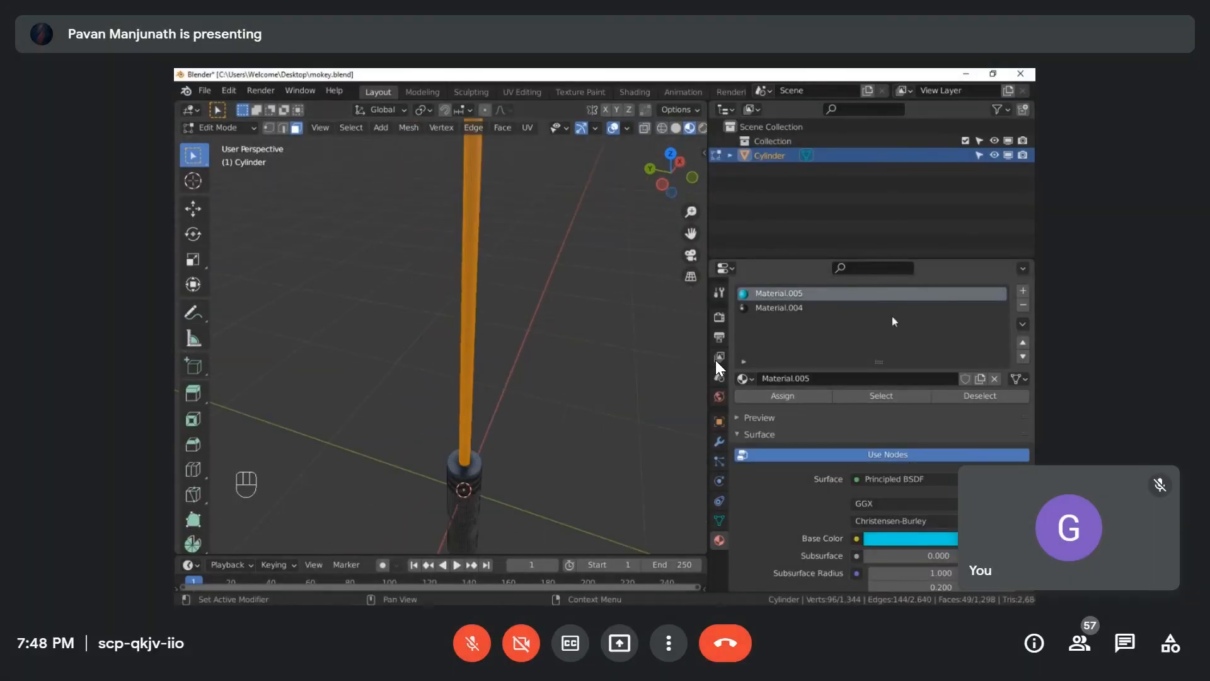
click(784, 395)
key(Tab)
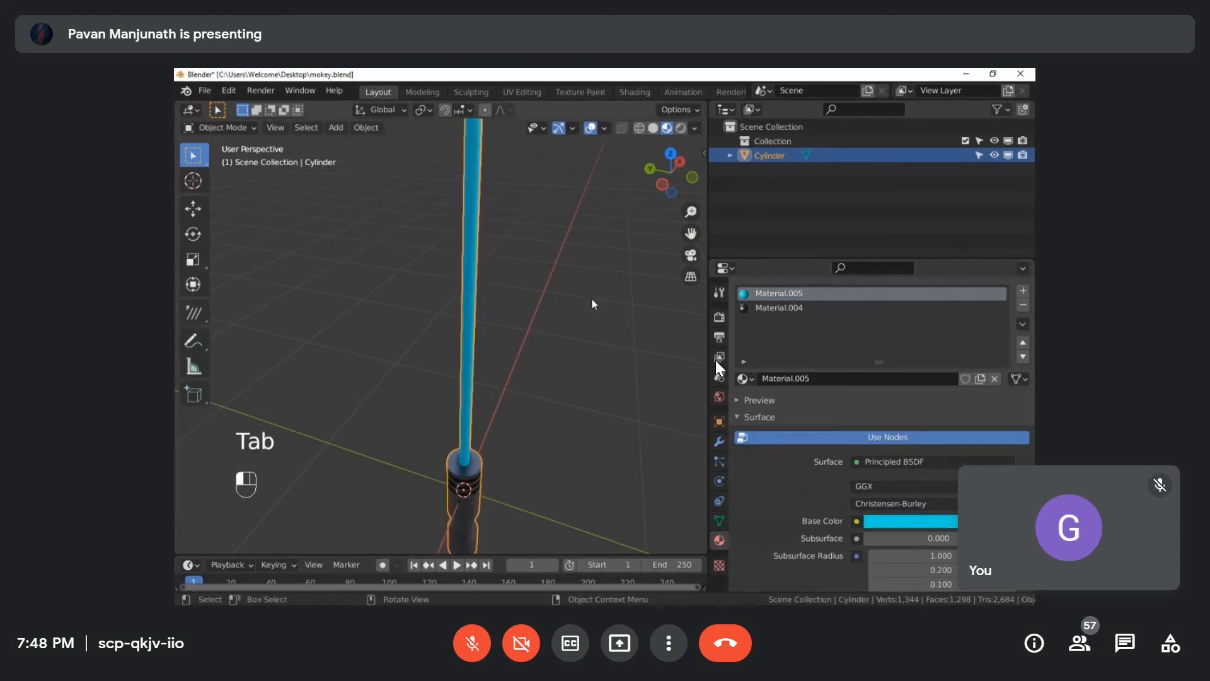
Step: Deselect the cylinder and examine the cyan blade and dark handle from several angles and distances
scroll(567, 301, down, 5)
scroll(532, 294, up, 4)
middle_drag(494, 300, 509, 325)
scroll(546, 297, down, 2)
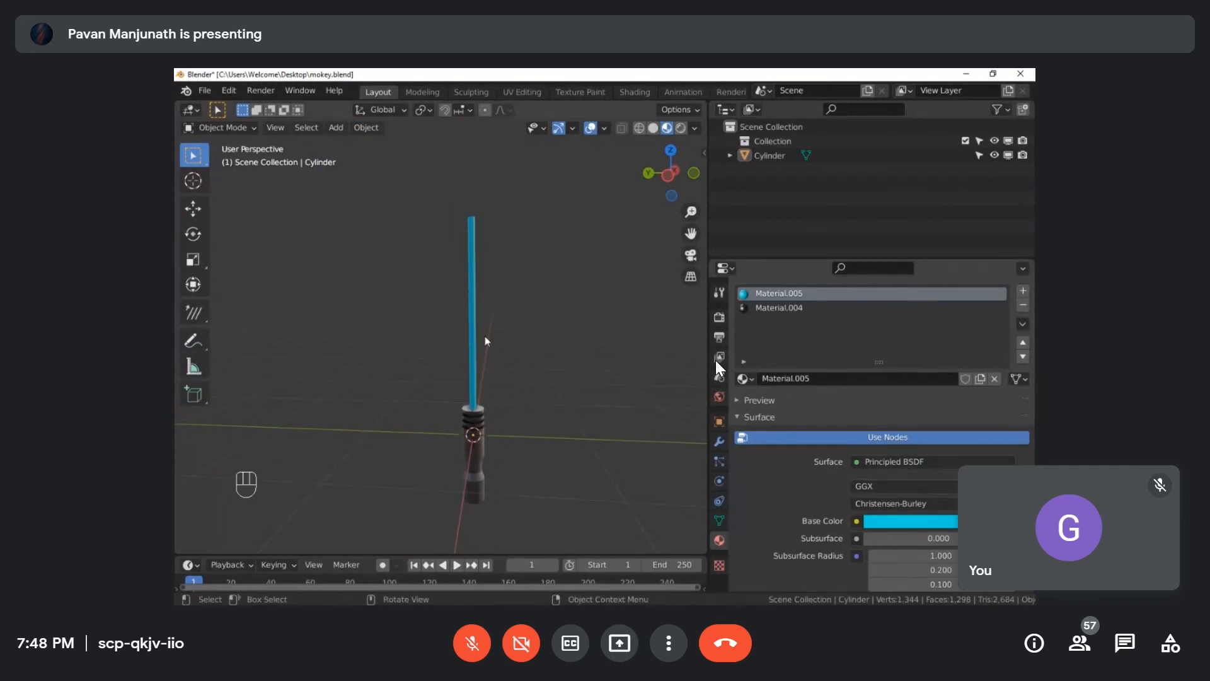
scroll(485, 337, up, 1)
scroll(625, 386, down, 2)
scroll(567, 386, up, 1)
middle_drag(555, 385, 529, 372)
scroll(550, 365, up, 3)
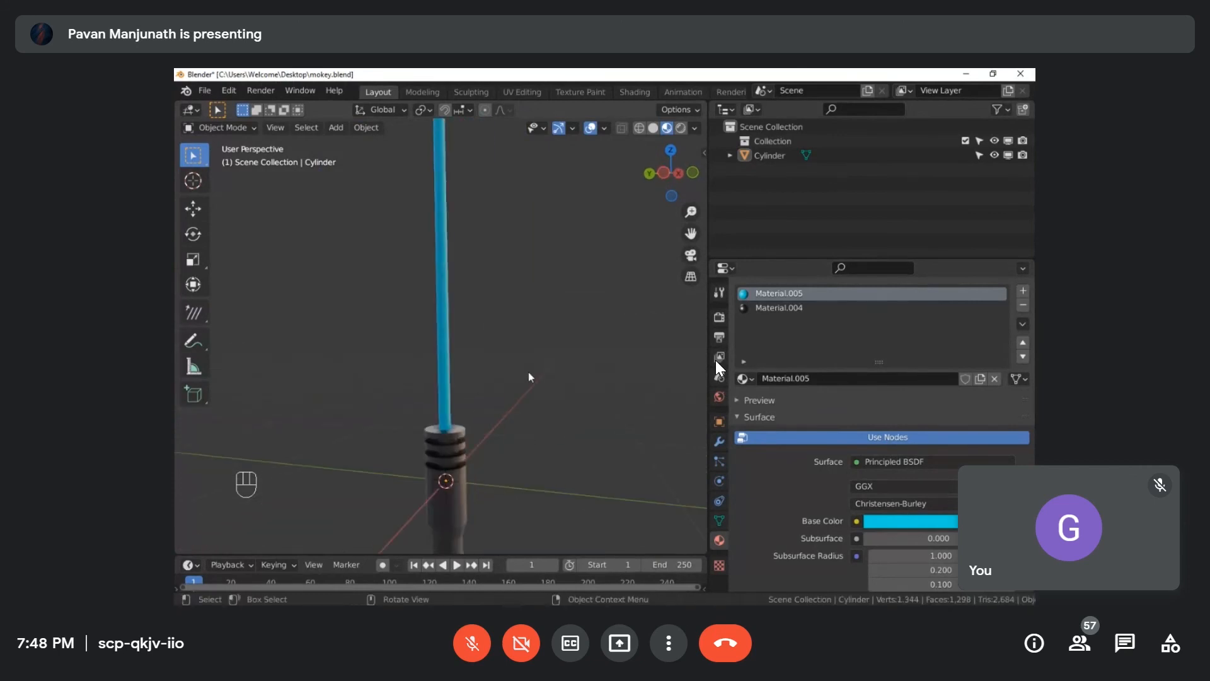
scroll(528, 377, down, 2)
Step: Change the surface shader of Material.005 from Principled BSDF to Emission
scroll(868, 504, down, 2)
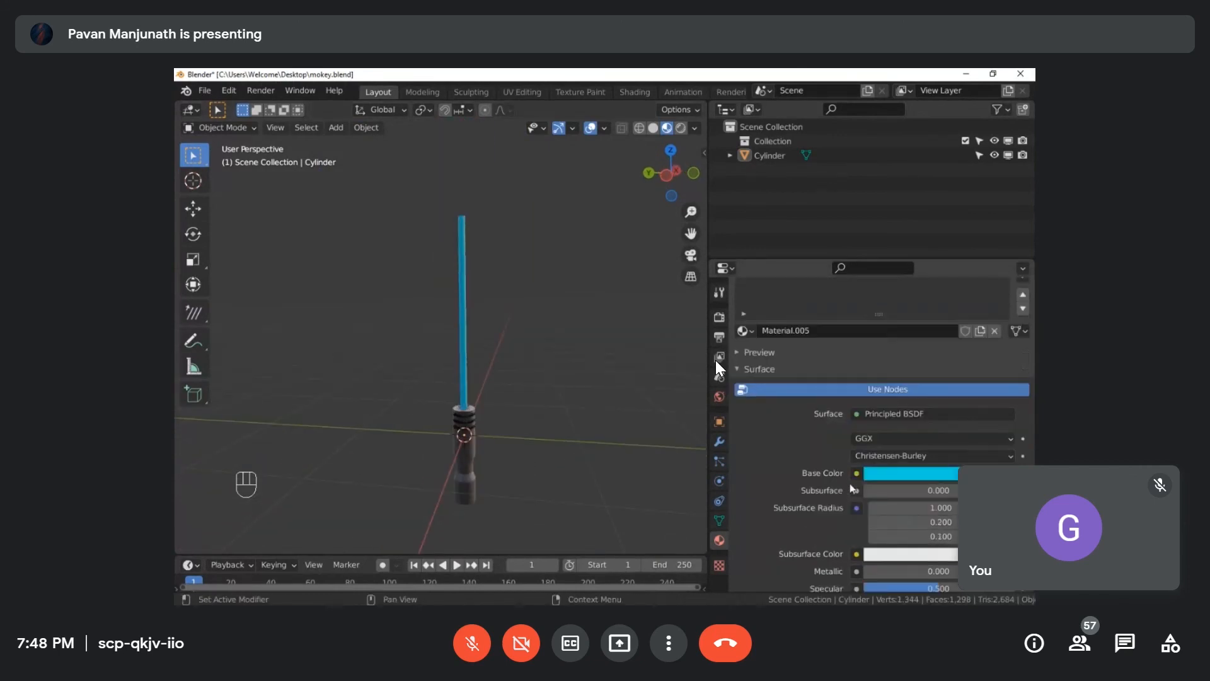
scroll(849, 484, down, 1)
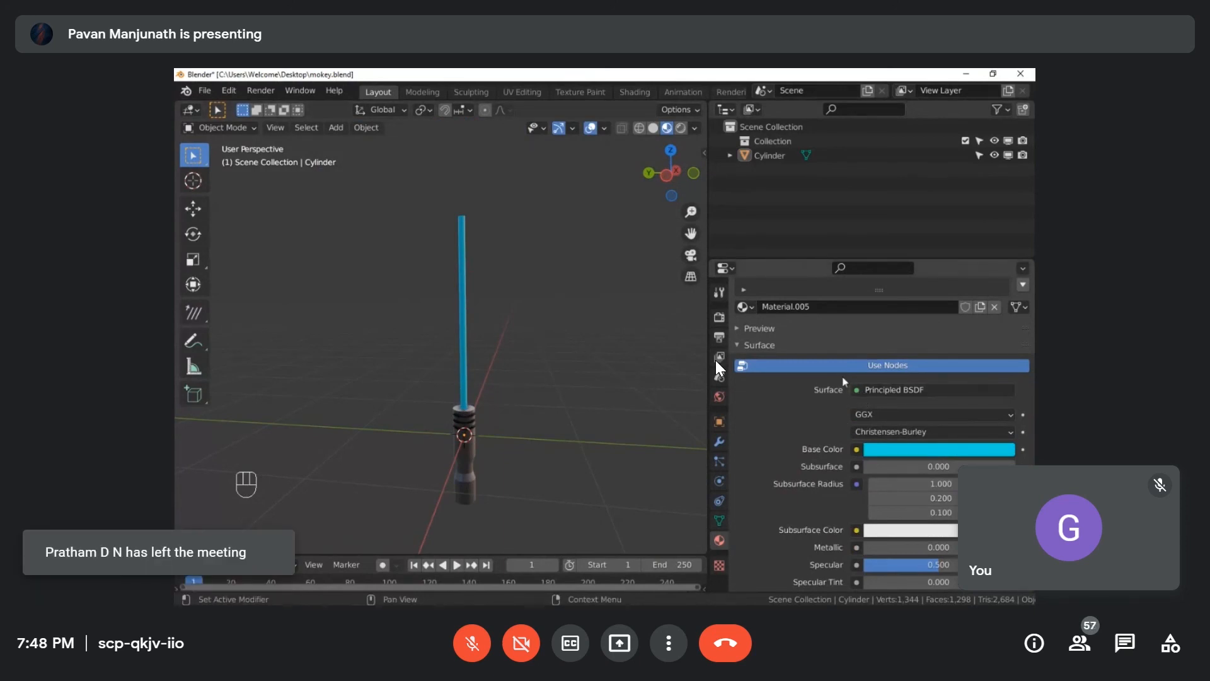
click(857, 390)
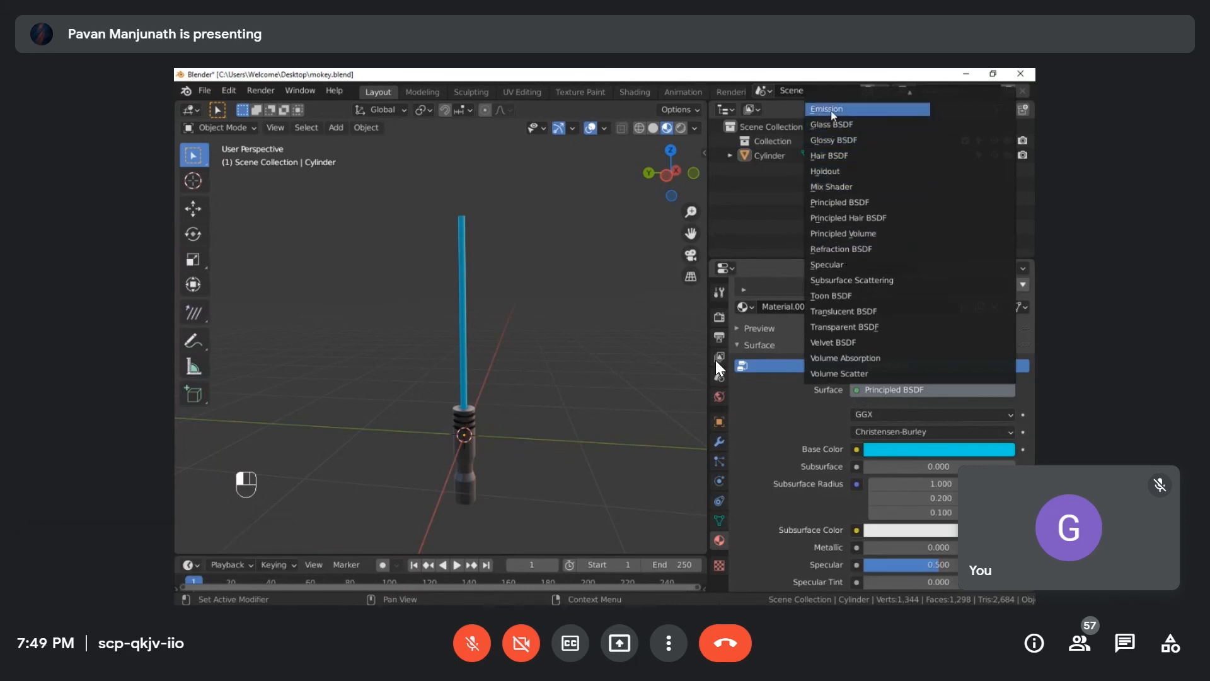
click(856, 449)
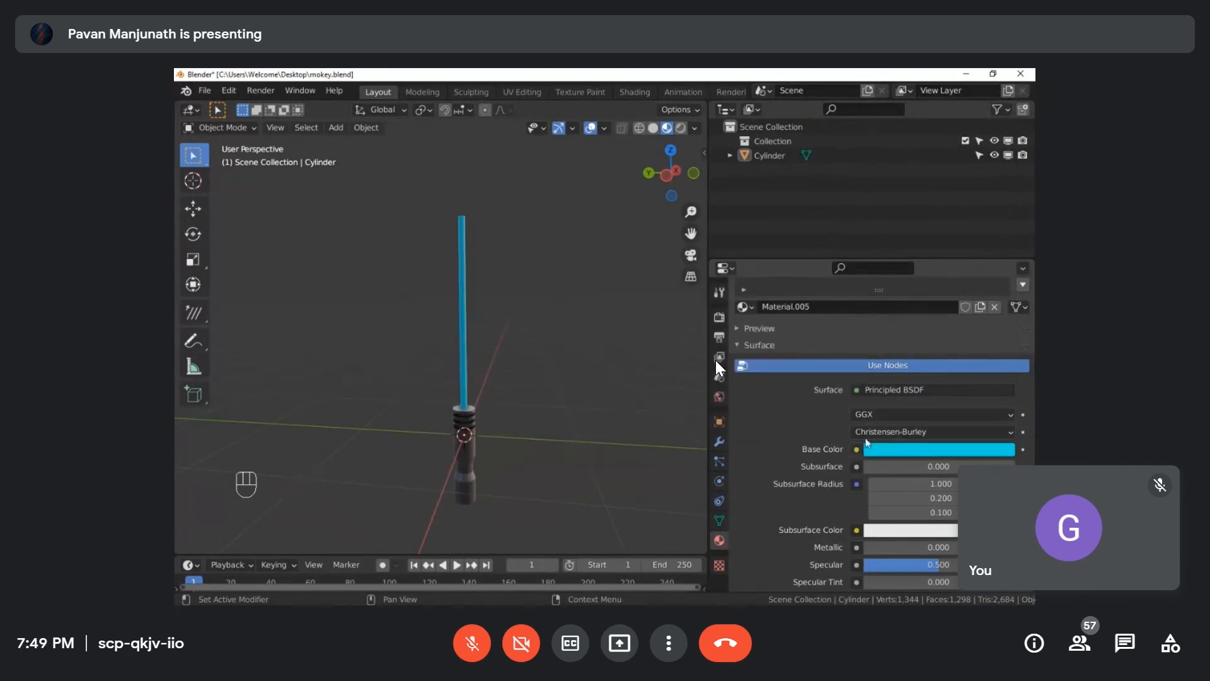
click(871, 392)
click(858, 389)
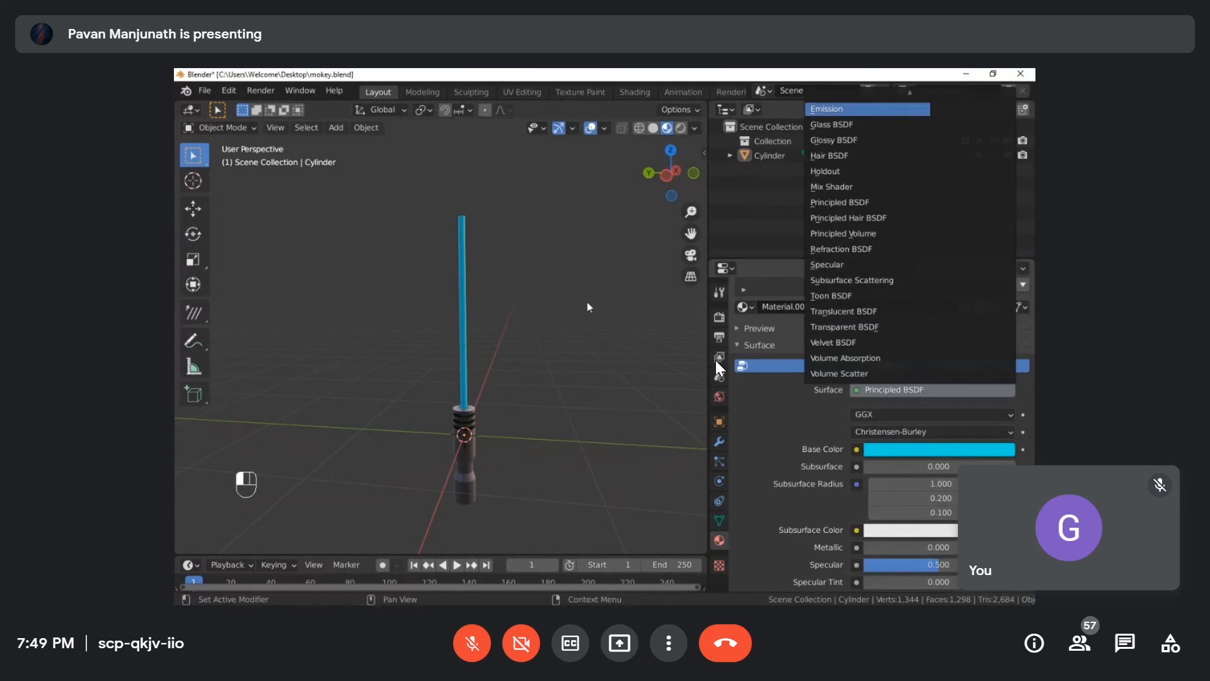
click(867, 109)
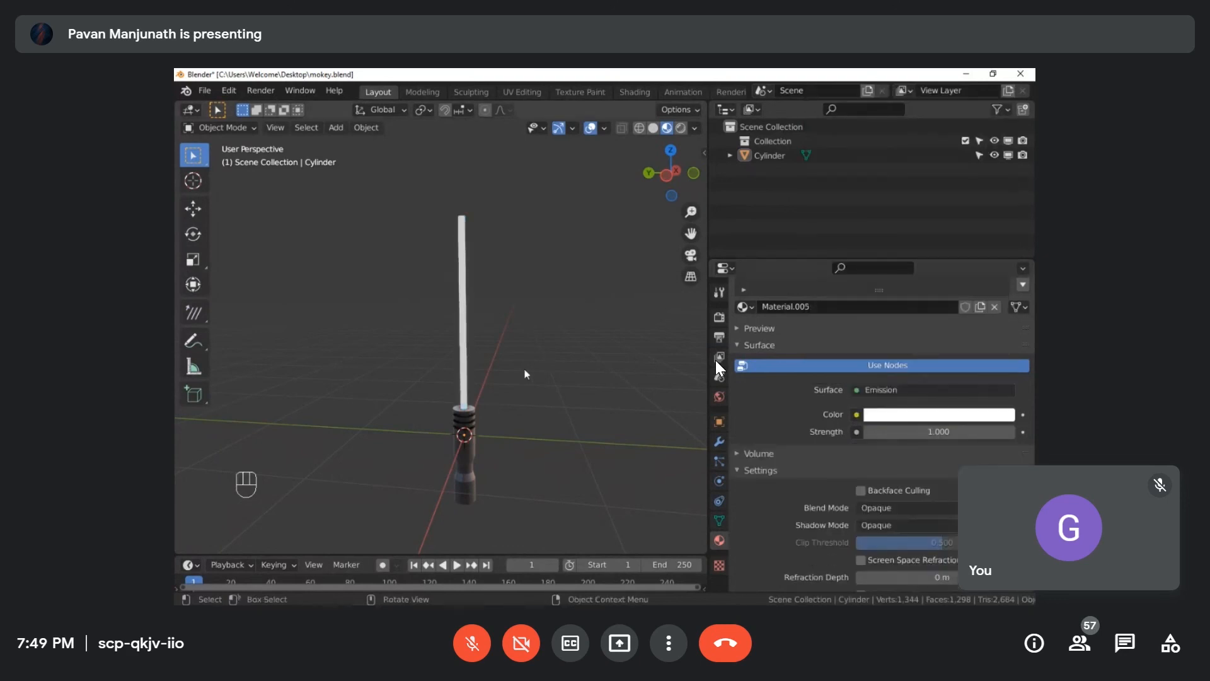
scroll(596, 383, up, 2)
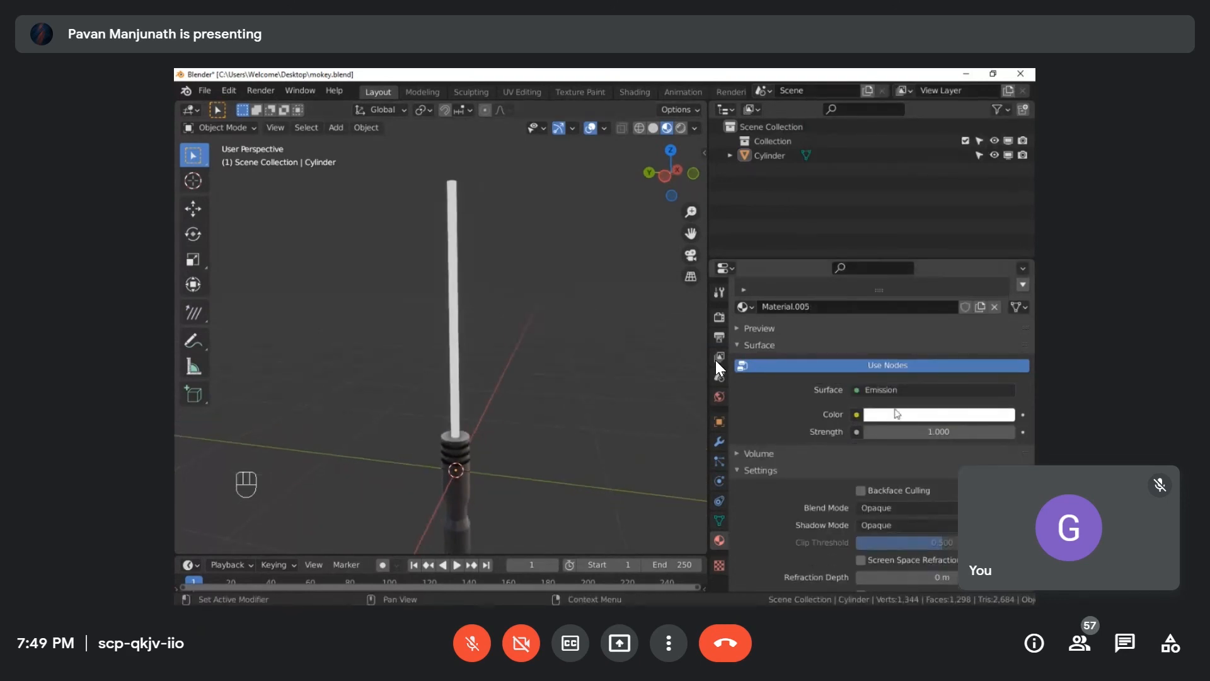
Step: Set the Emission color of Material.005 to a bright cyan-blue
click(918, 414)
drag(937, 244, 944, 194)
click(899, 448)
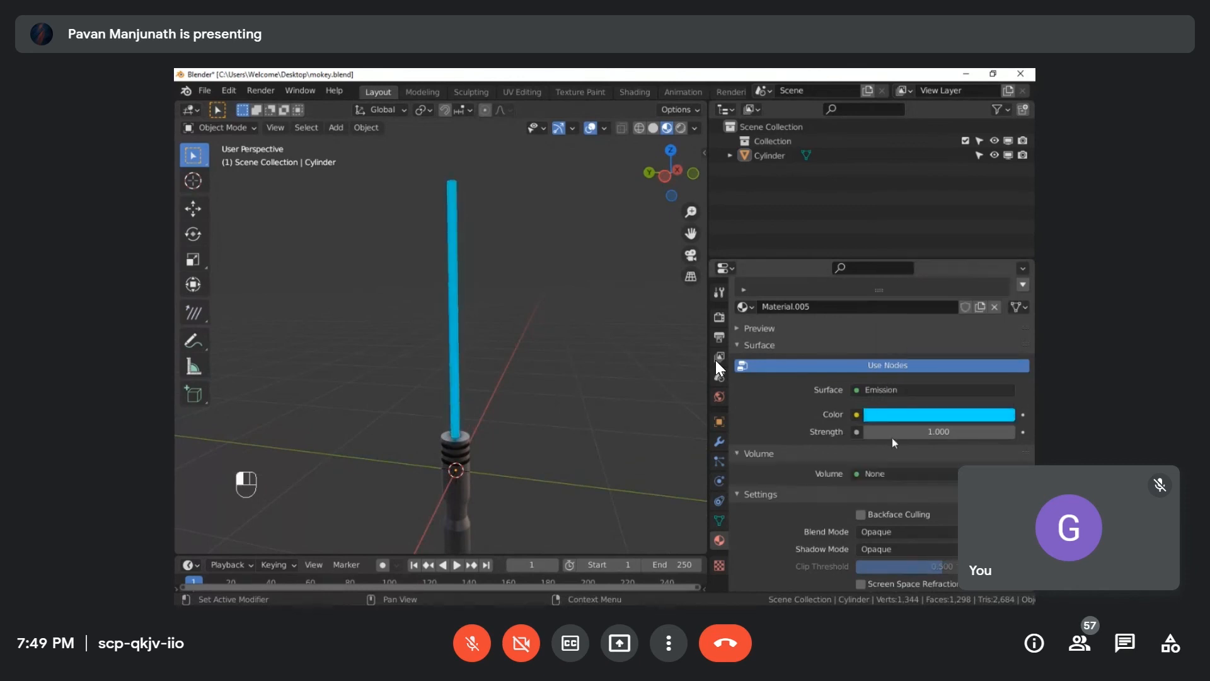
Step: Raise the Emission Strength of Material.005 to 14.300 and inspect the blade's glow up close and from afar
drag(910, 433, 978, 431)
middle_drag(504, 384, 521, 403)
scroll(521, 405, up, 2)
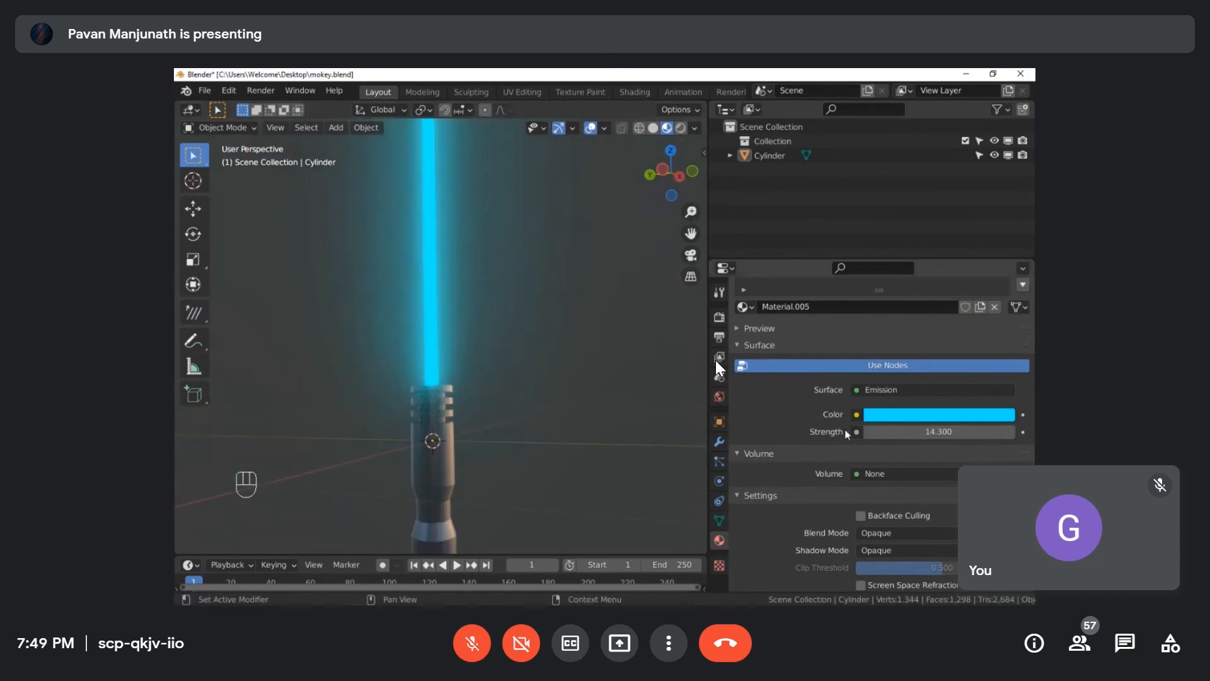
scroll(852, 490, down, 3)
scroll(586, 400, down, 4)
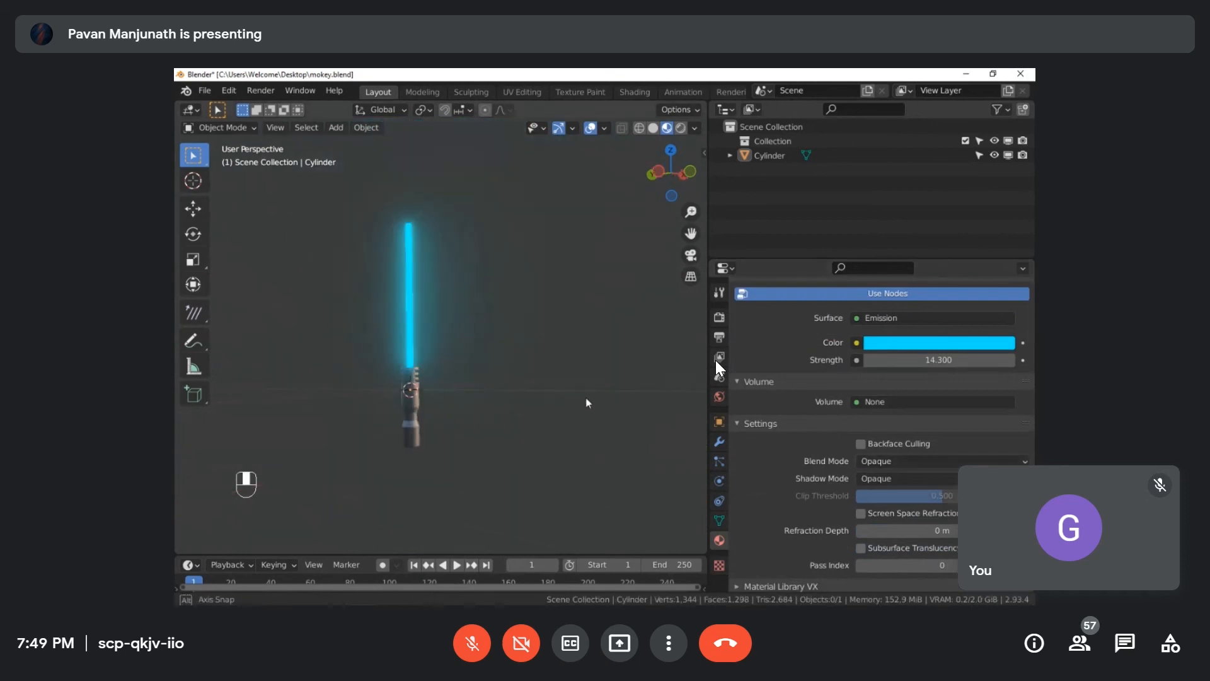
middle_drag(527, 314, 509, 332)
scroll(479, 330, down, 4)
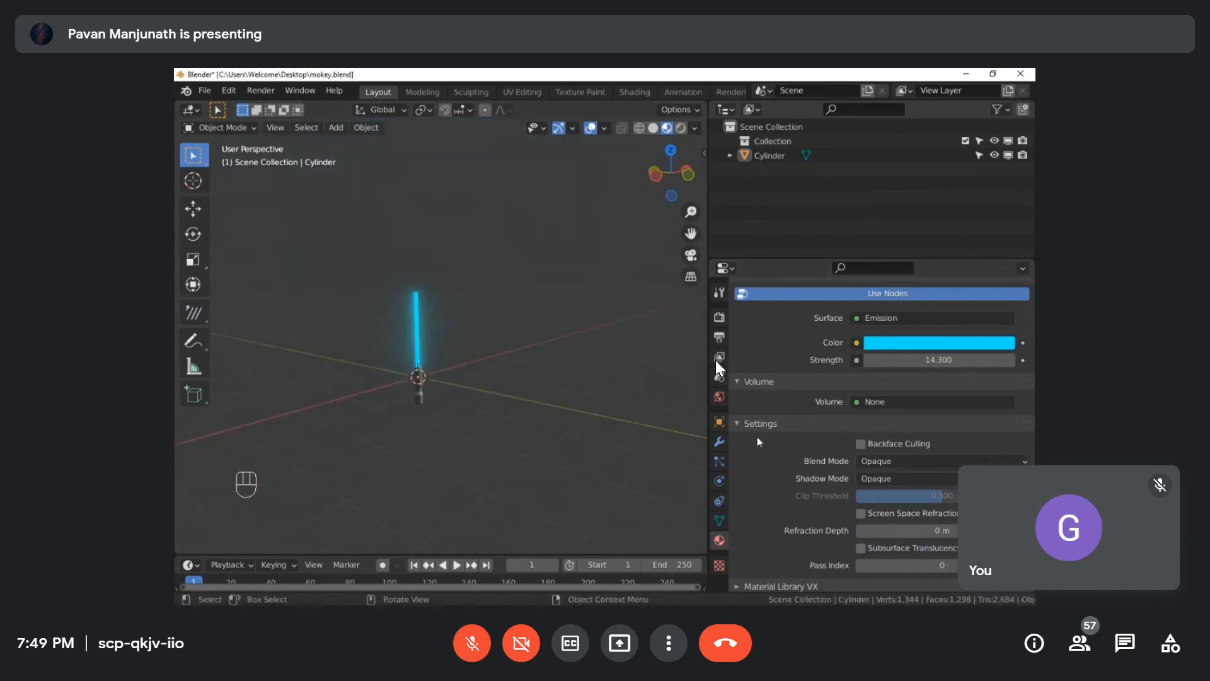
Step: Show the World settings and light the material preview with Scene Lights and Scene World
click(718, 397)
scroll(787, 391, up, 4)
scroll(765, 370, up, 3)
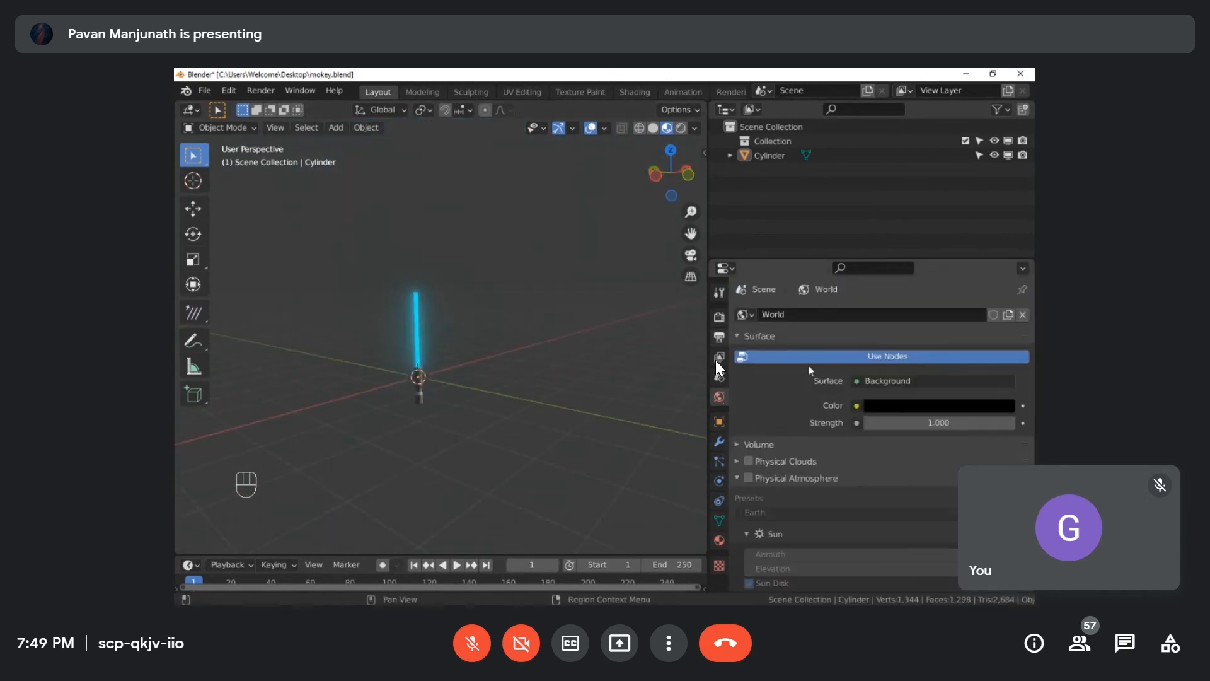
click(694, 128)
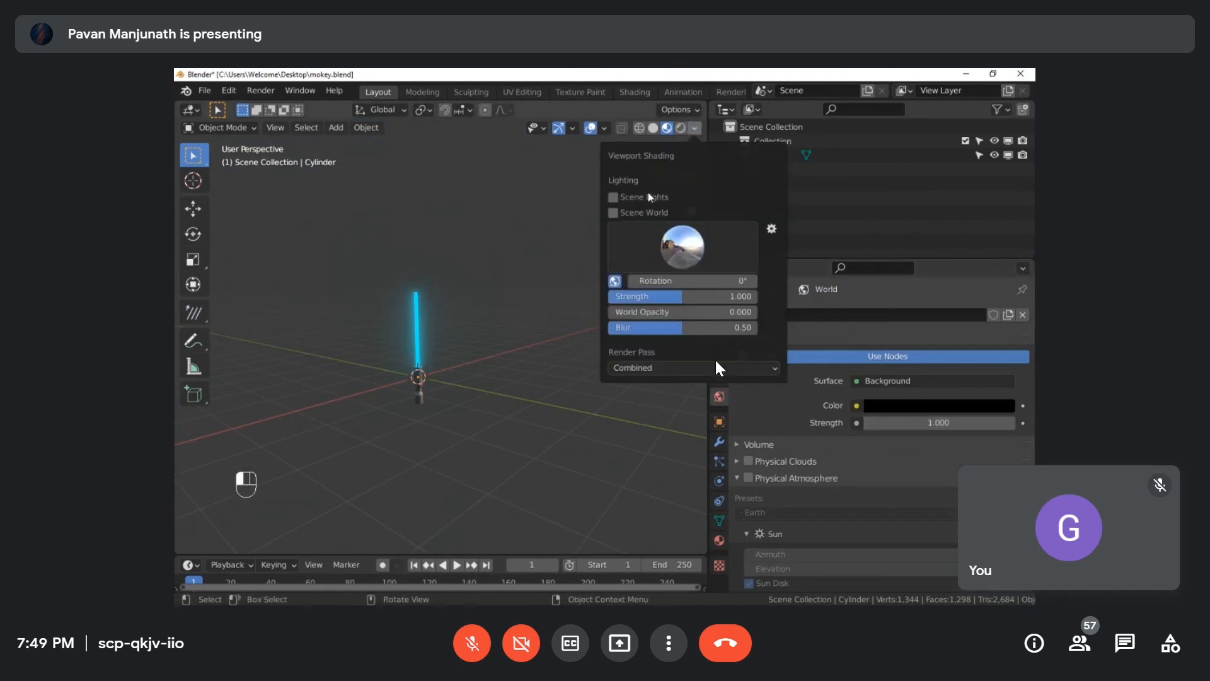
click(616, 213)
scroll(498, 338, up, 3)
scroll(448, 357, up, 3)
middle_drag(498, 338, 527, 308)
click(689, 128)
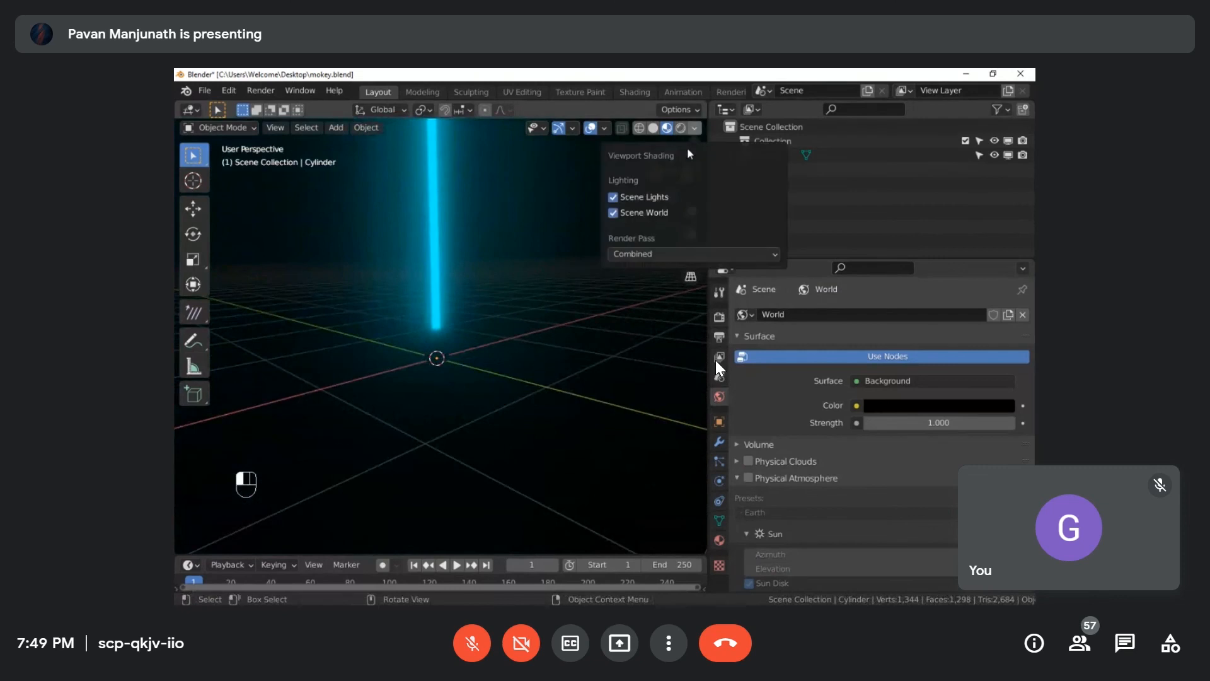
mouse_move(565, 271)
middle_down()
mouse_move(542, 299)
mouse_move(493, 300)
mouse_move(443, 361)
mouse_move(448, 315)
mouse_move(510, 322)
middle_up()
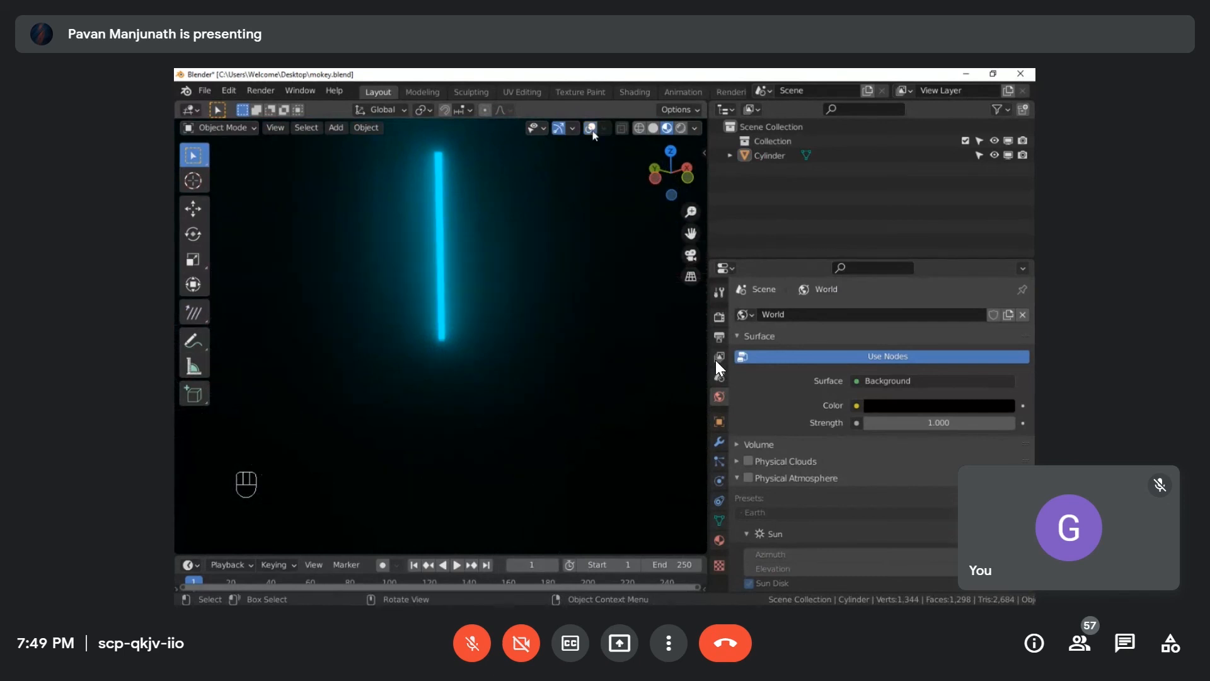
click(558, 129)
click(558, 129)
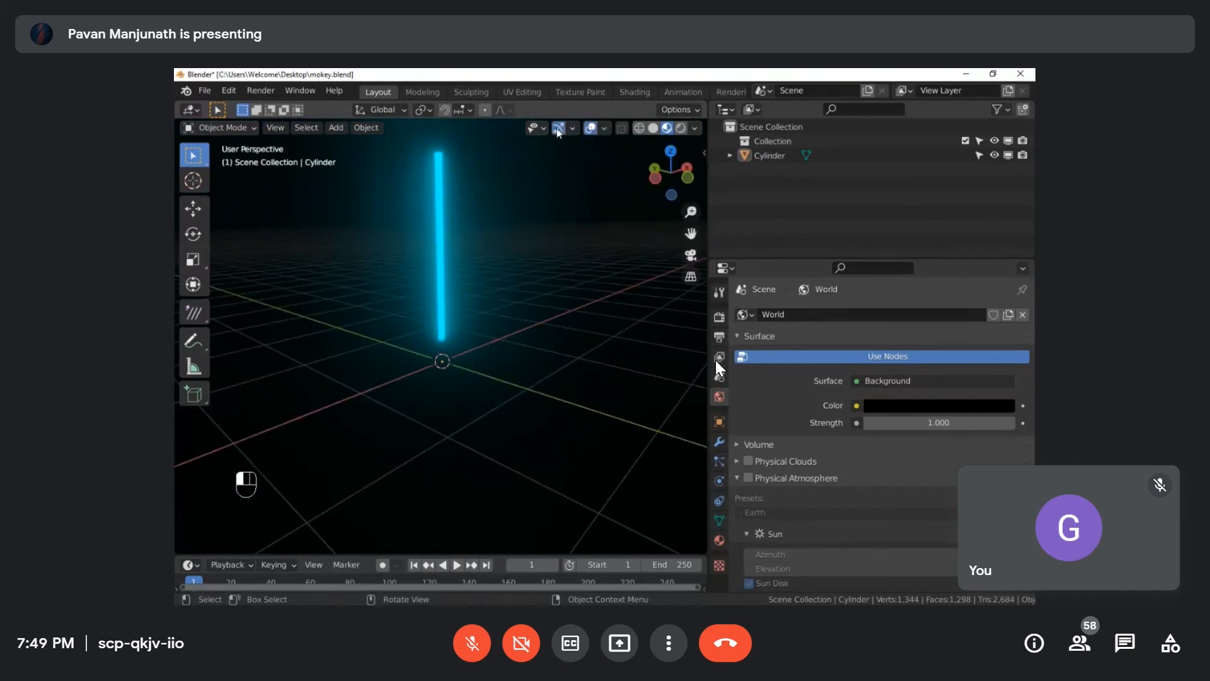
Step: Add a point light at the world origin and move it about 0.72 m down along Z to the saber's handle
click(336, 127)
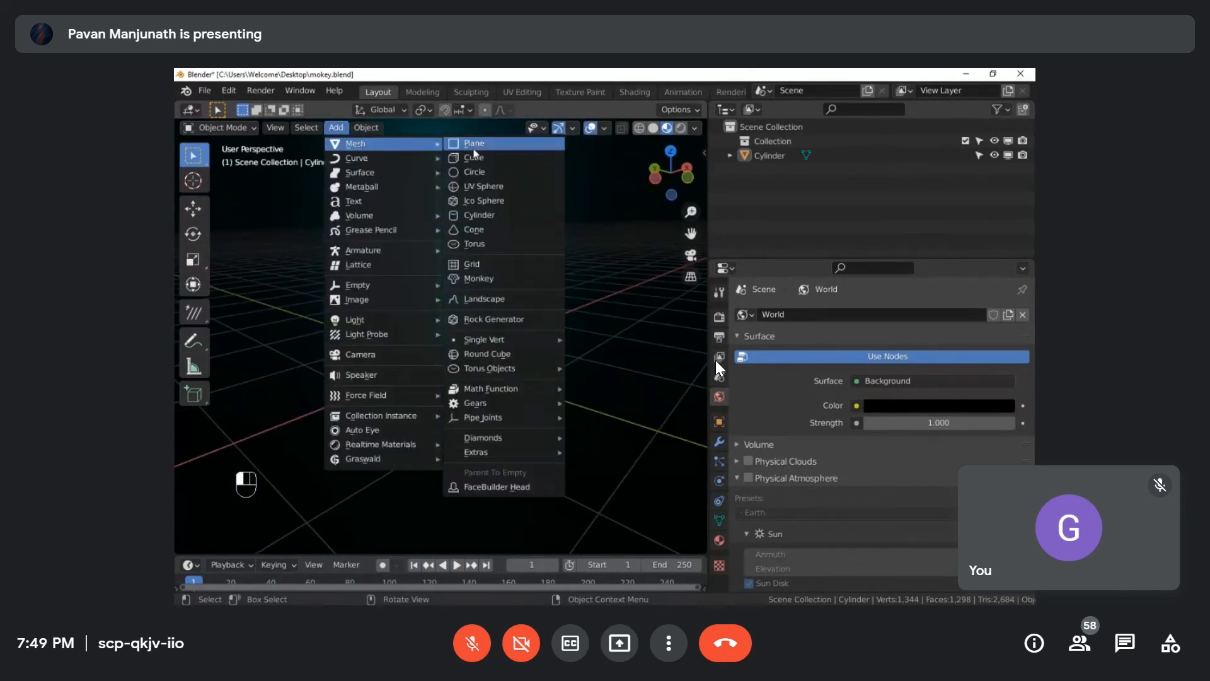
mouse_move(372, 321)
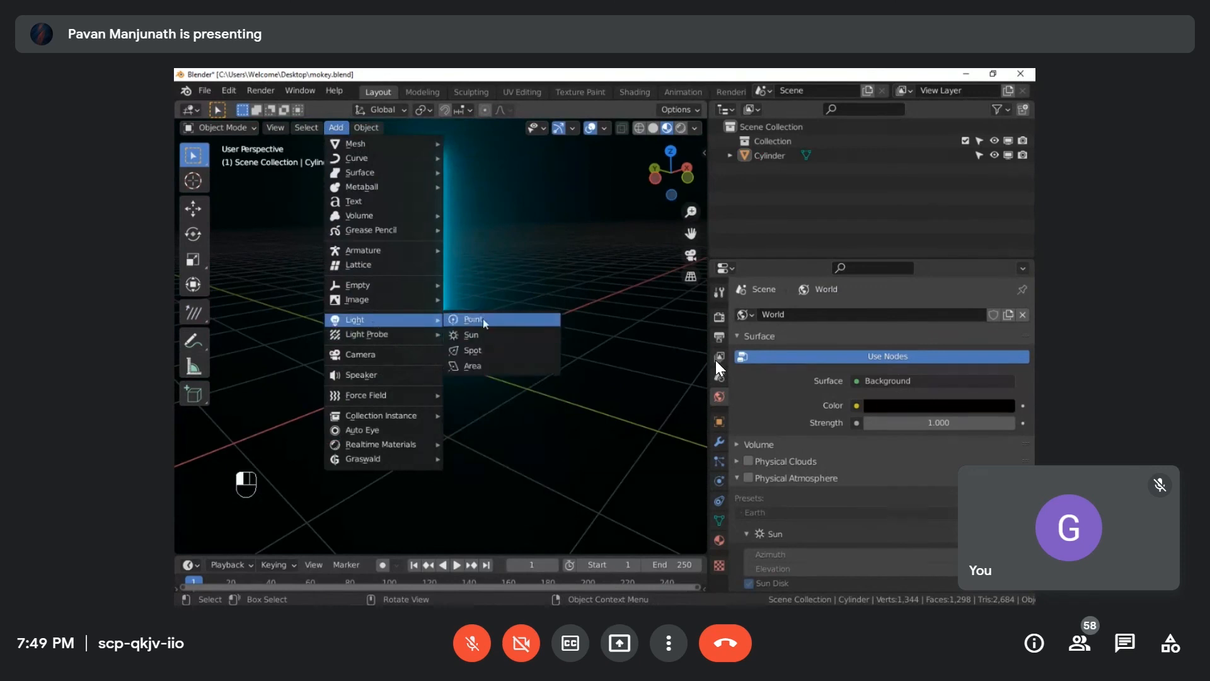
click(483, 319)
key(g)
key(z)
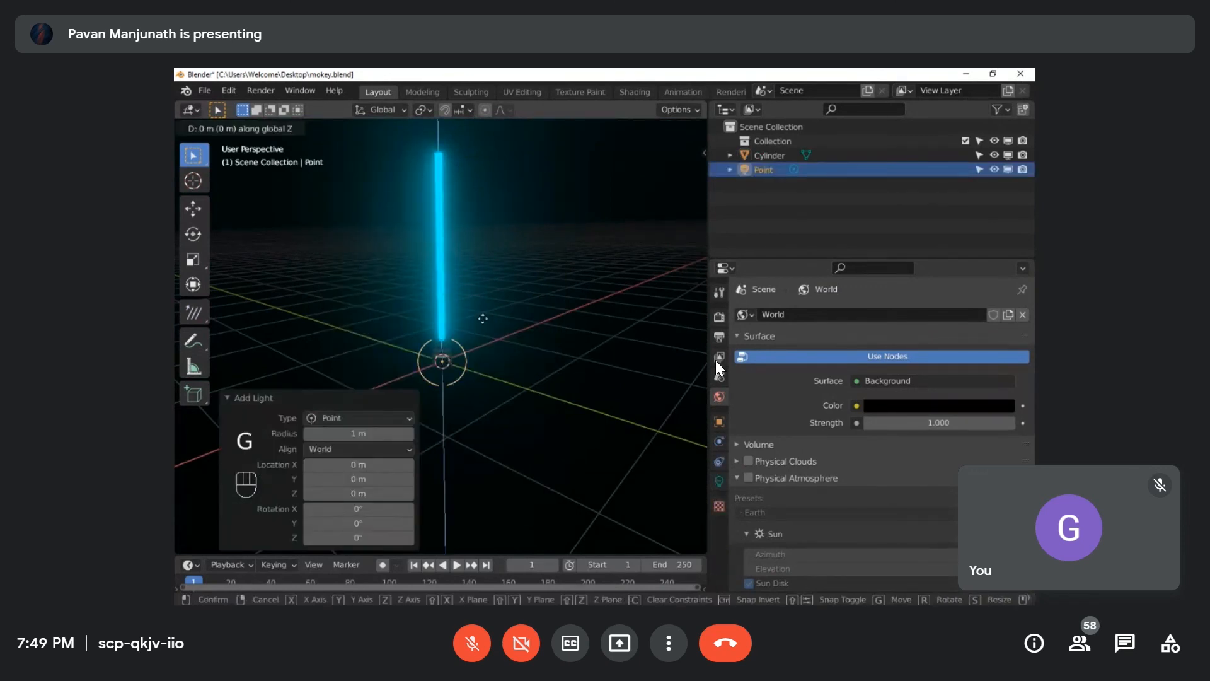
click(480, 381)
Step: Move the point light beside the handle, shifting it about 0.66 m in X, -0.41 m in Y and 0.32 m in Z
middle_drag(489, 397, 510, 341)
scroll(472, 398, up, 4)
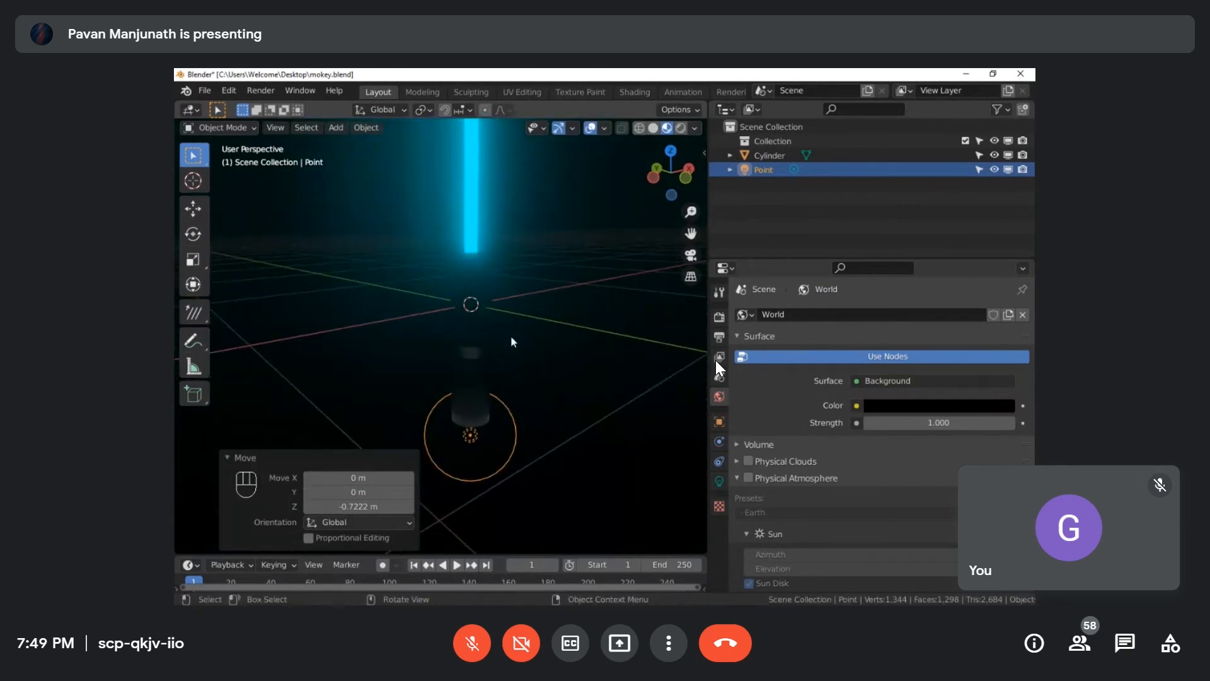
key(g)
click(650, 274)
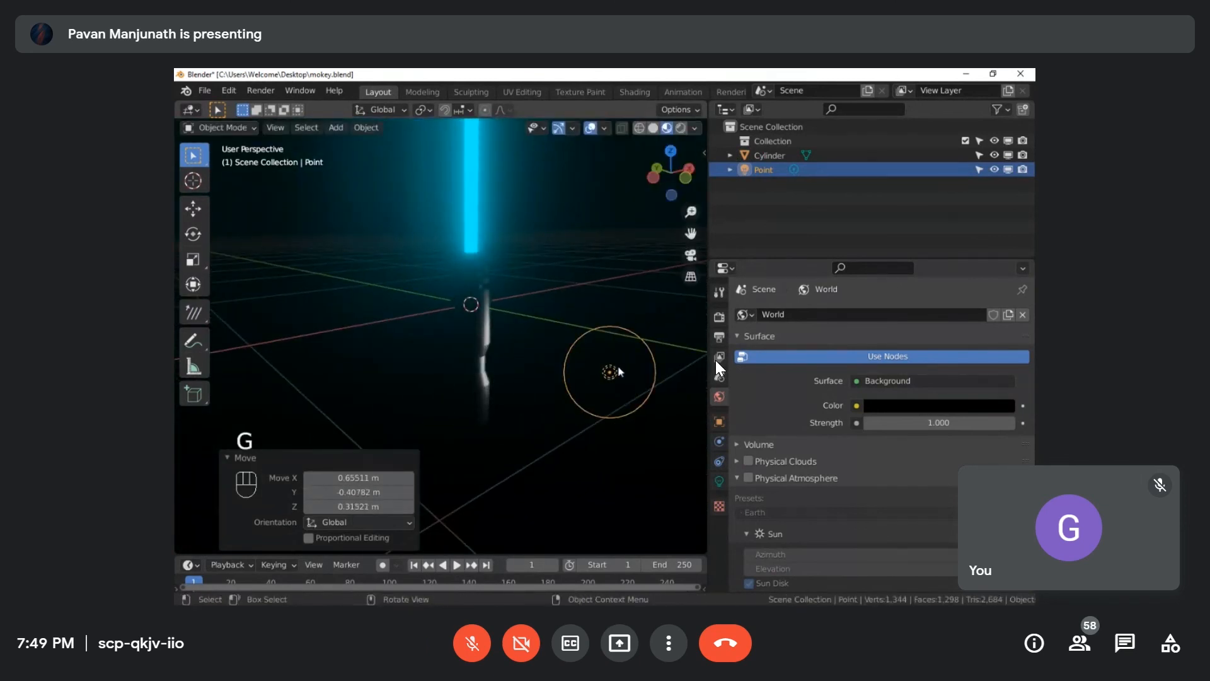
middle_drag(616, 368, 599, 368)
scroll(600, 368, down, 4)
Step: Duplicate the point light twice, placing one copy on the opposite side of the handle and another about 0.84 m below that copy
key(shift+d)
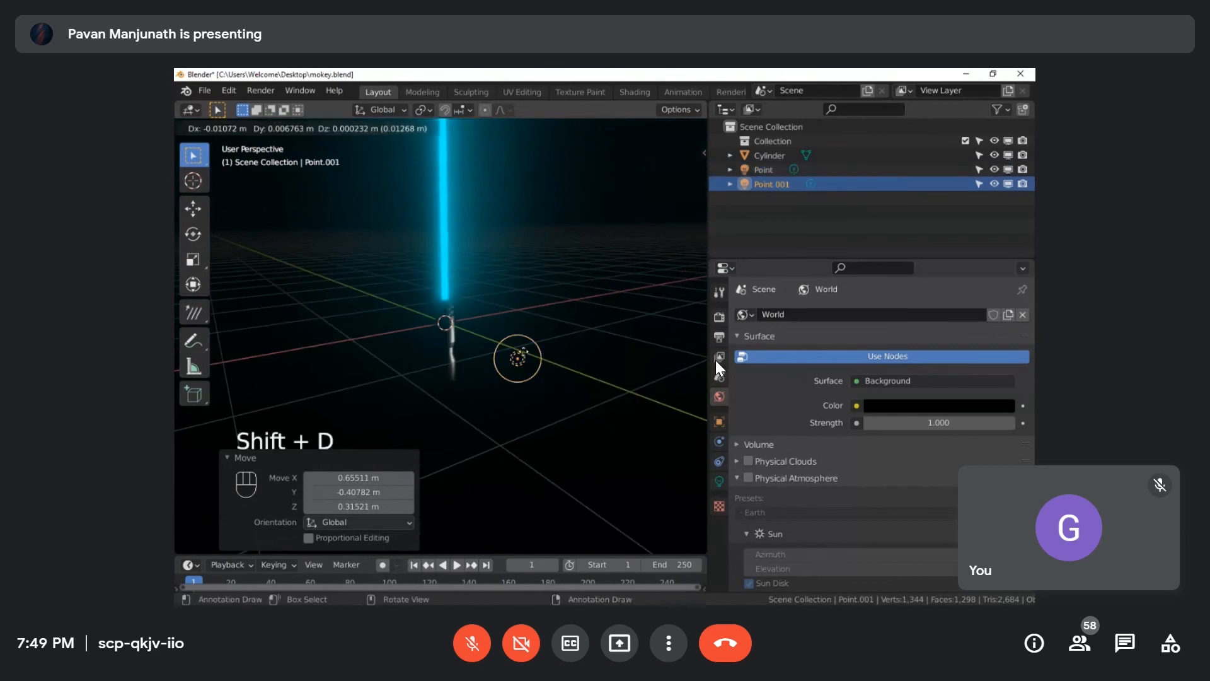
click(421, 314)
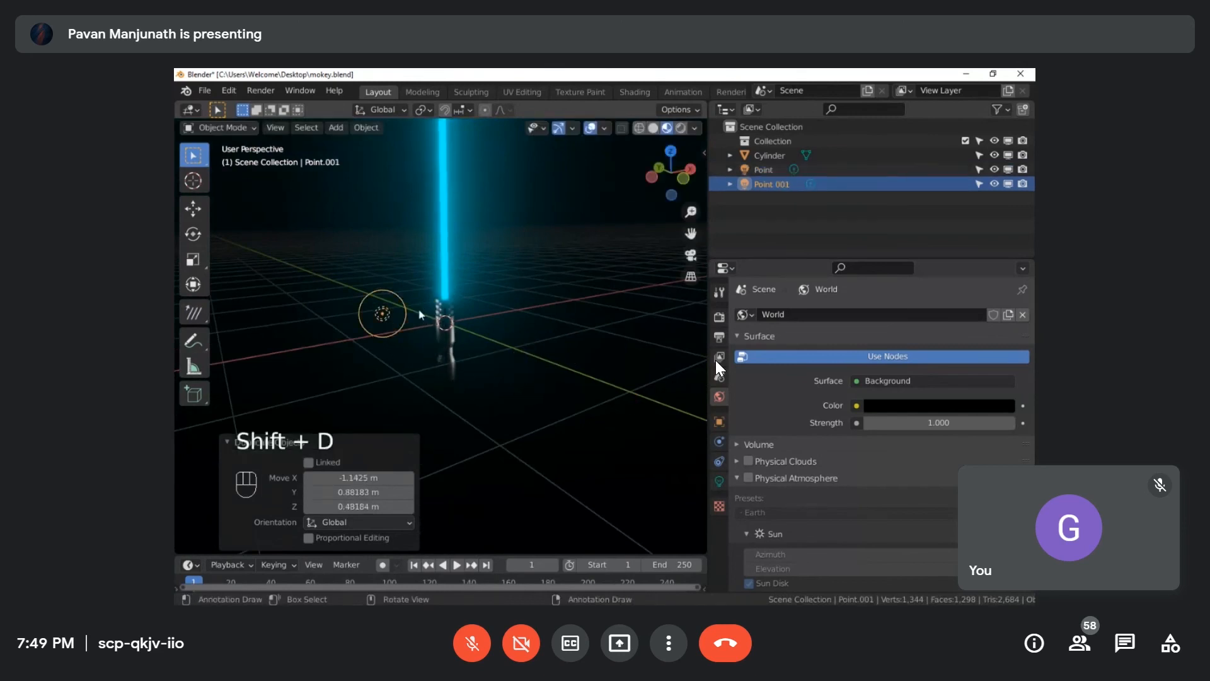
key(shift+d)
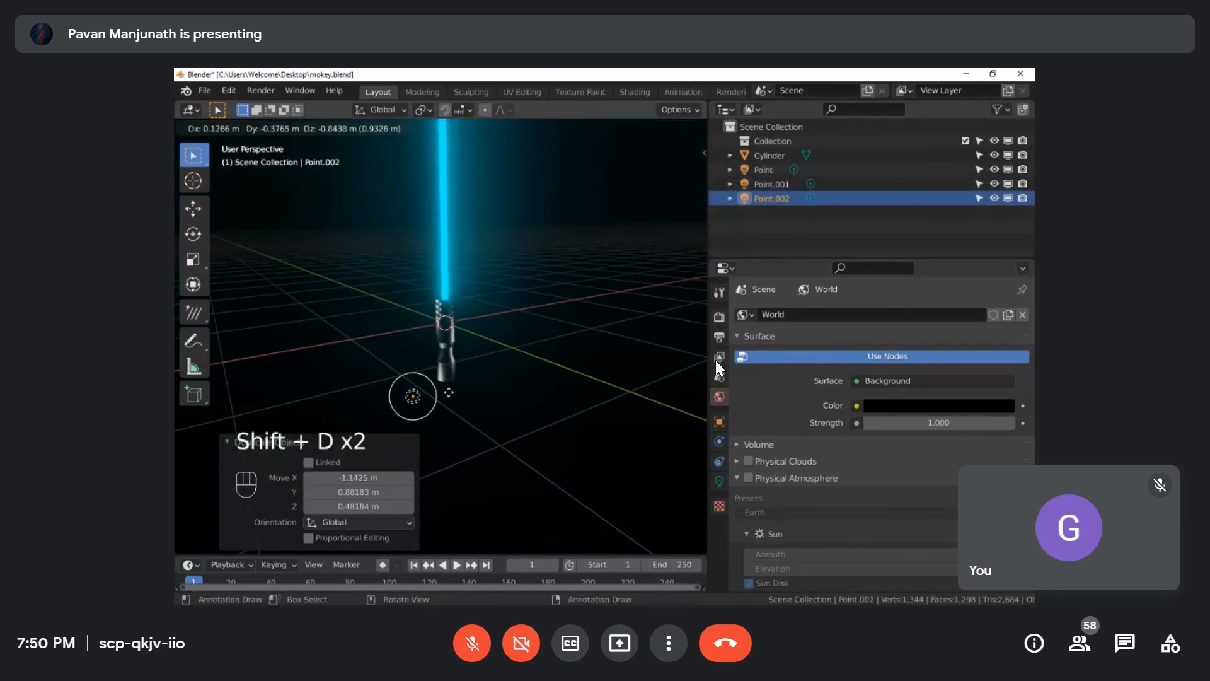
click(437, 396)
middle_drag(449, 341, 546, 329)
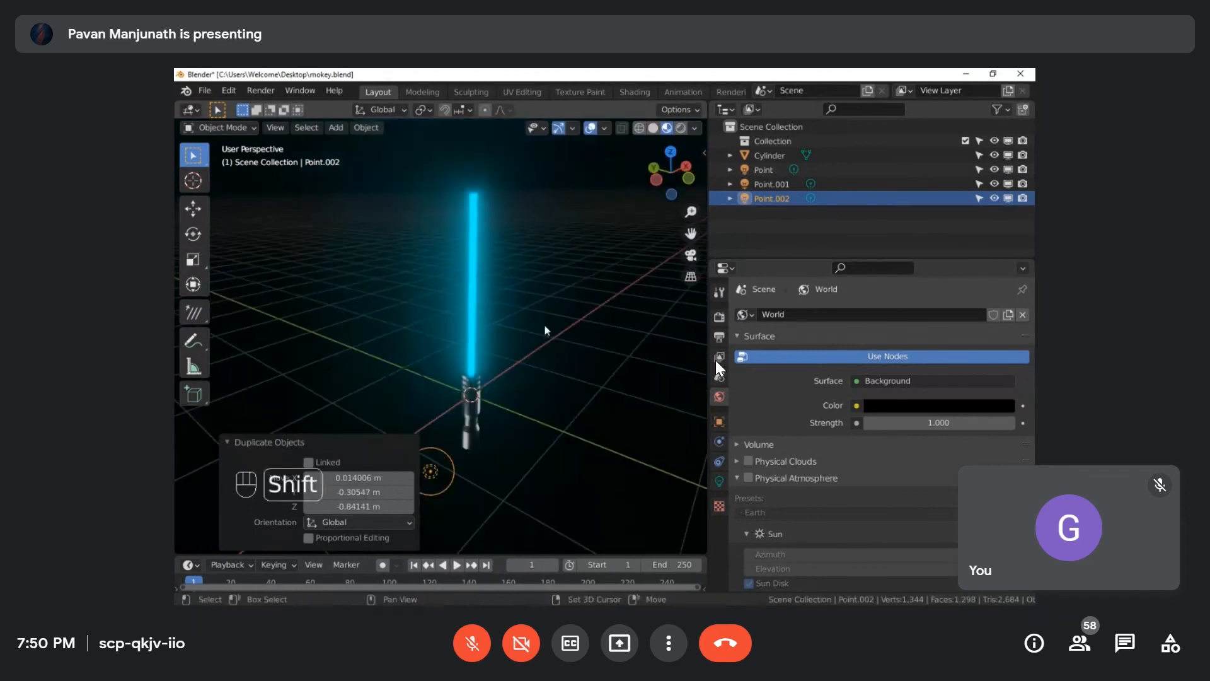
Step: Set the Emission Strength of the saber's Material.005 to 3.200
click(545, 328)
click(481, 263)
scroll(526, 324, up, 5)
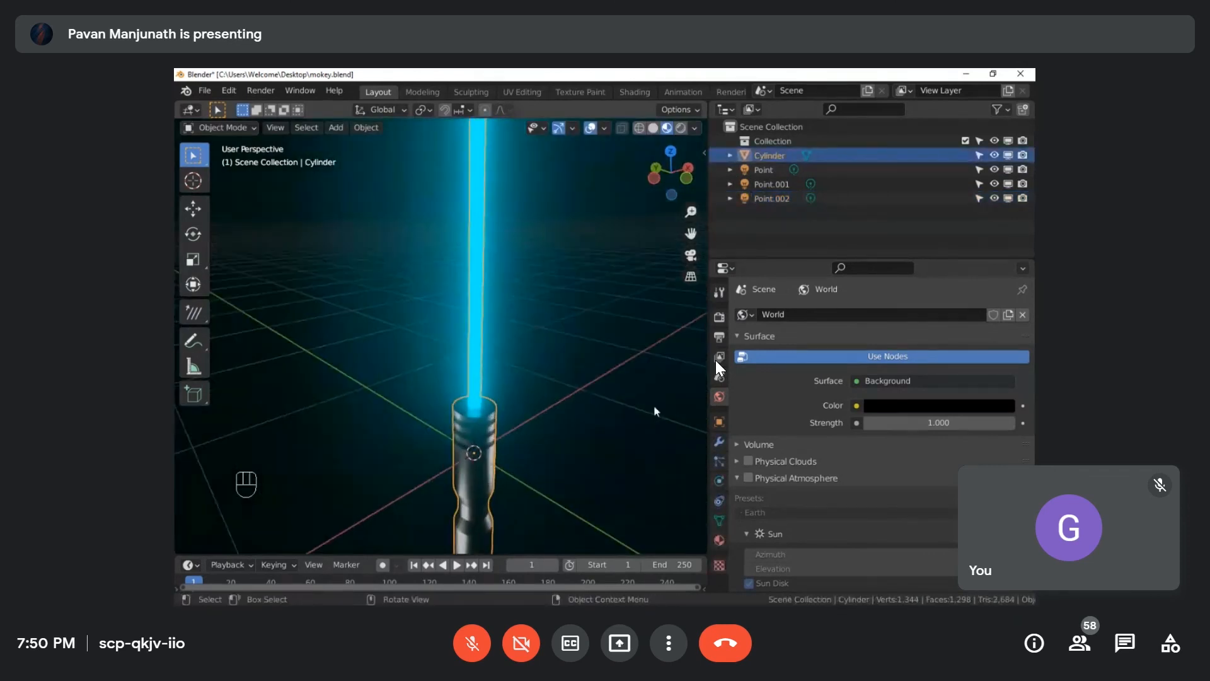
click(719, 541)
drag(907, 528, 821, 528)
click(607, 345)
Step: Examine the glowing blade and the lit metallic handle from several angles and distances
scroll(605, 340, down, 2)
middle_drag(603, 312, 516, 393)
scroll(532, 332, up, 2)
scroll(536, 342, down, 2)
scroll(567, 386, up, 2)
scroll(554, 397, up, 2)
scroll(553, 397, down, 2)
scroll(543, 385, up, 1)
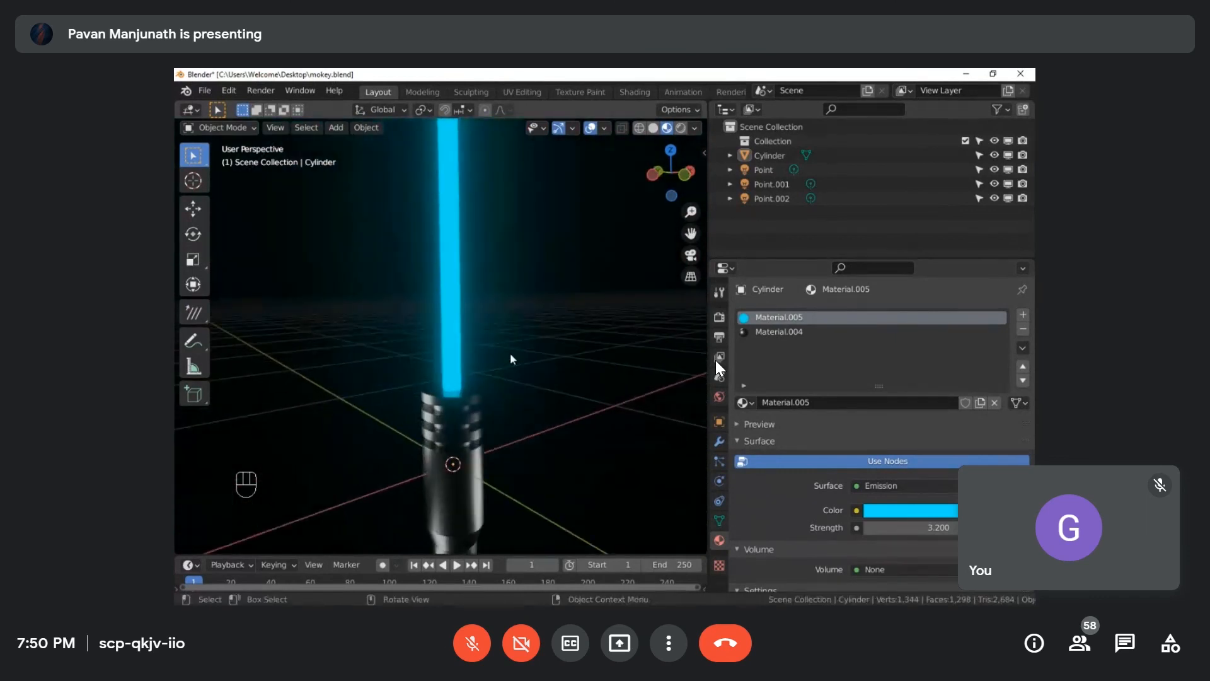
shift+middle_drag(511, 350, 532, 378)
scroll(525, 395, down, 5)
scroll(518, 400, up, 4)
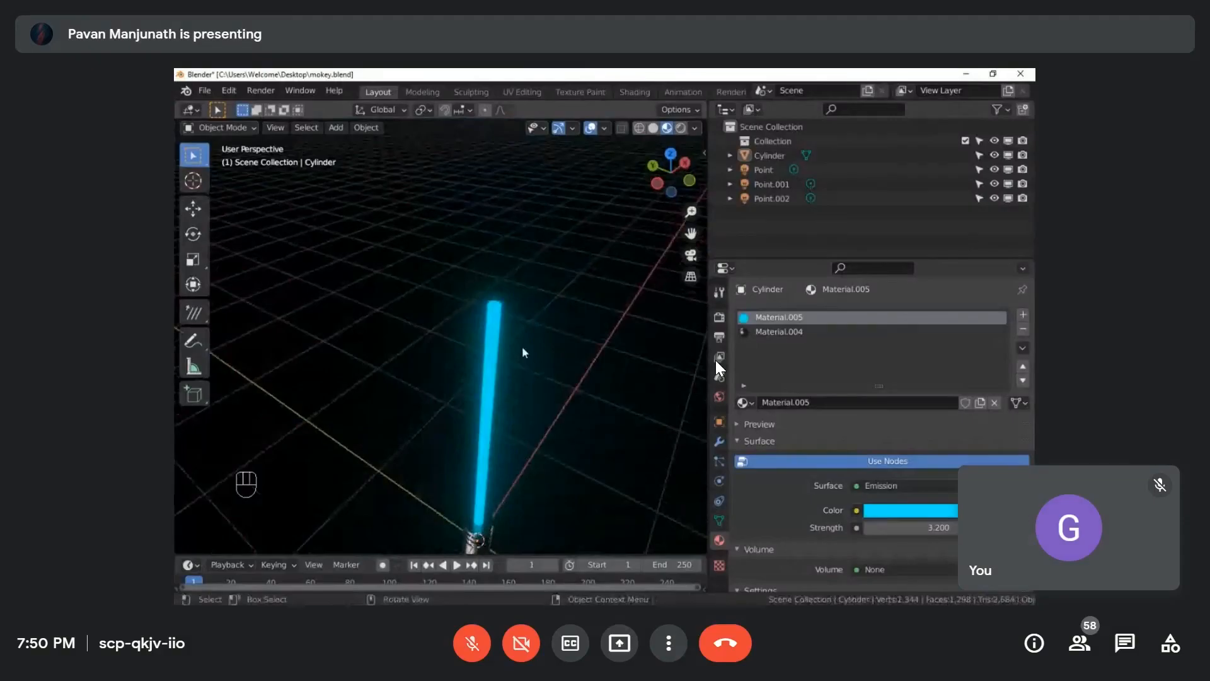
middle_drag(522, 348, 475, 305)
scroll(531, 314, up, 3)
scroll(467, 235, up, 4)
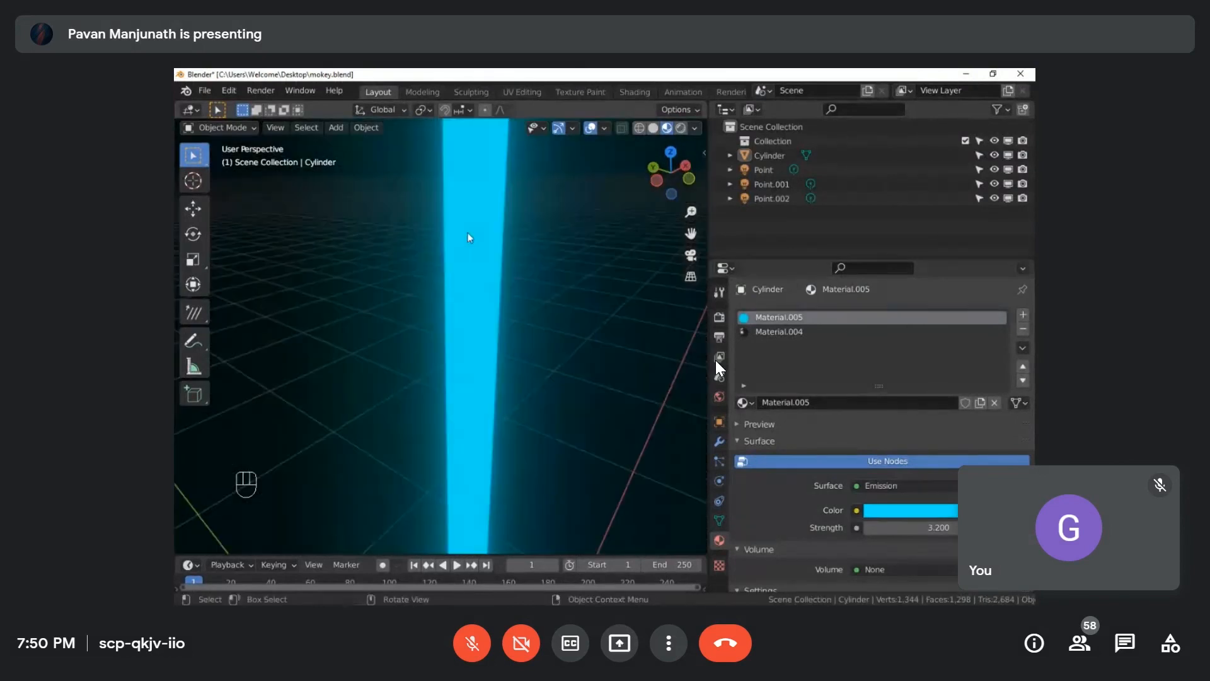
scroll(467, 263, down, 3)
click(443, 353)
scroll(458, 366, up, 2)
middle_drag(459, 367, 462, 335)
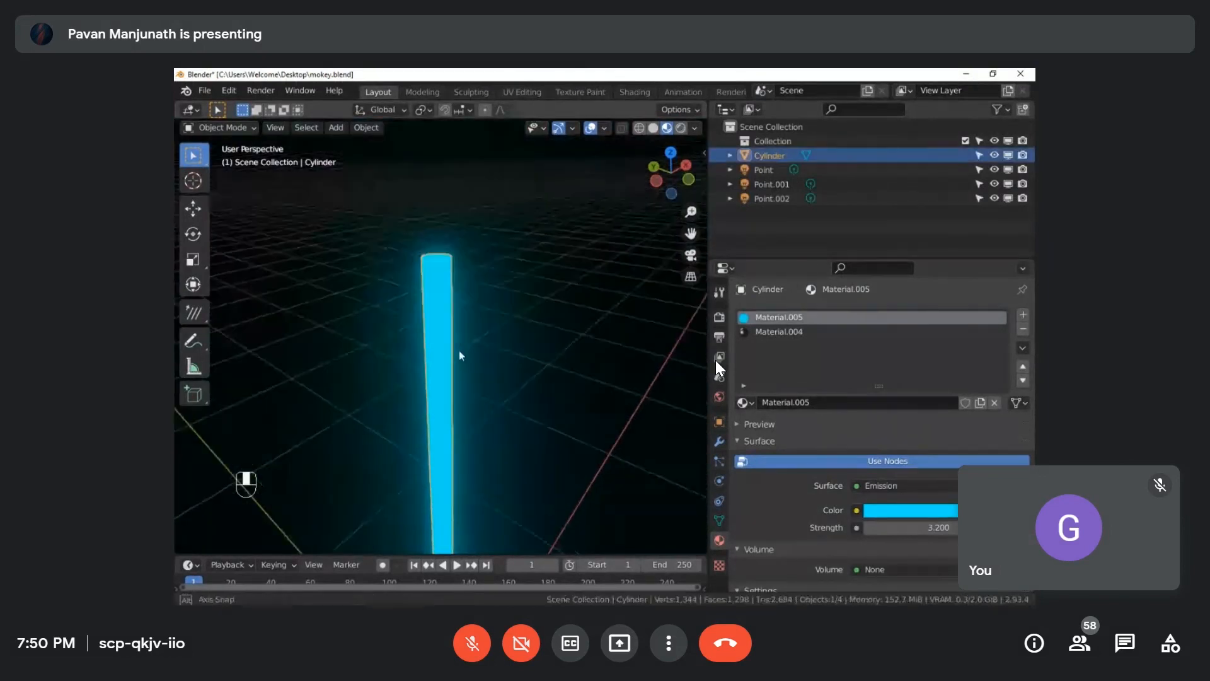
scroll(467, 345, down, 5)
shift+middle_drag(474, 435, 530, 356)
click(562, 391)
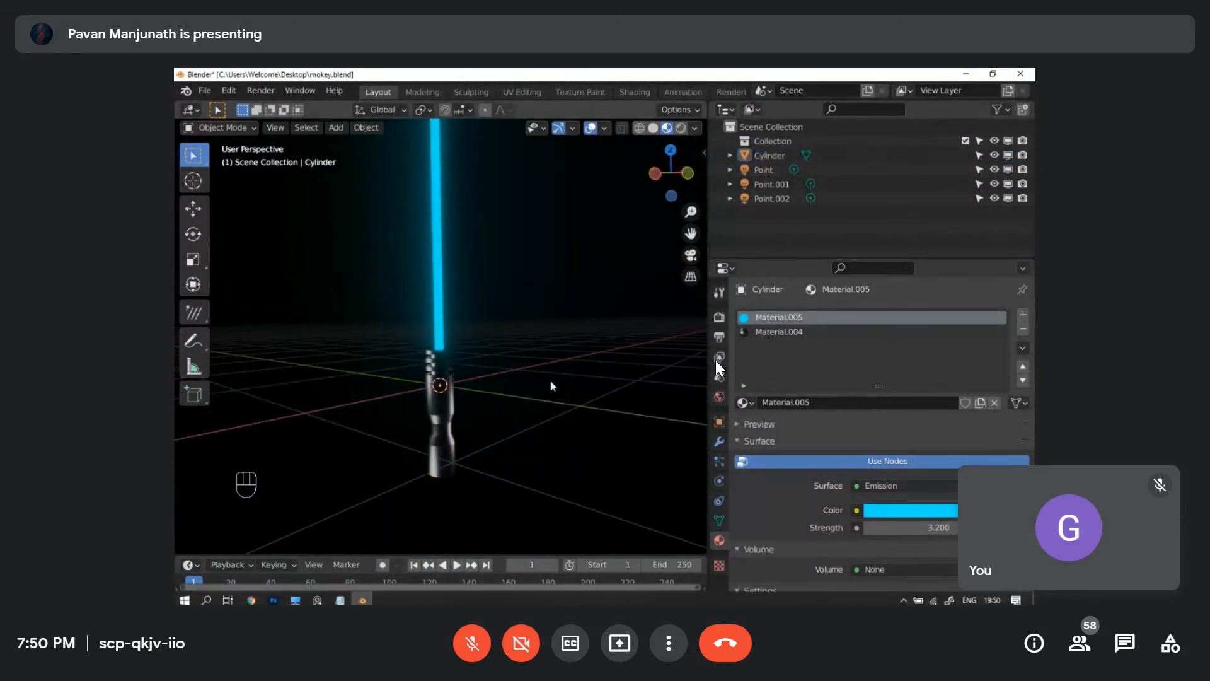
scroll(536, 324, down, 3)
scroll(454, 381, up, 3)
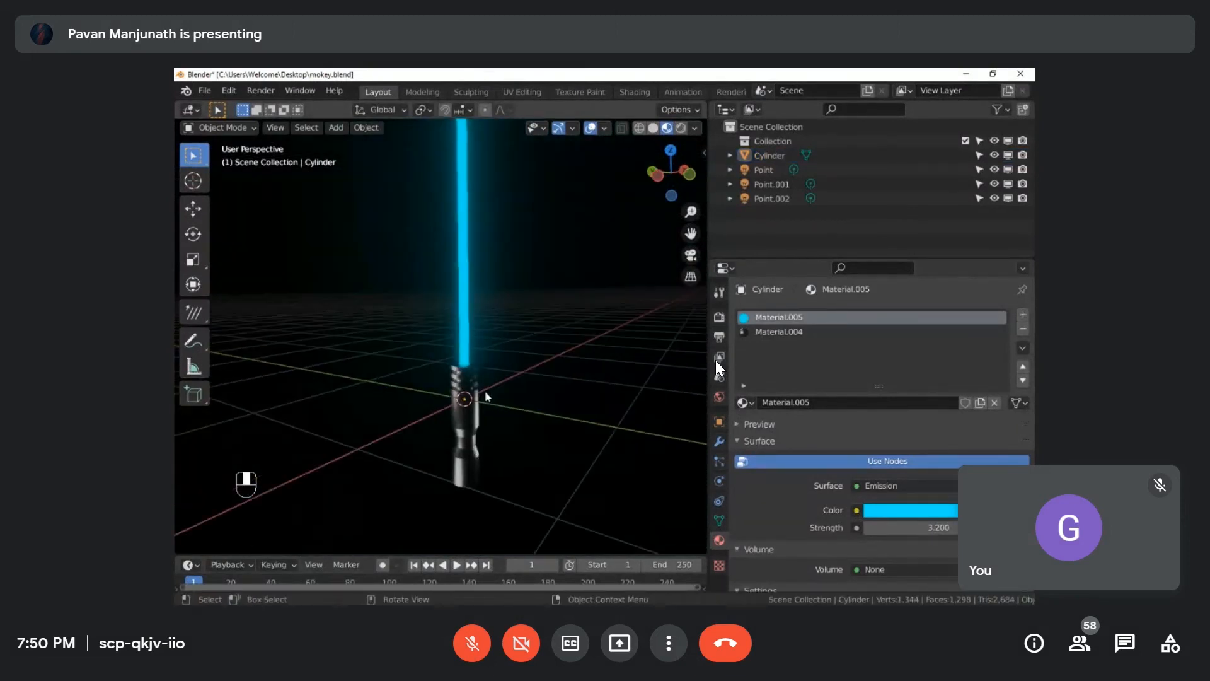
mouse_move(473, 371)
middle_down()
mouse_move(561, 357)
mouse_move(516, 370)
mouse_move(567, 378)
mouse_move(466, 377)
mouse_move(513, 388)
mouse_move(491, 393)
mouse_move(548, 389)
mouse_move(405, 384)
mouse_move(519, 365)
middle_up()
scroll(523, 374, down, 1)
Step: Switch the viewport to solid shading and enlarge the timeline area
click(651, 128)
scroll(405, 384, down, 2)
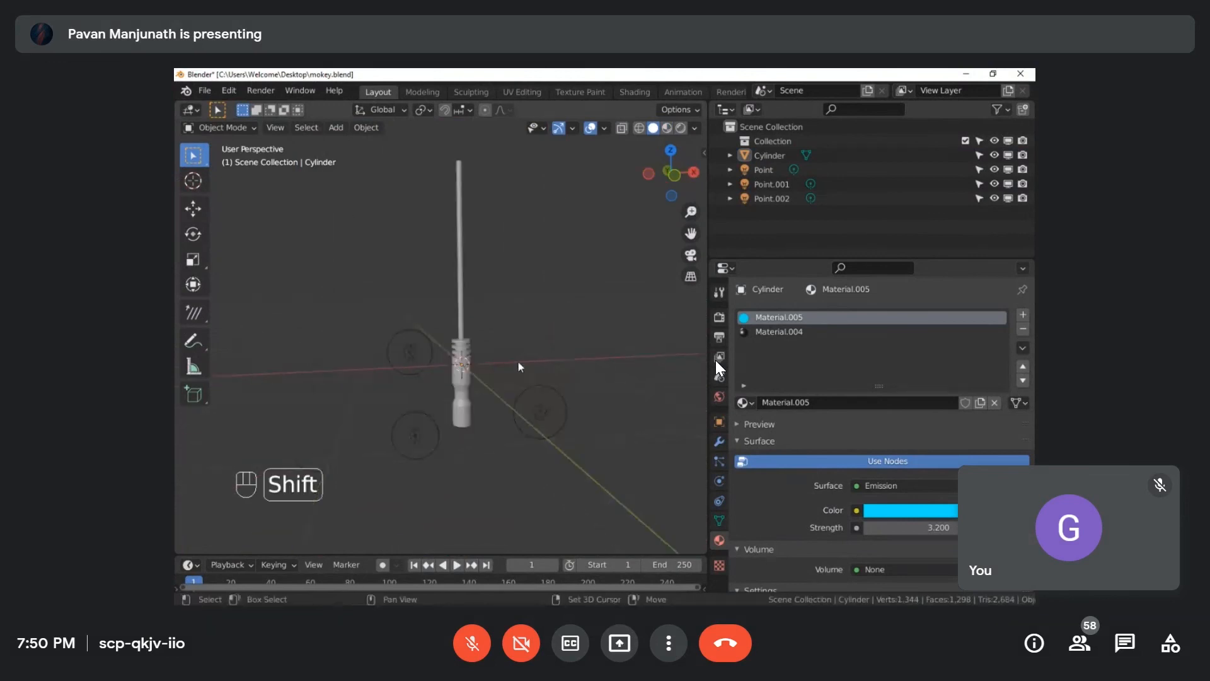
drag(502, 555, 513, 454)
scroll(519, 365, up, 1)
shift+middle_drag(518, 366, 507, 376)
Step: Tilt the saber cylinder with a free trackball rotation of about 27.5° and -111°
click(459, 330)
scroll(461, 336, down, 2)
scroll(462, 338, up, 2)
mouse_move(462, 338)
middle_down()
mouse_move(535, 321)
mouse_move(461, 352)
middle_up()
click(497, 311)
middle_drag(498, 311, 559, 329)
click(441, 284)
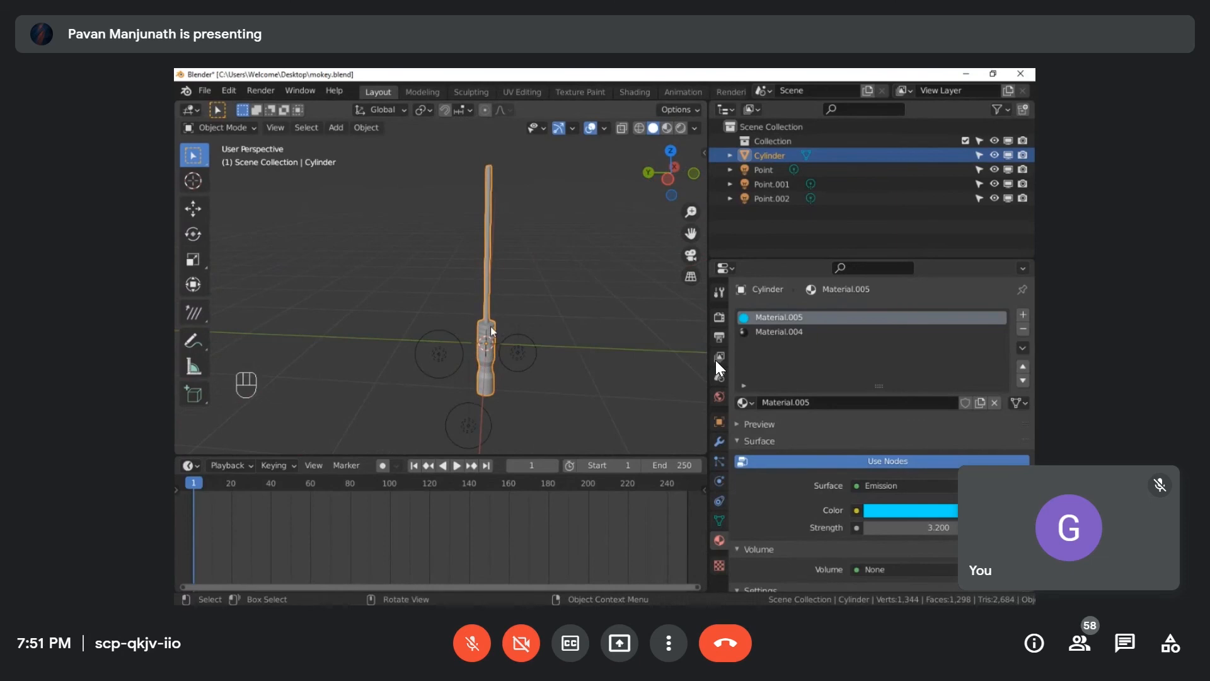
scroll(479, 338, down, 2)
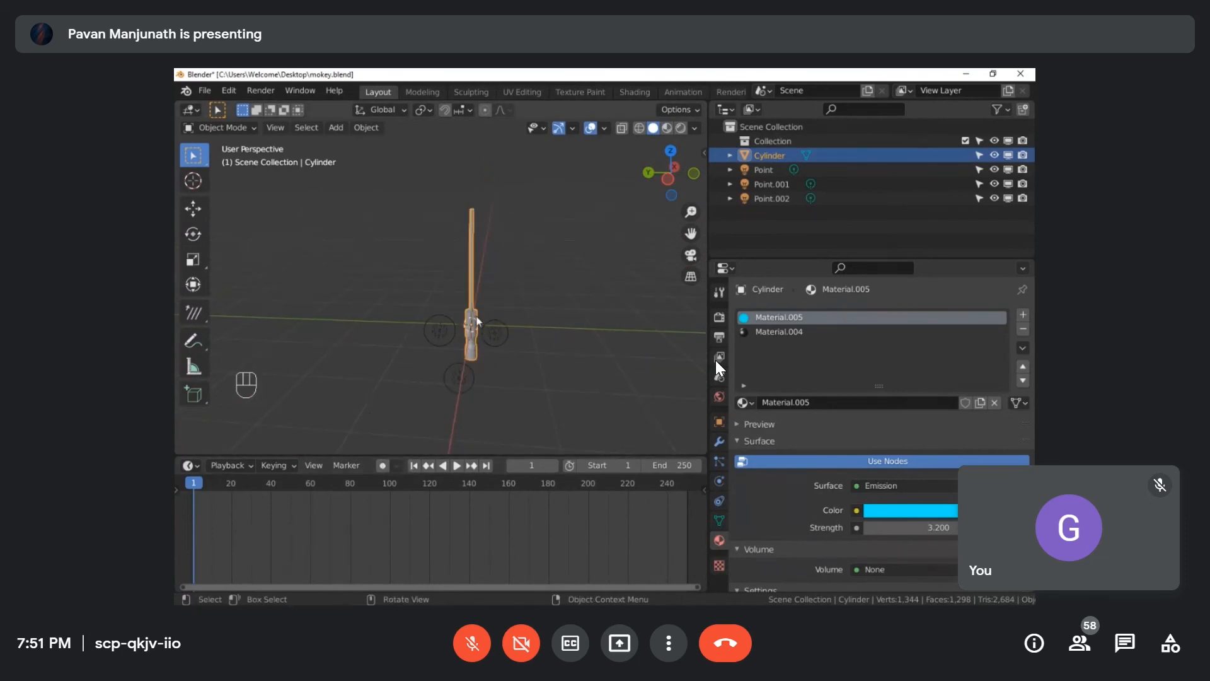
key(r)
key(r)
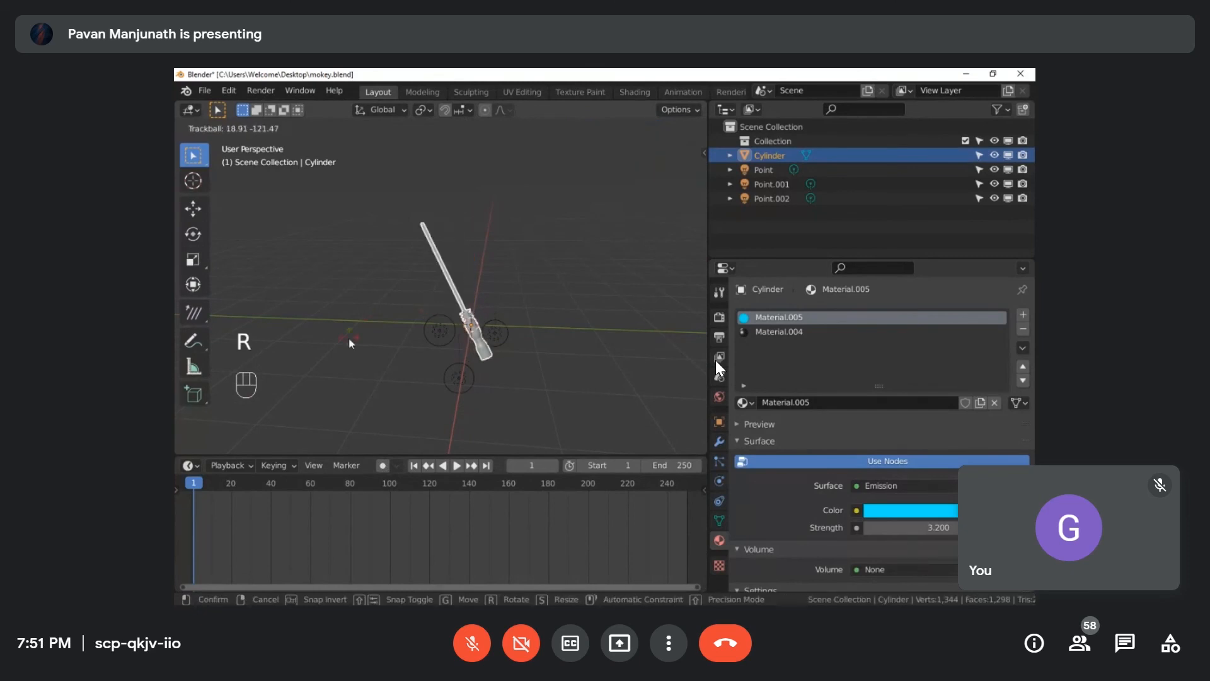
click(362, 350)
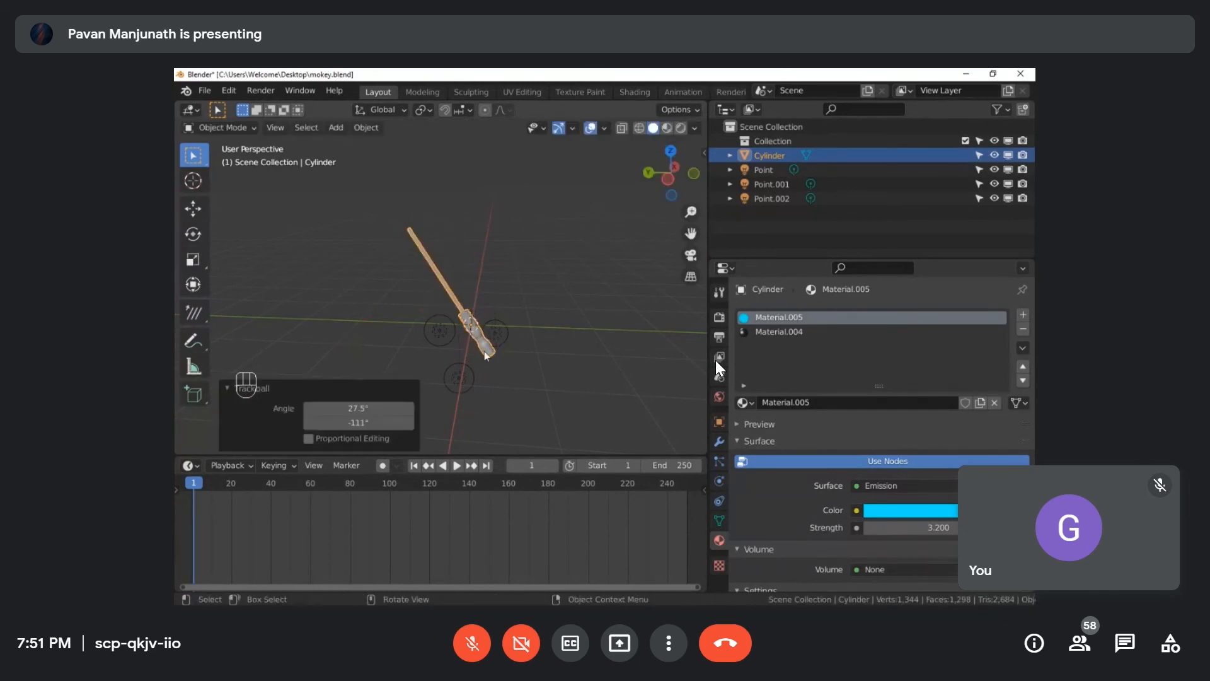
Step: Insert a keyframe for the saber cylinder at frame 1 and set the current frame to 161
click(520, 391)
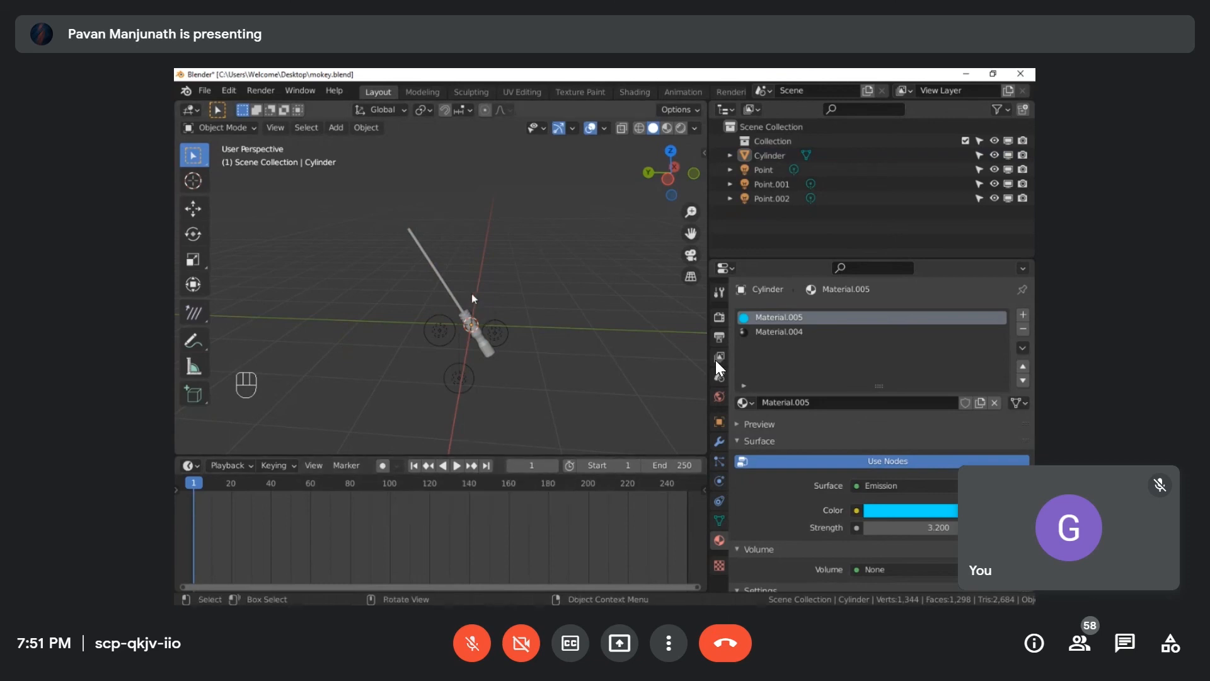
click(451, 292)
key(i)
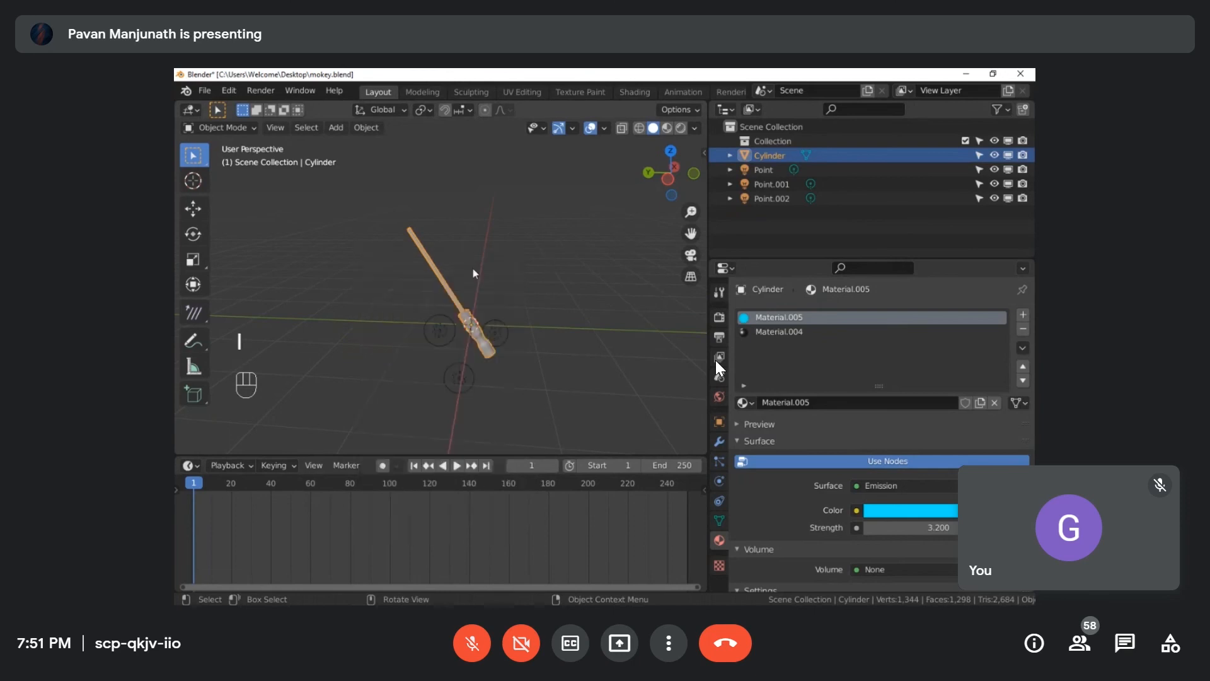
key(i)
click(445, 282)
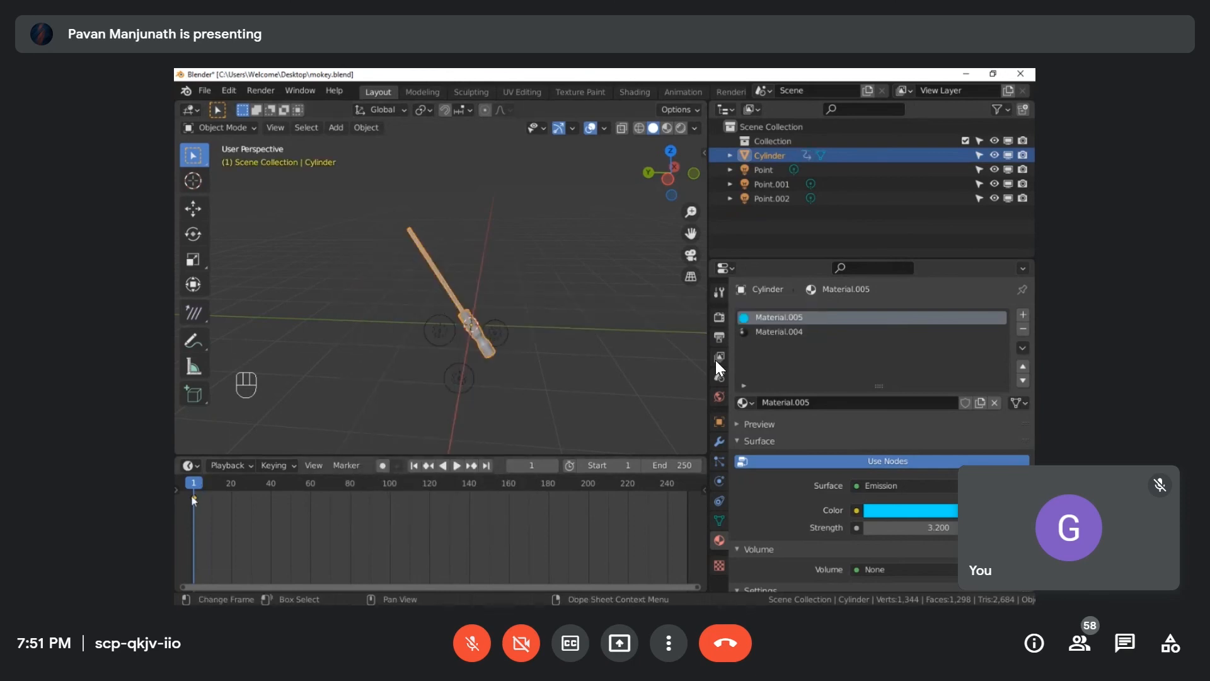
drag(205, 494, 457, 492)
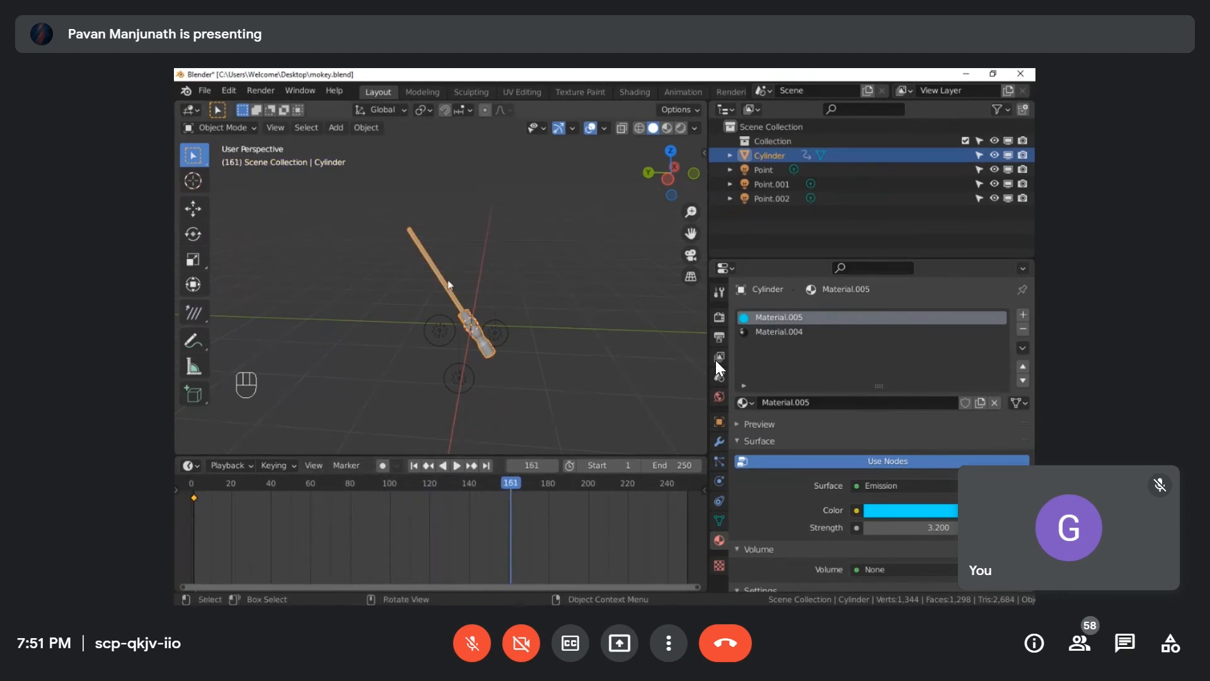
key(r)
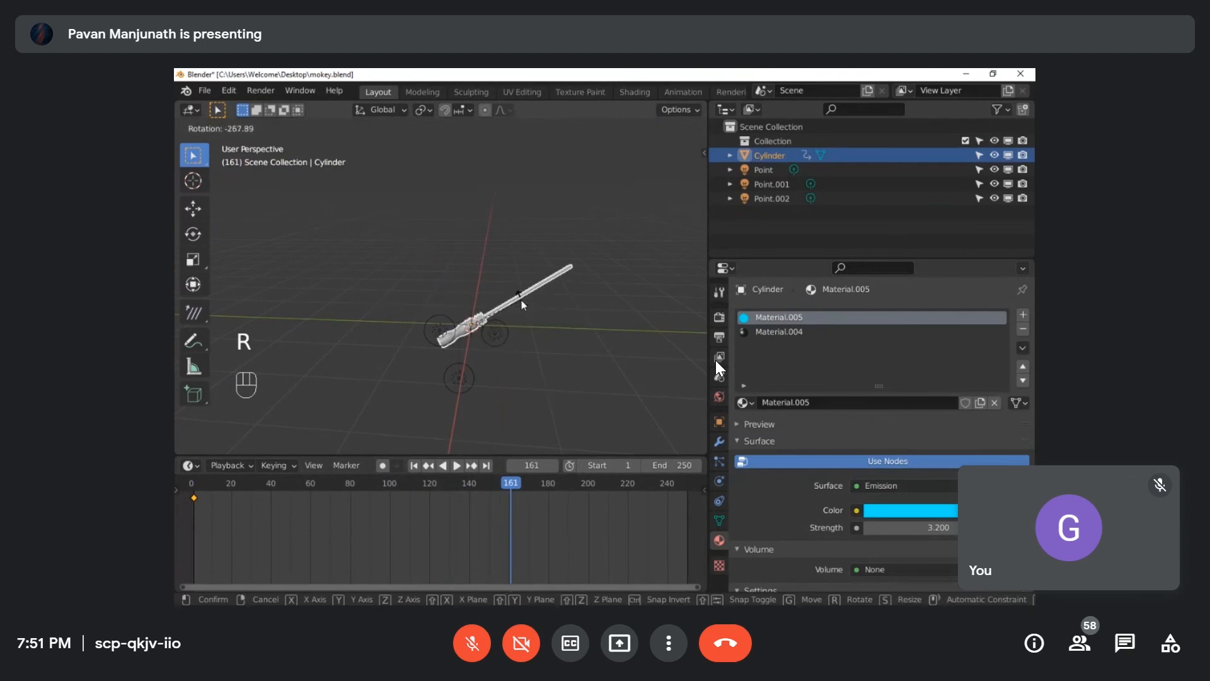
key(r)
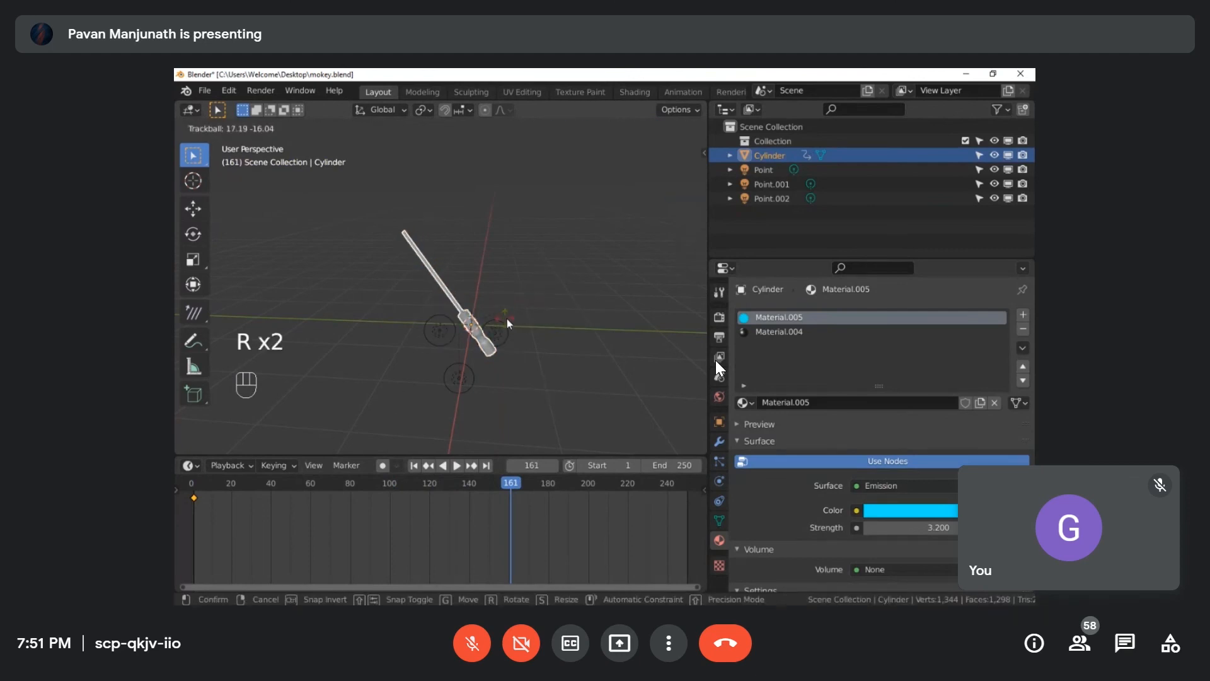
right_click(527, 327)
Step: Rotate the saber about -349° around the global Z axis and insert a keyframe at frame 161
key(r)
key(z)
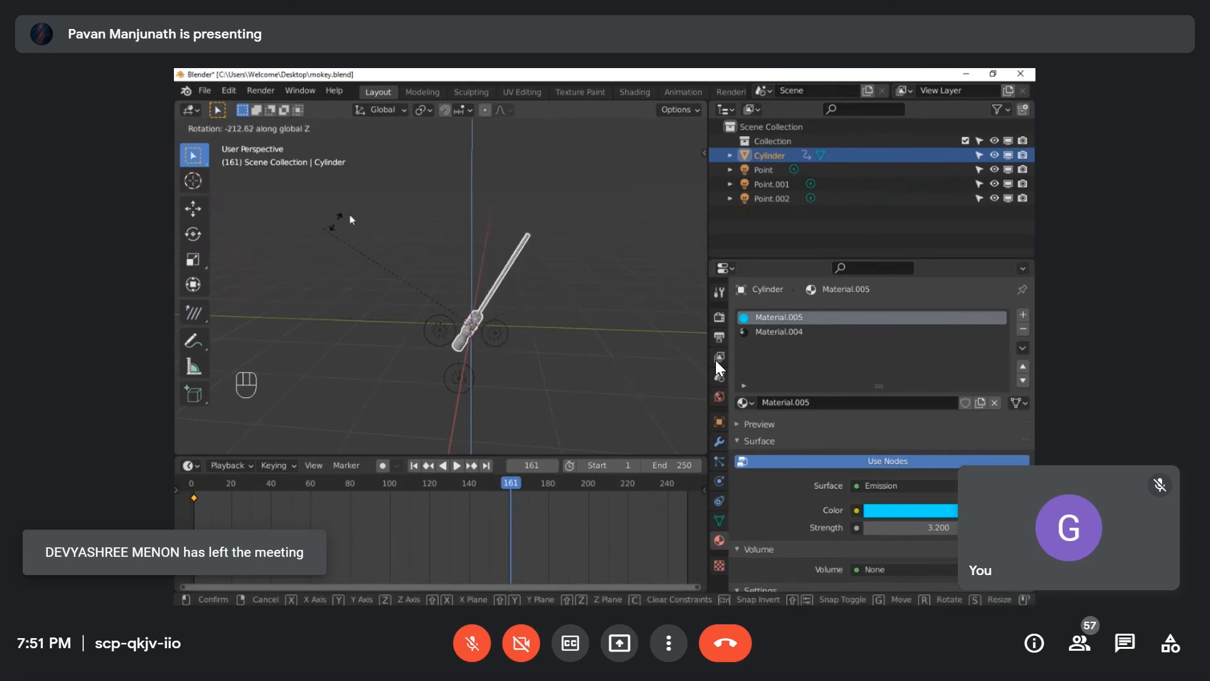
click(644, 297)
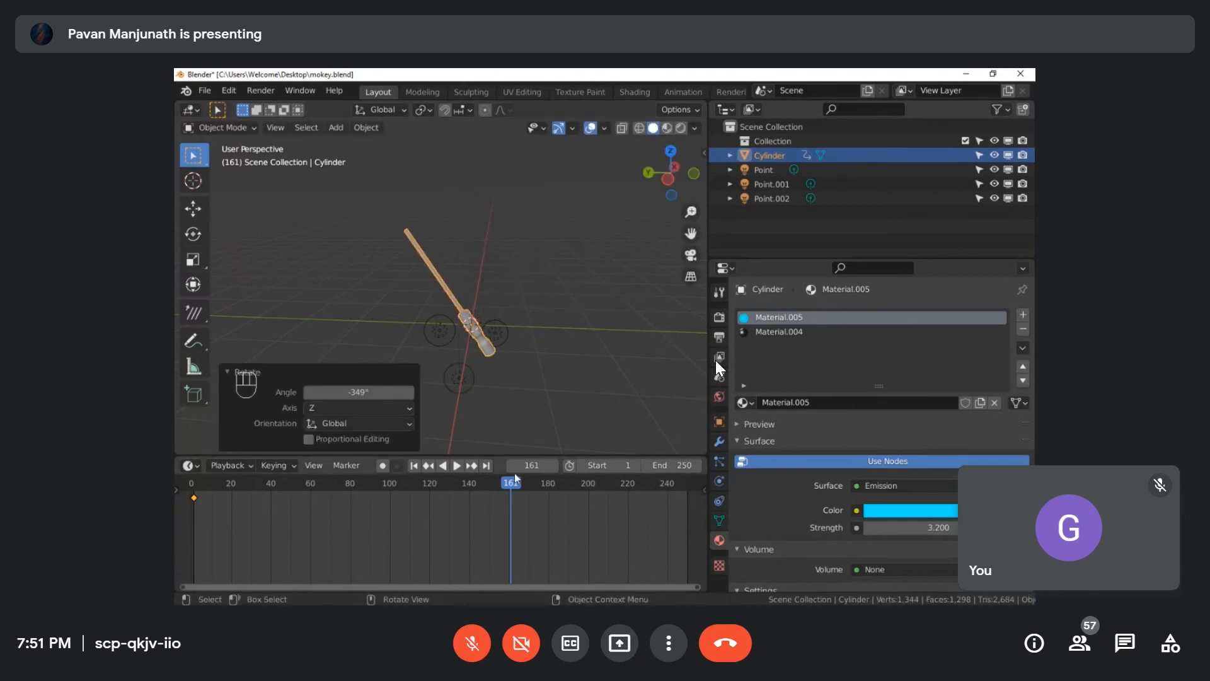
key(i)
click(515, 304)
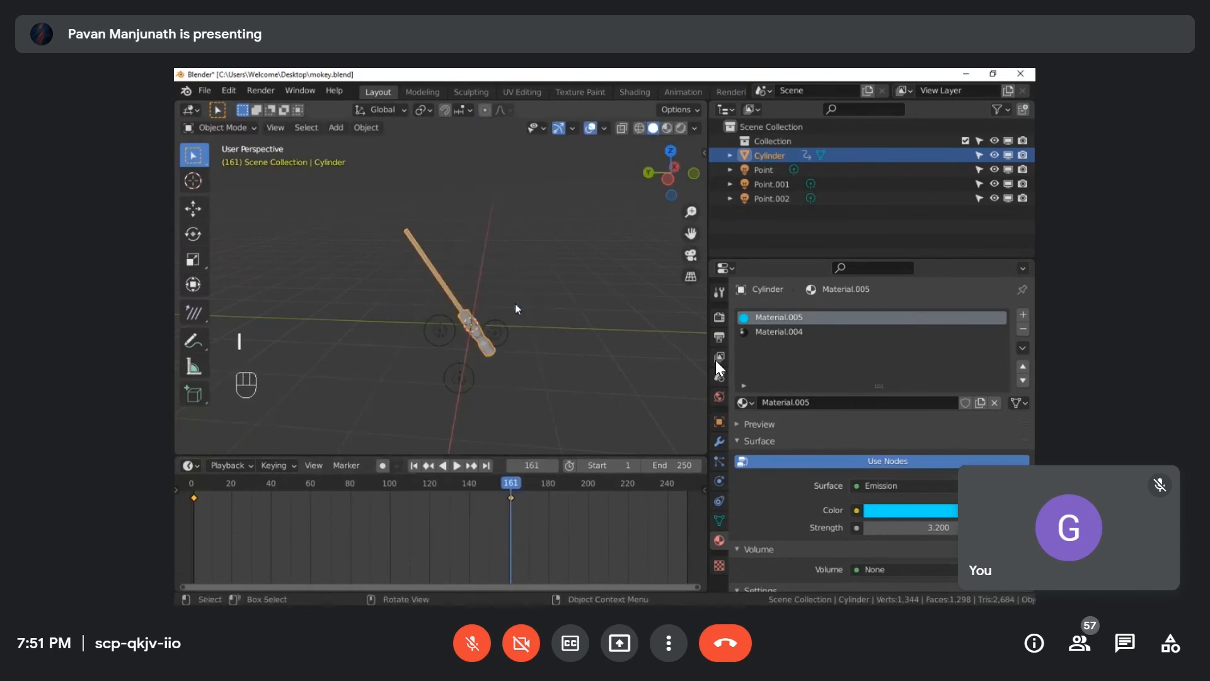
Step: Play back the saber's rotation animation from the beginning to check the motion between its two keyframes
drag(511, 488, 191, 490)
key(space)
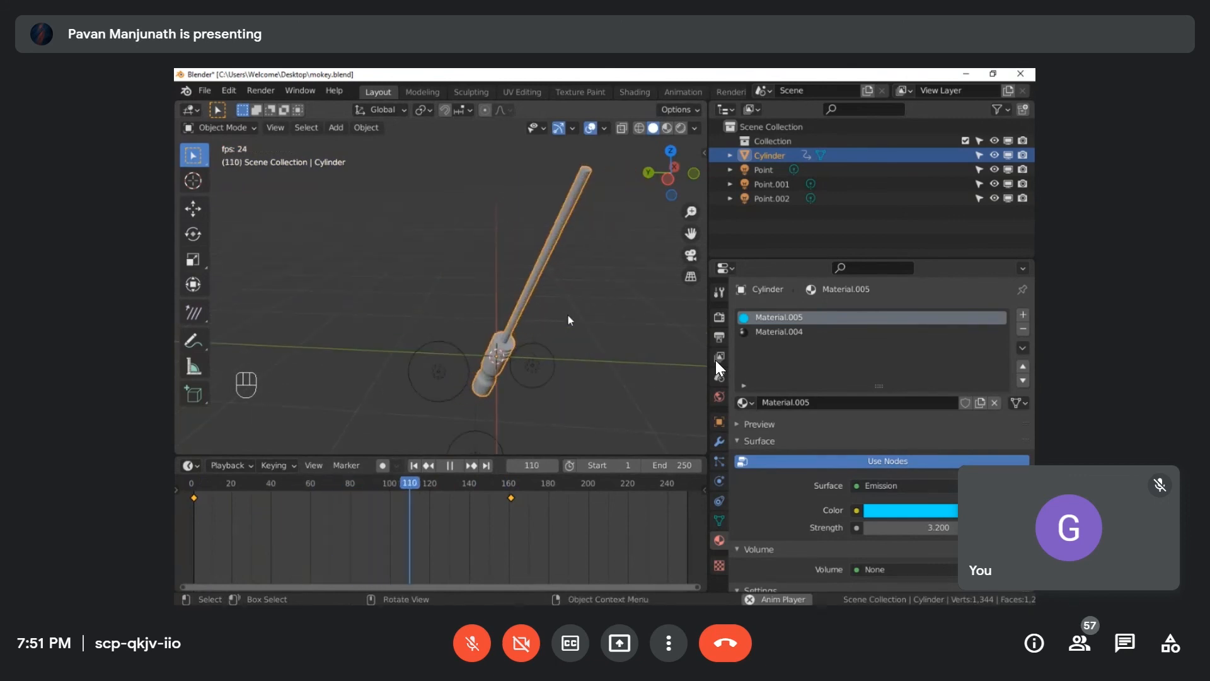
key(space)
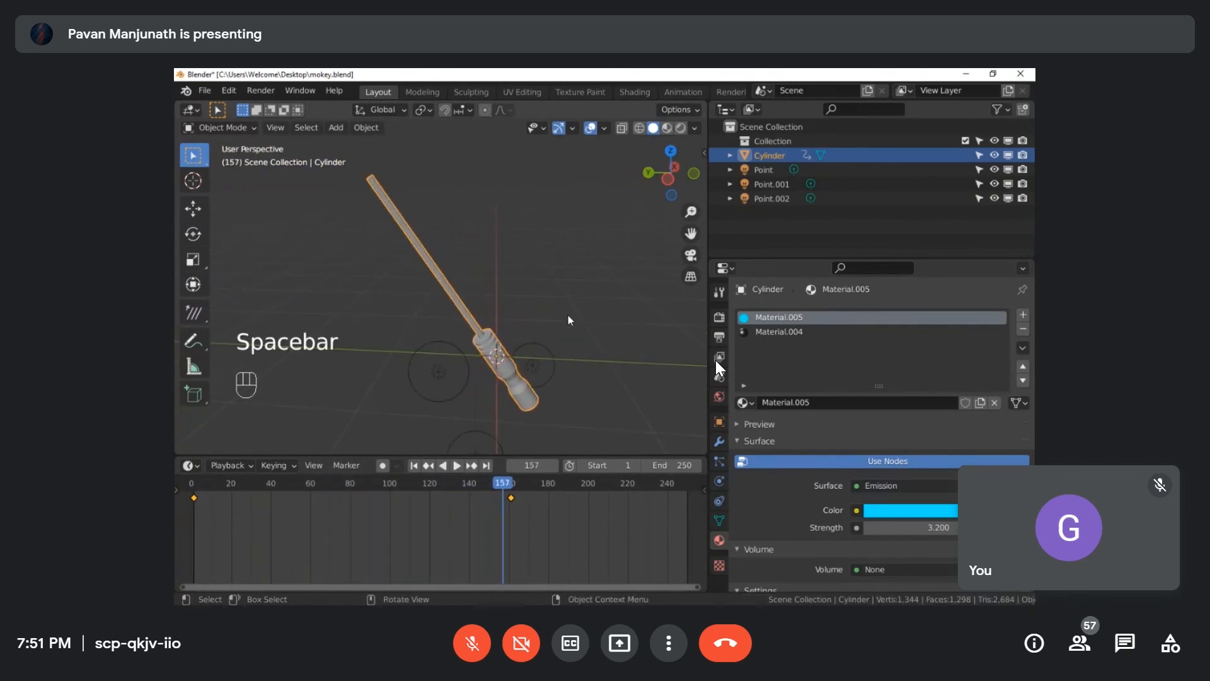
middle_drag(484, 315, 498, 308)
scroll(496, 305, down, 2)
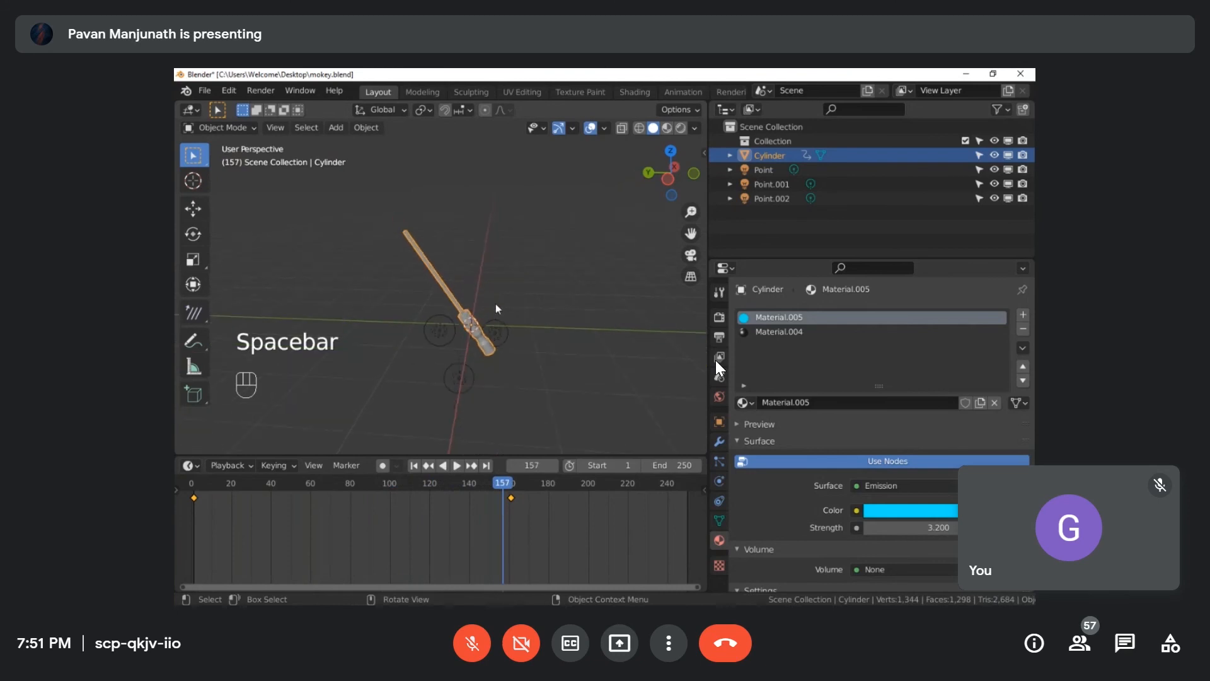
scroll(478, 306, up, 1)
scroll(479, 306, down, 1)
Step: Scale the saber up to roughly double its size and insert a keyframe for it at frame 0
drag(462, 495, 197, 492)
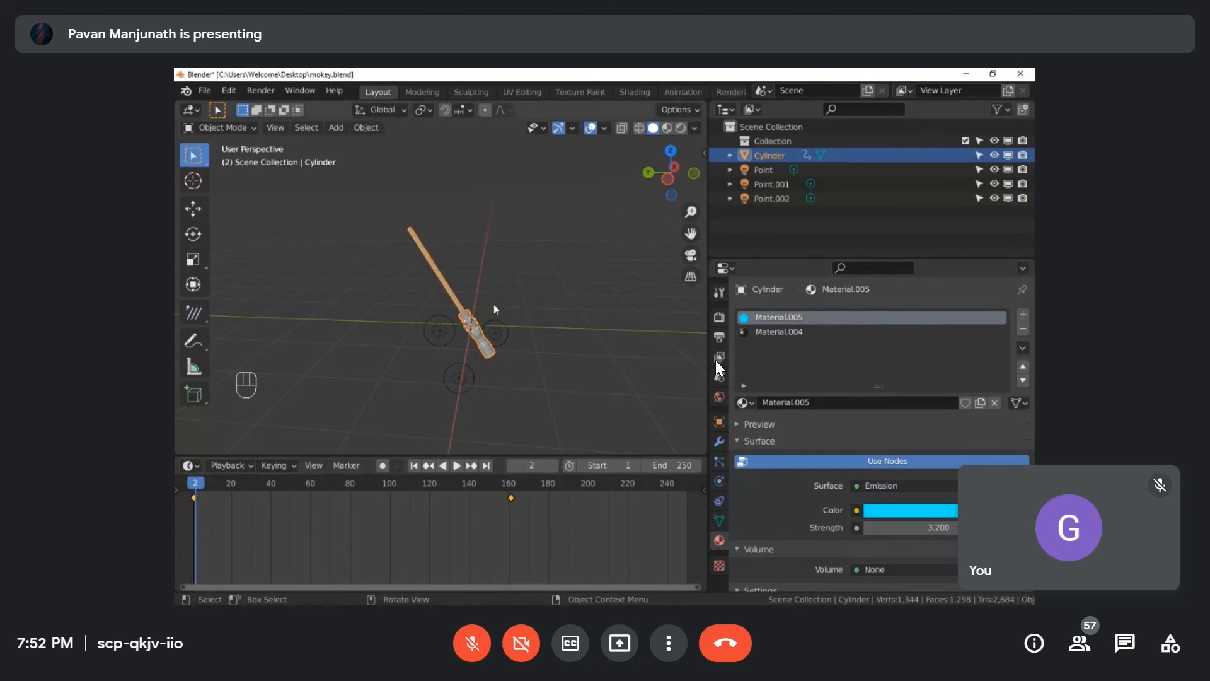
key(s)
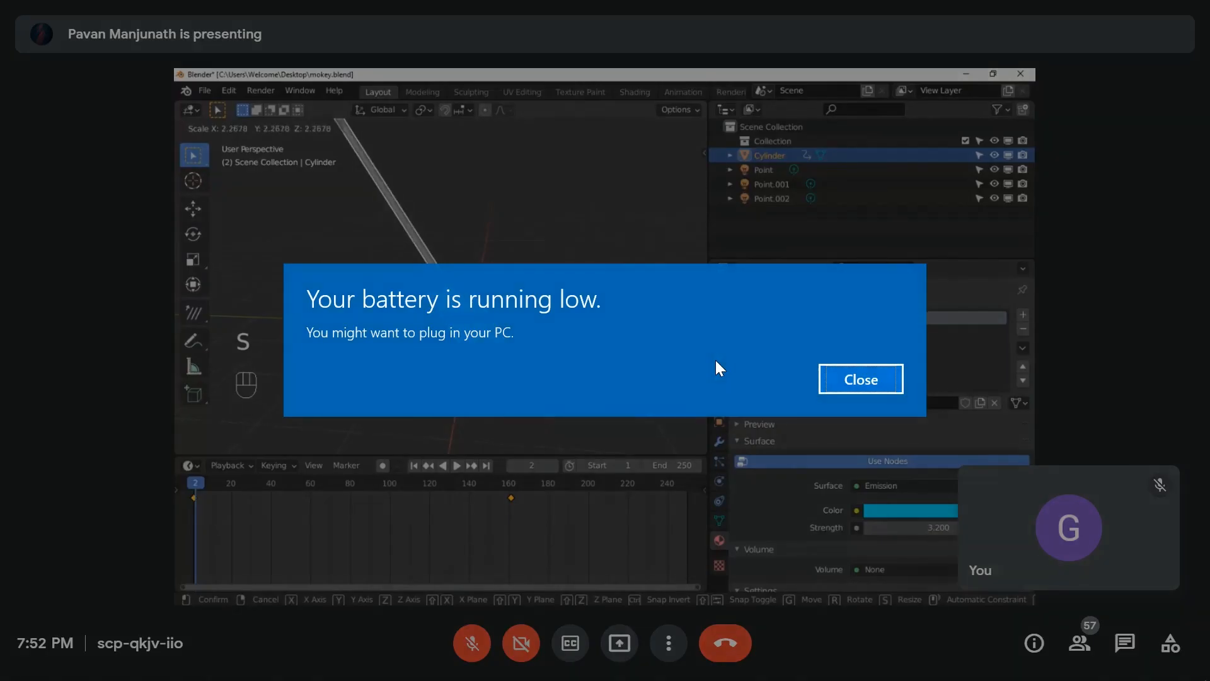
click(262, 486)
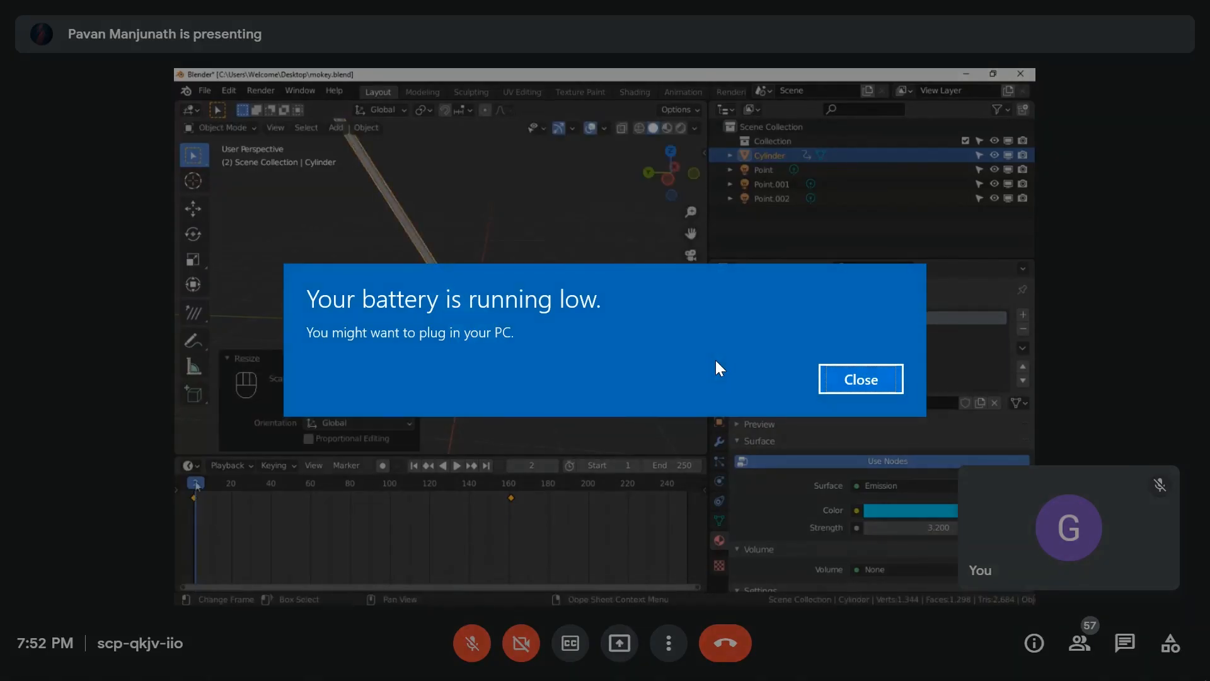
click(854, 380)
key(i)
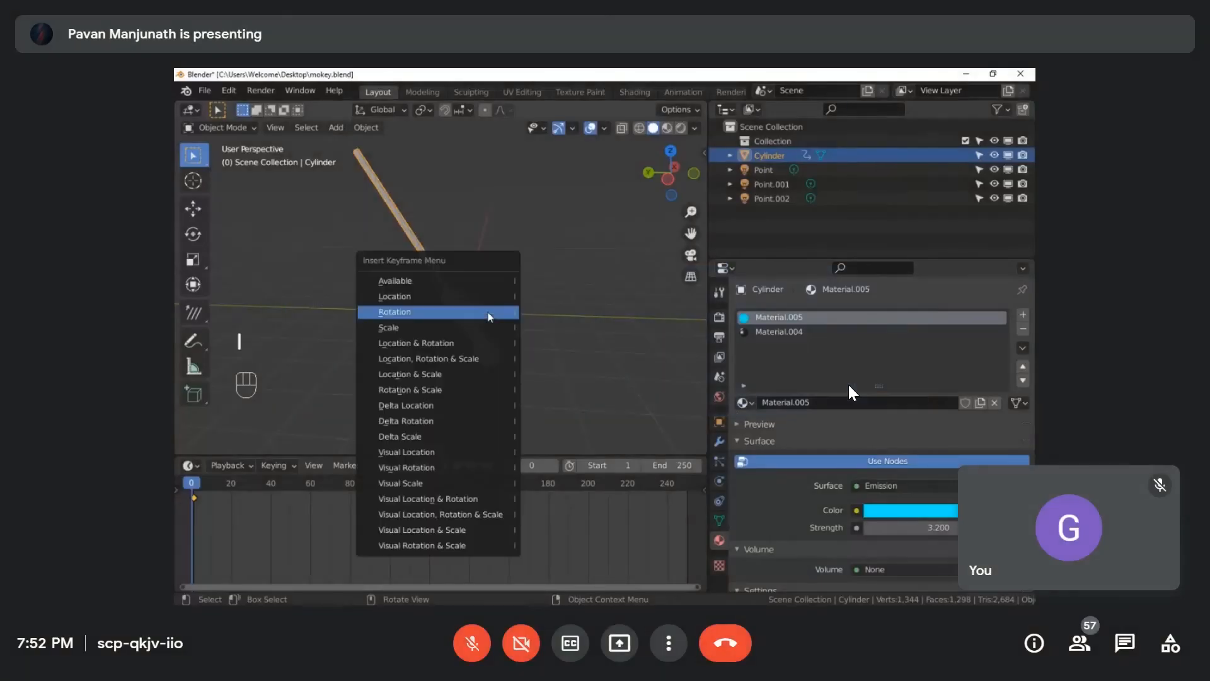
click(429, 342)
Step: Set the current frame to 166, scale the saber down to 0.303 and insert a keyframe there
drag(208, 483, 521, 483)
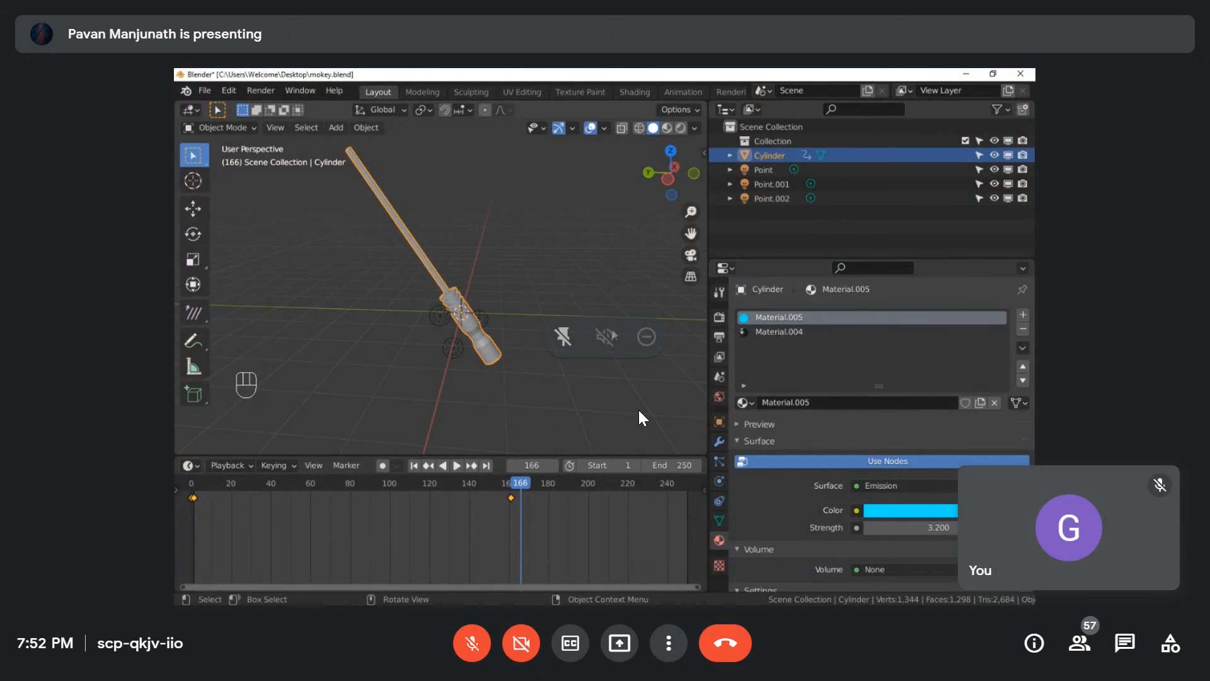
key(s)
click(516, 317)
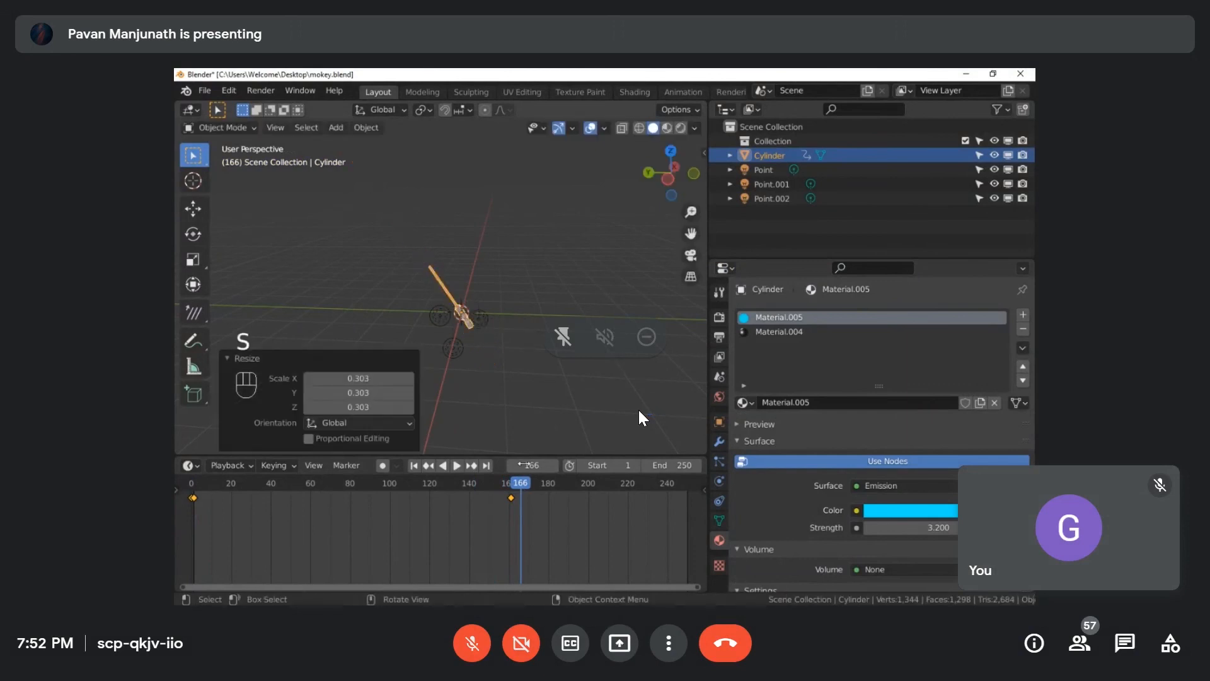
key(i)
click(502, 354)
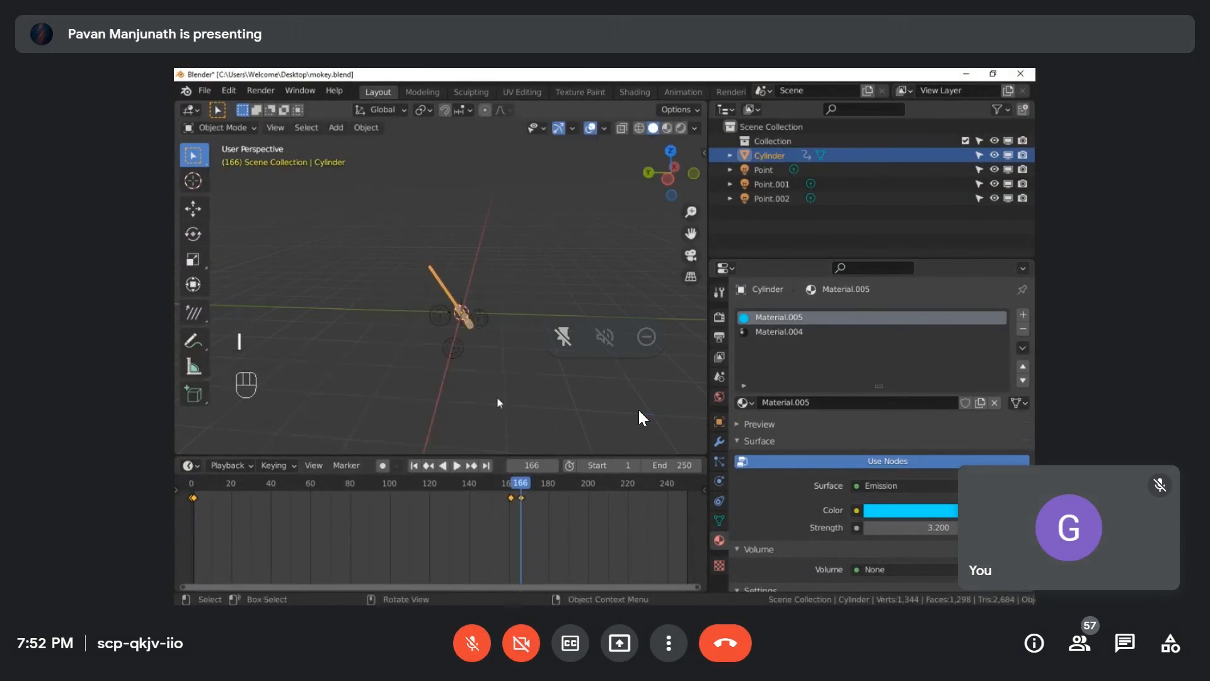
Step: Play the combined rotation and scaling animation from frame 0, stop it and return to the first frame
drag(521, 483, 191, 484)
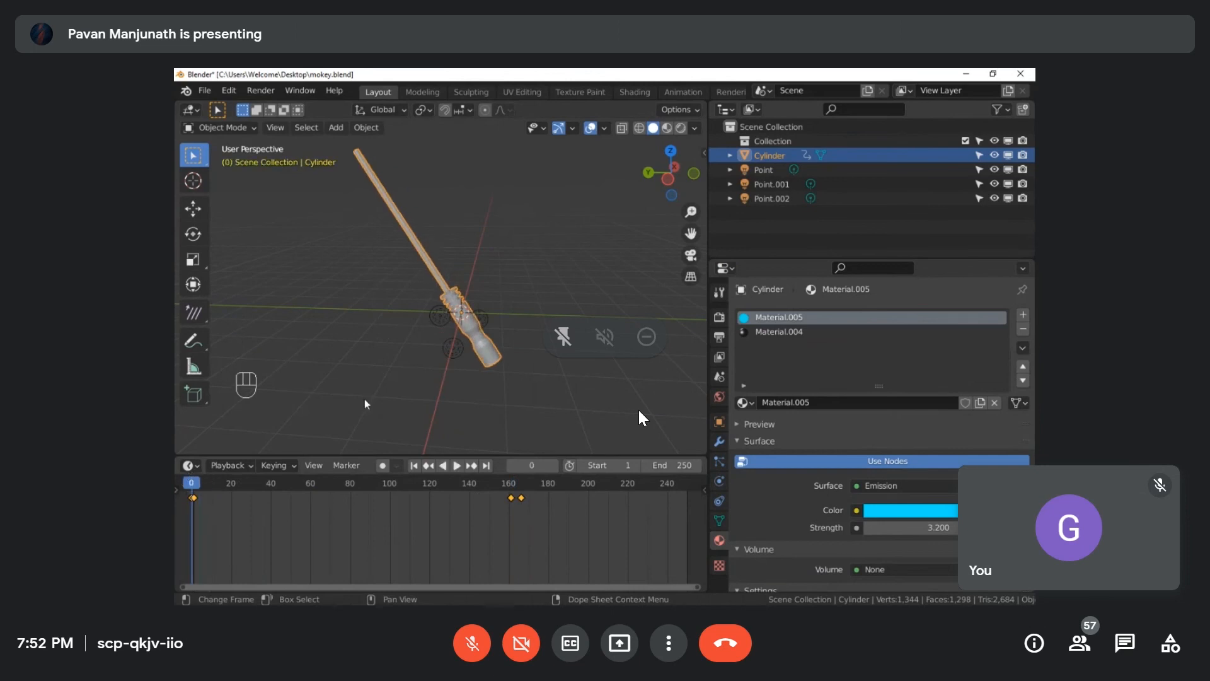
key(space)
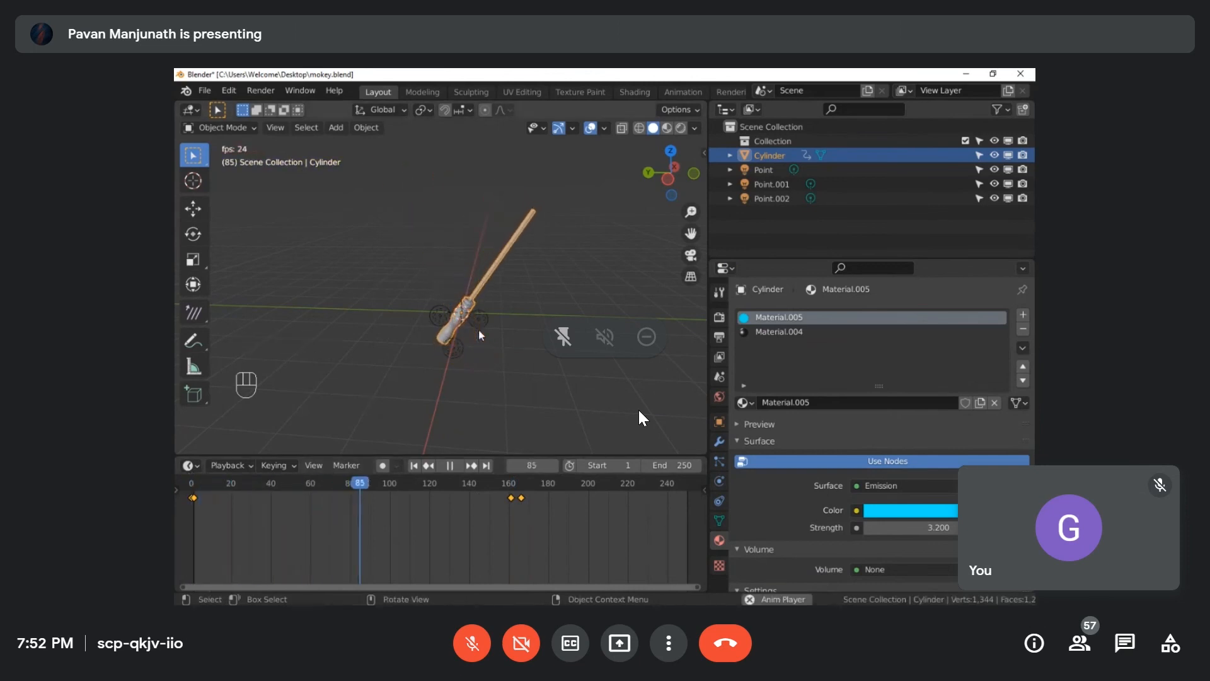
scroll(519, 324, up, 5)
middle_drag(519, 324, 512, 335)
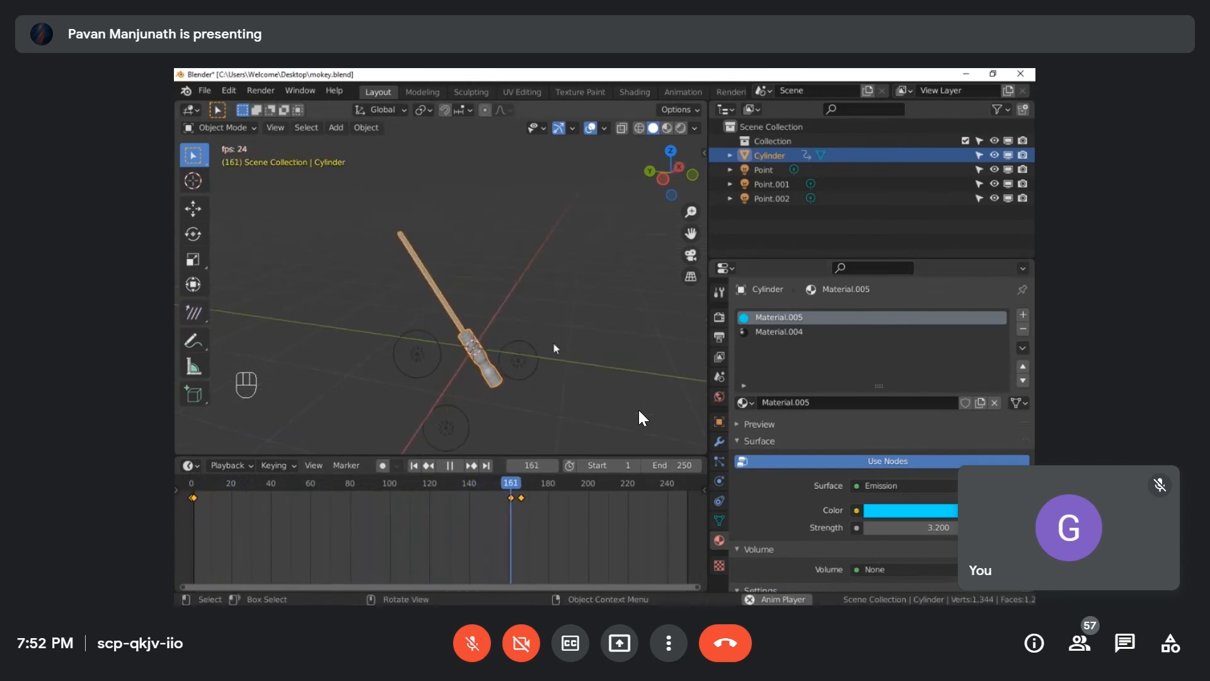
scroll(542, 352, up, 2)
key(space)
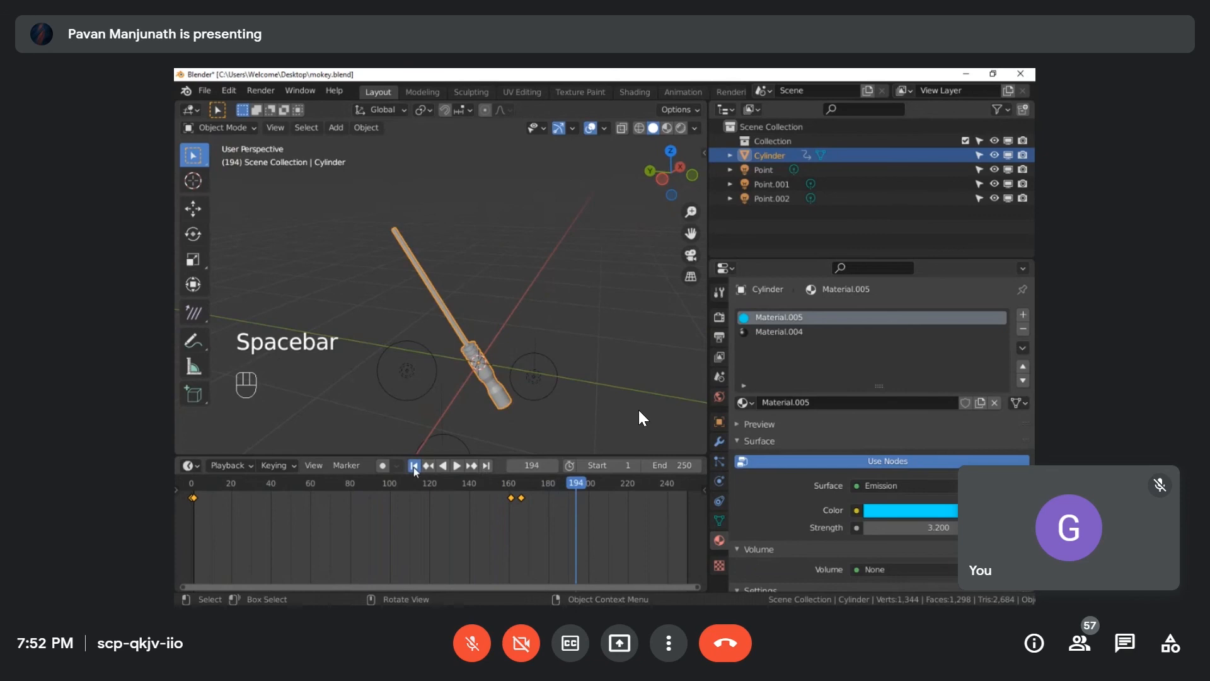
click(413, 467)
Step: Try to delete the saber's keyframes and undo the last object deletion
scroll(426, 367, down, 4)
middle_drag(426, 366, 460, 363)
scroll(442, 373, down, 2)
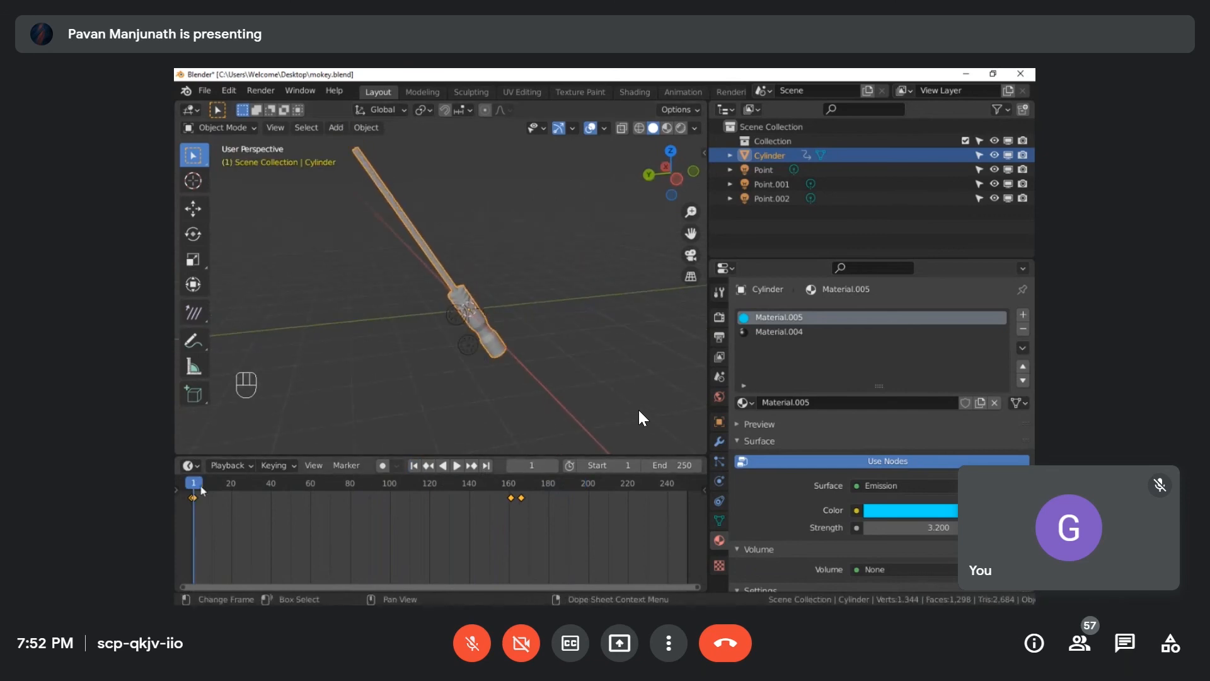
key(x)
click(271, 500)
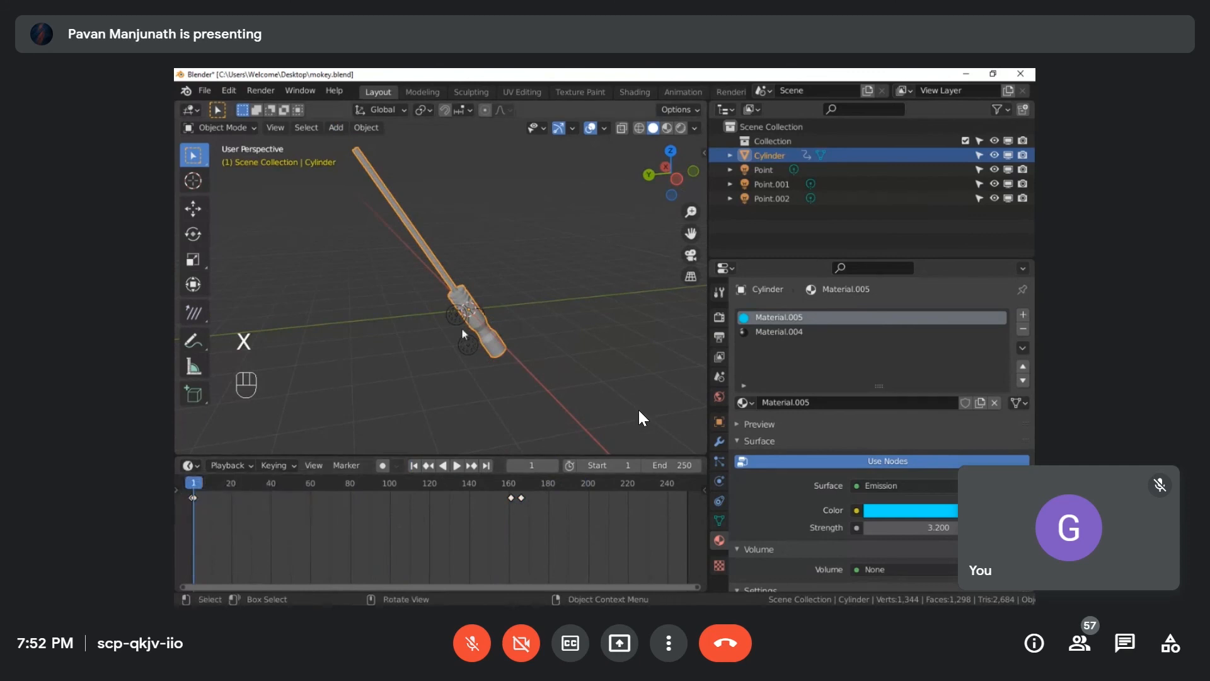
click(463, 315)
click(466, 300)
key(x)
click(327, 372)
key(ctrl+z)
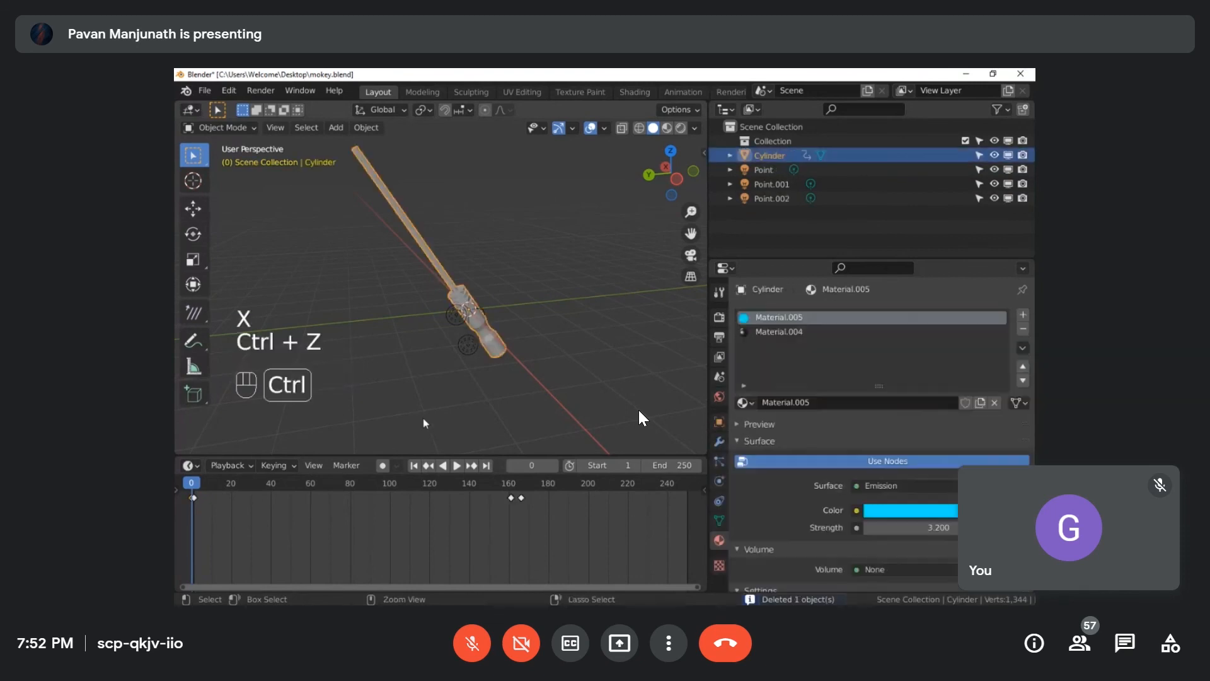
Step: Reselect the saber cylinder and box-select its keyframes in the timeline
click(502, 299)
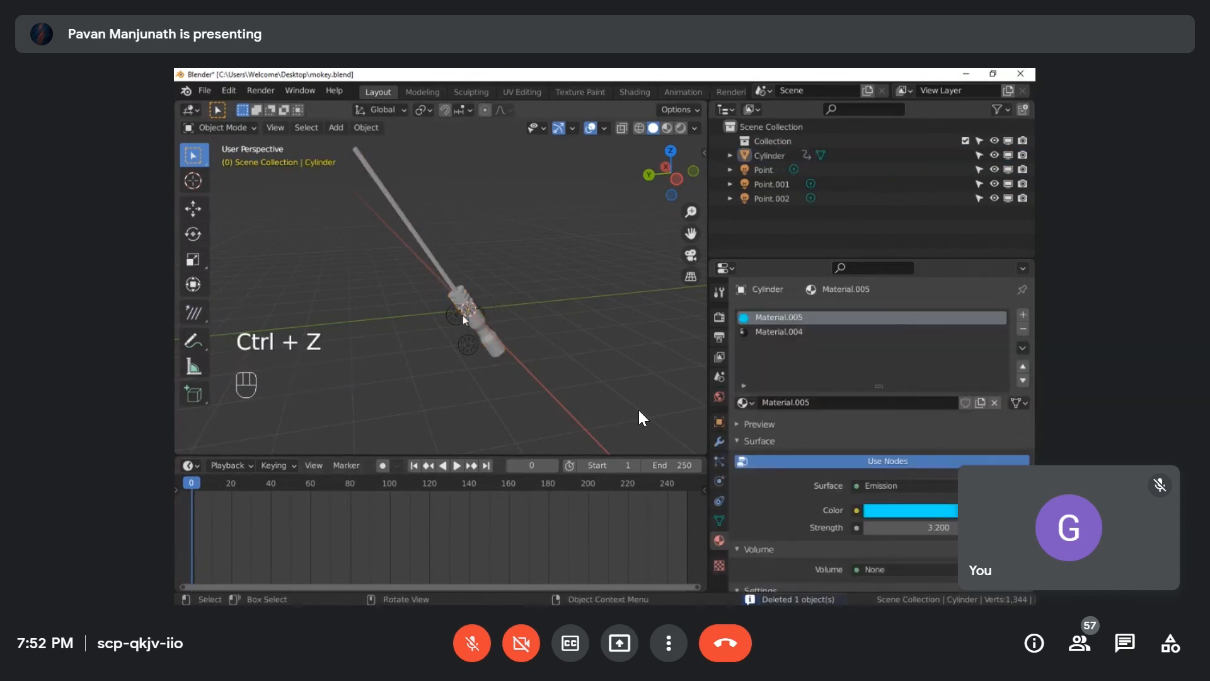
click(448, 282)
drag(580, 541, 183, 487)
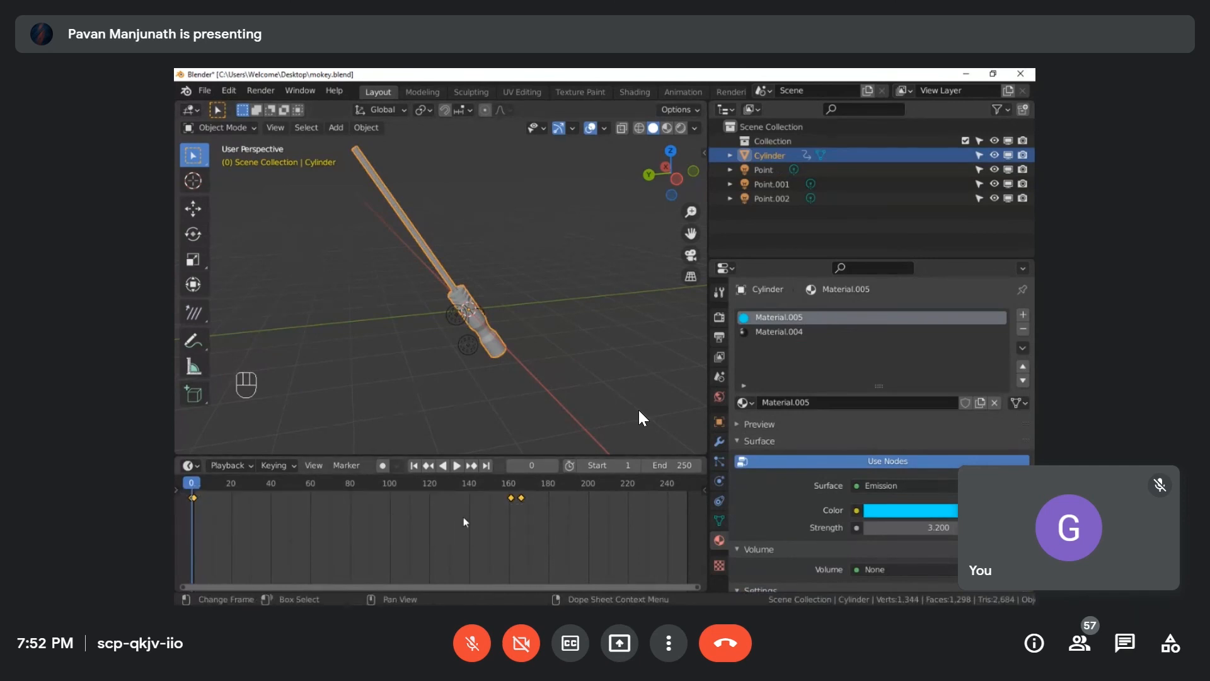
drag(579, 531, 202, 483)
Step: Deselect the saber, preview the animation and return to frame 0
click(315, 429)
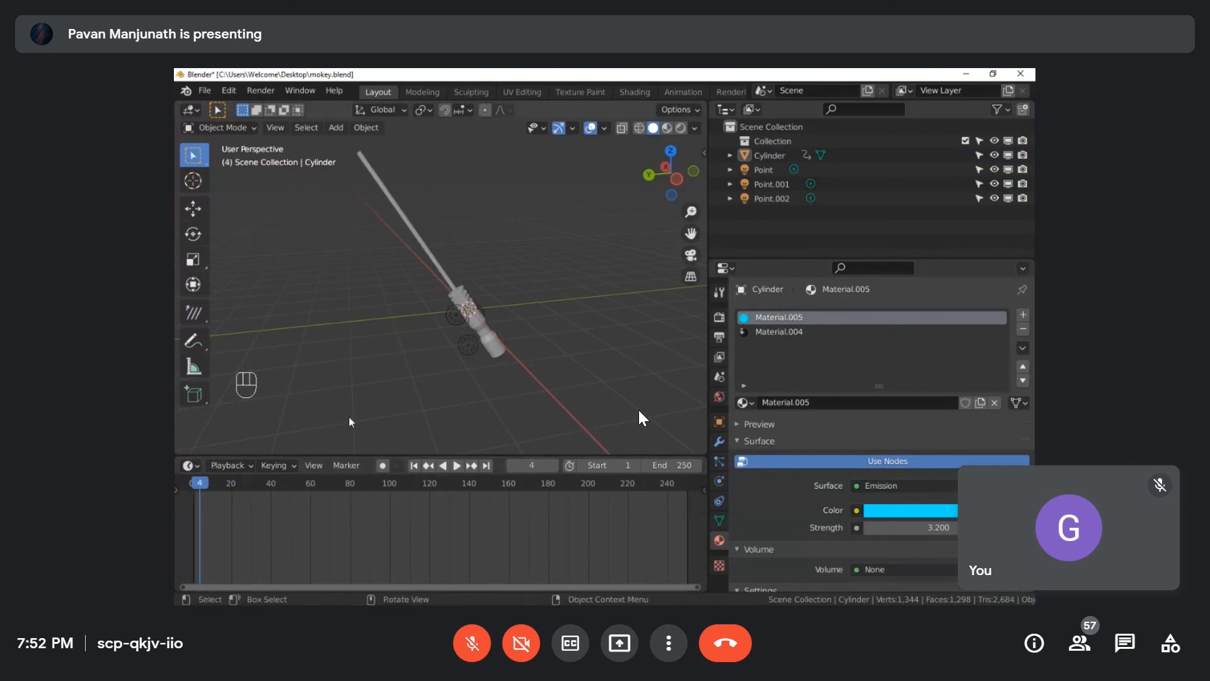
key(space)
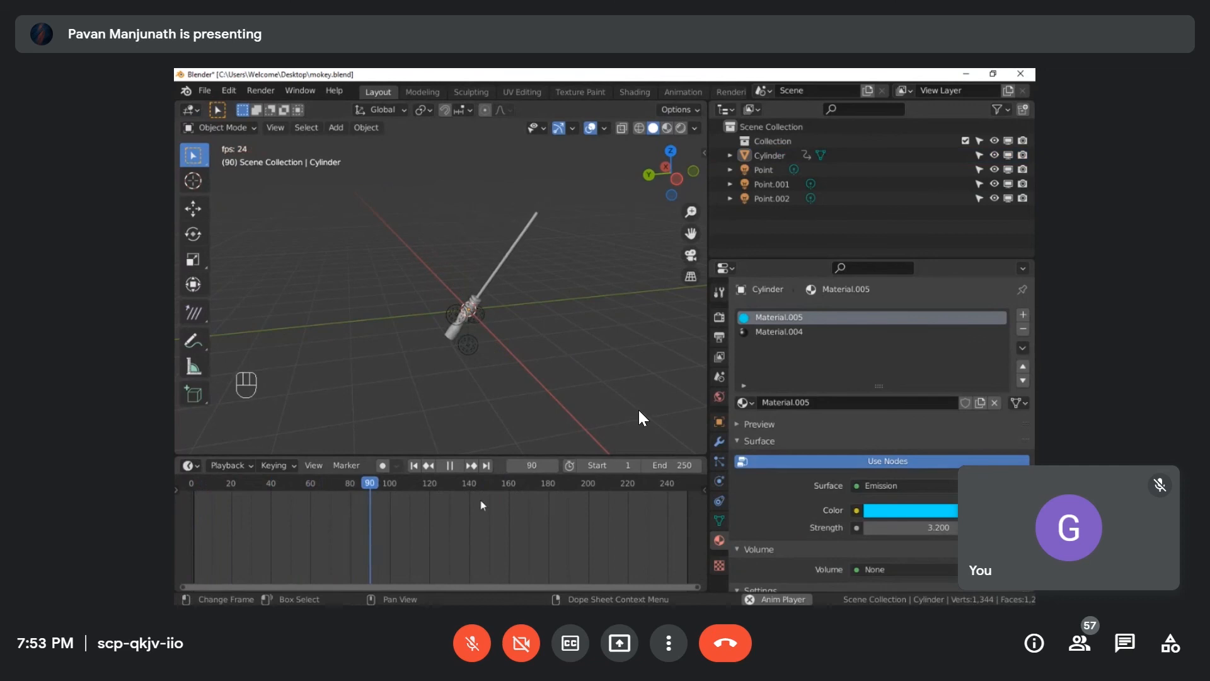
key(space)
drag(402, 488, 191, 488)
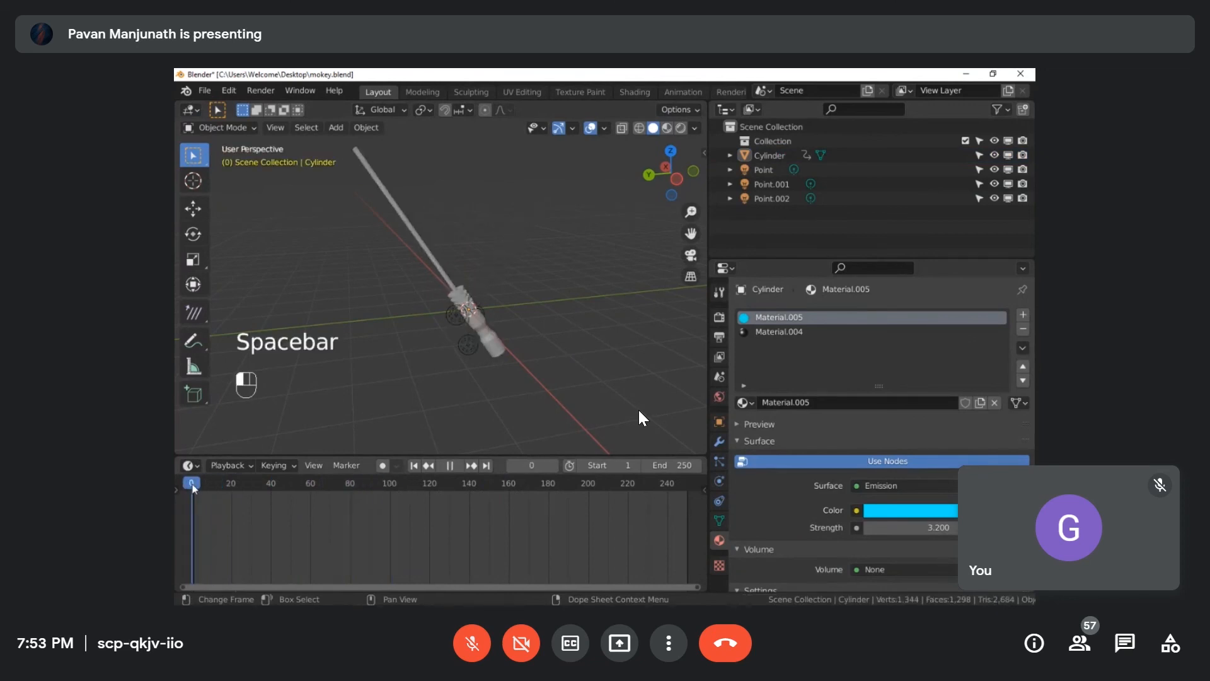
Step: Delete the saber's keyframe at frame 166 and play back the remaining animation
click(401, 212)
drag(573, 521, 185, 501)
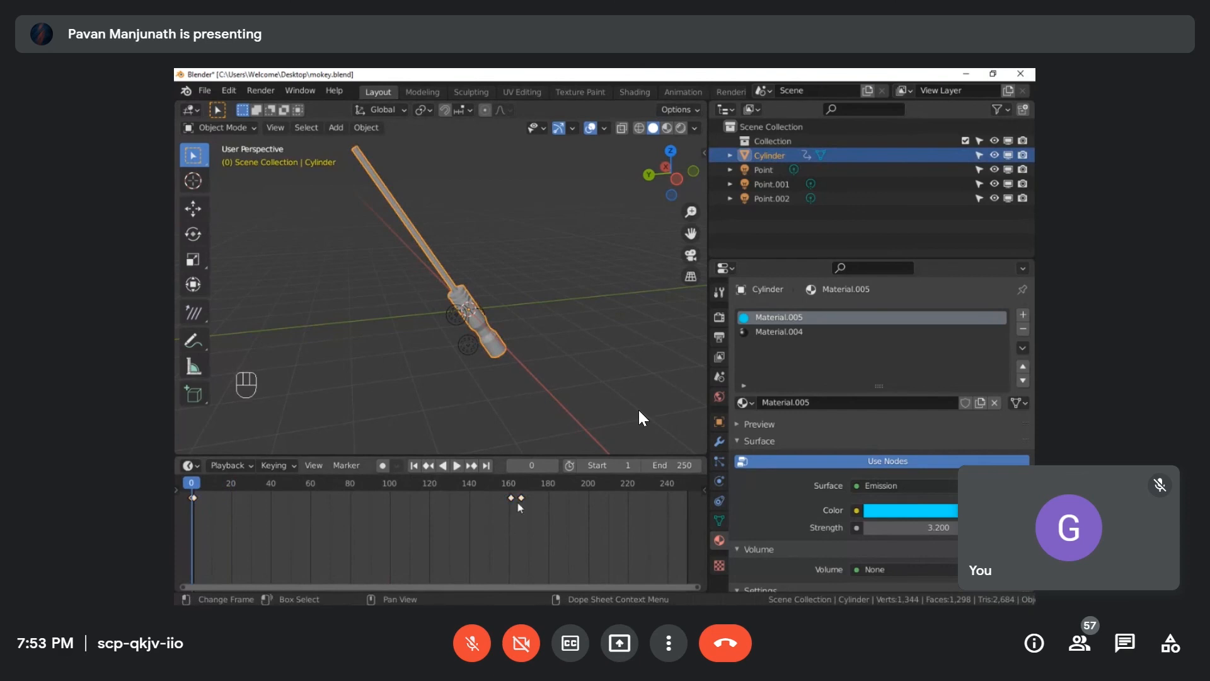
key(x)
key(space)
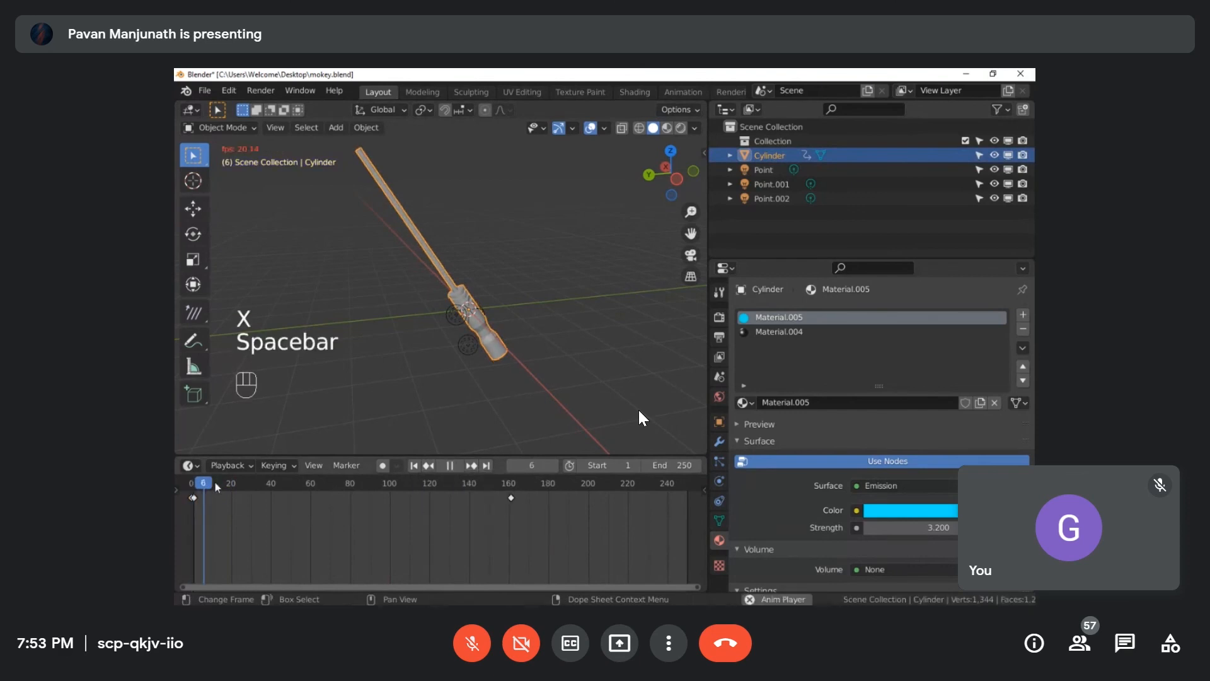
shift+middle_drag(512, 344, 490, 367)
key(space)
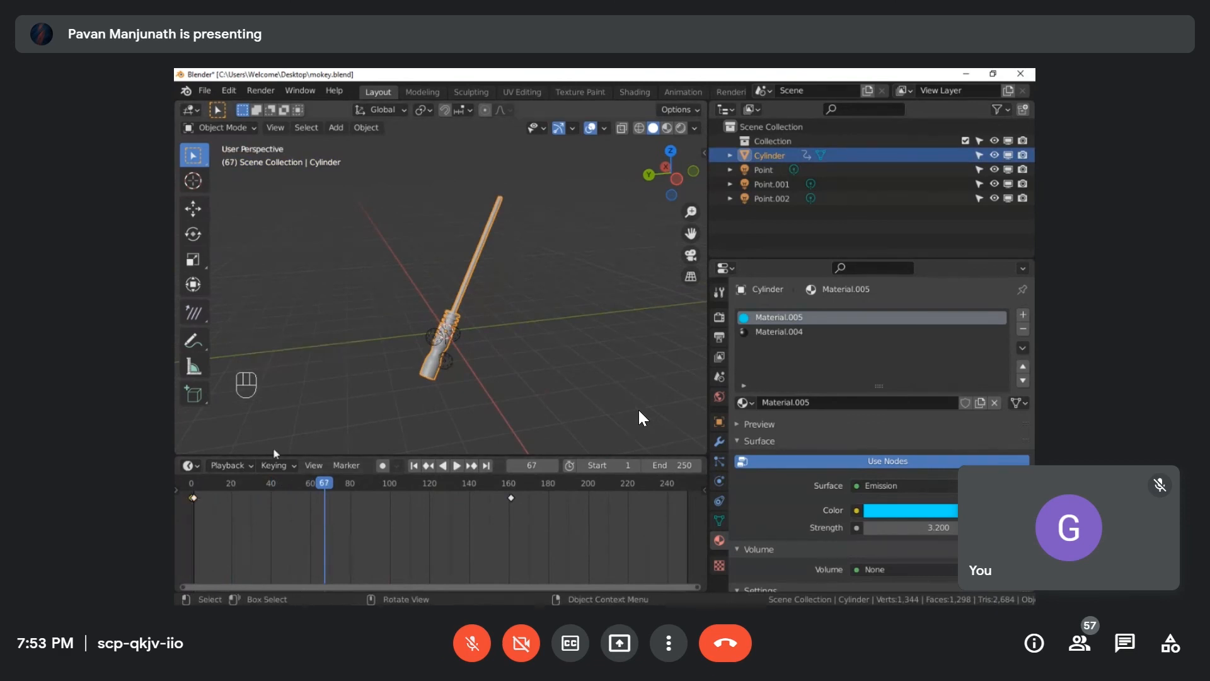
Step: Delete the saber cylinder and undo its deletion
key(x)
click(313, 431)
key(ctrl+z)
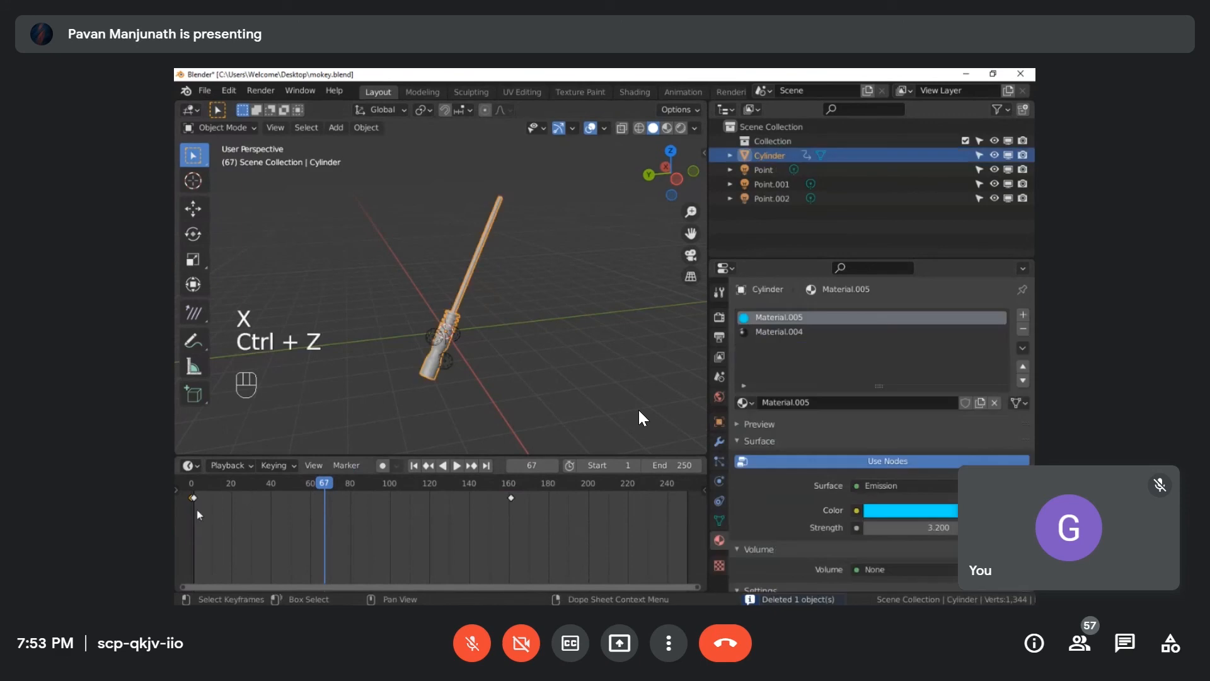
Step: Try out deleting the saber's keyframe at frame 1 and undo the change
key(x)
click(204, 501)
drag(329, 484, 190, 485)
key(space)
key(space)
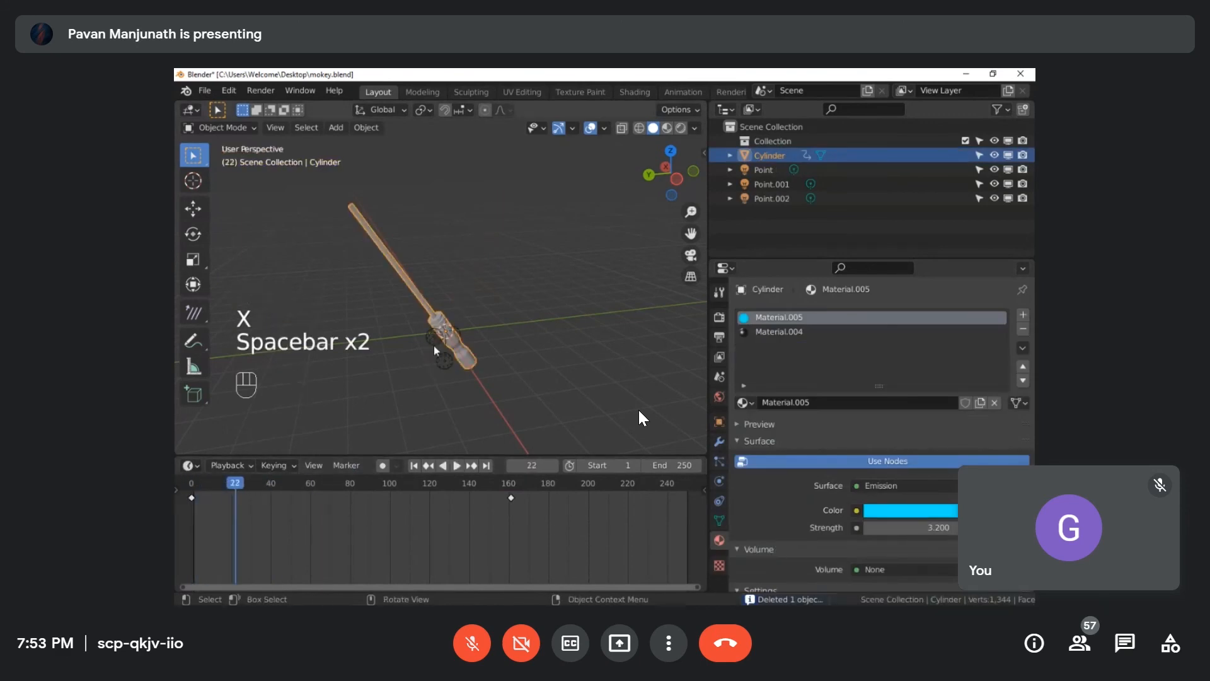
key(ctrl+x)
key(ctrl+z)
key(ctrl+z)
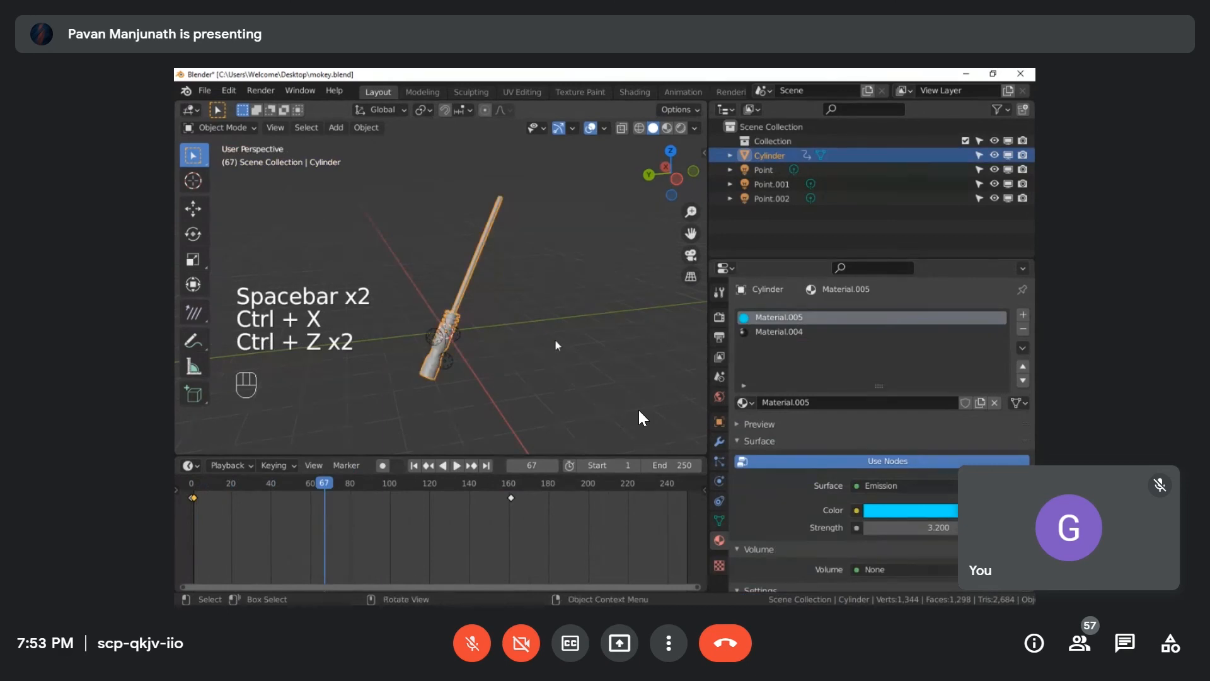
Step: Play the animation briefly, then select the saber and return the current frame to 5
key(space)
key(space)
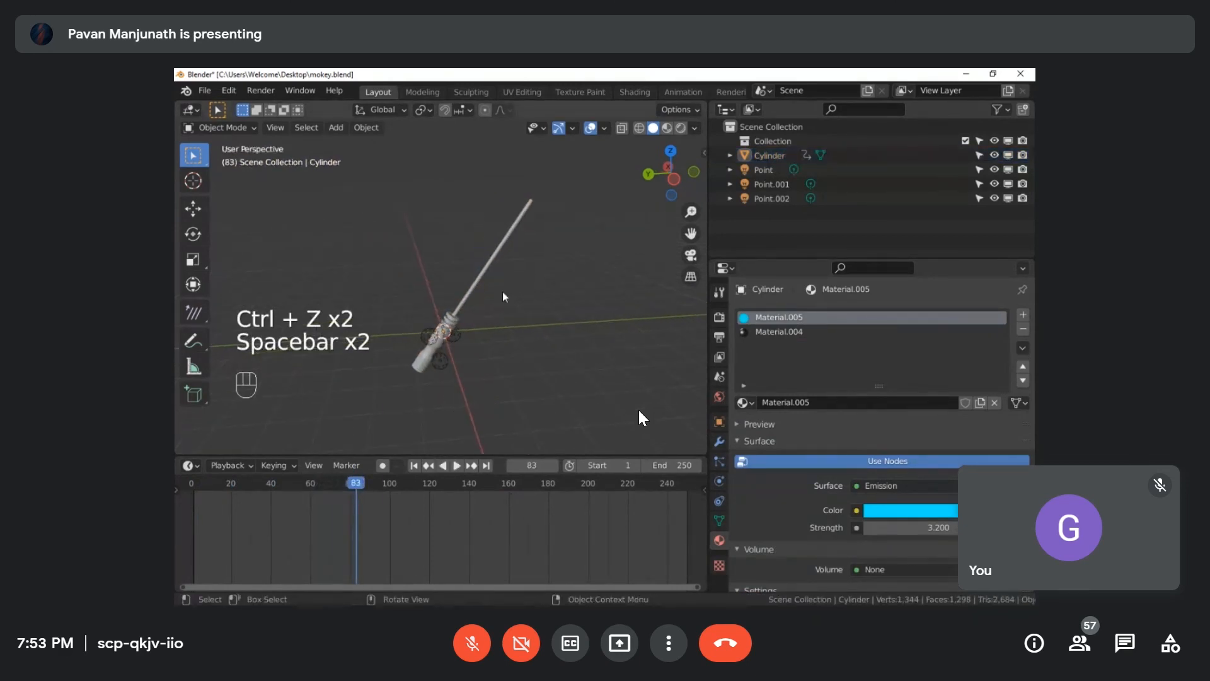
key(space)
key(space)
click(471, 285)
drag(382, 484, 201, 484)
Step: Switch the viewport to material preview shading, deselect the saber and slightly enlarge the timeline area
scroll(442, 317, up, 3)
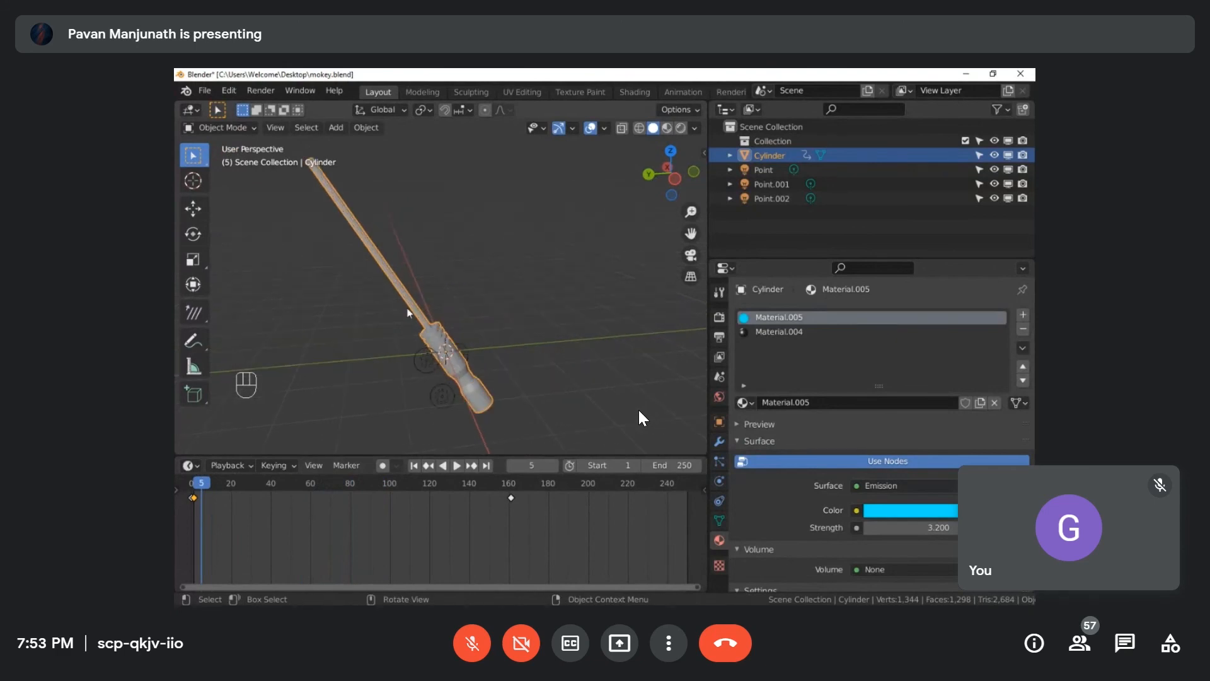
click(666, 128)
click(570, 295)
scroll(469, 320, up, 2)
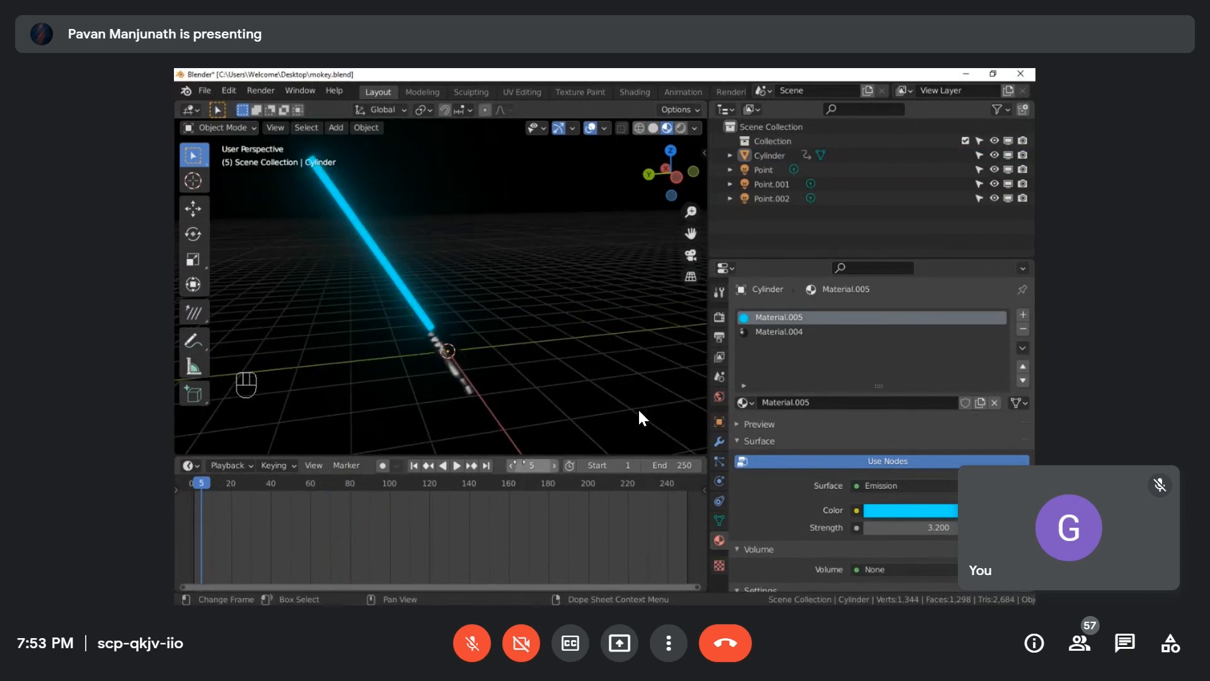
mouse_move(502, 454)
mouse_down()
mouse_move(502, 478)
mouse_move(502, 450)
mouse_up()
middle_drag(452, 385, 515, 373)
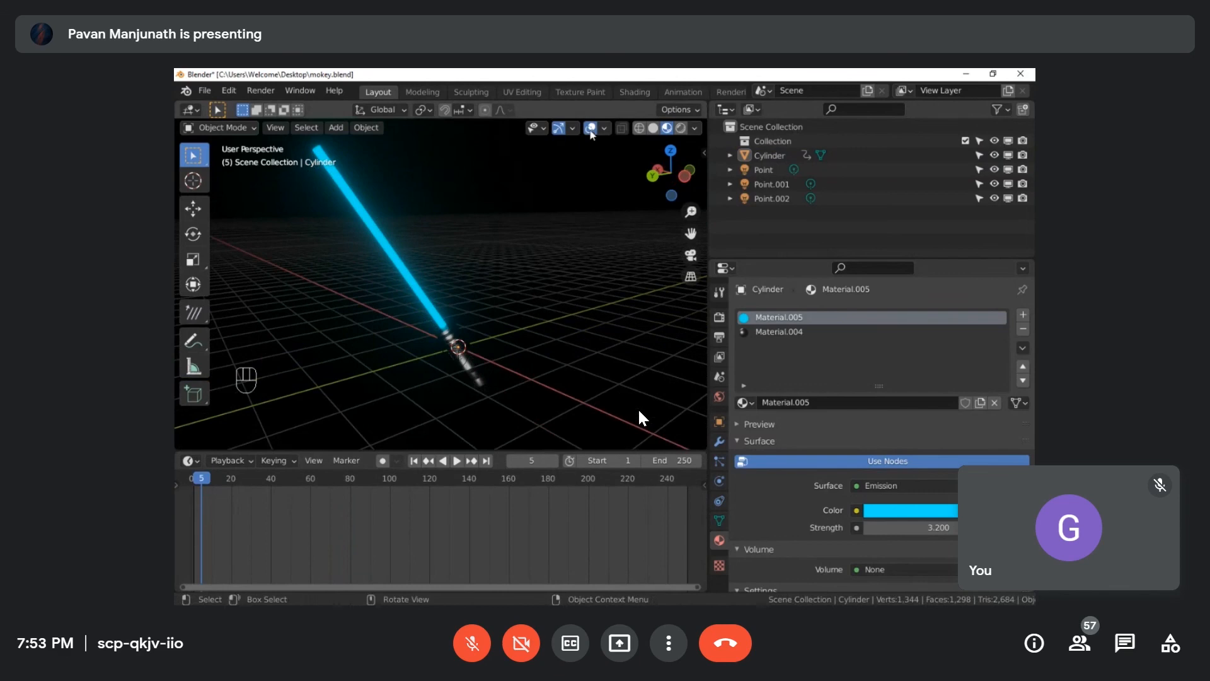
Step: Hide the overlays and gizmos in the 3D viewport for a clean view of the glowing saber
click(591, 130)
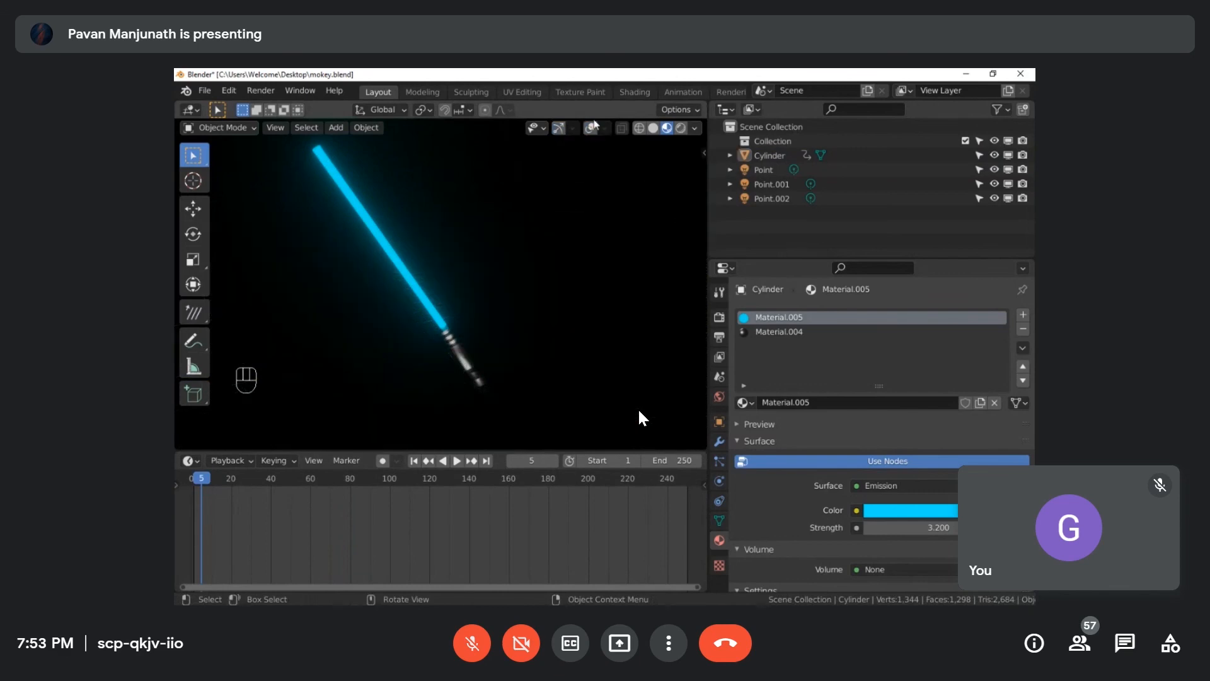
click(591, 129)
click(591, 132)
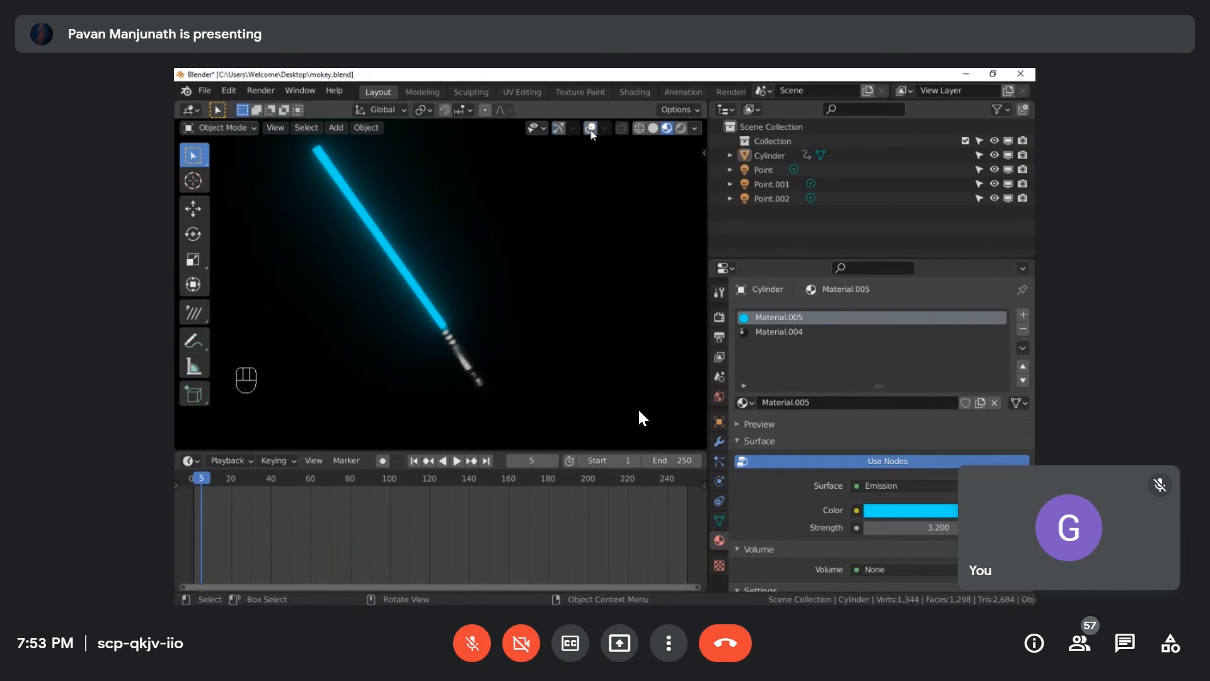
click(559, 129)
click(558, 129)
middle_drag(545, 210, 556, 271)
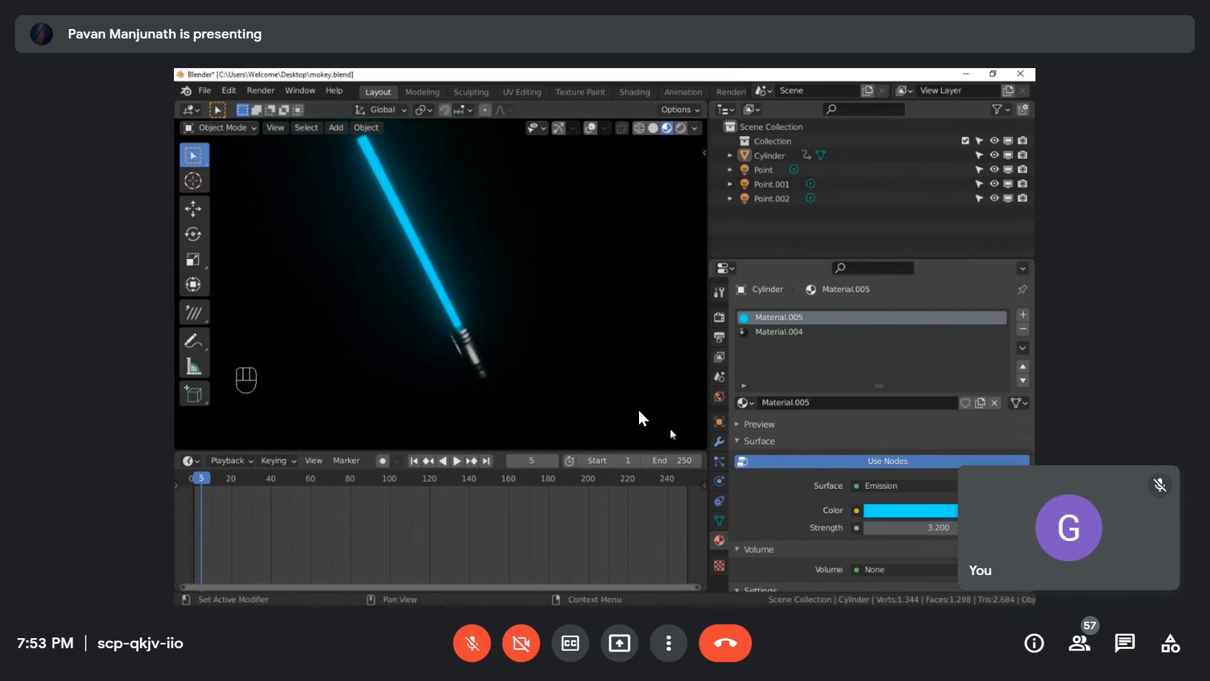
Step: Select the saber, keyframe its cyan emission color at frame 0, and play the animation forward to frame 166
click(438, 275)
click(879, 514)
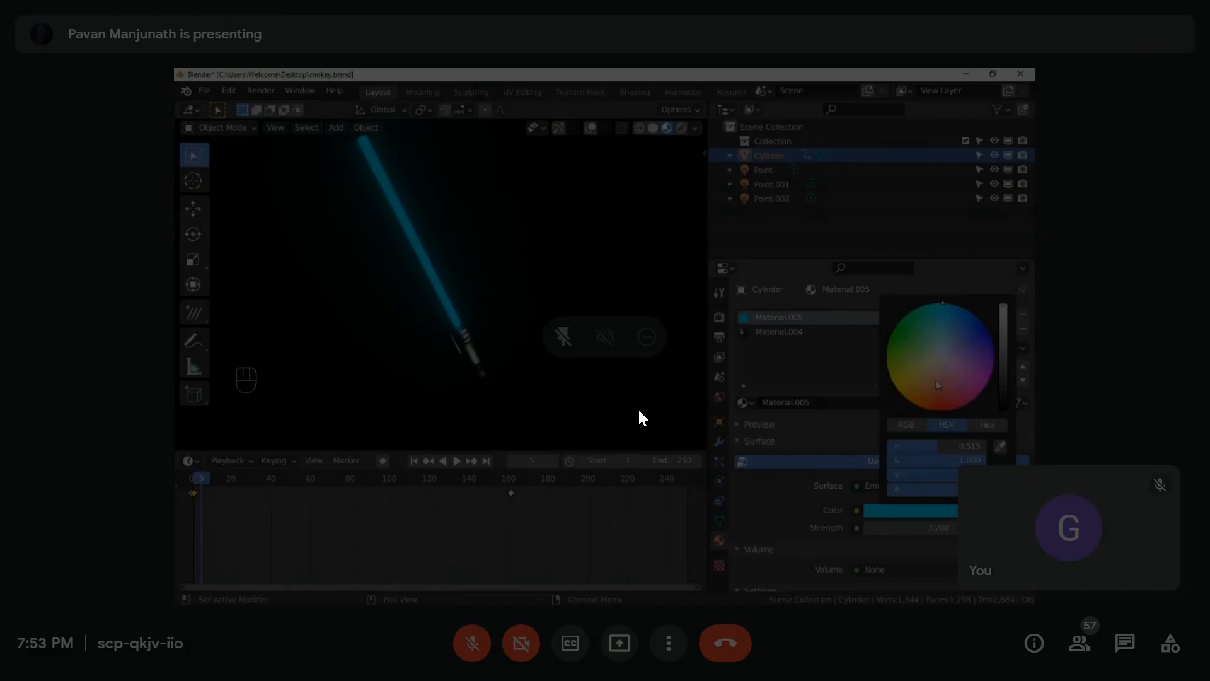
drag(197, 480, 191, 480)
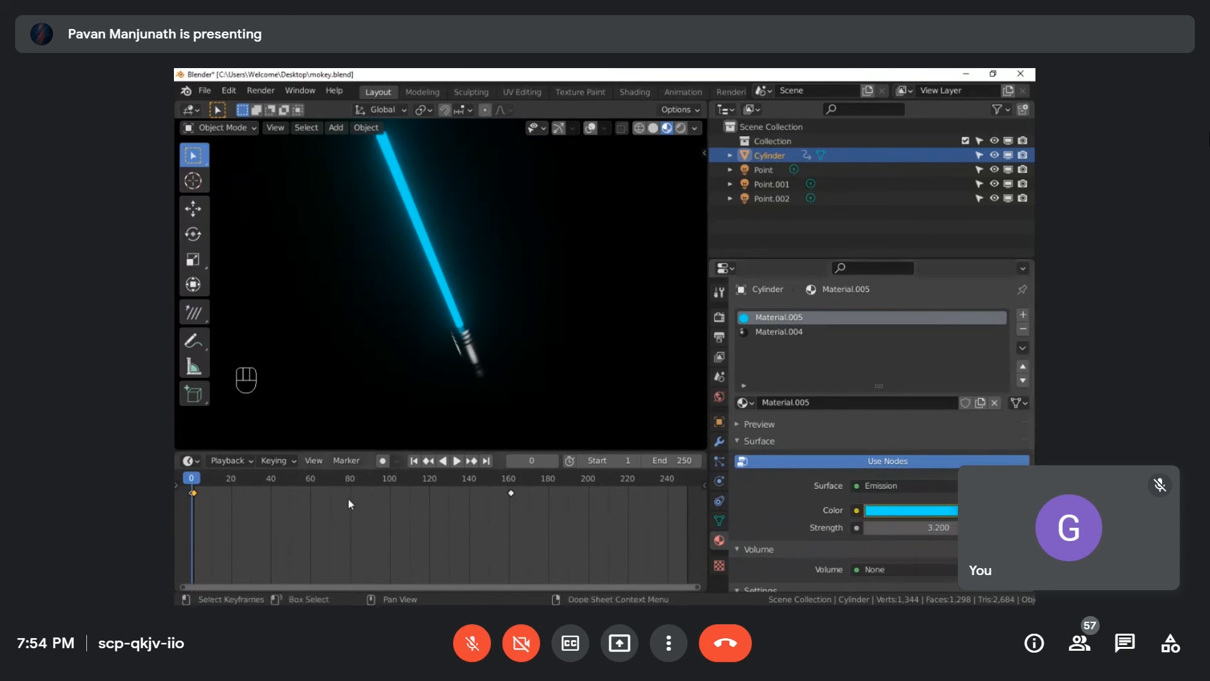
key(space)
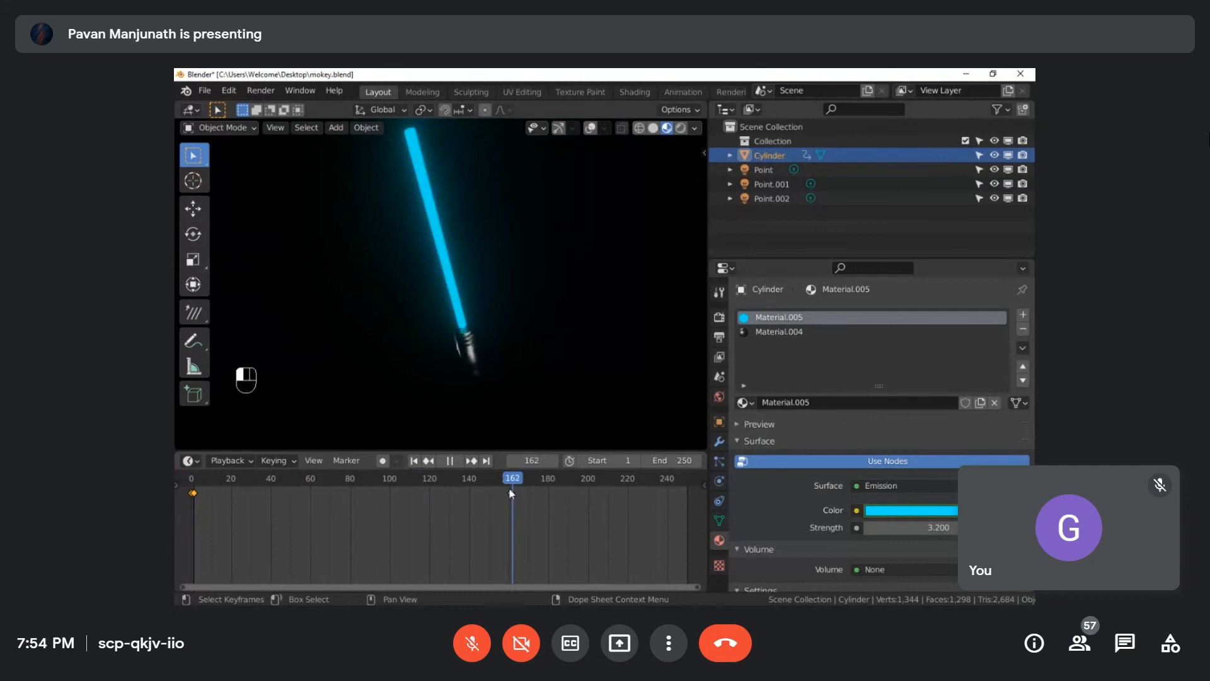
key(space)
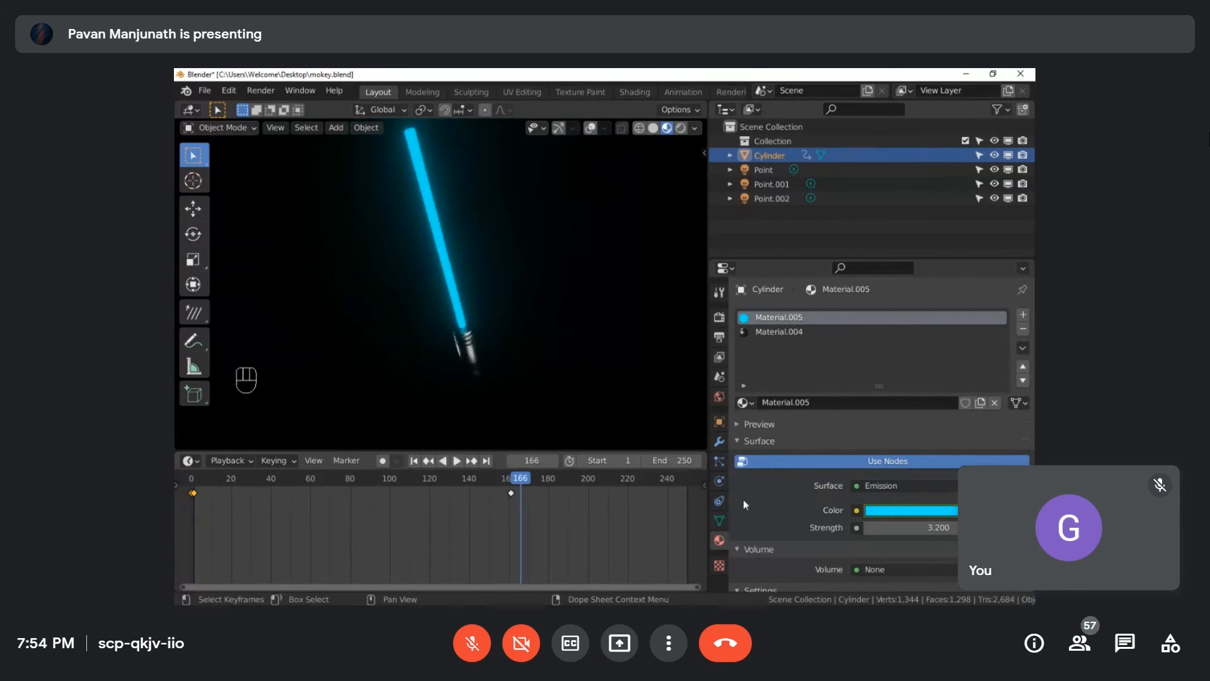
Step: Change the blade's emission color to red, keyframe it at frame 166, and scrub back toward the start of the timeline
click(934, 510)
click(940, 410)
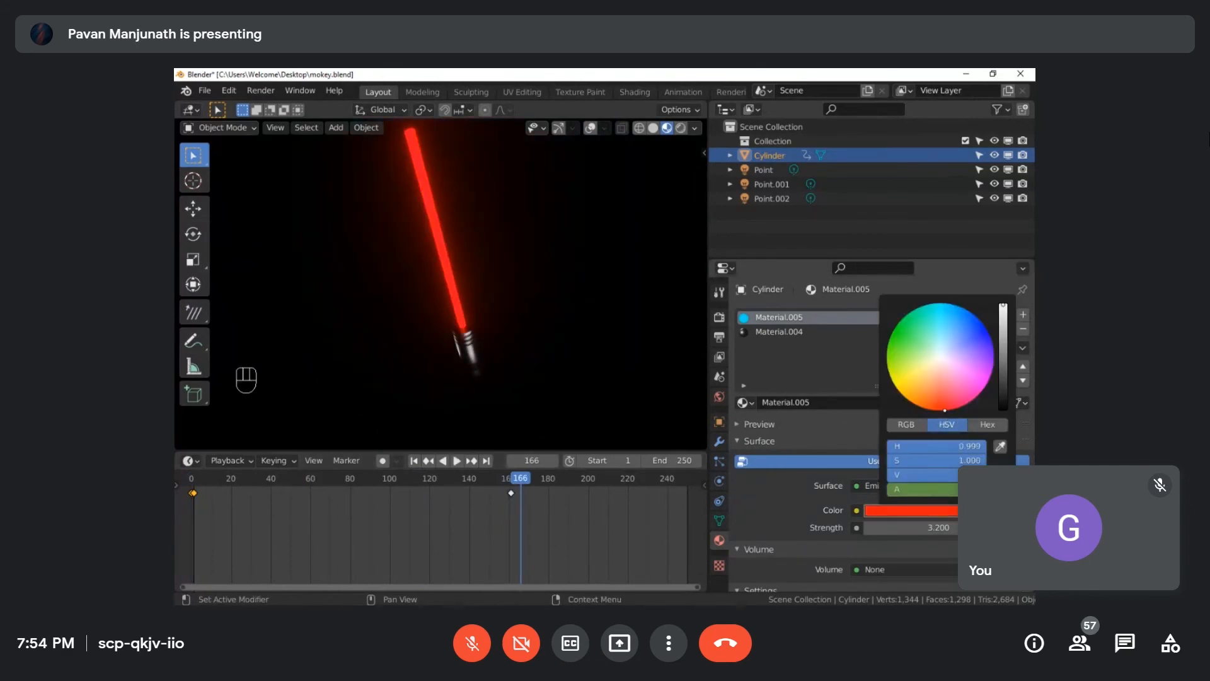
drag(519, 480, 210, 484)
Step: Take a screenshot of the saber's color animation playing in the meeting
key(super)
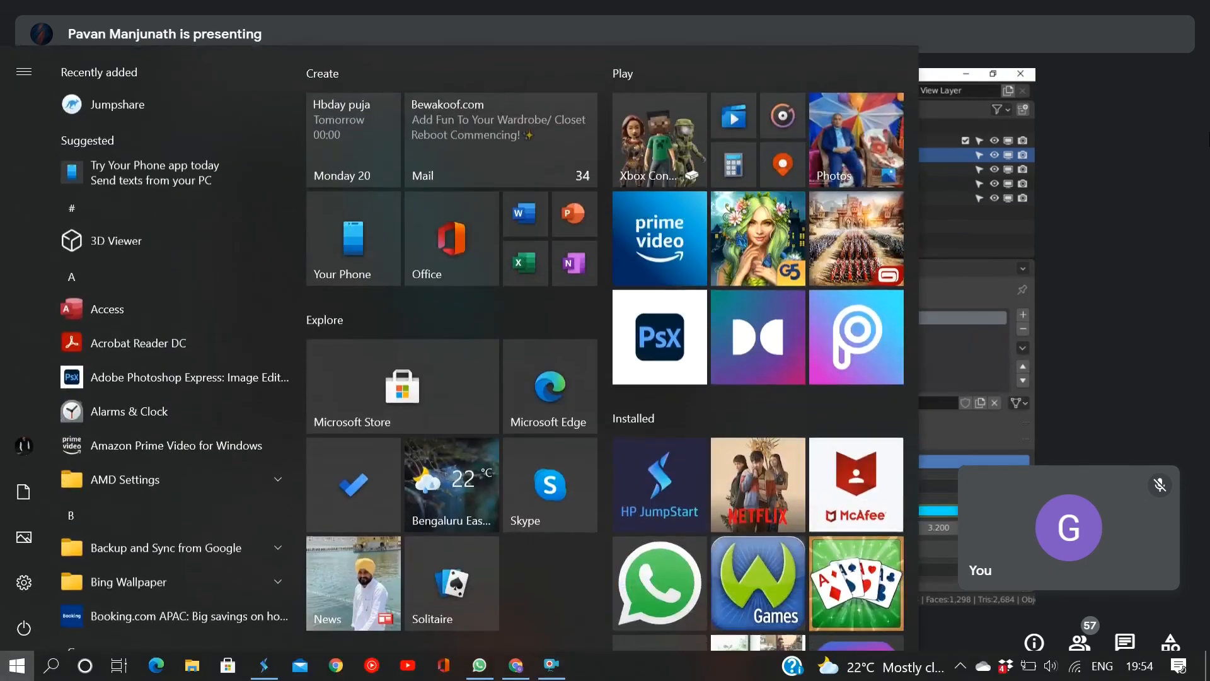
click(1070, 190)
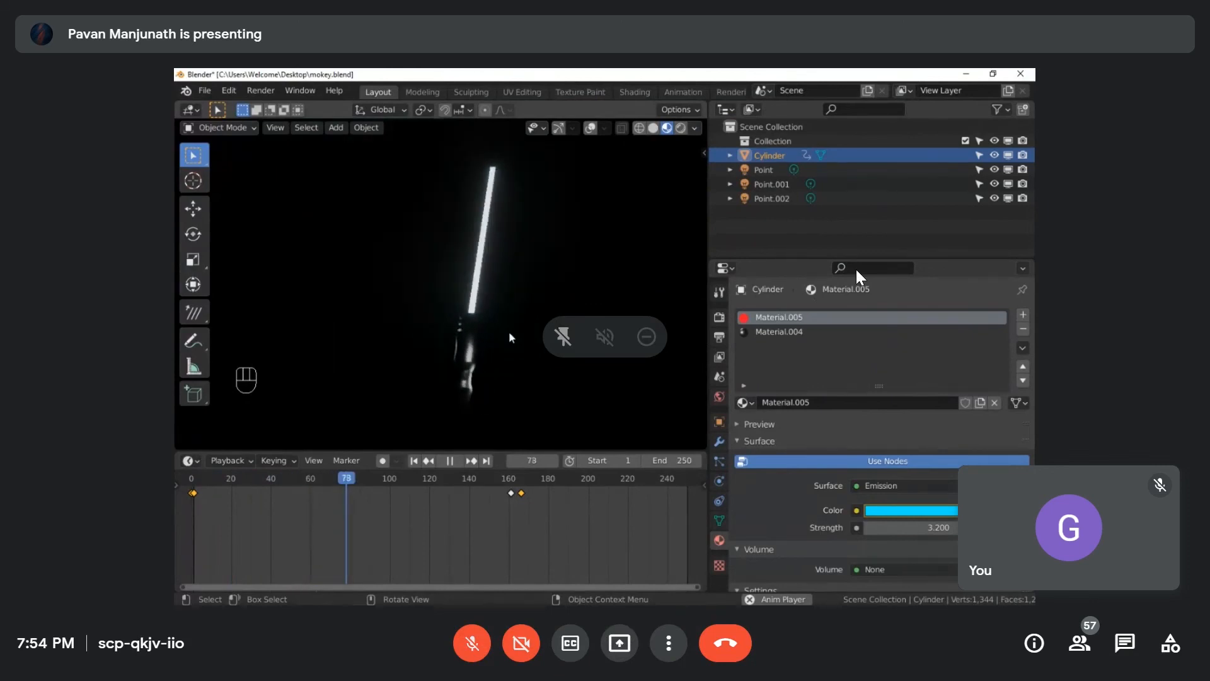
key(super+Print)
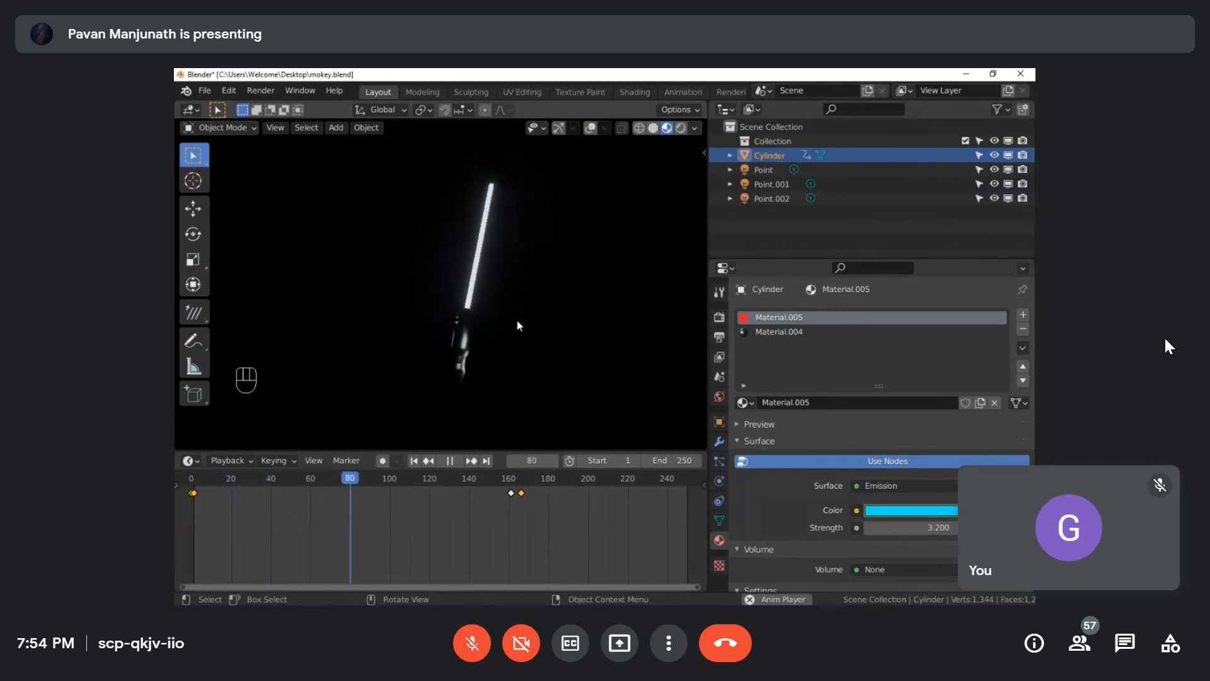
Step: Send the message "woahhhhhhhhhh!!!" to everyone in the meeting chat and close the chat
click(1121, 658)
text(wo)
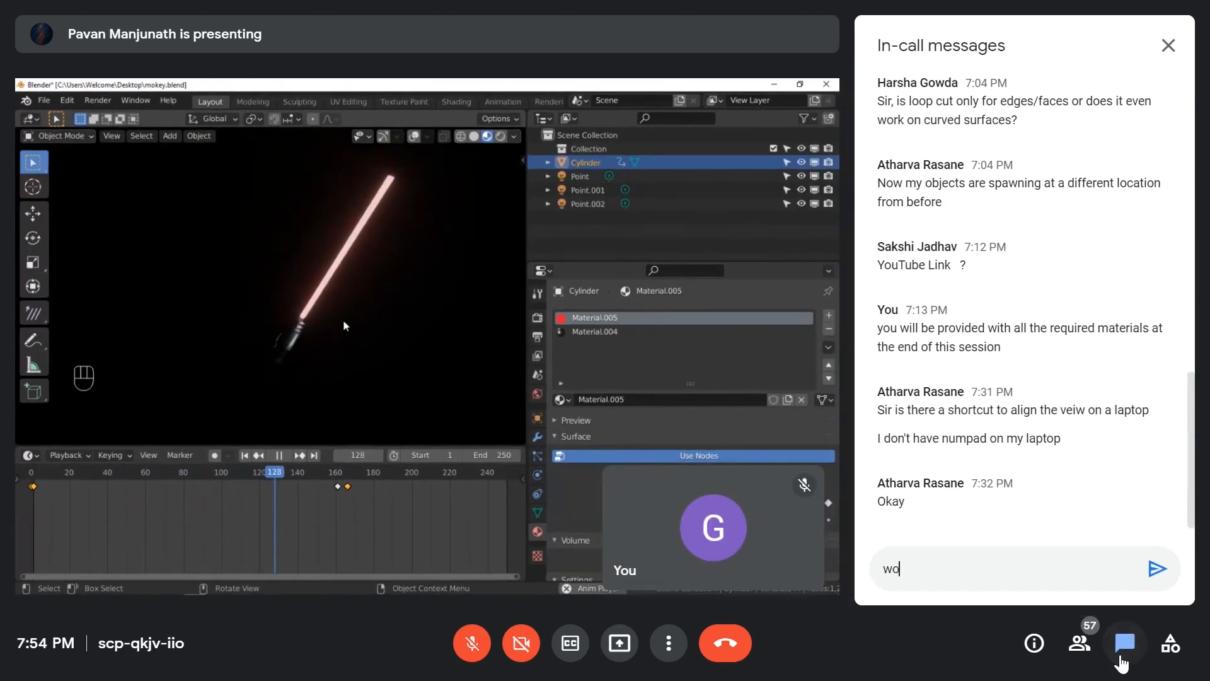
text(ahhhhhhhhhh!!!)
key(Return)
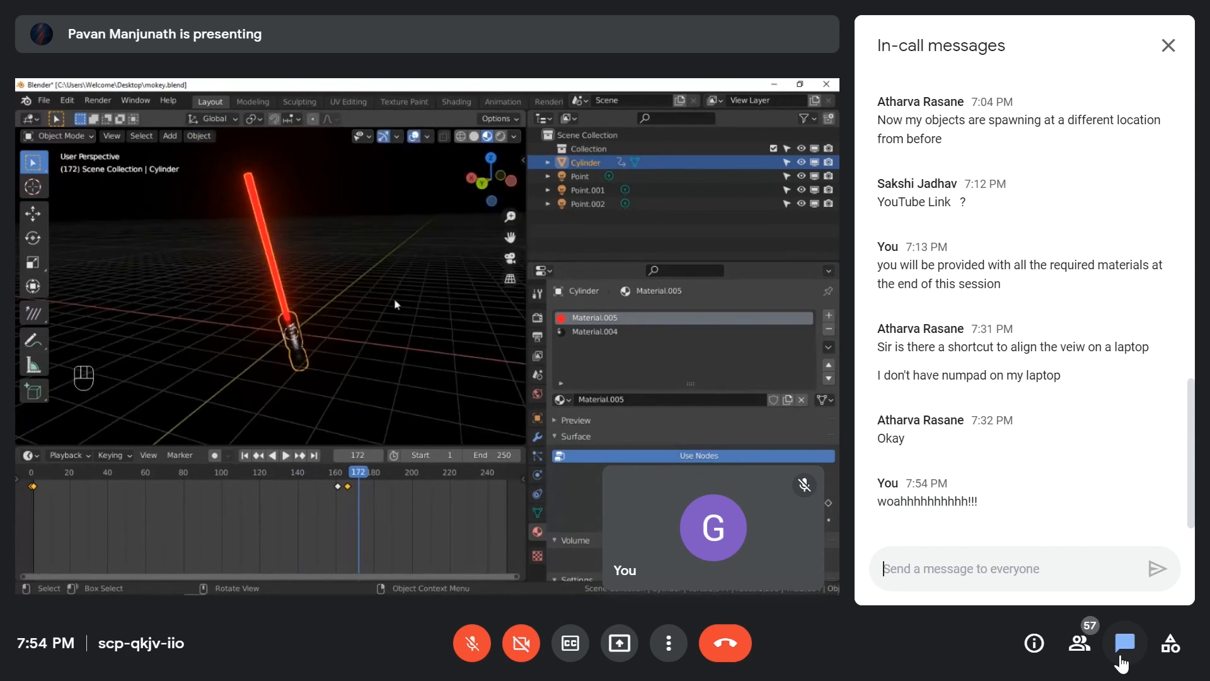
click(1121, 657)
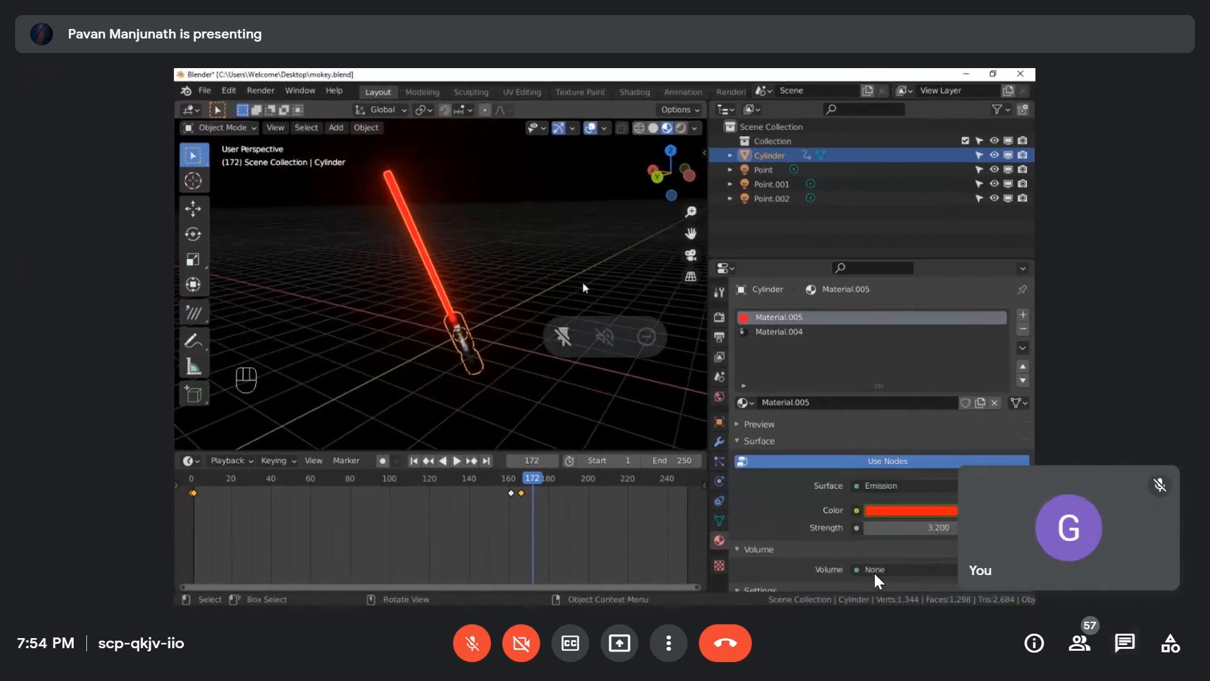
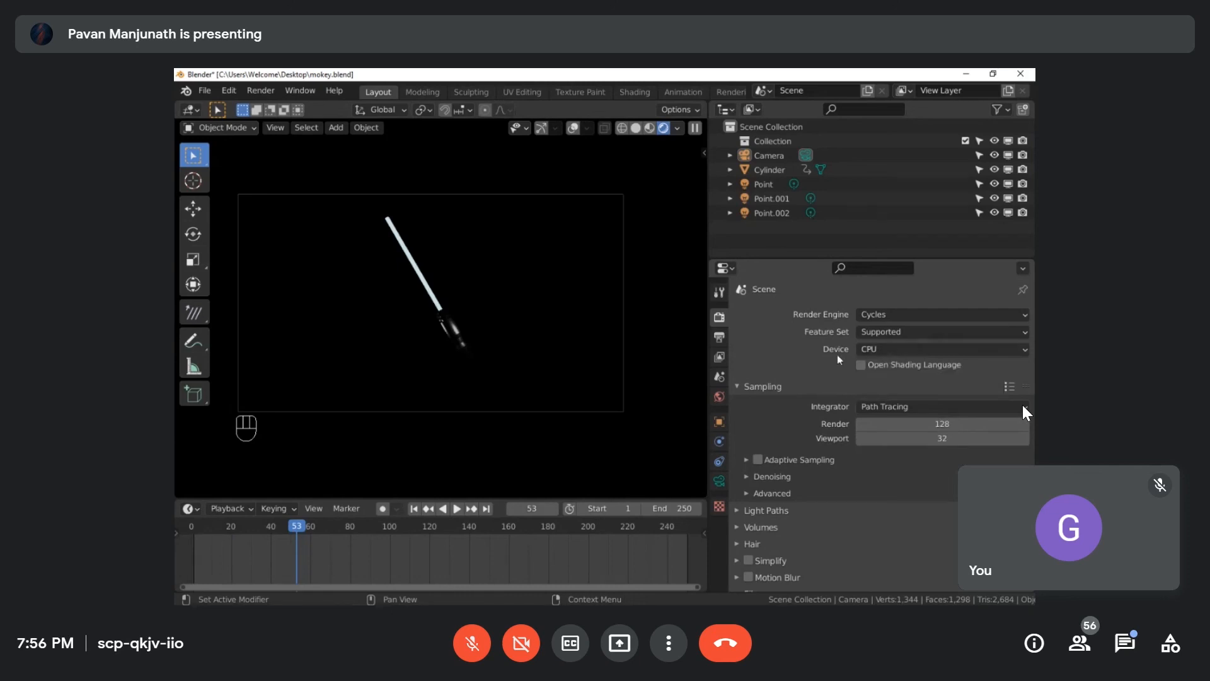
Step: Set the Cycles render device to GPU Compute, show the viewport overlays, and reopen the device choices
click(885, 352)
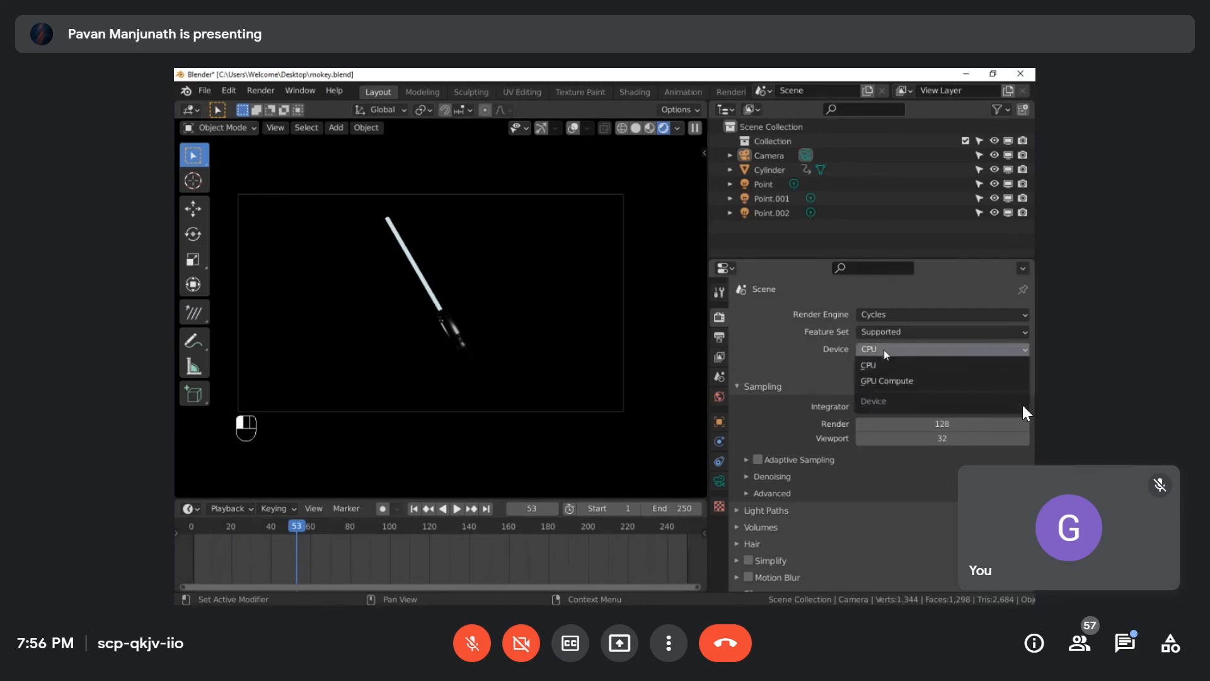
click(887, 381)
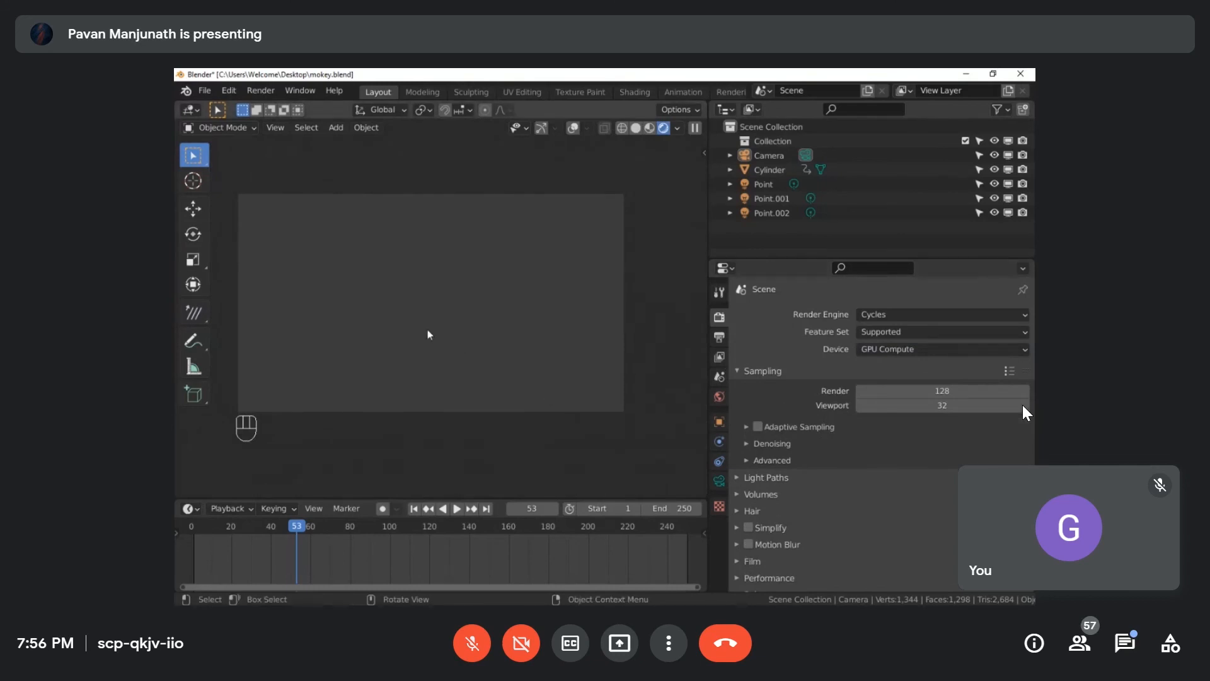
click(573, 130)
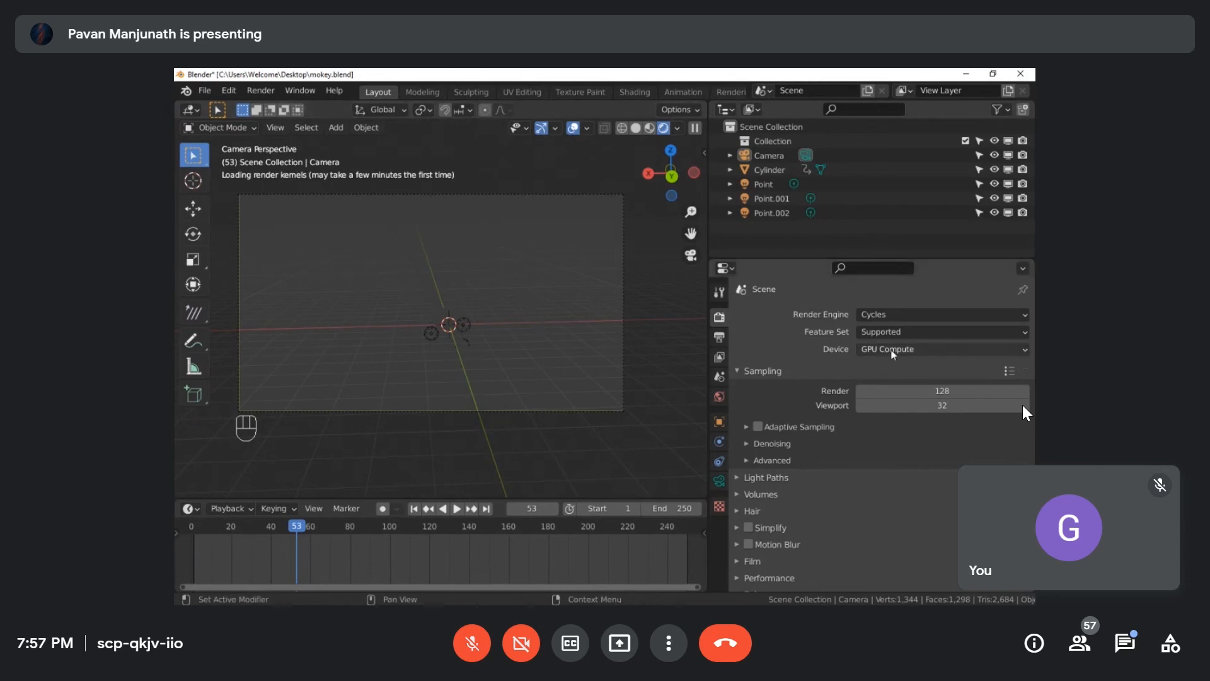
click(888, 350)
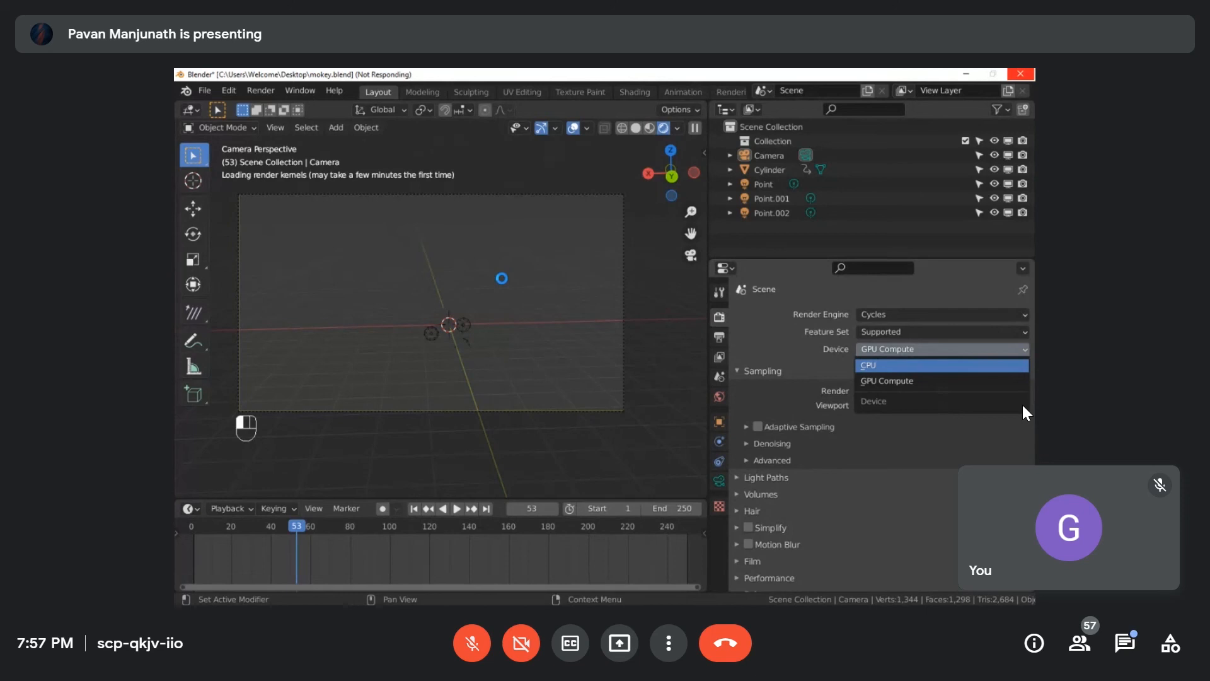
Step: Post "It was really amazing!" in the meeting chat and close the chat
click(1117, 648)
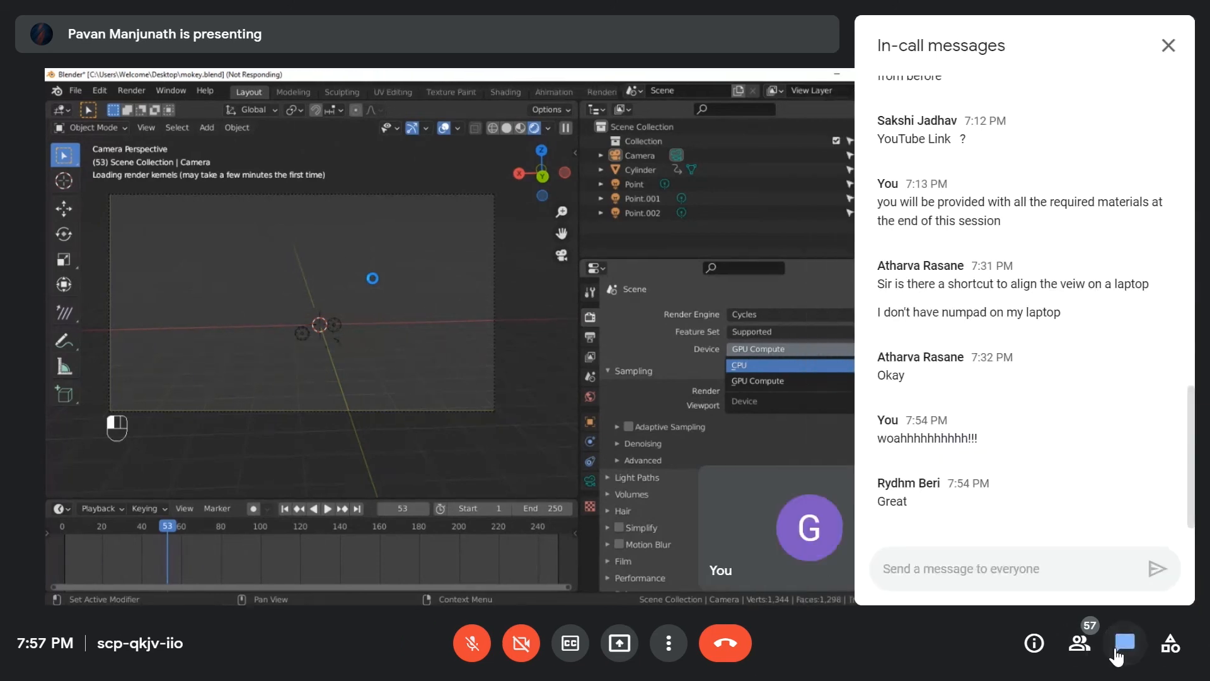
text(It was really amazing!)
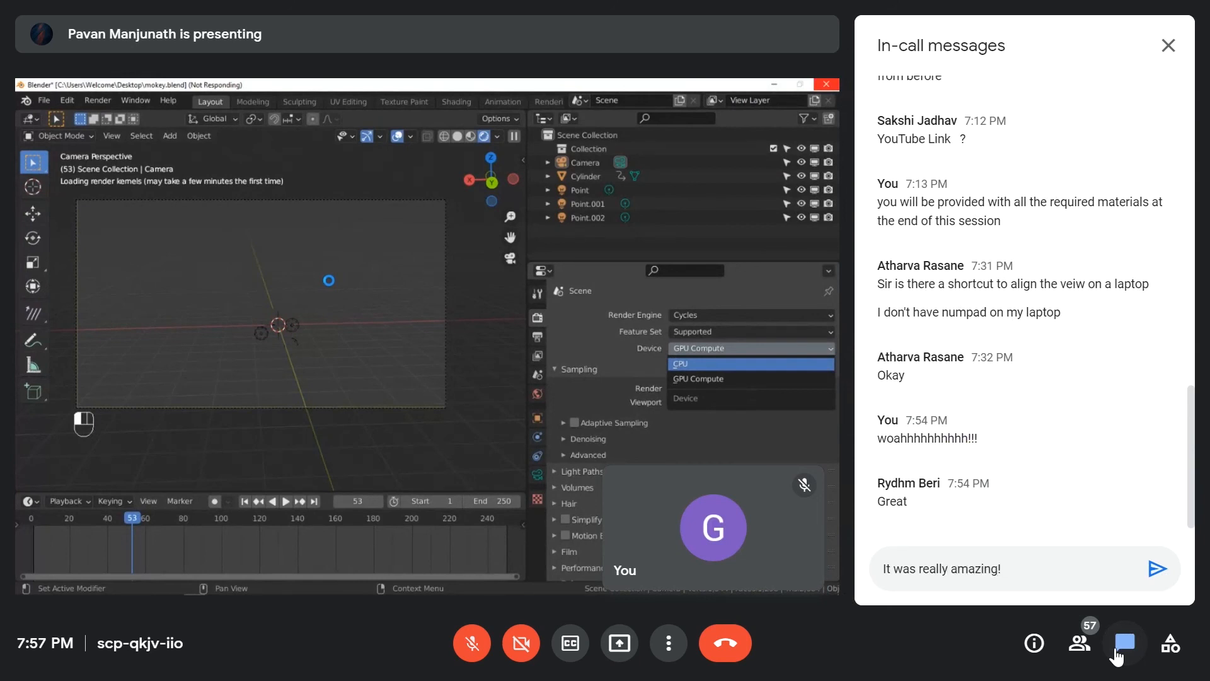
key(Return)
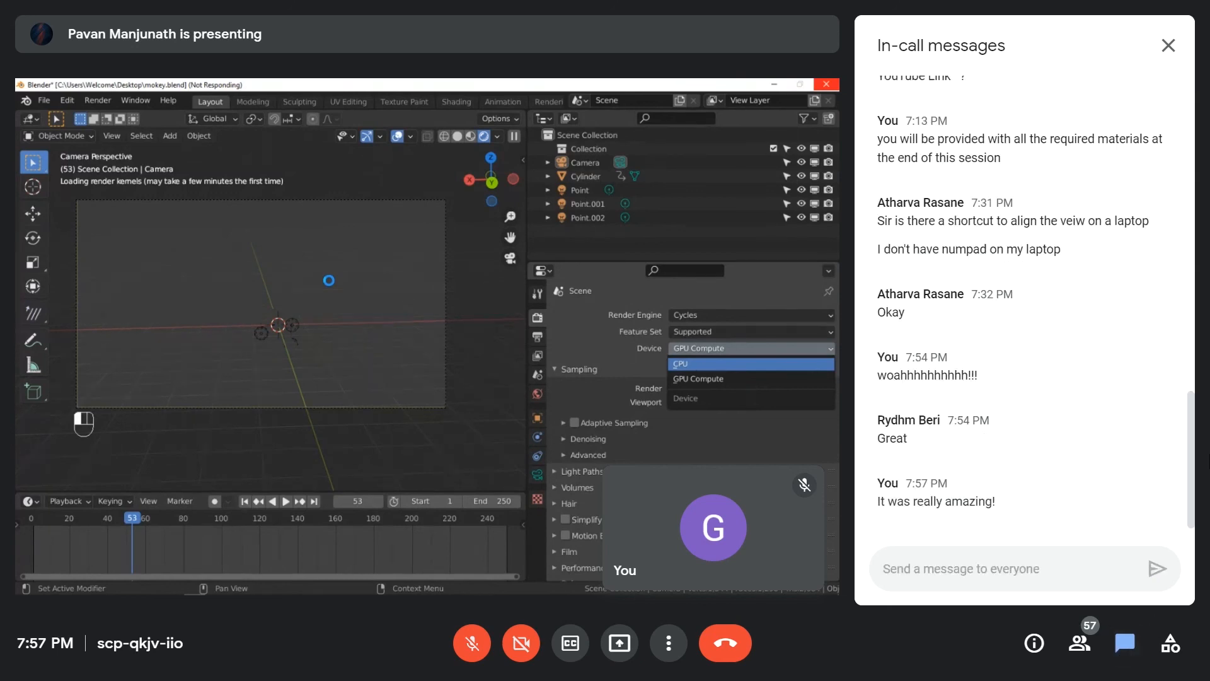
click(1168, 45)
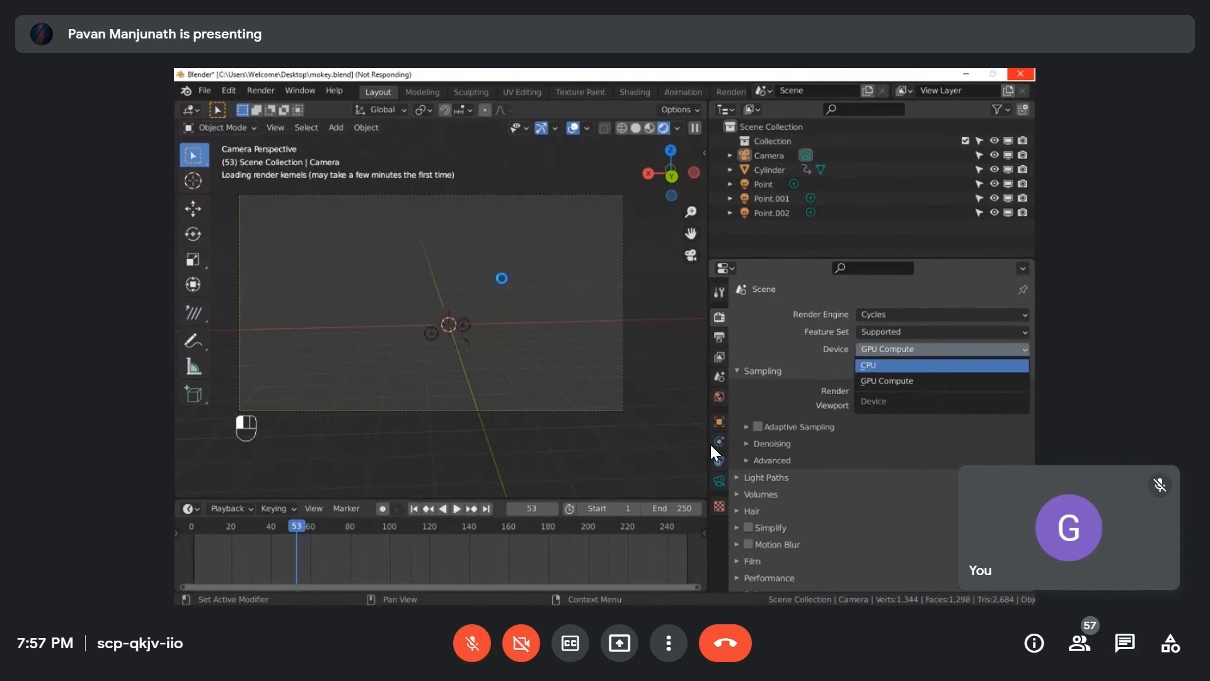
Step: Review the earlier messages in the meeting chat and close it again
click(1139, 648)
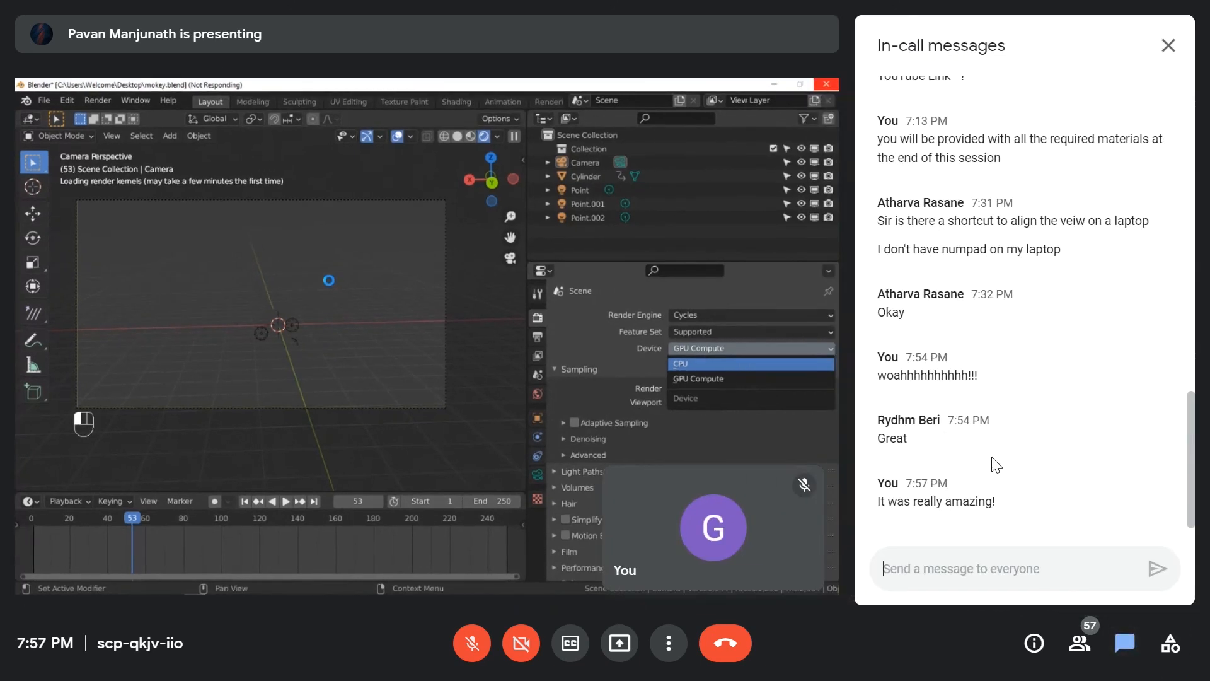
scroll(995, 460, up, 20)
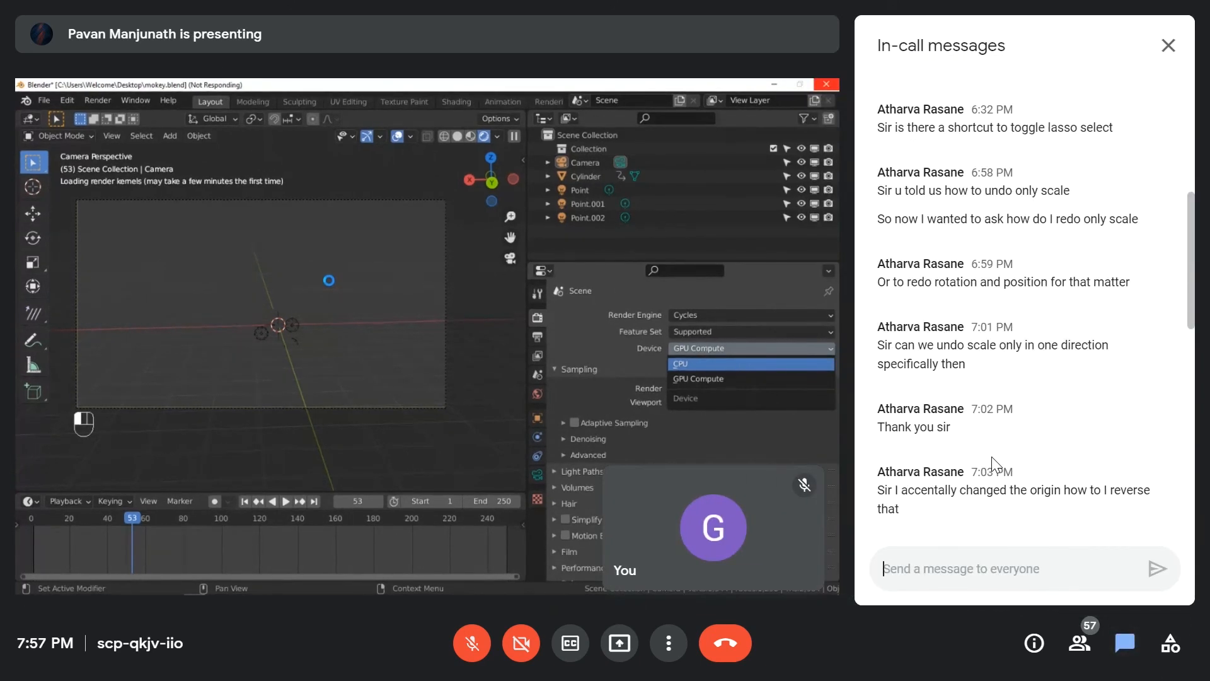
scroll(993, 457, down, 15)
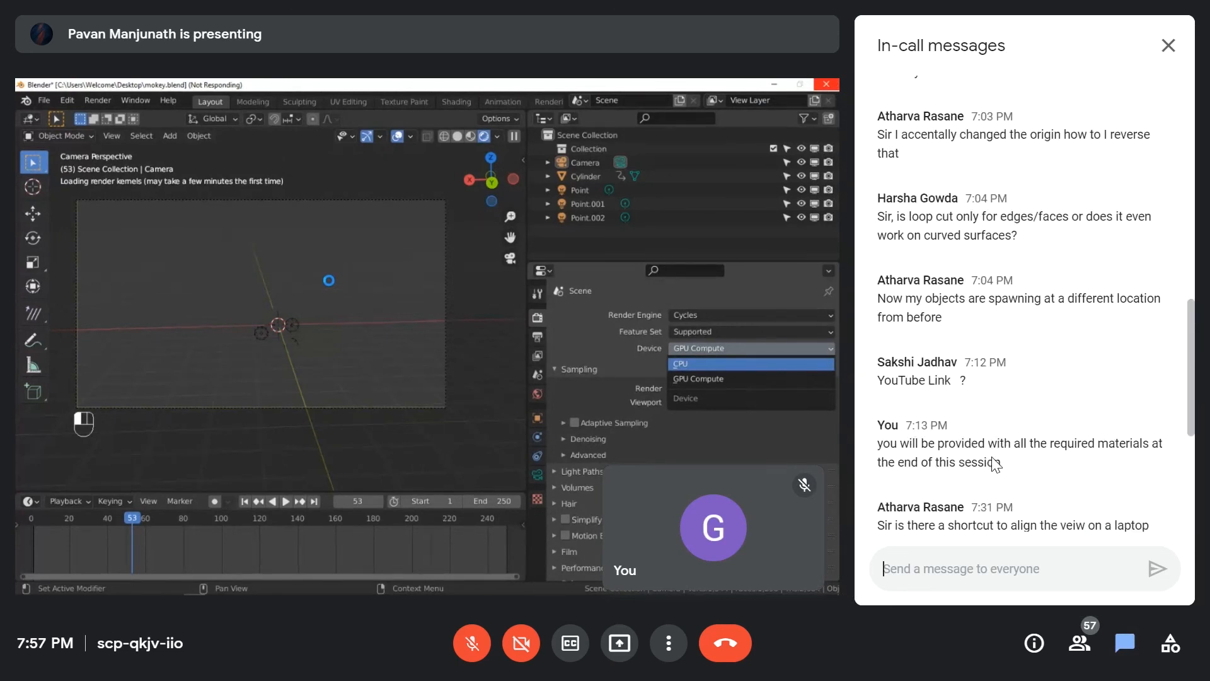
click(1167, 46)
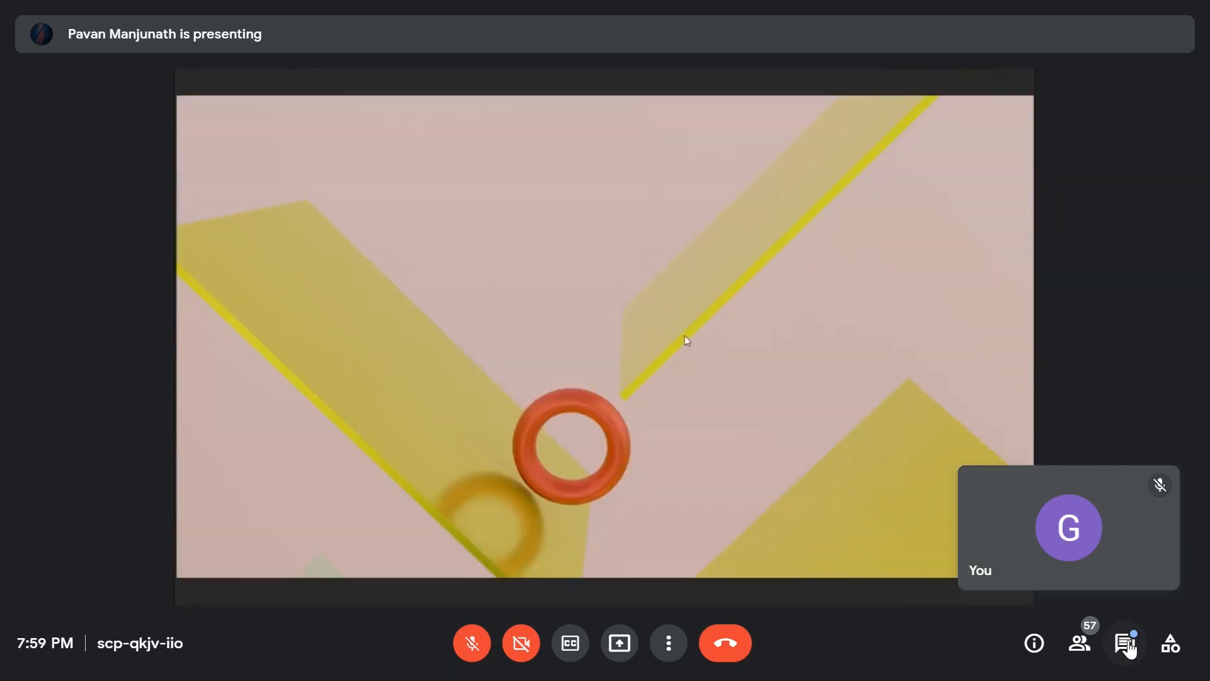
Step: Post "these are superbbbb" in the meeting chat about the artwork being presented and close the chat
click(1125, 644)
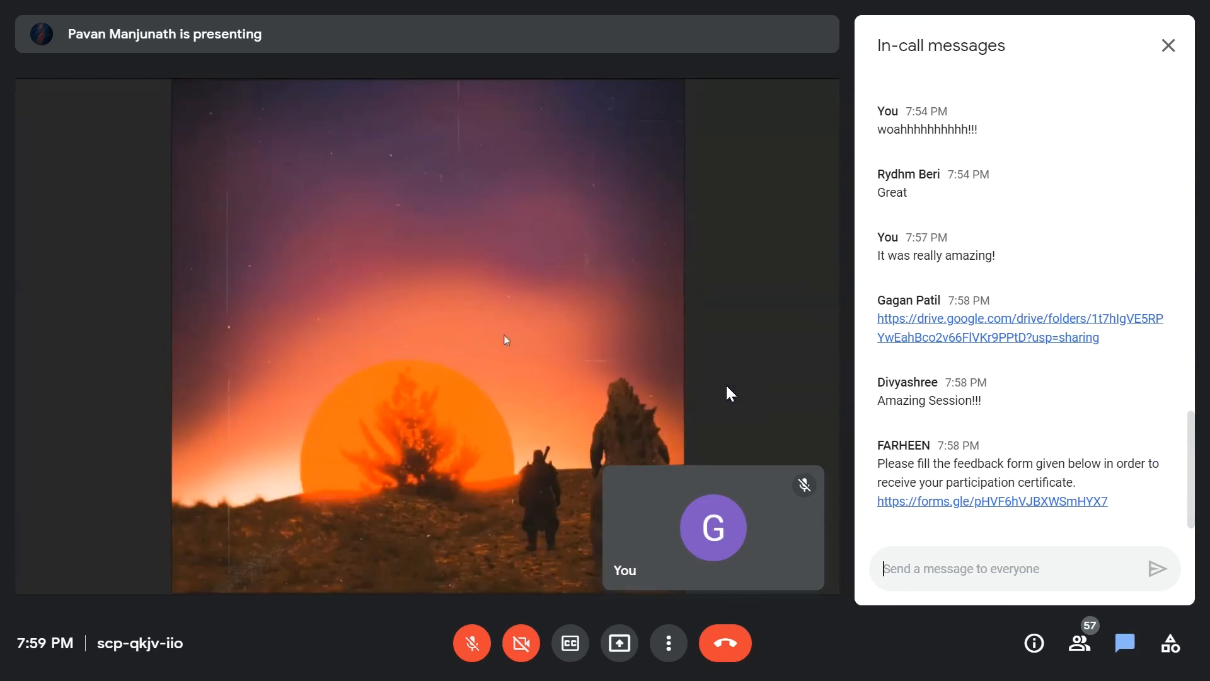
text(these are)
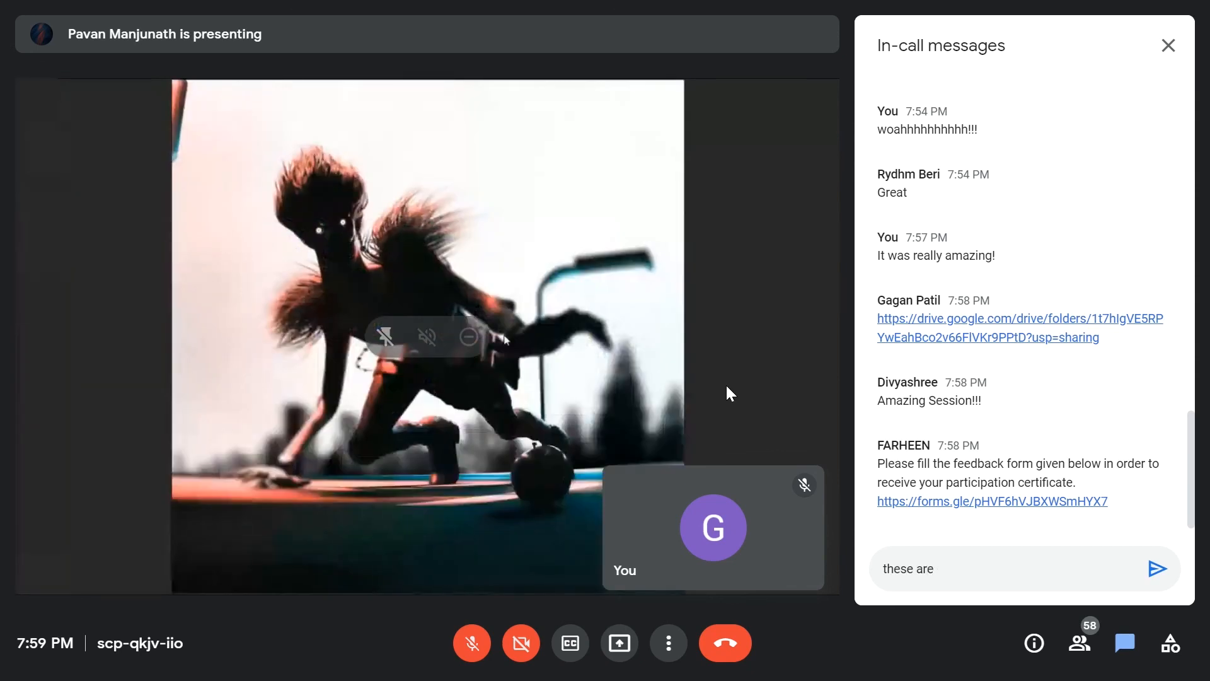
text( supe)
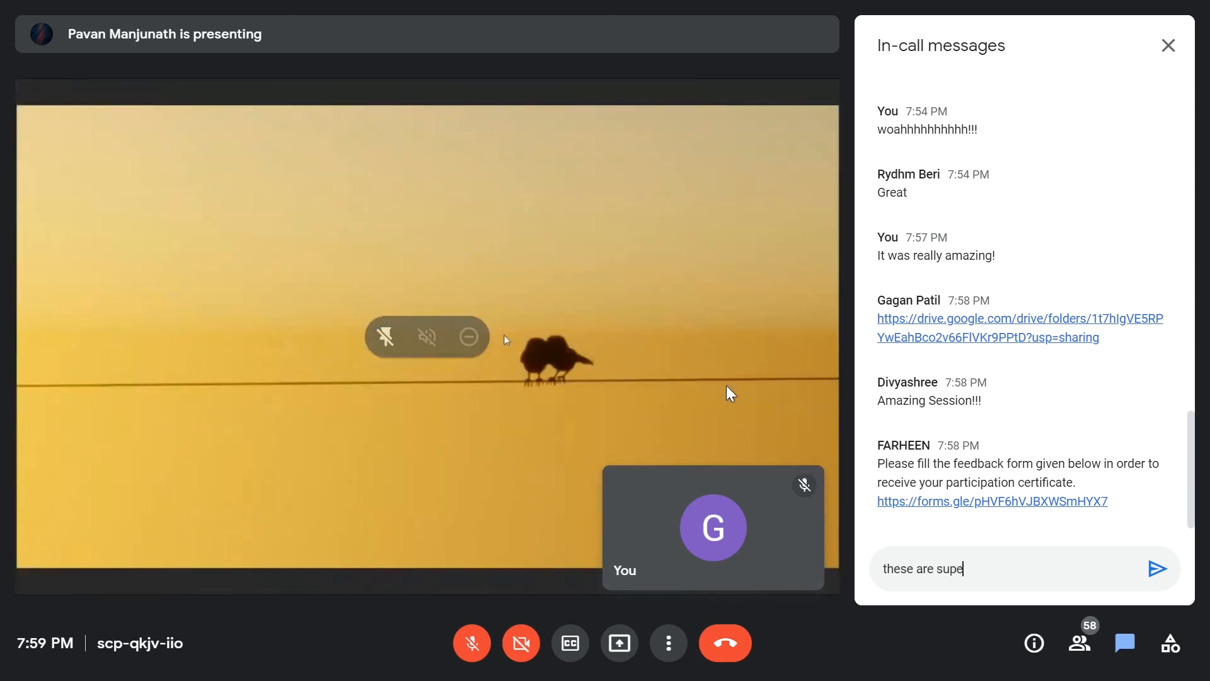
text(rbbbb)
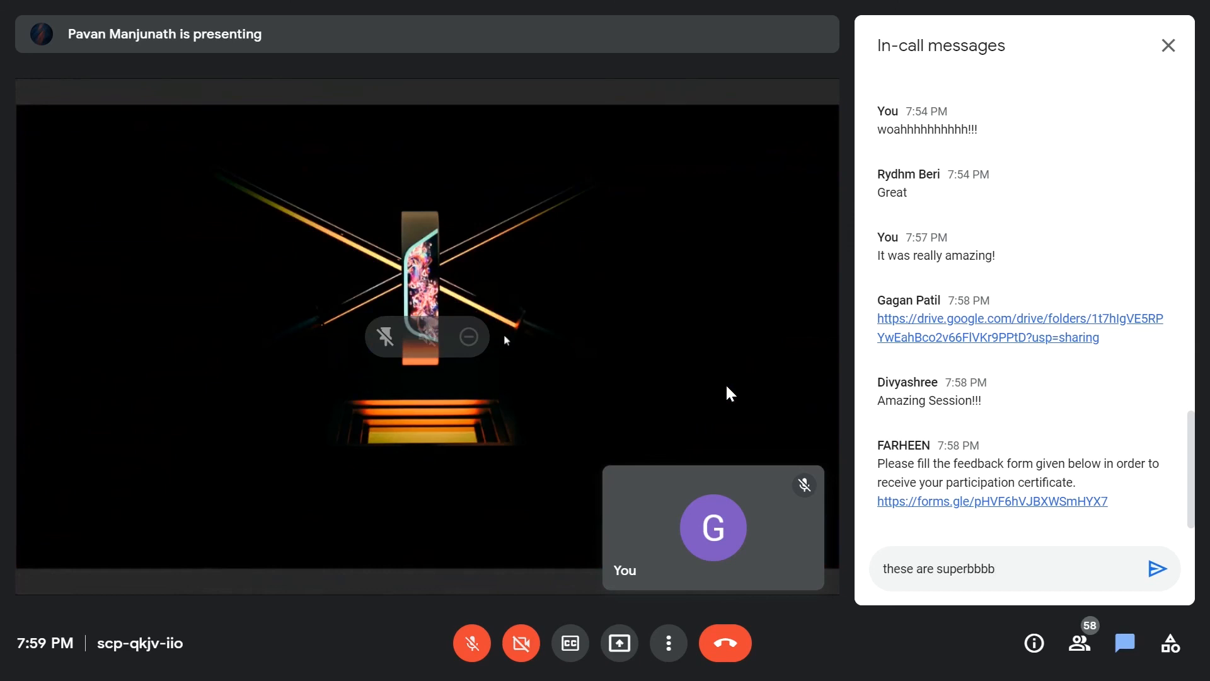
key(Return)
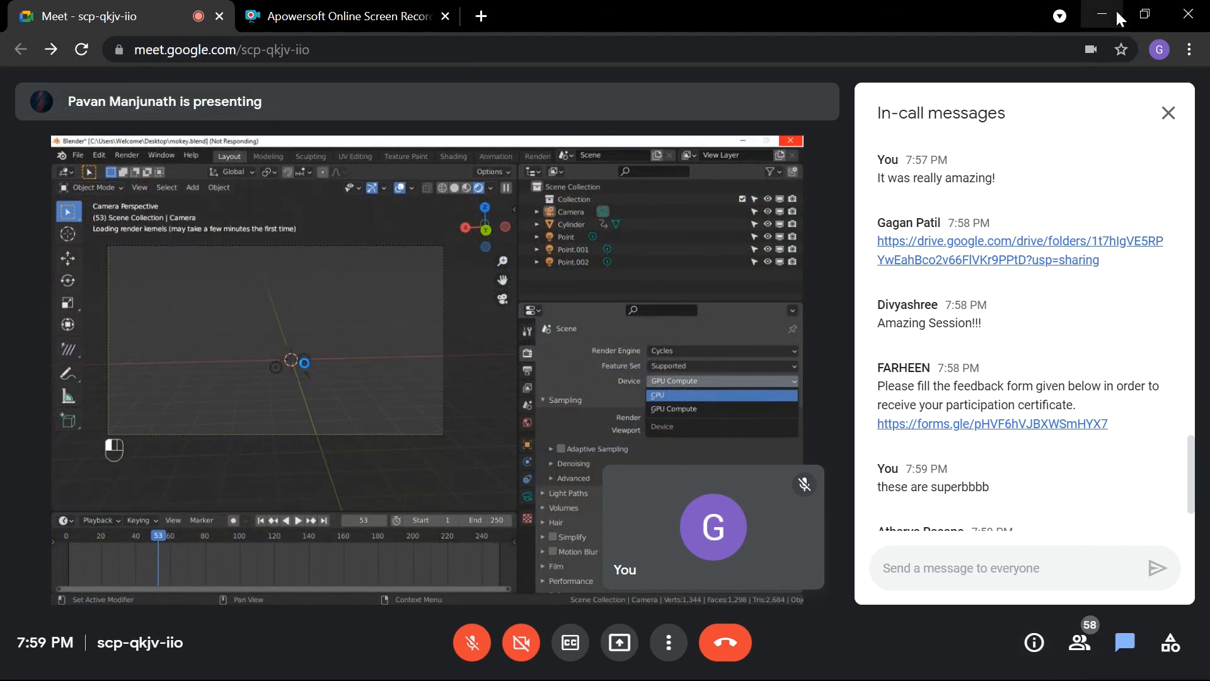
click(1167, 109)
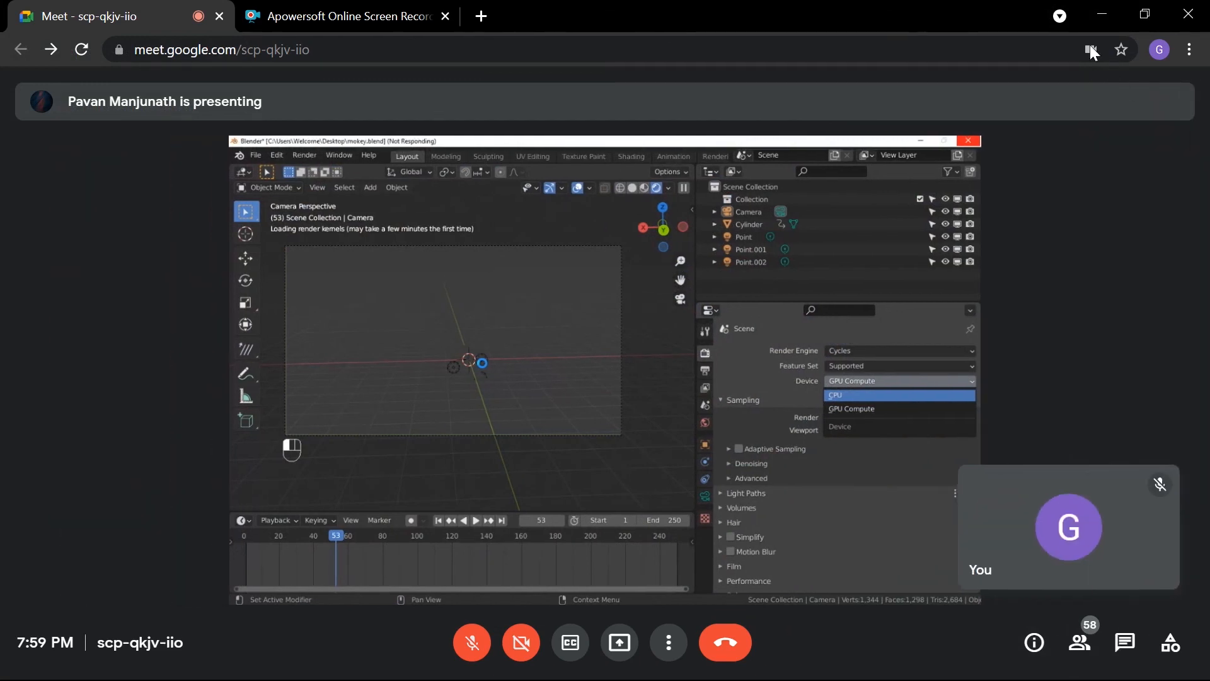